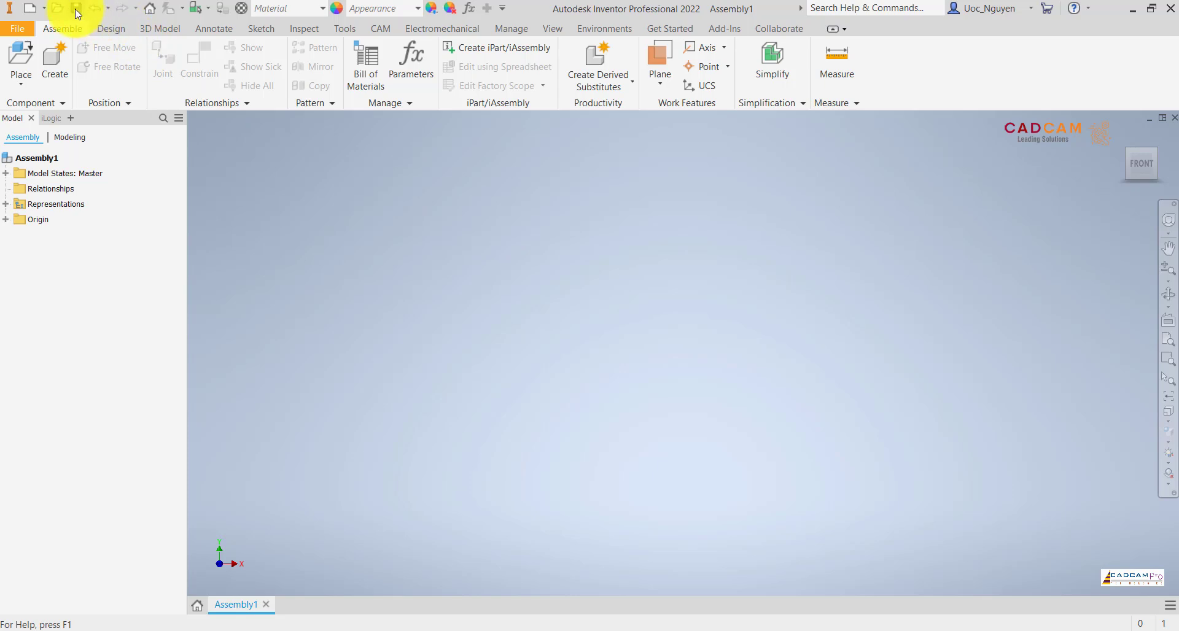
Step: Start saving the assembly and create and open a folder named "Shaft gear Z13M17 - Inventor Tutorial 231" for it
left_click(76, 8)
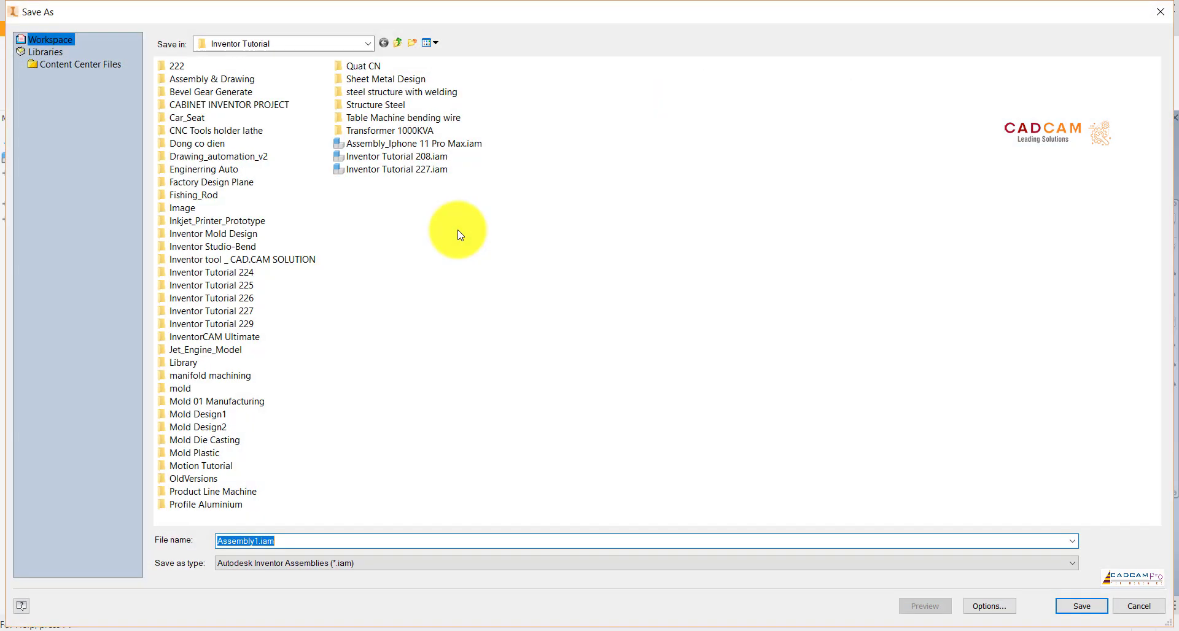
left_click(412, 43)
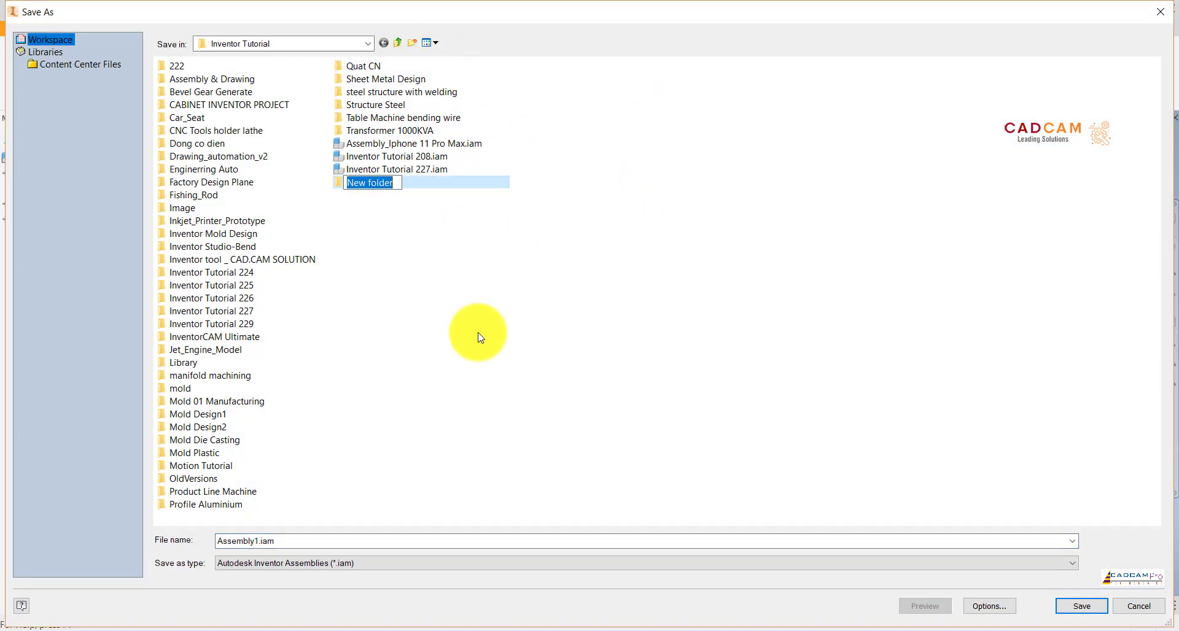
type("Sha")
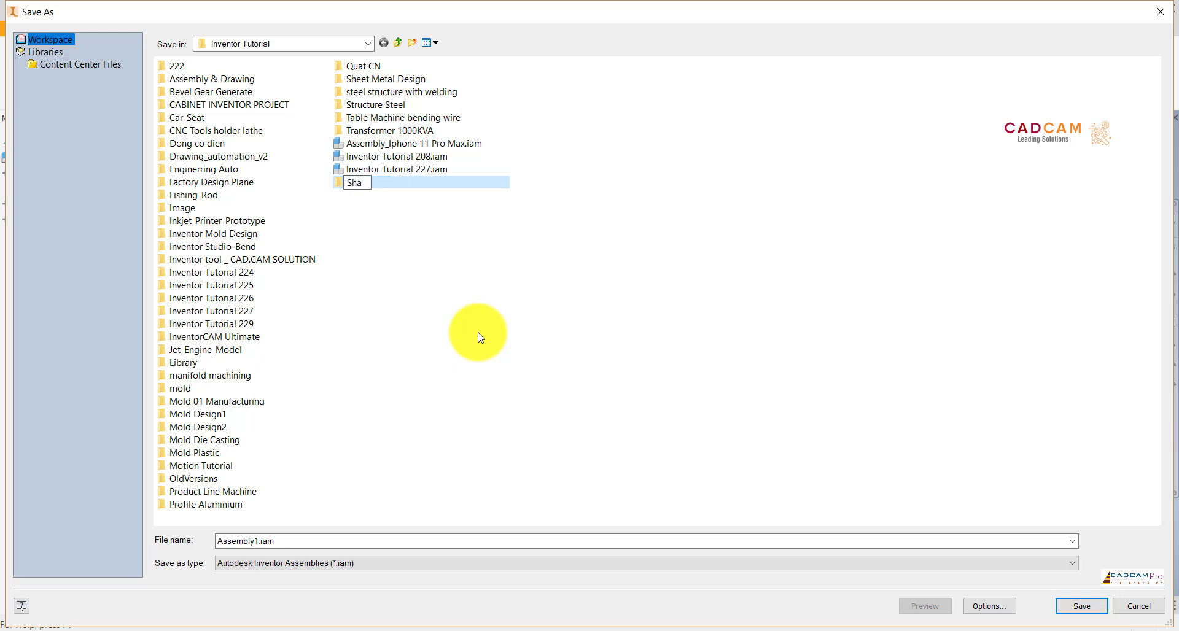
type("ft gear Z13M17")
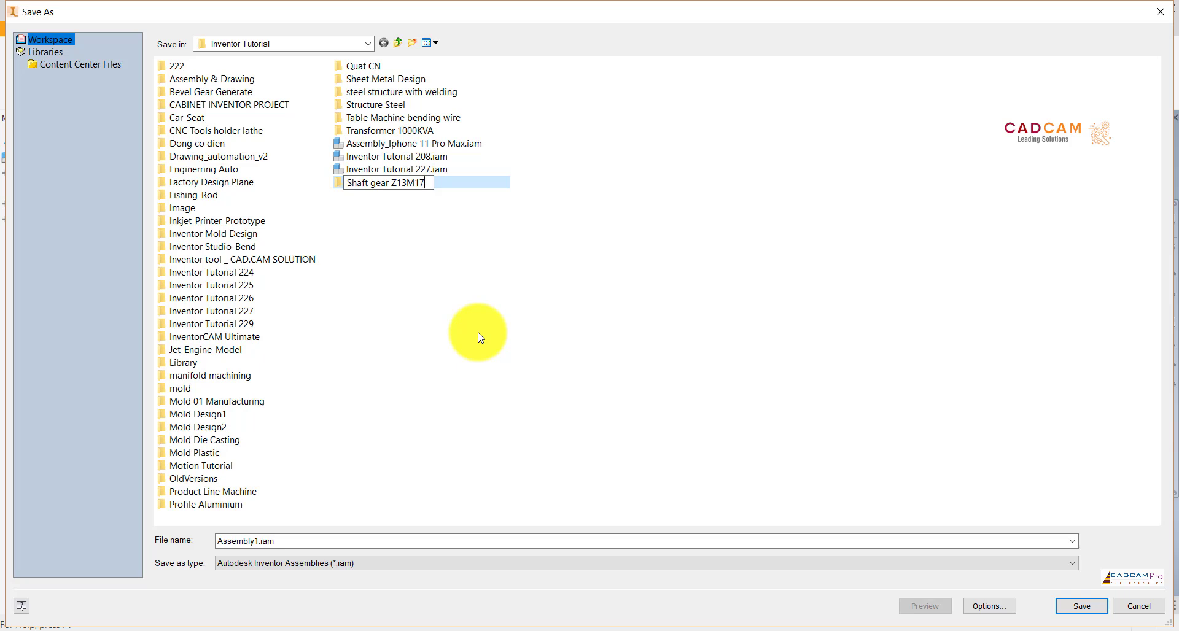
type("- Inventor Tutorial")
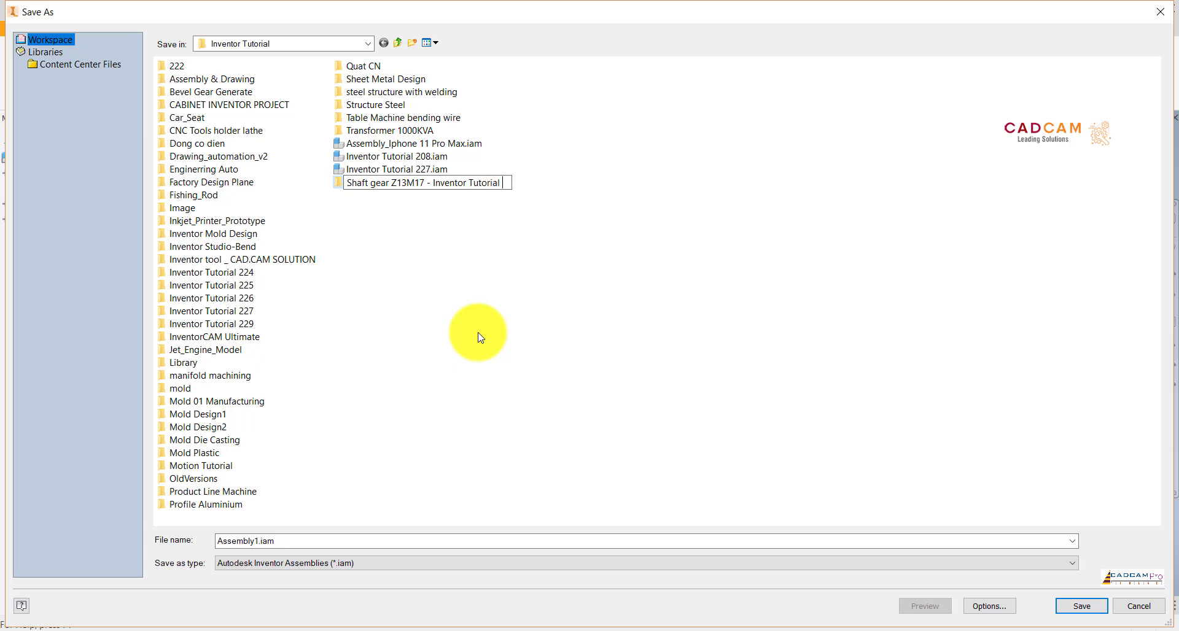
type(" 231")
key("Return")
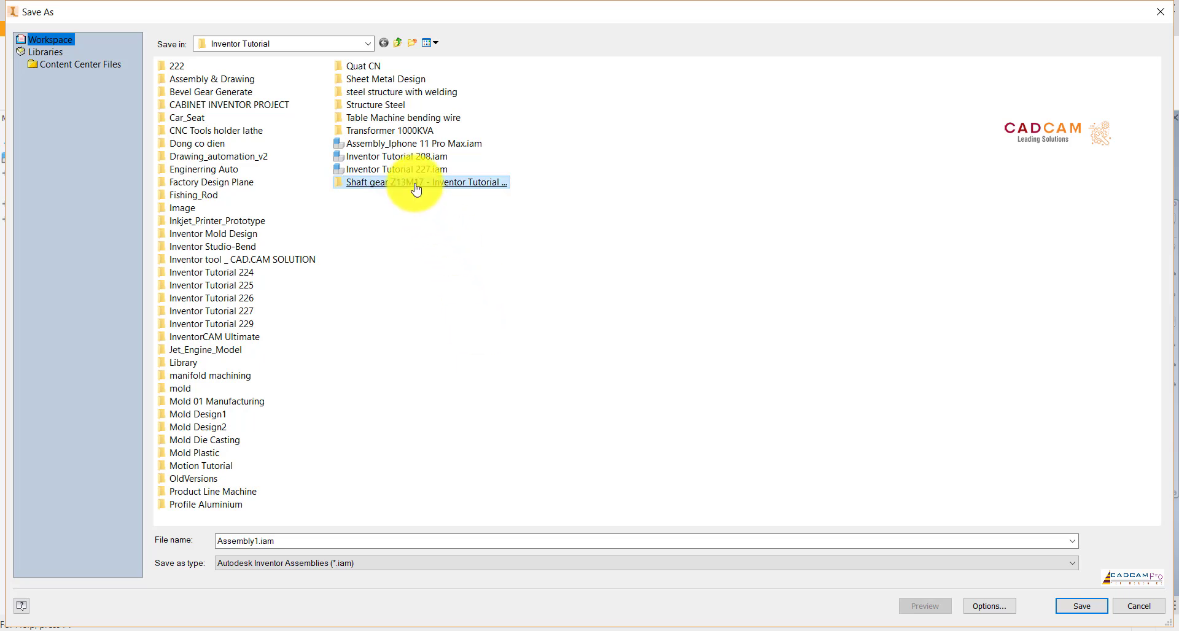
double_click(416, 185)
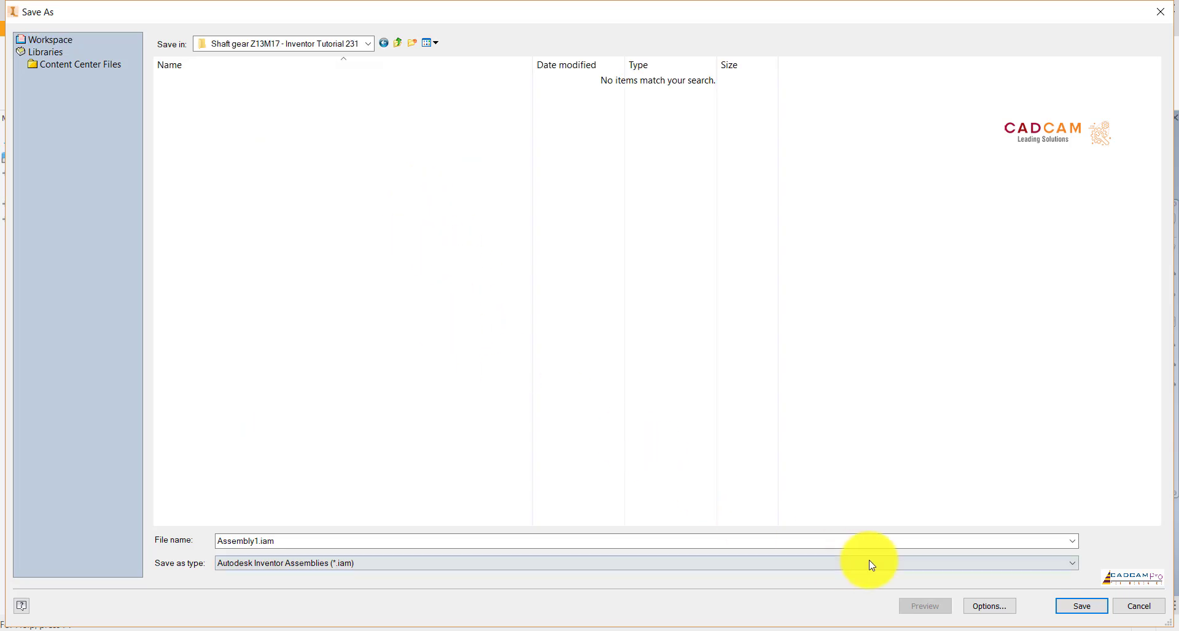
Step: Save the assembly as "Shaft gear M7Z13.iam" in the new folder
left_click(429, 542)
left_click(248, 542)
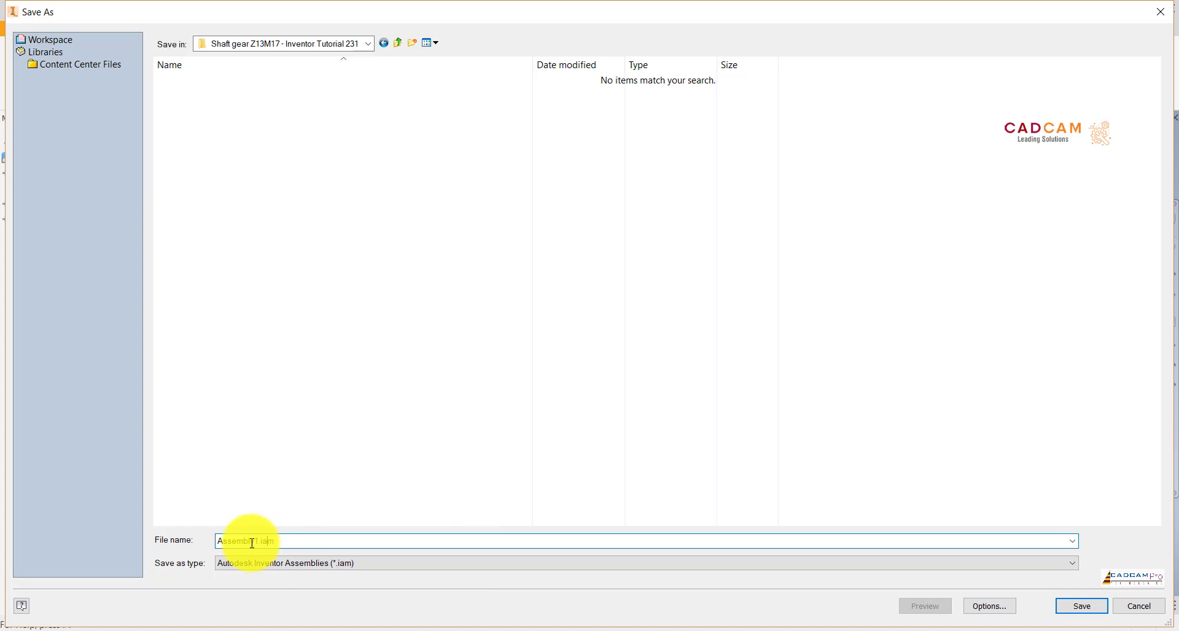
left_click_drag(260, 541, 210, 541)
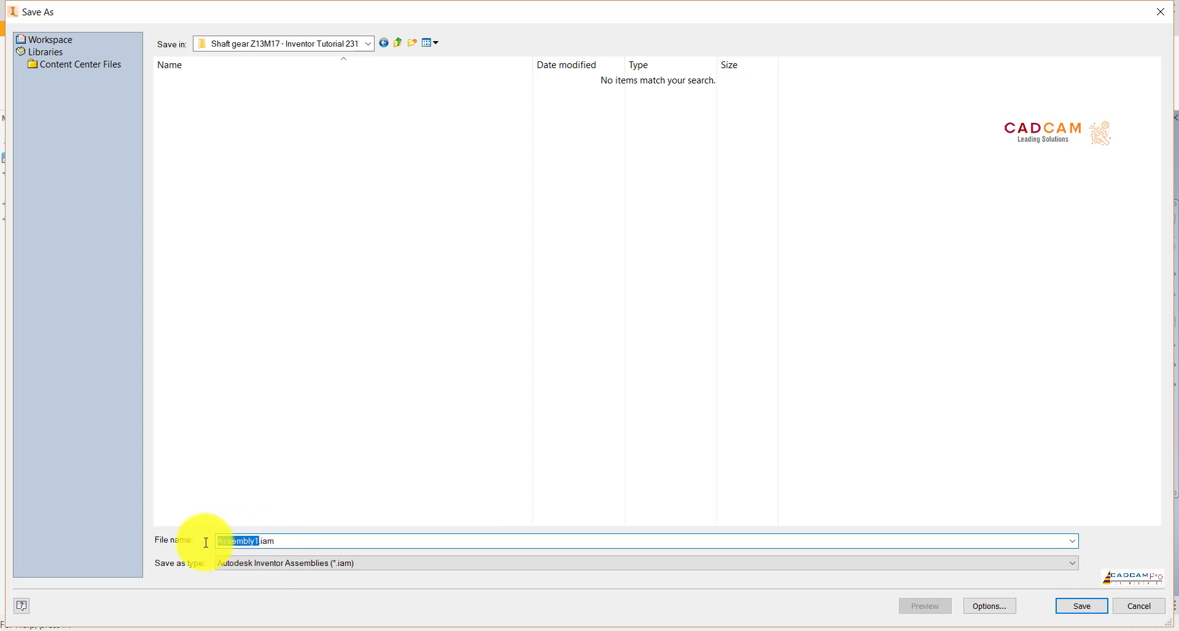
type("Shaft gear")
type(" Z")
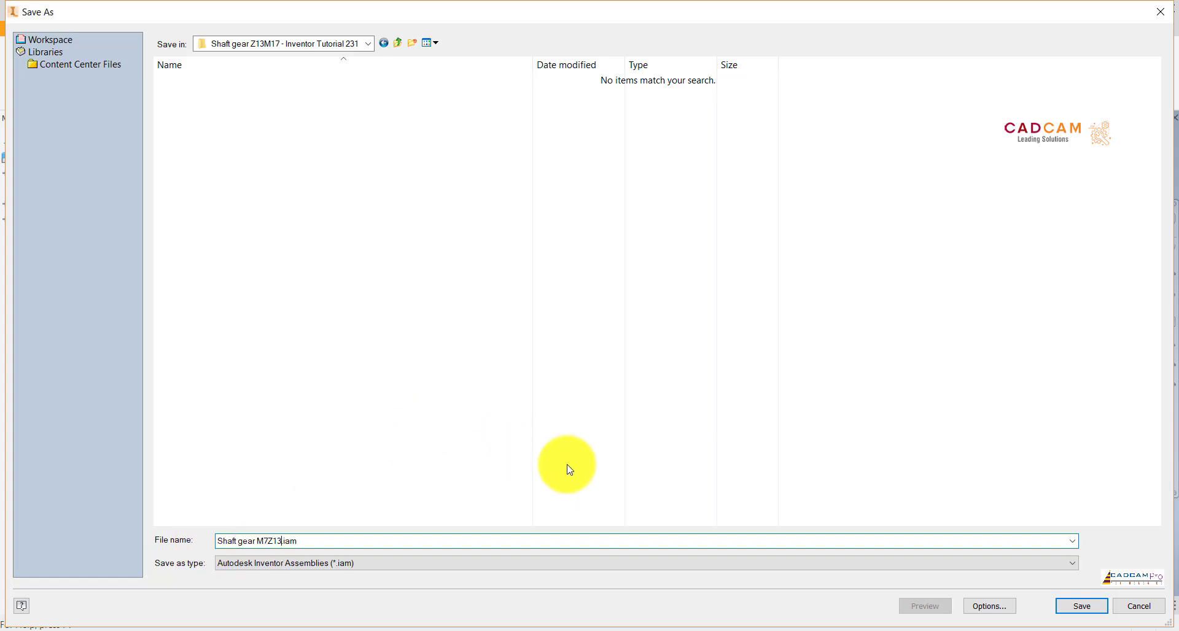
left_click(1061, 613)
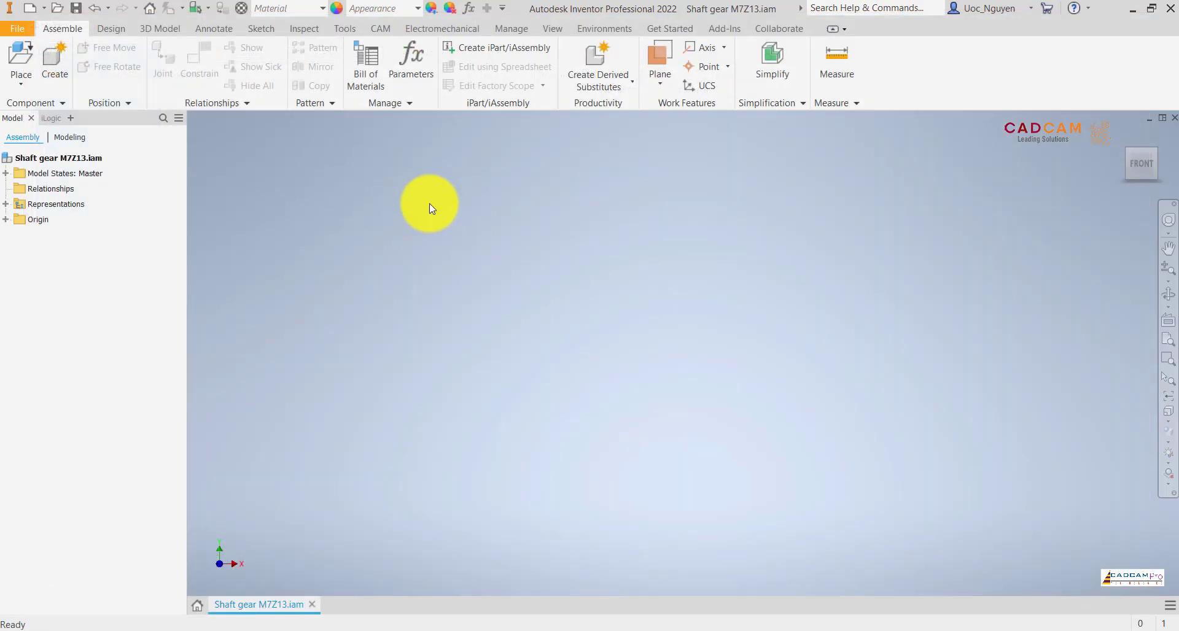
Step: Start the Spur Gears Component Generator and use Center Distance as the design guide
left_click(123, 29)
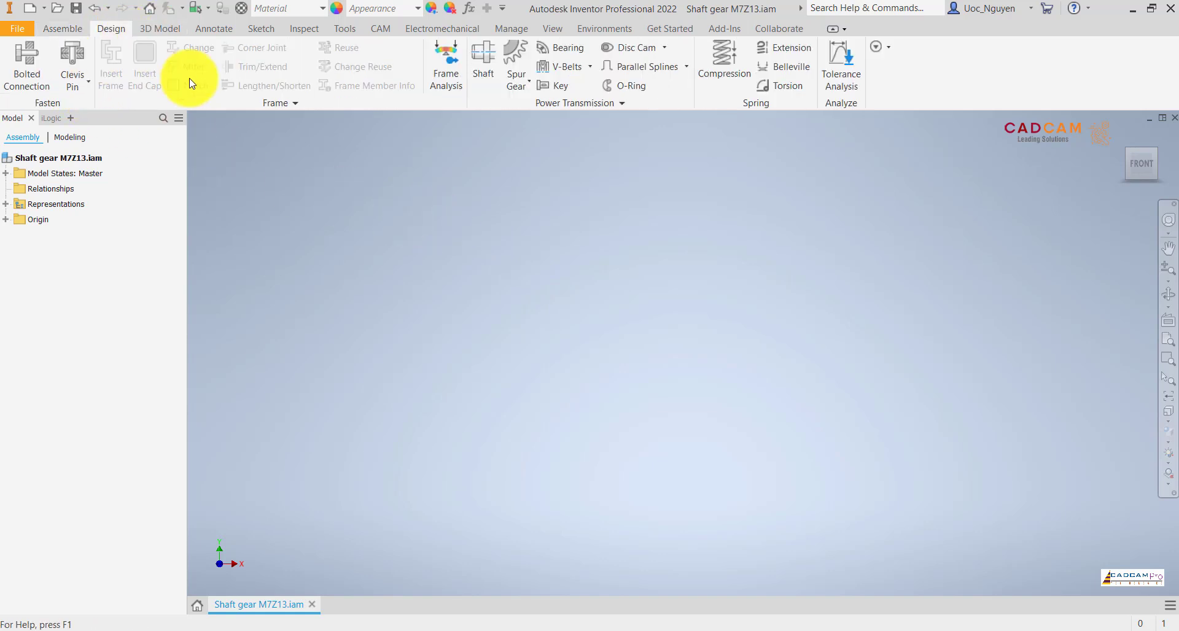
left_click(529, 87)
left_click(532, 109)
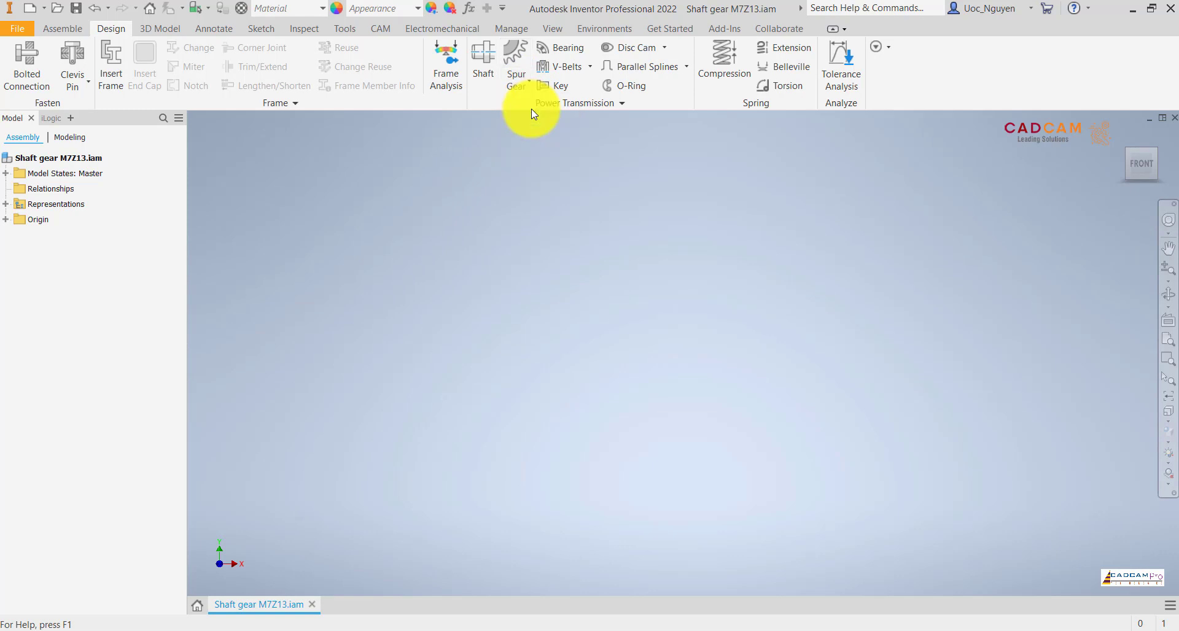
left_click_drag(527, 186, 362, 137)
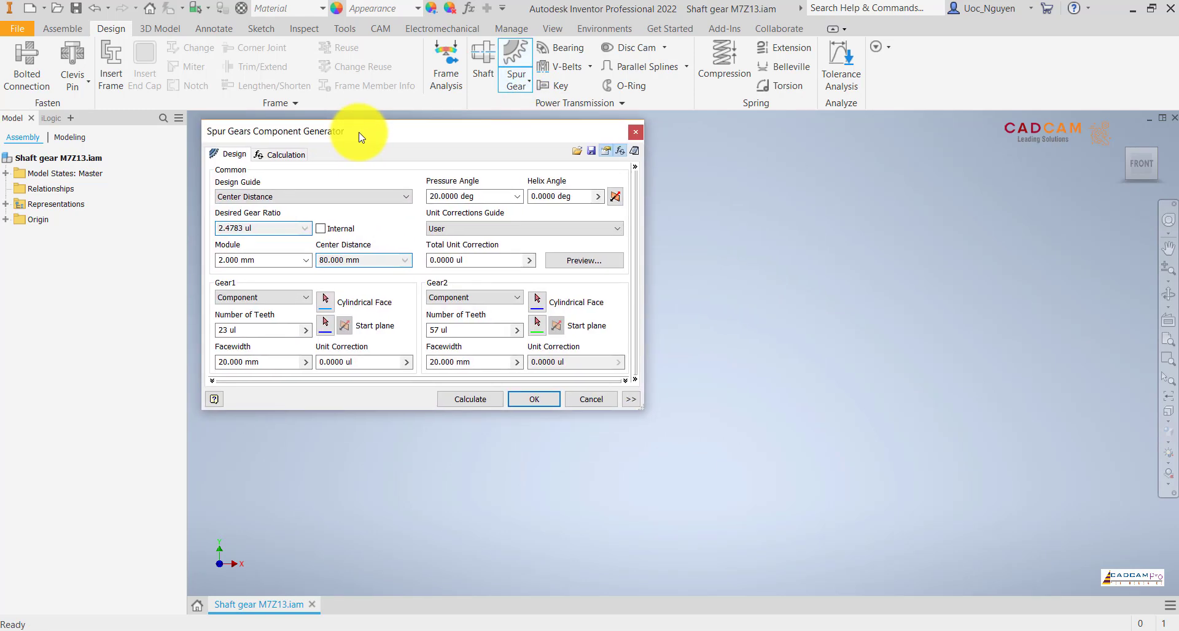
left_click(261, 199)
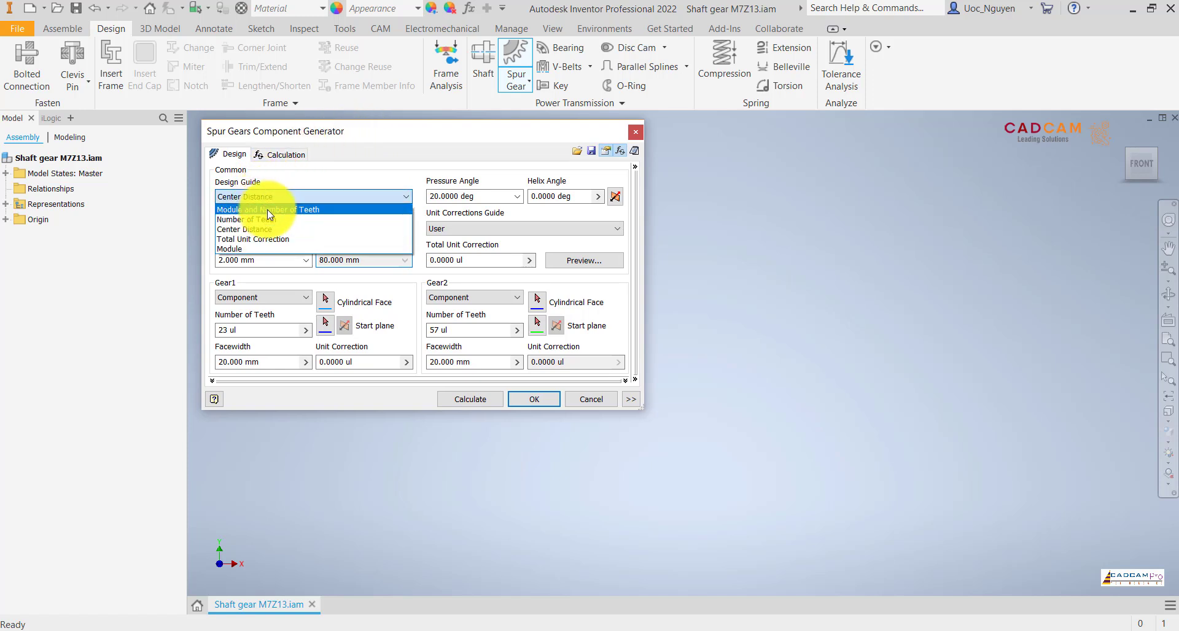
left_click(268, 229)
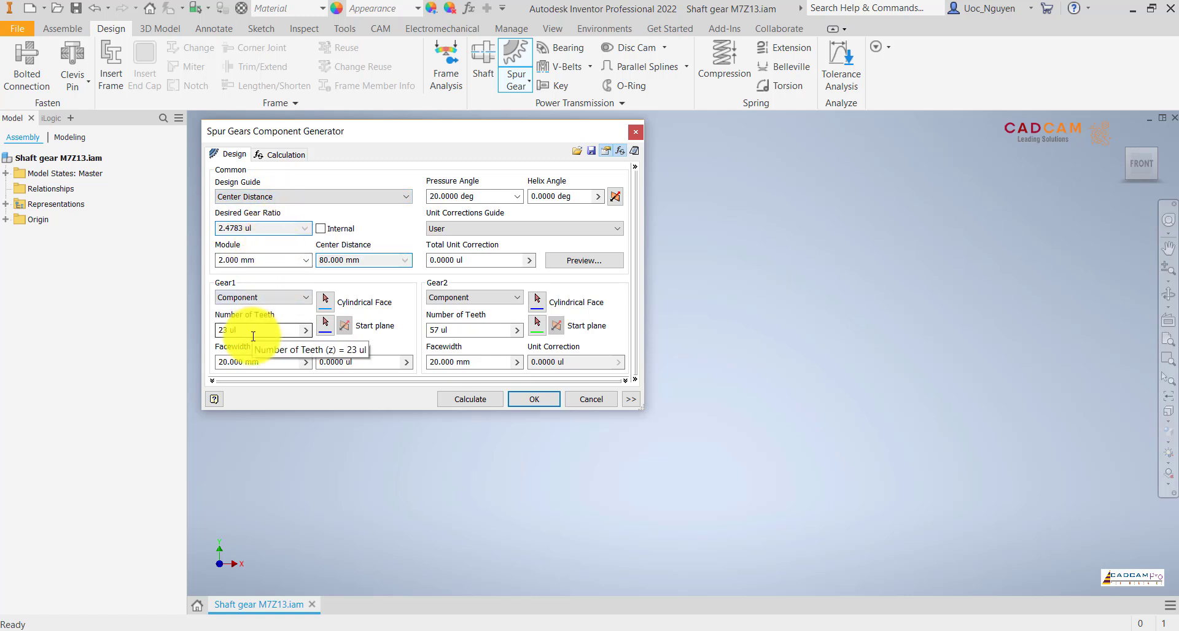
Step: Set Gear1's number of teeth to 13 and the module to 7 mm
left_click_drag(258, 329, 183, 337)
type("13")
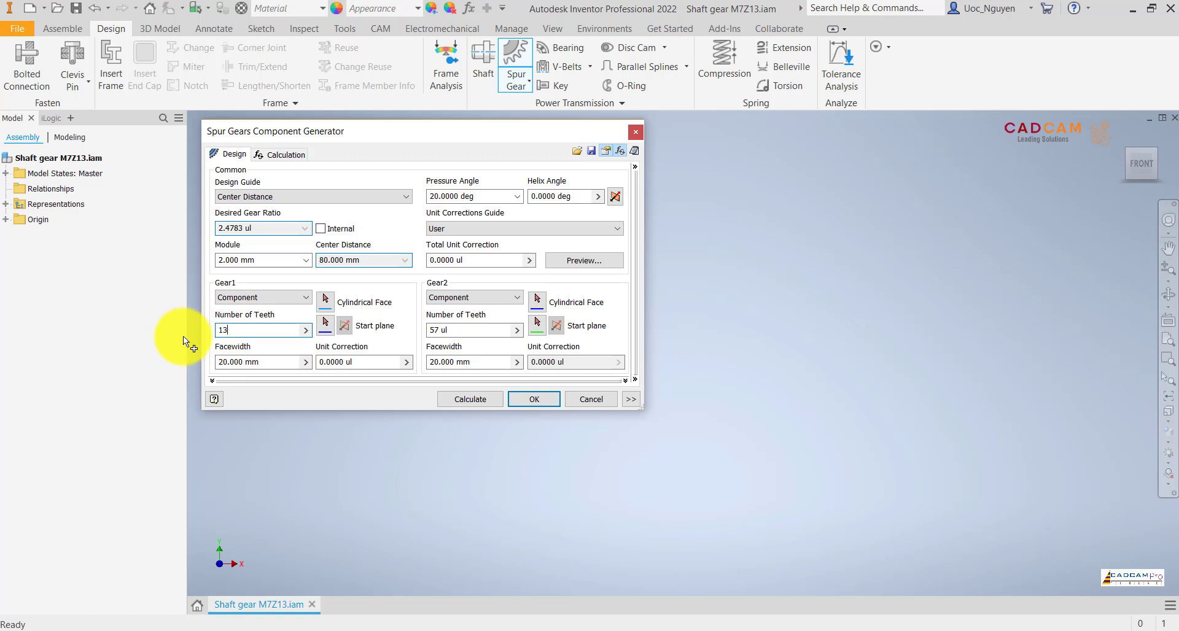
left_click(280, 261)
type("7")
left_click(263, 330)
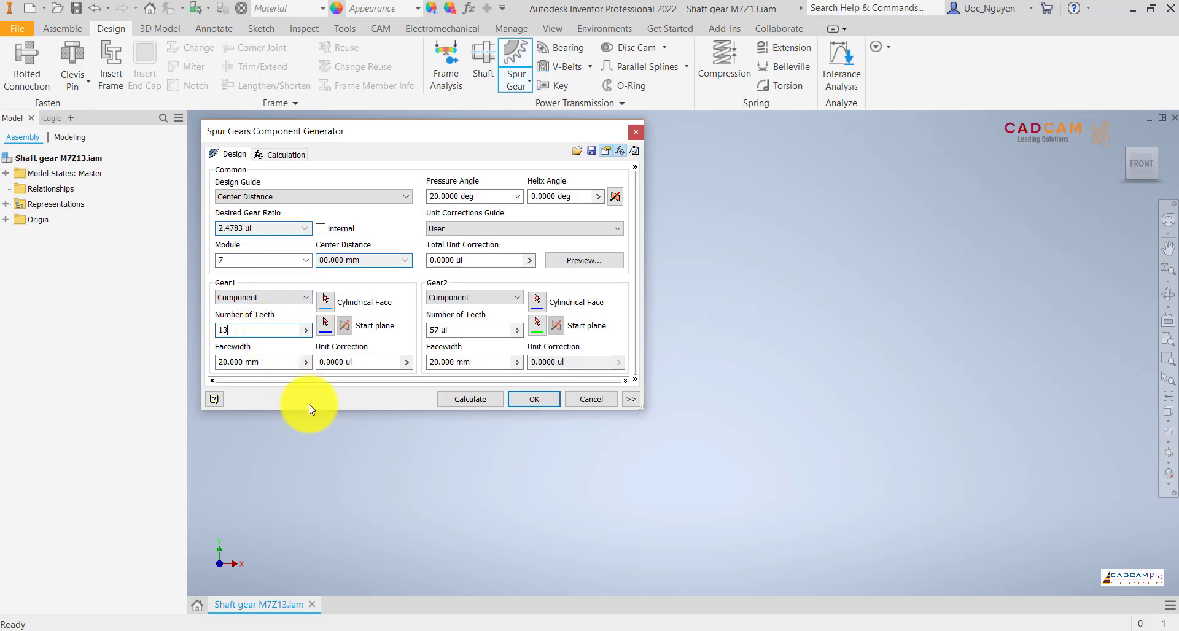
Step: Check the gear's width on the shaft drawing in PowerPoint and set Gear1's facewidth to 86 mm in Inventor
left_click(394, 630)
scroll(465, 465, "down", 2, "ctrl")
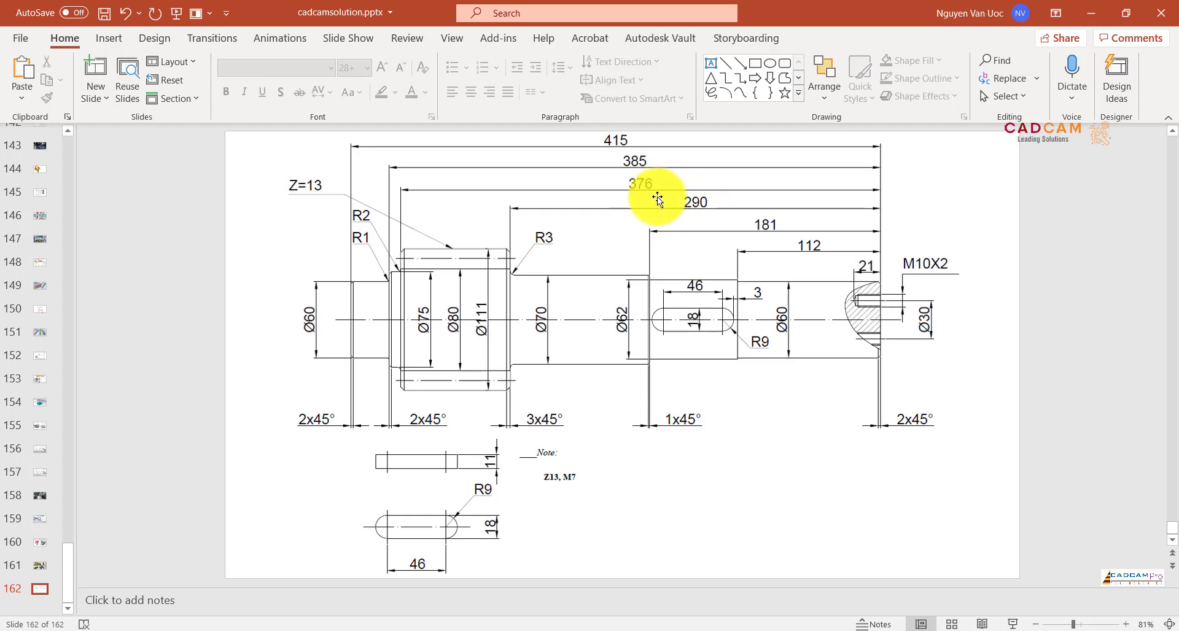
left_click(357, 630)
key("Tab")
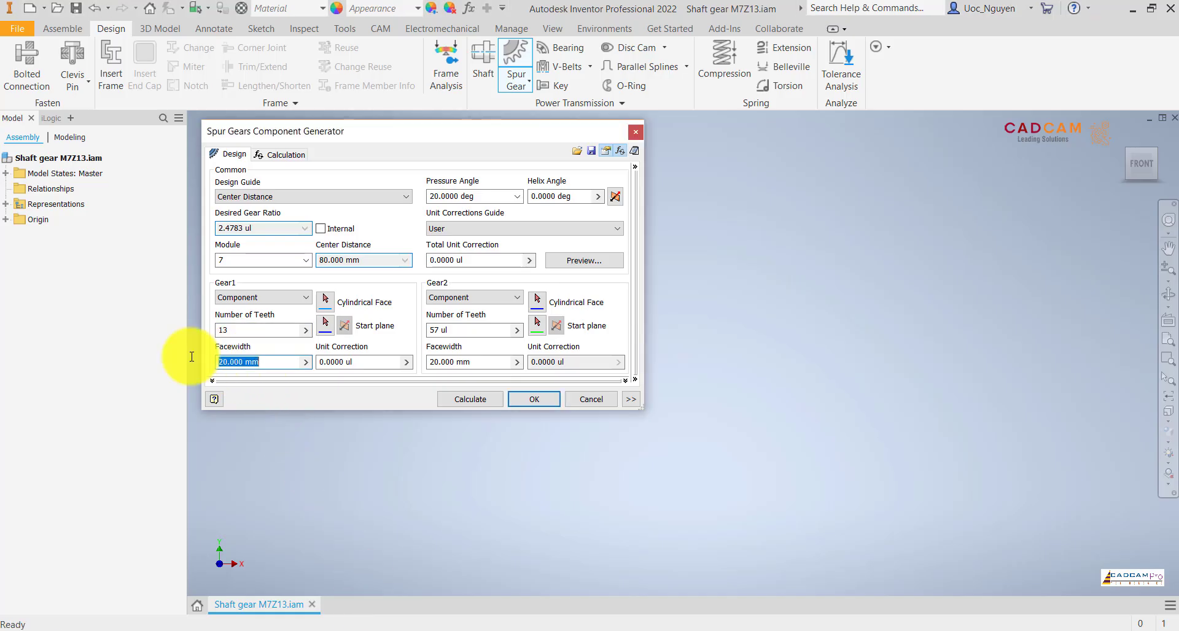
type("86")
left_click(253, 330)
double_click(252, 261)
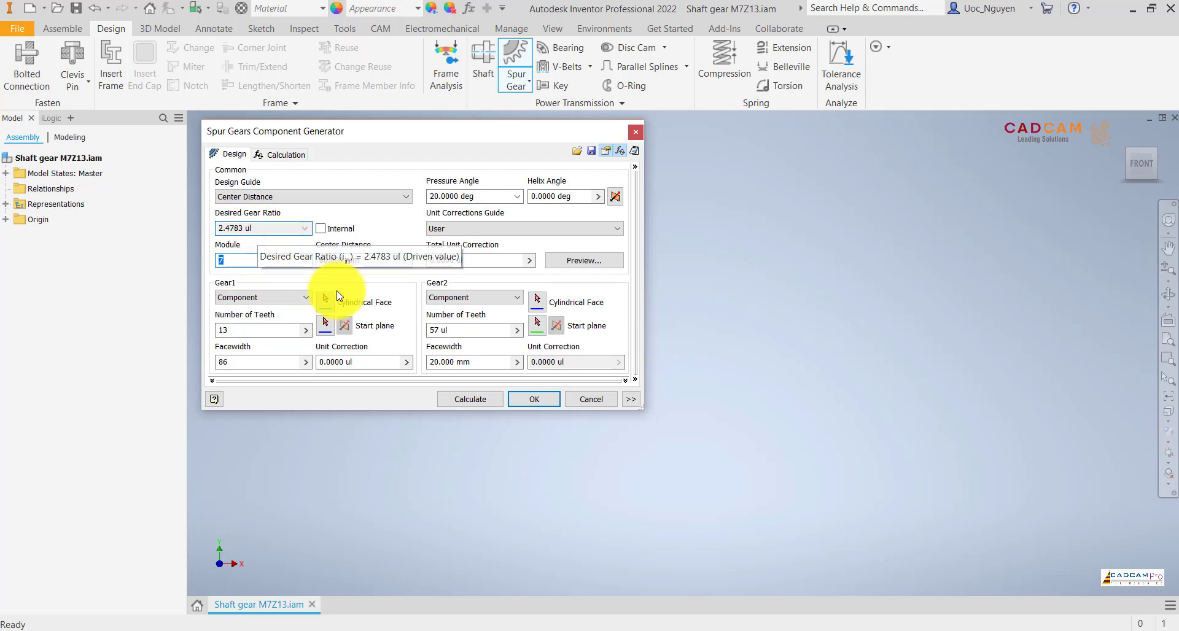
Step: Expand the generator's results and message areas and calculate the spur gear design
left_click(636, 381)
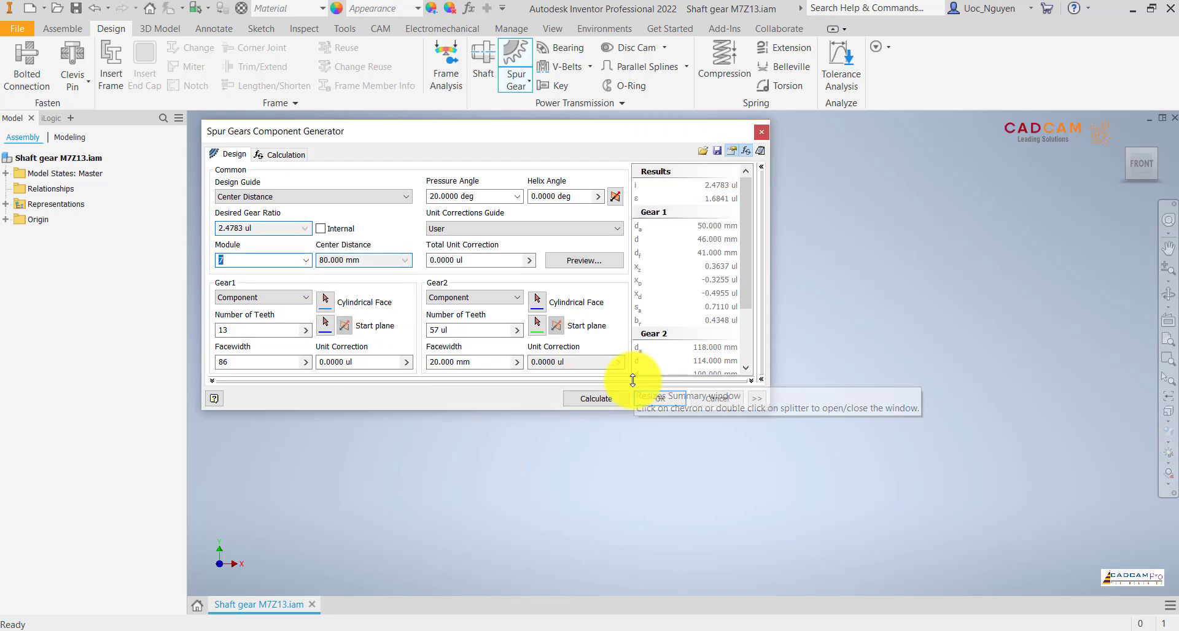
left_click(751, 380)
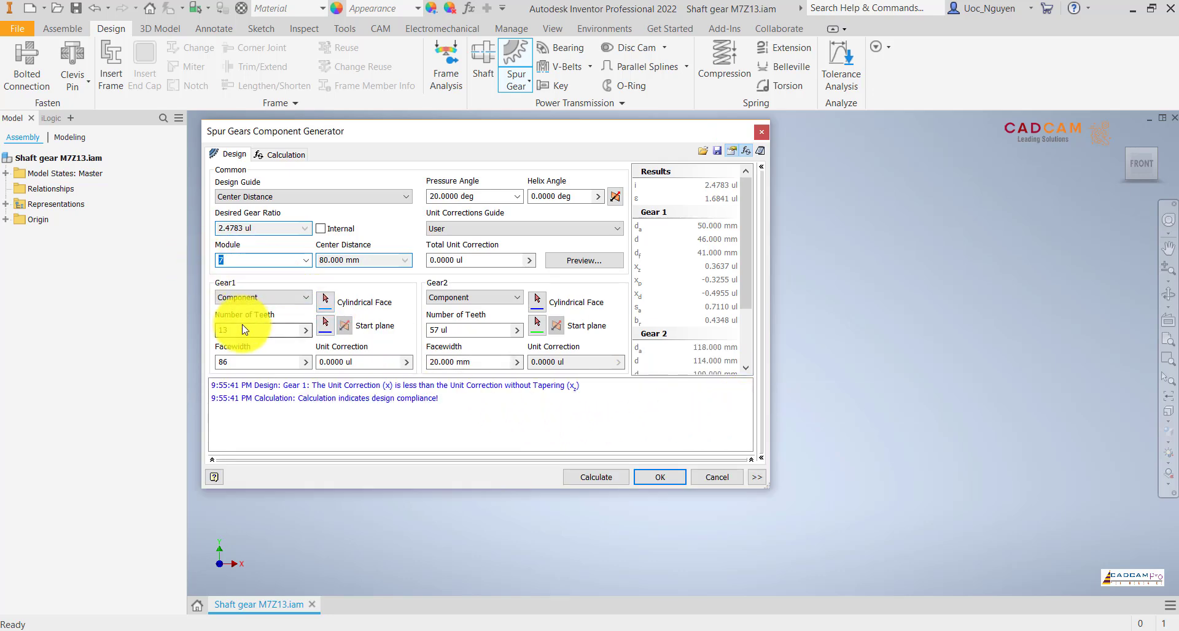
double_click(233, 362)
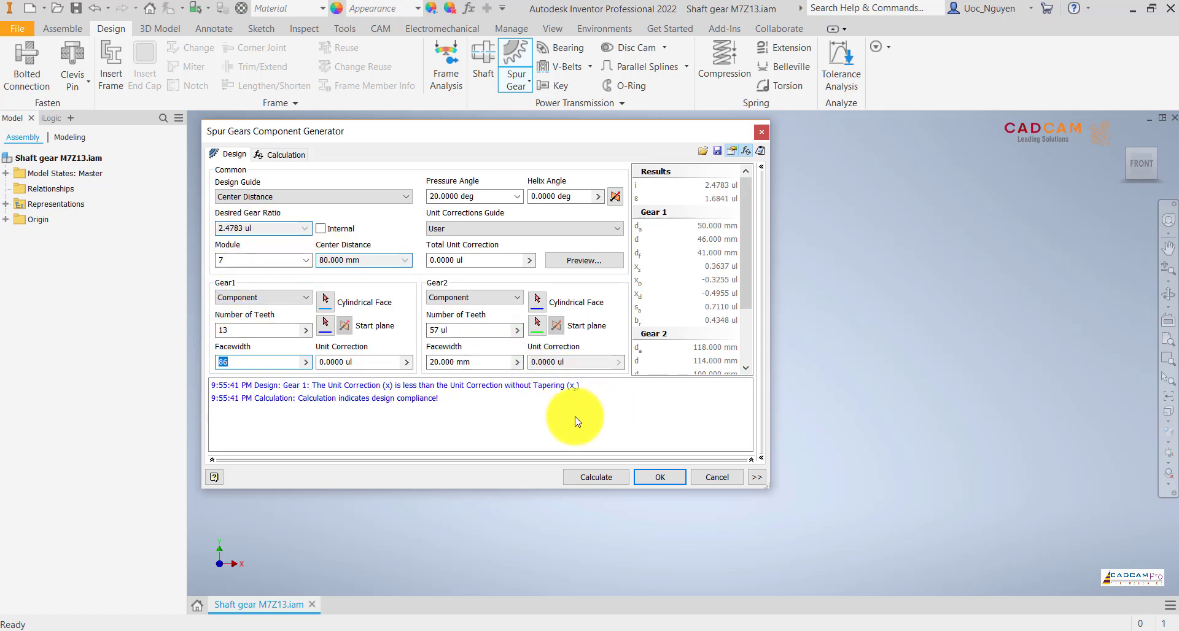
left_click(597, 477)
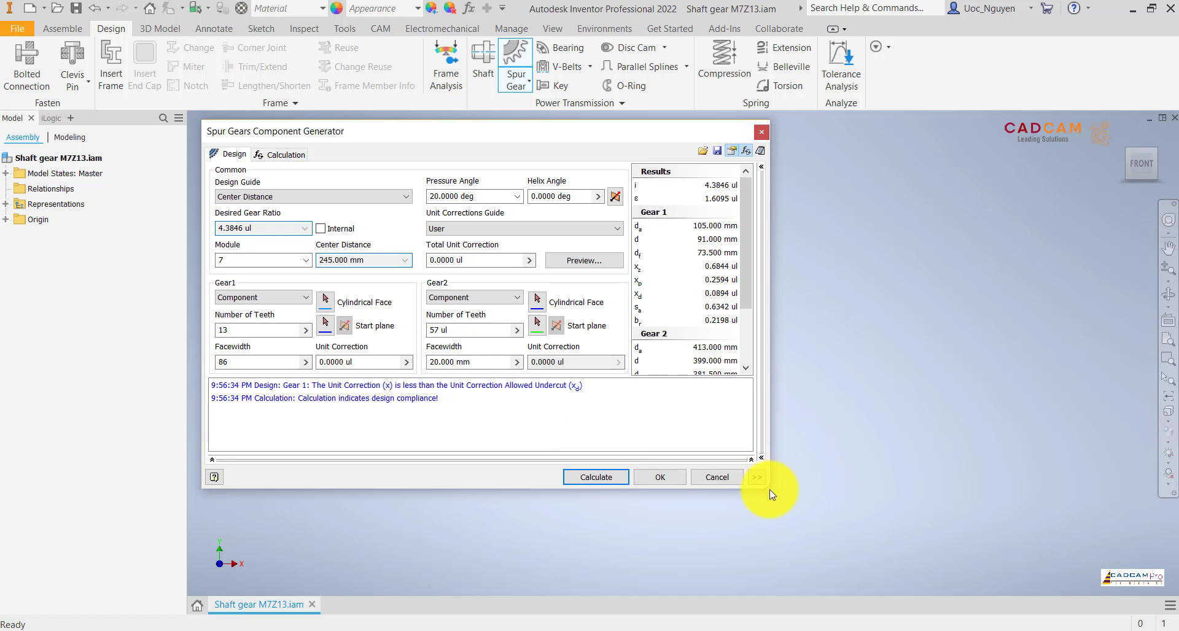
left_click_drag(769, 489, 840, 524)
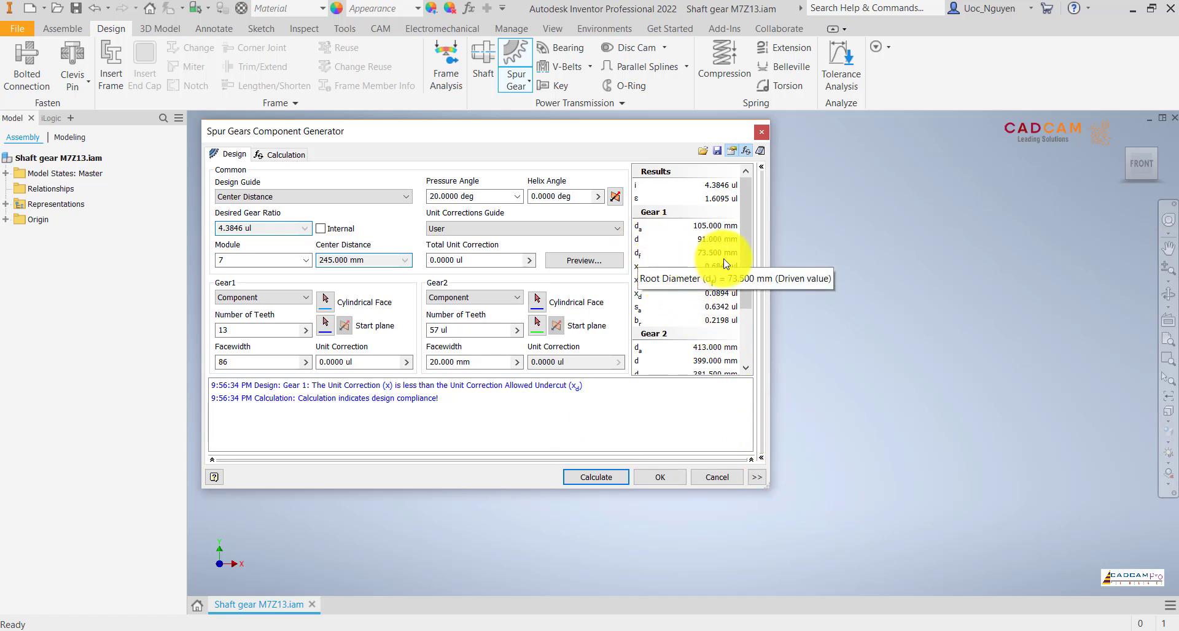
Step: Compare the previewed Gear 1 dimensions with the shaft drawing in PowerPoint and recalculate the spur gears in Inventor
left_click(597, 262)
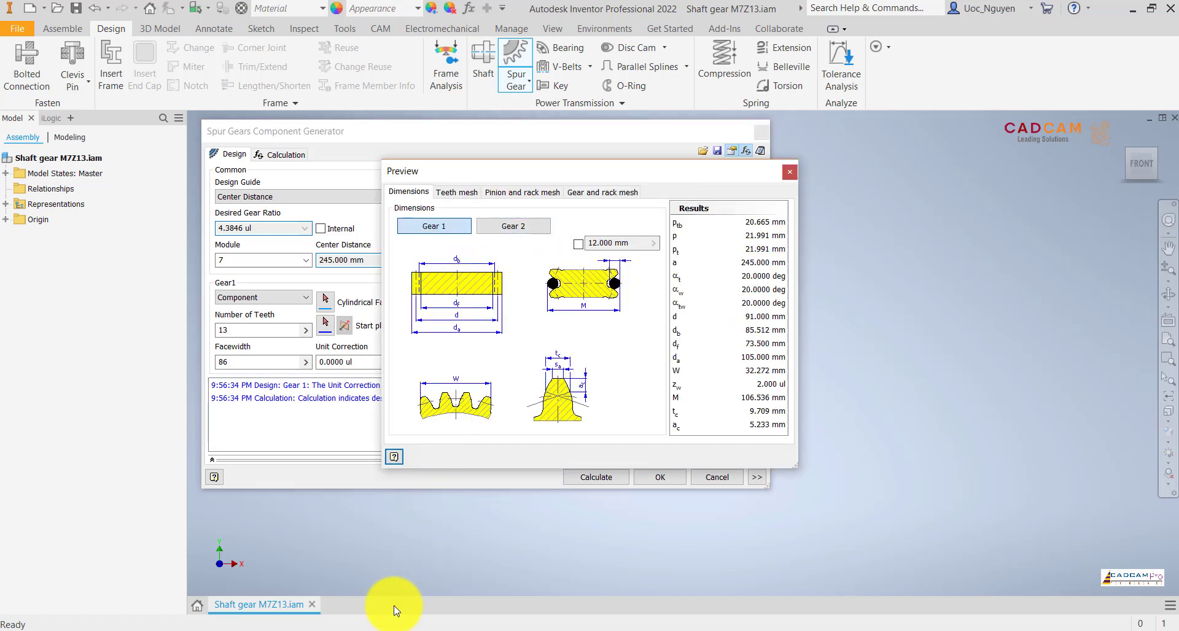
left_click(392, 630)
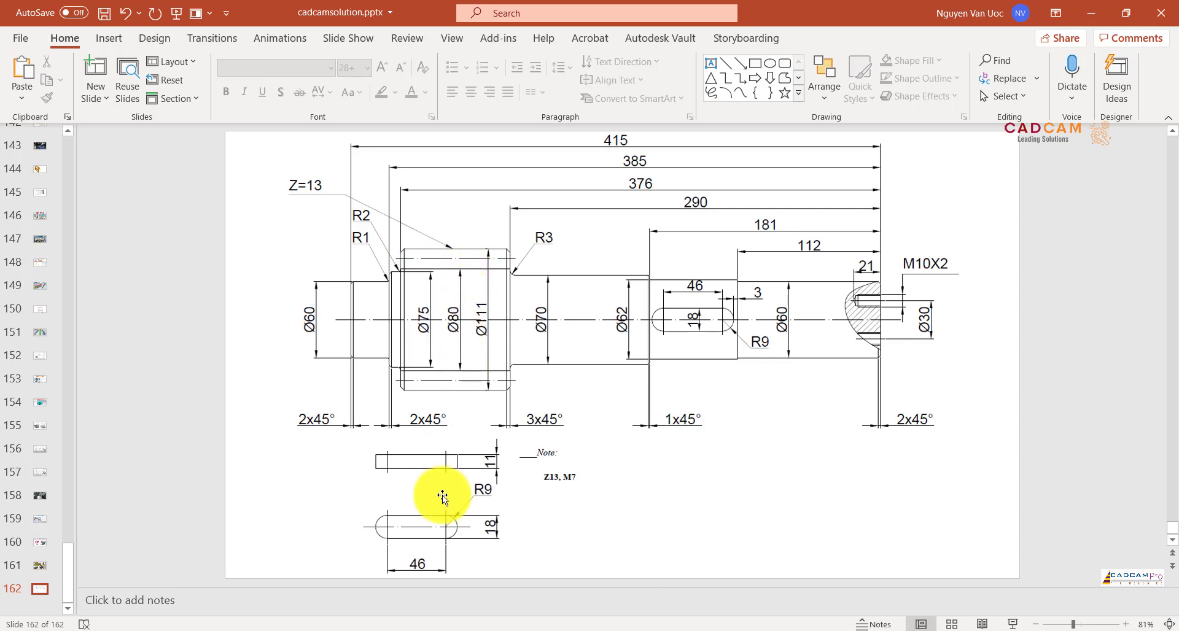
left_click(388, 630)
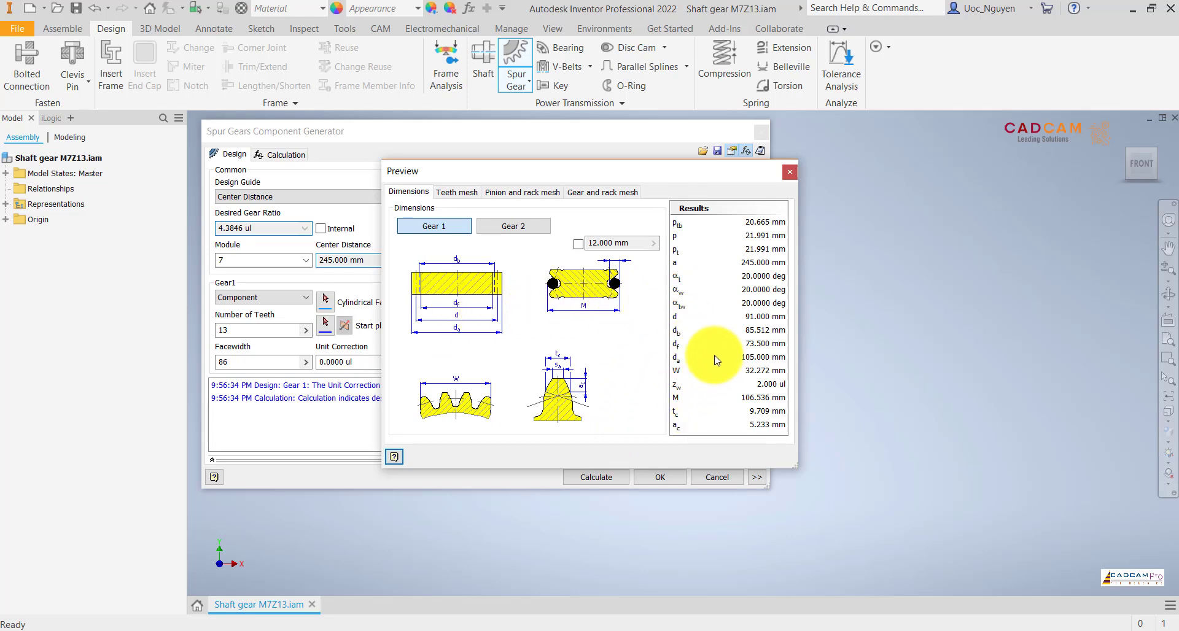
mouse_move(676, 345)
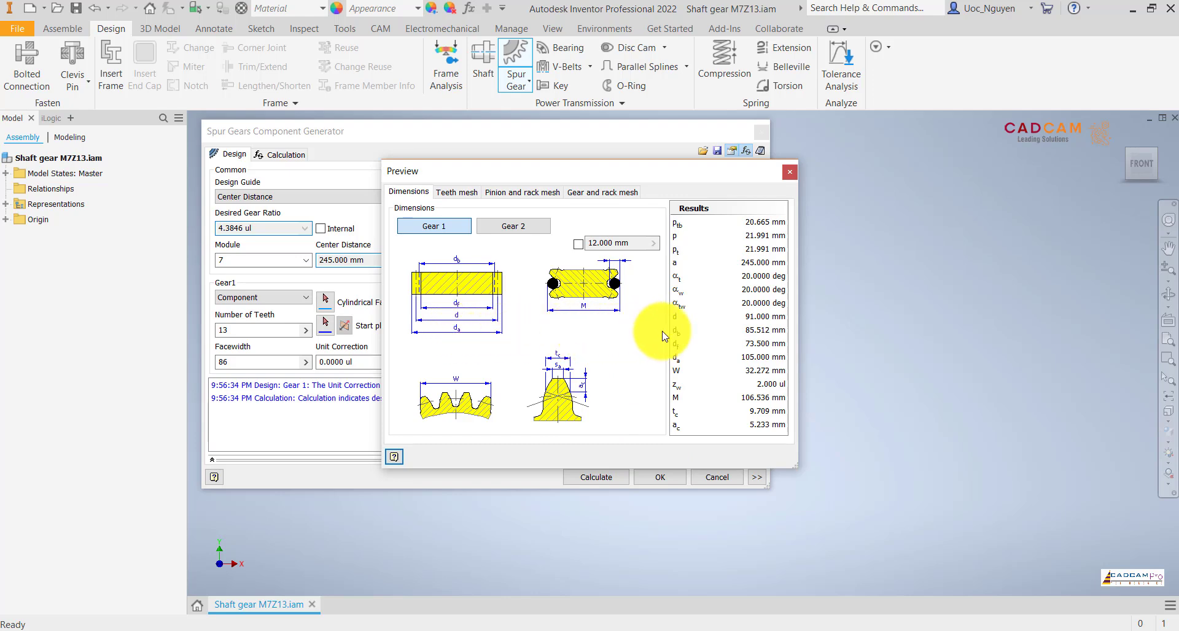
left_click(405, 627)
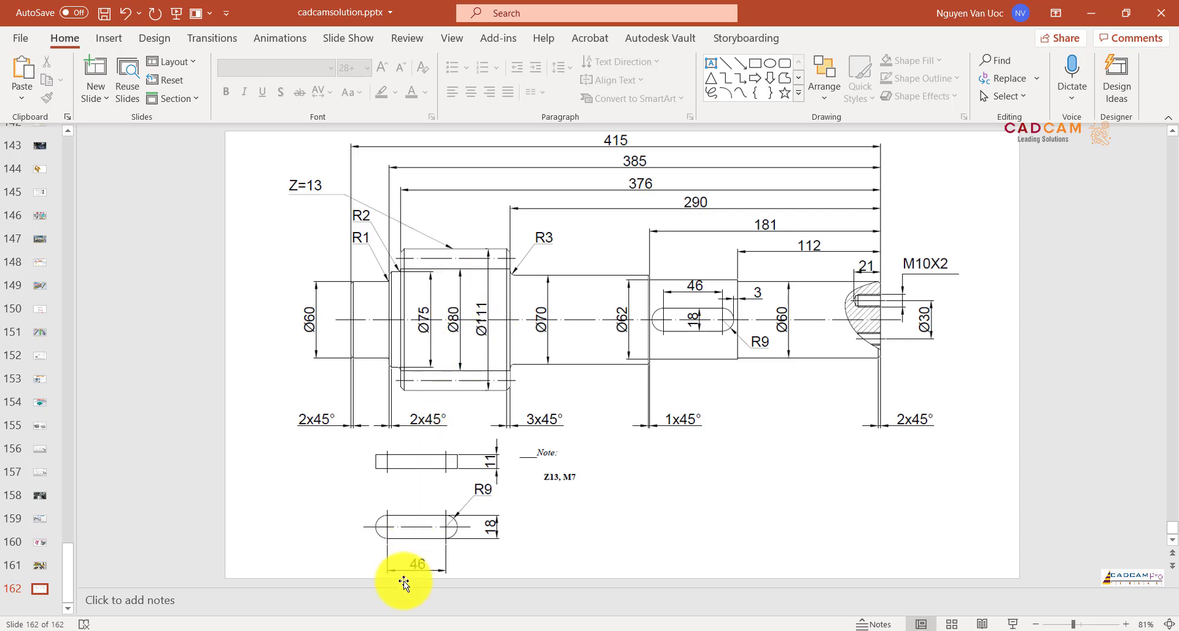
left_click(369, 630)
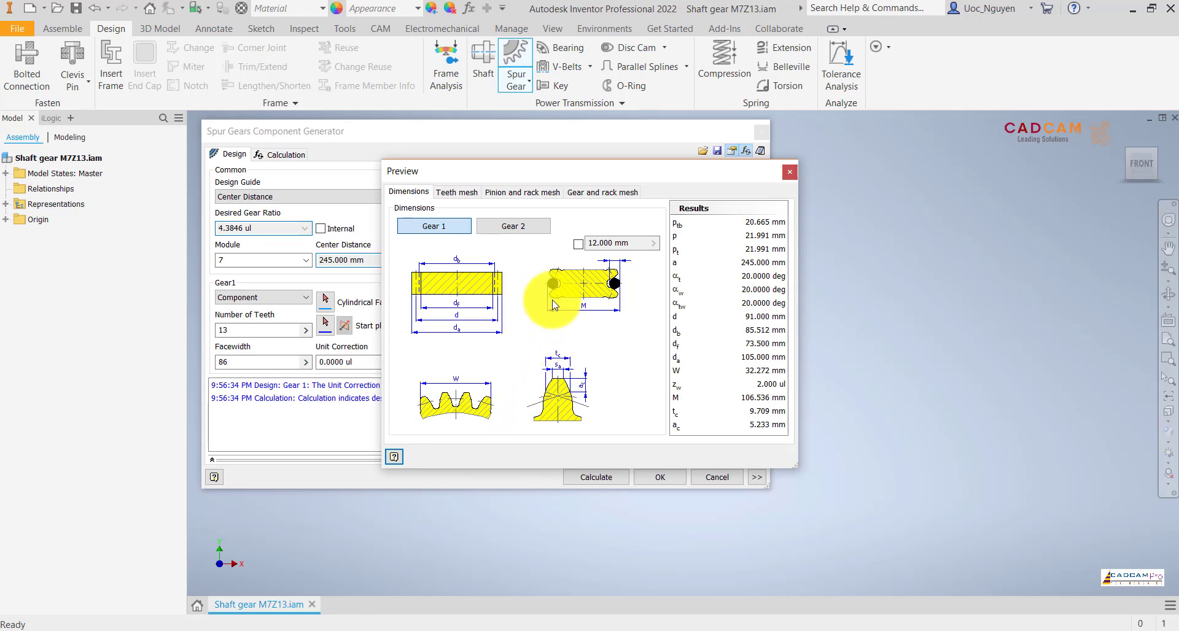
left_click(790, 172)
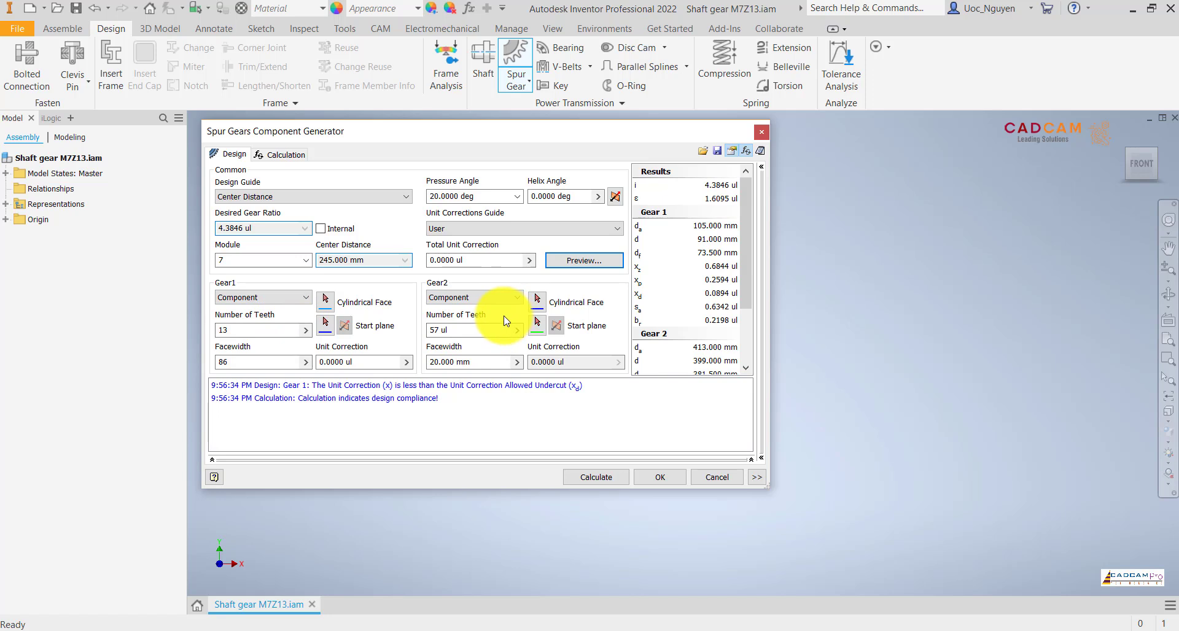
left_click(592, 481)
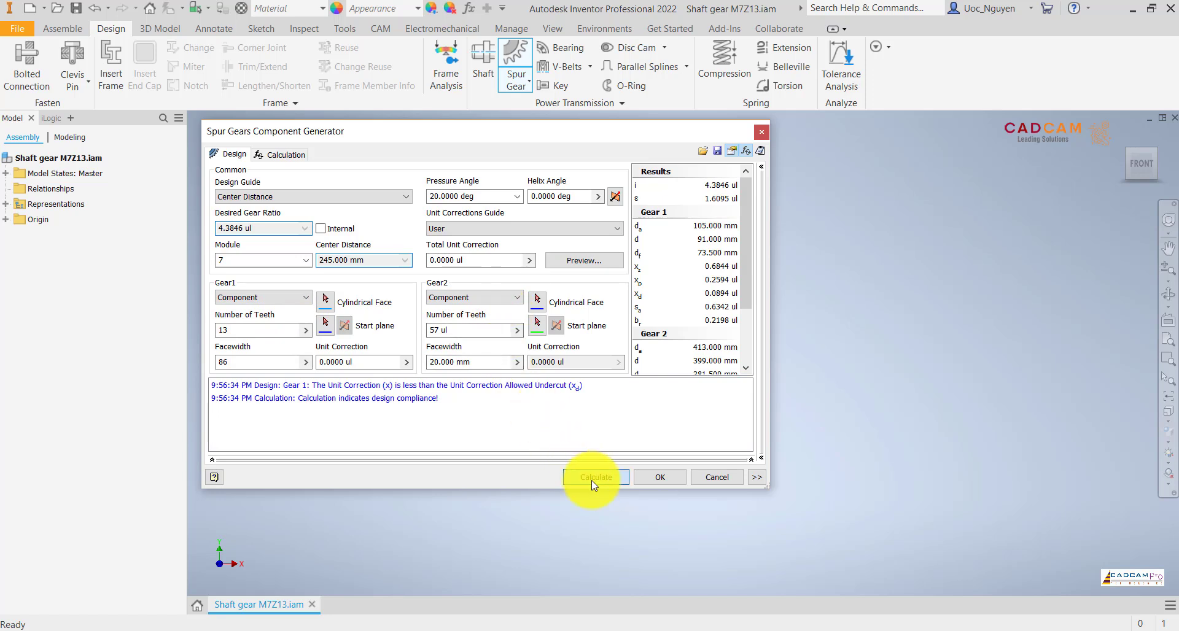
scroll(747, 320, "down", 2)
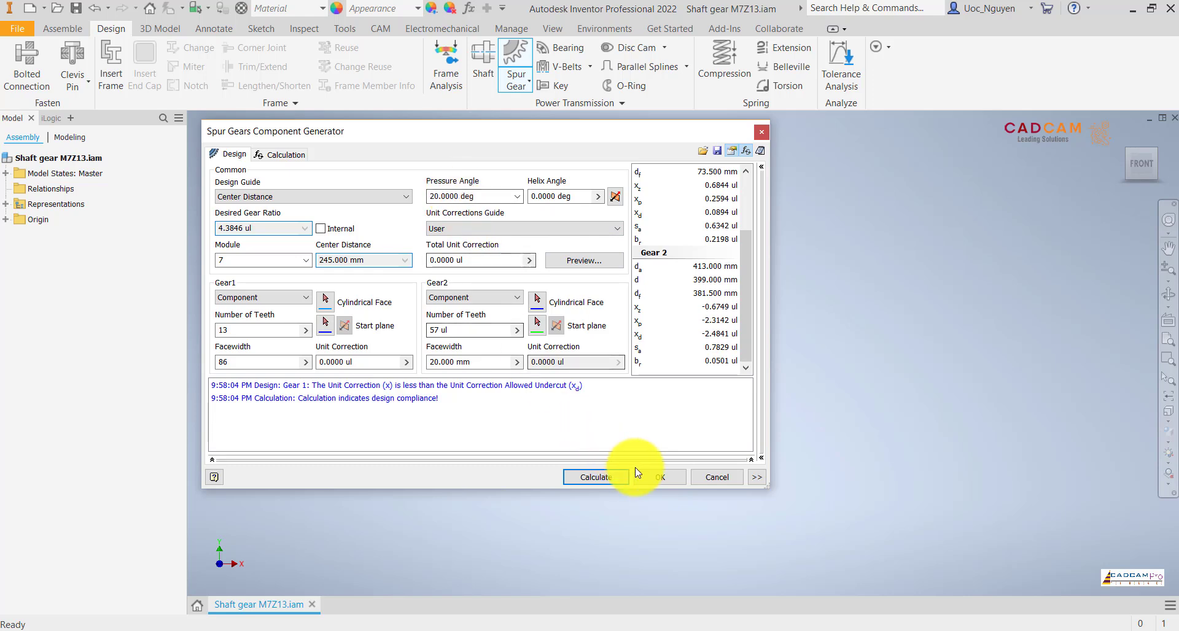
Step: Generate the spur gear pair with the default file names and place it in the assembly
left_click(758, 478)
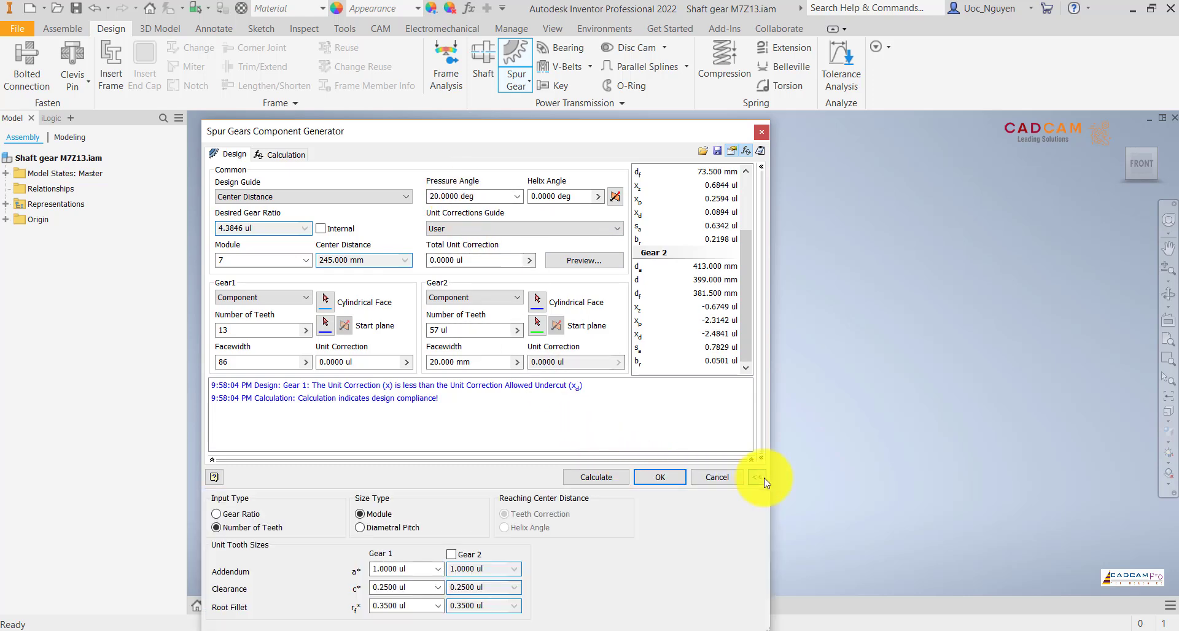
left_click(659, 477)
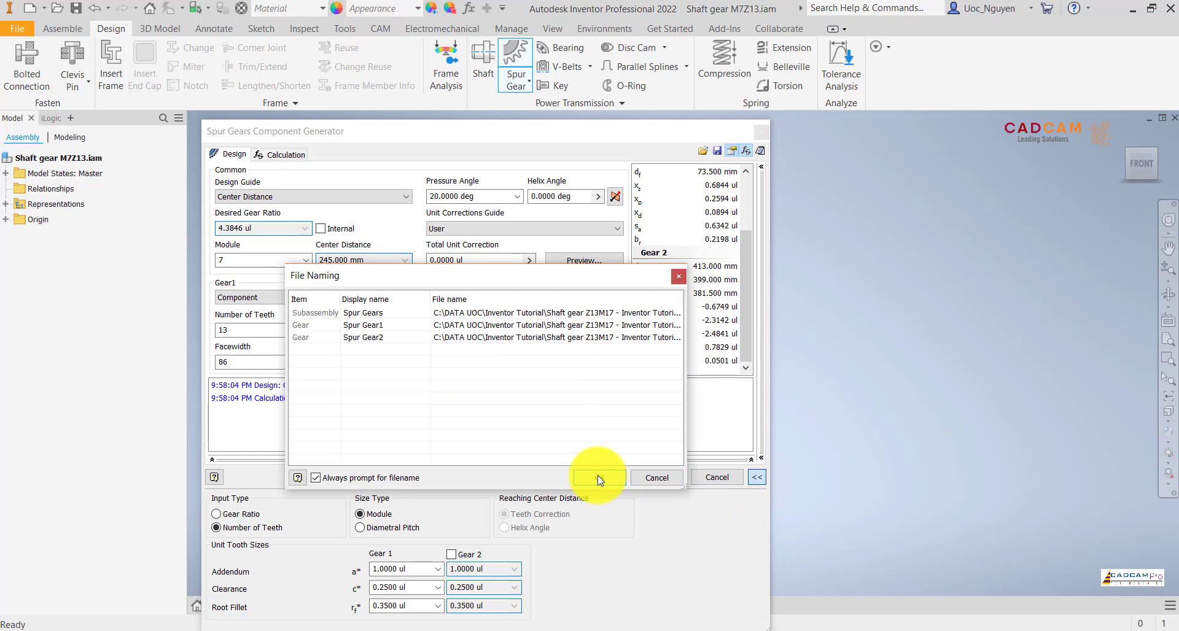
left_click(386, 326)
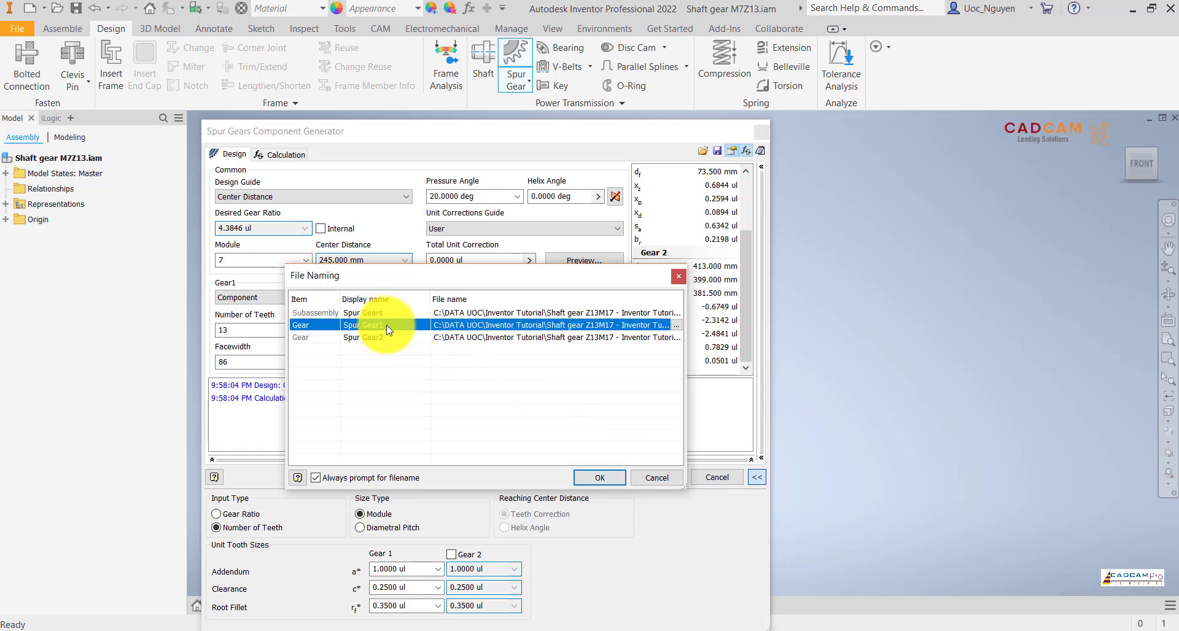
left_click(609, 482)
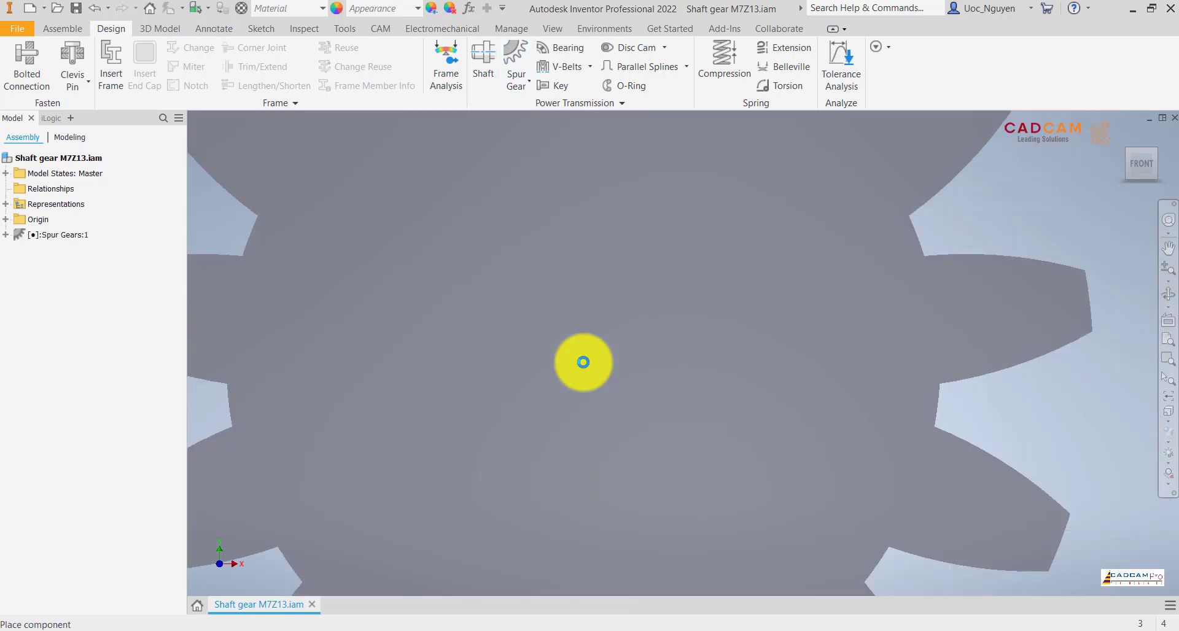
scroll(583, 362, "down", 10)
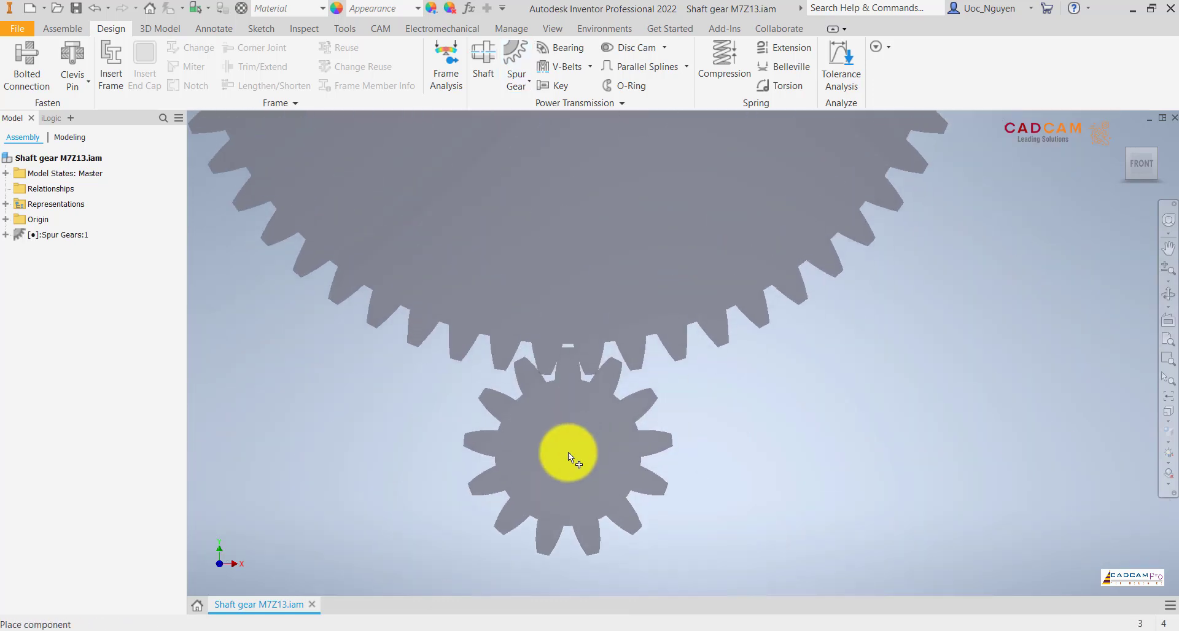
left_click(571, 457)
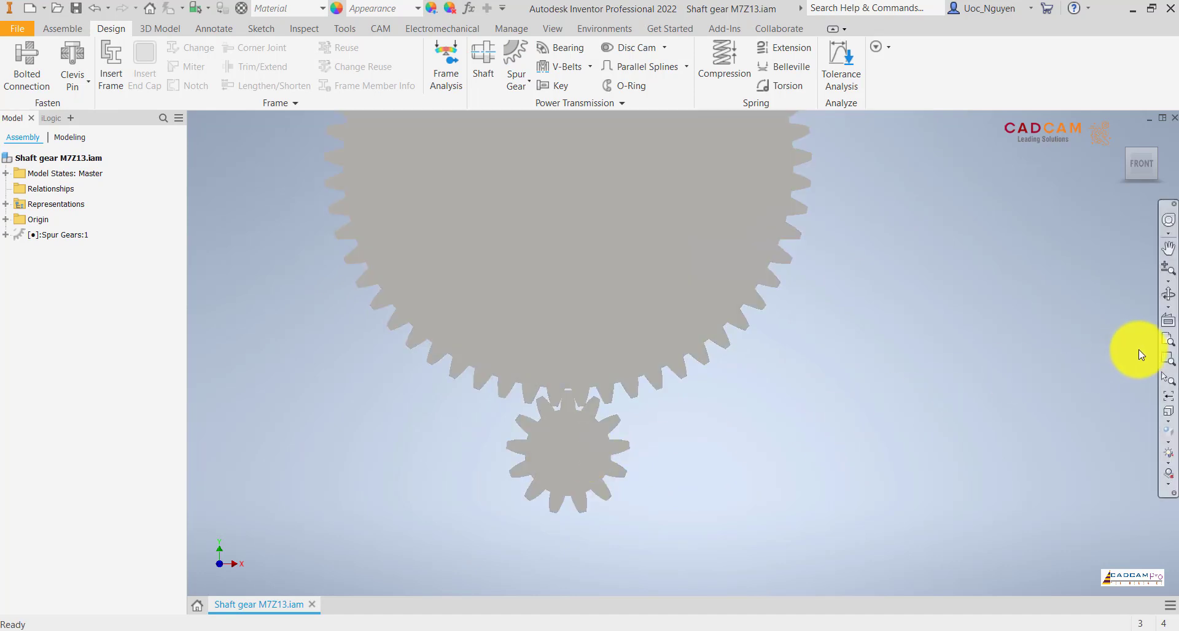
Step: Display the placed gears in the Shaded with Edges visual style
left_click(1174, 445)
left_click(1052, 485)
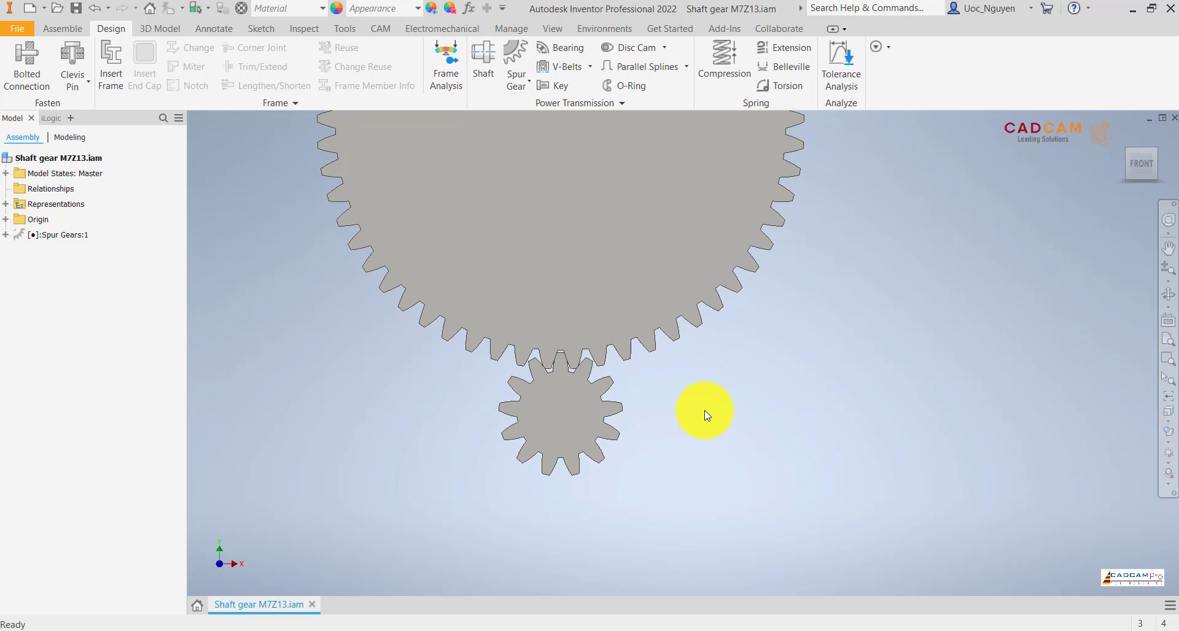
middle_click_drag(698, 416, 750, 562)
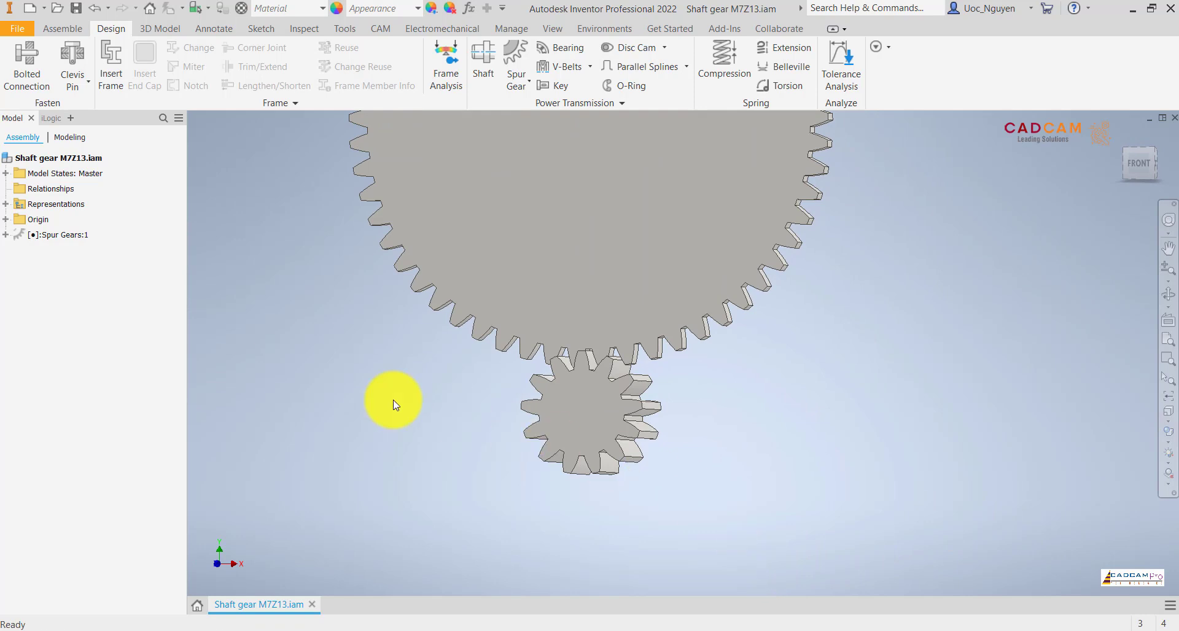
Step: Open Spur Gear1 from the Spur Gears subassembly as a separate part document
left_click(5, 235)
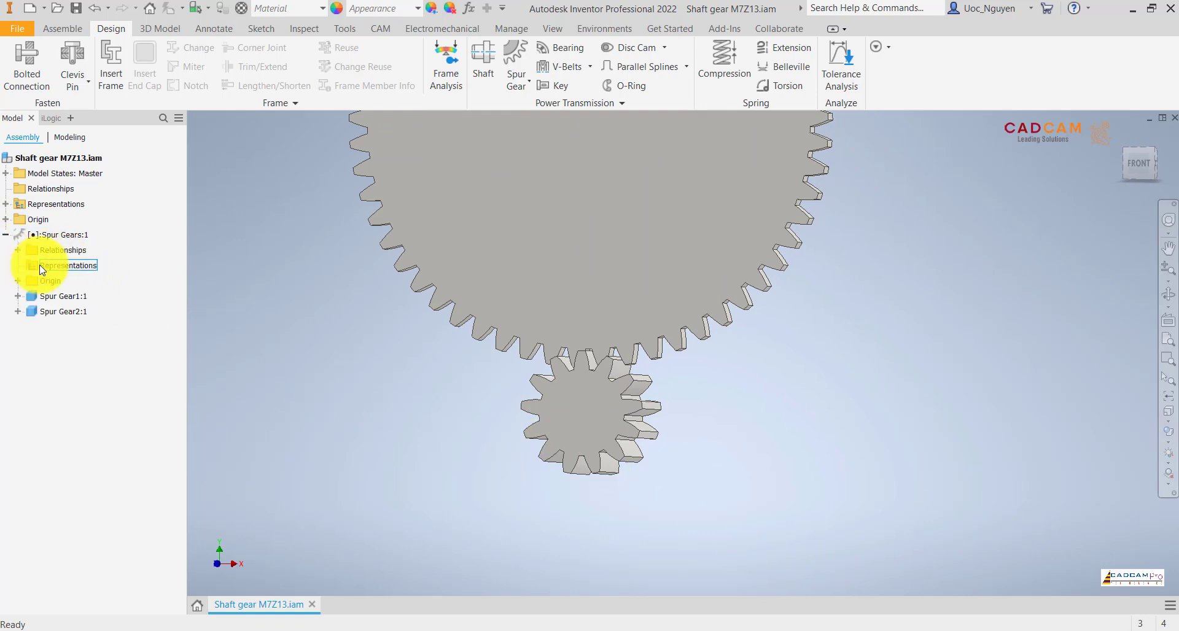
left_click(61, 297)
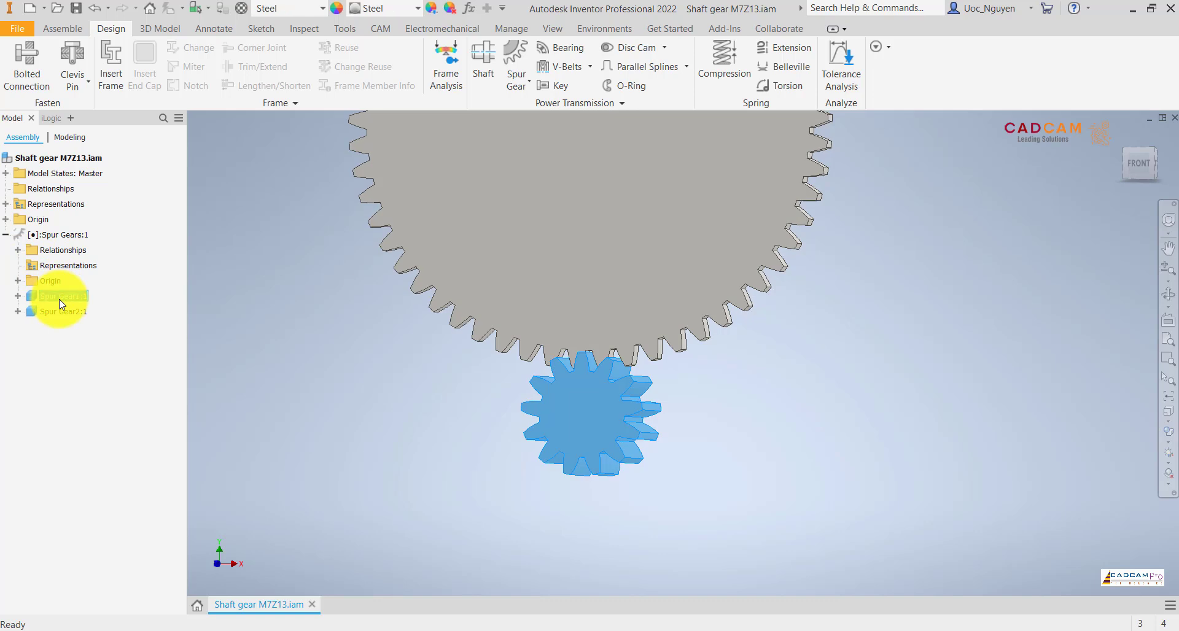
left_click(263, 343)
left_click(77, 298)
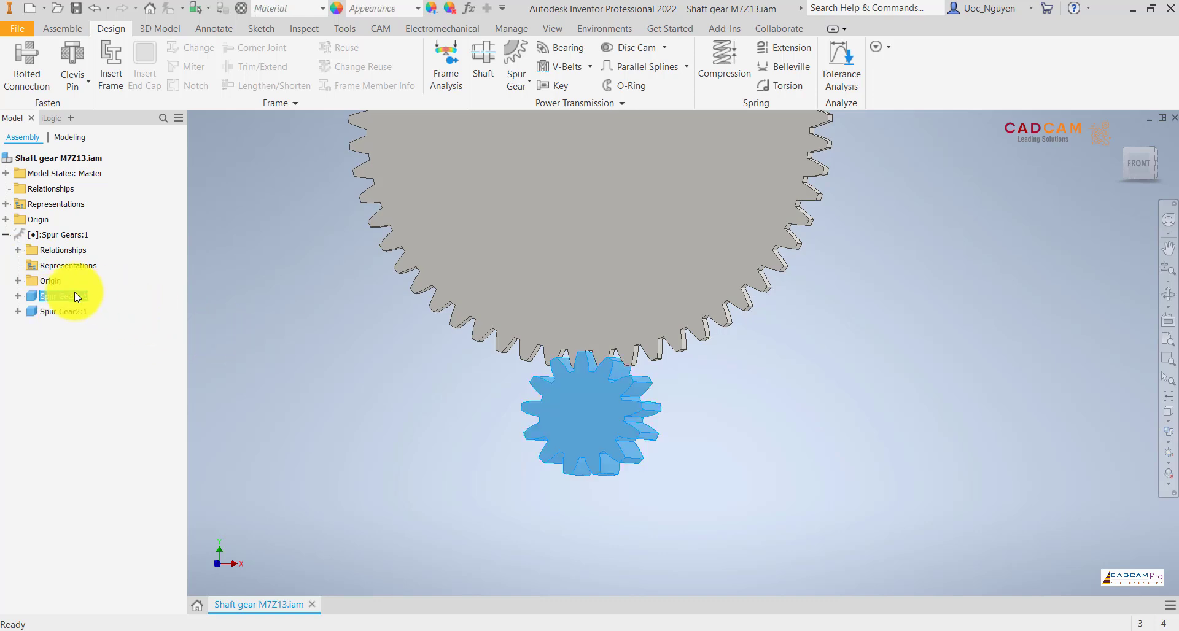
right_click(77, 297)
left_click(323, 307)
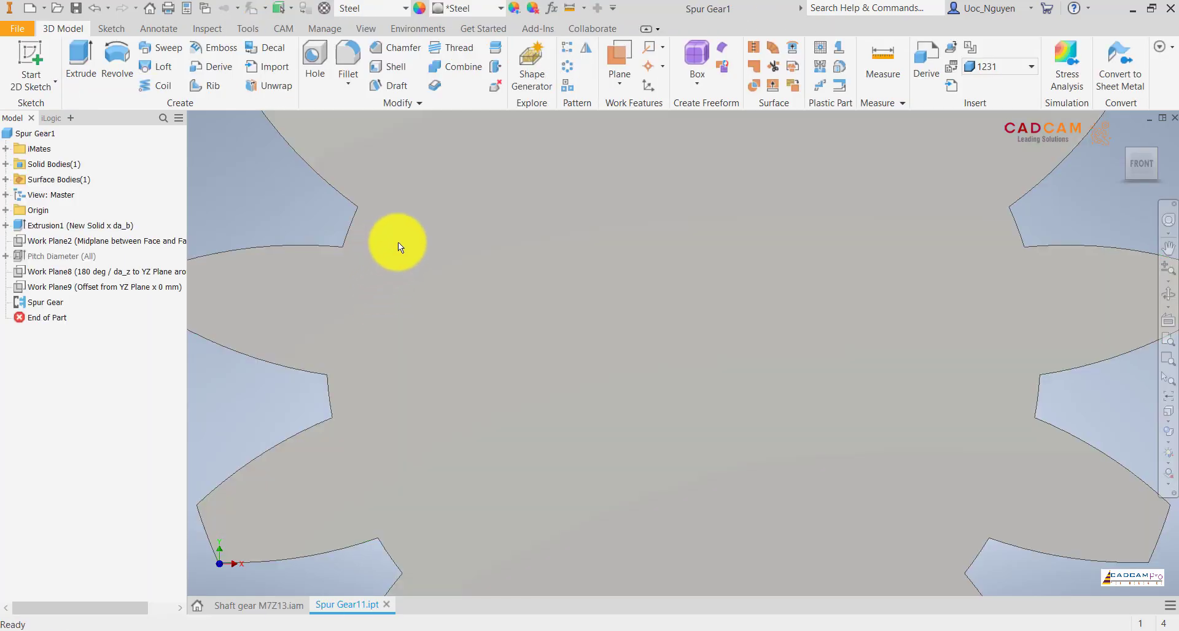
Step: Assign the material Steel, Alloy to the Spur Gear1 part
middle_click_drag(439, 245, 410, 213)
scroll(443, 258, "down", 3)
scroll(447, 261, "down", 3)
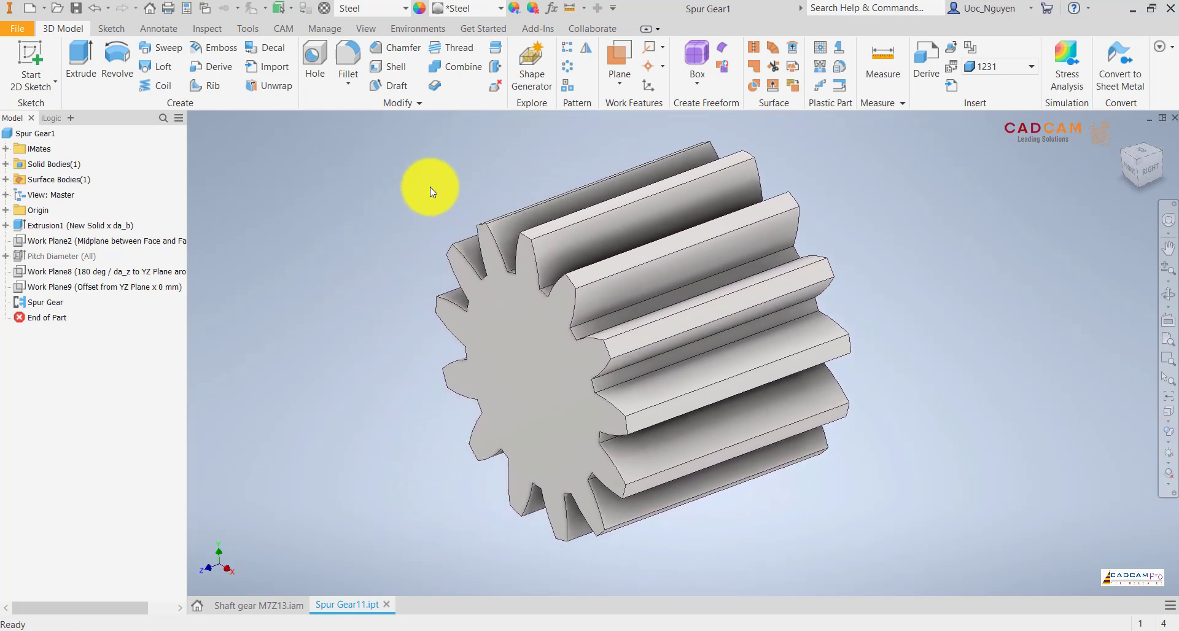
left_click(371, 9)
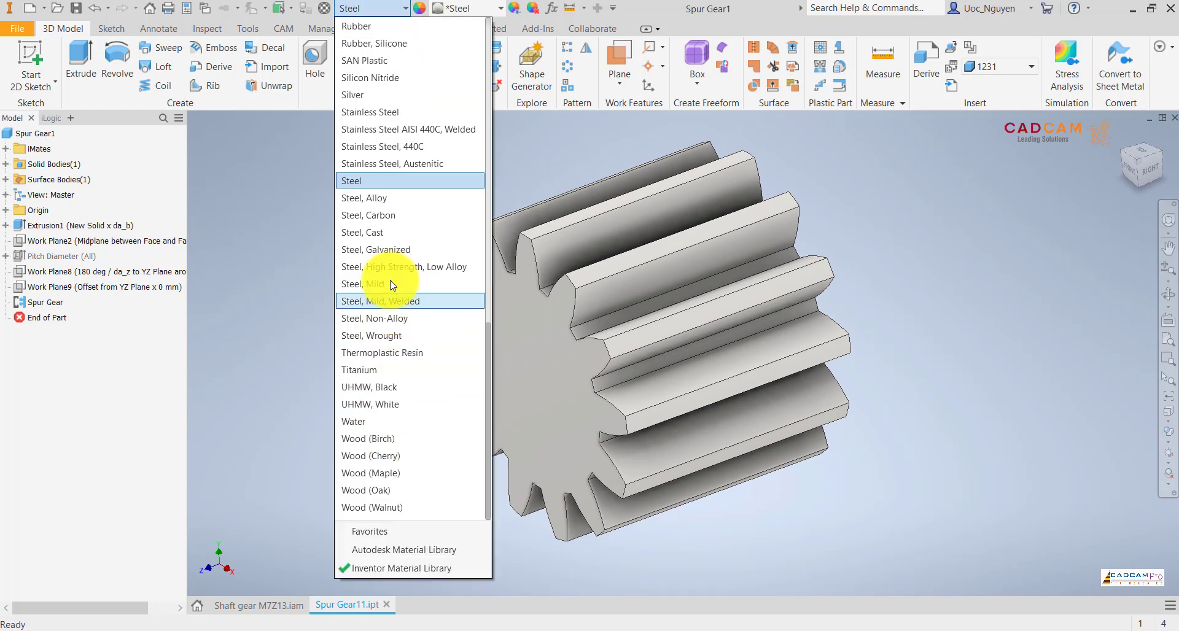
left_click(391, 199)
Step: Measure the diameter of the gear's outer circle at a tooth-tip edge
right_click(390, 197)
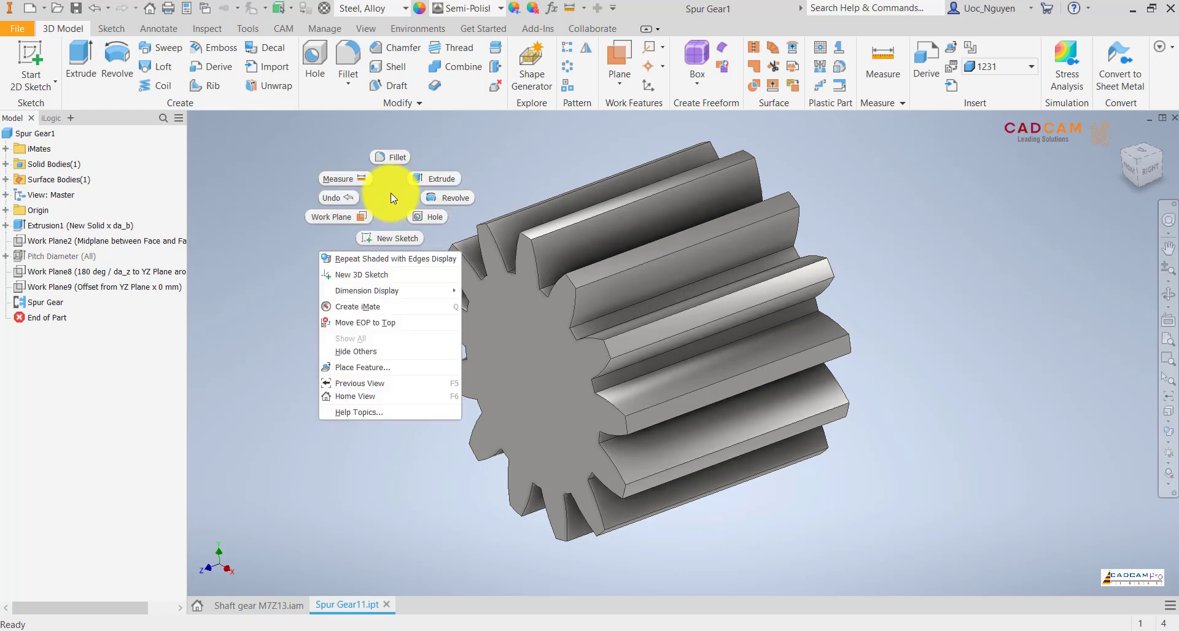
left_click(367, 182)
scroll(531, 240, "down", 5)
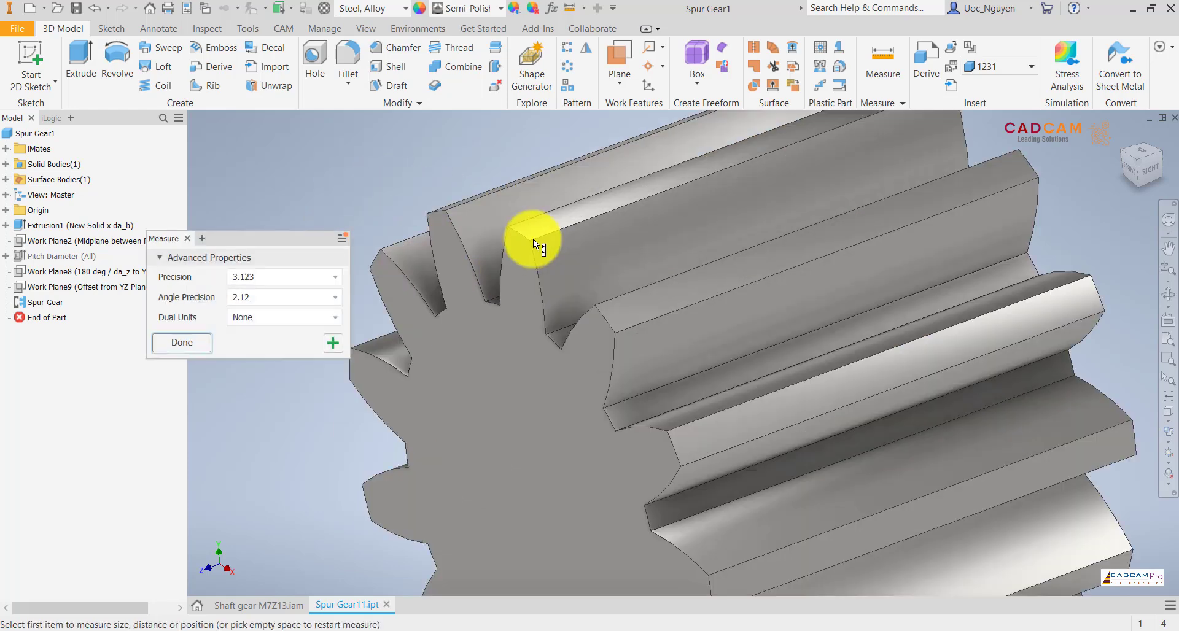
left_click(511, 230)
scroll(487, 250, "up", 2)
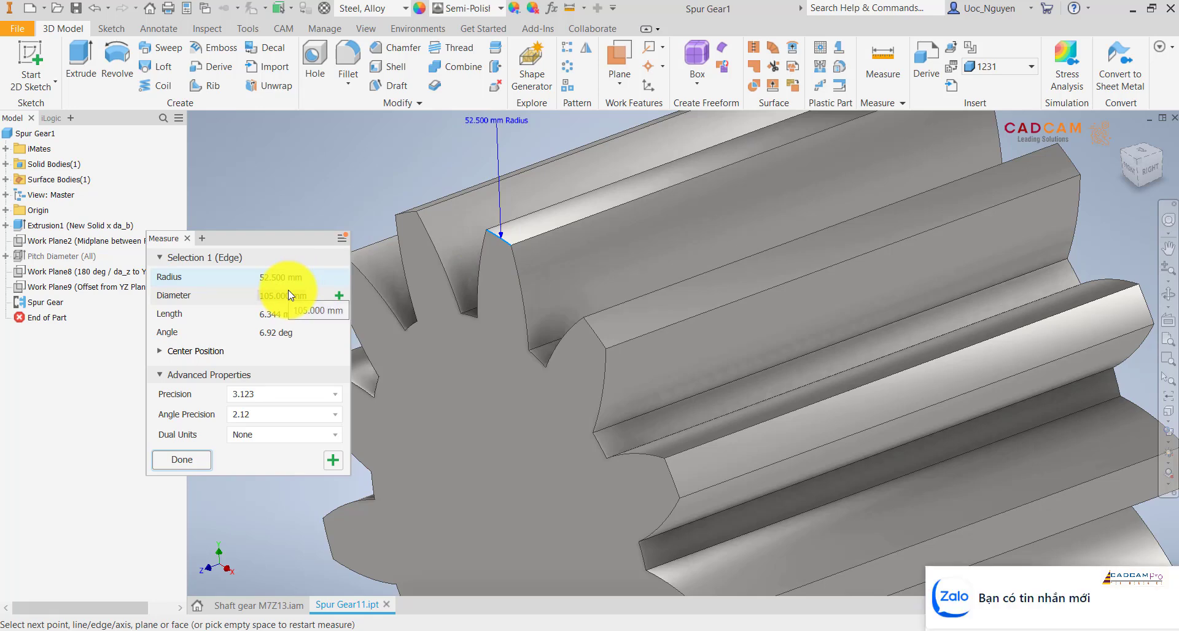
left_click(187, 239)
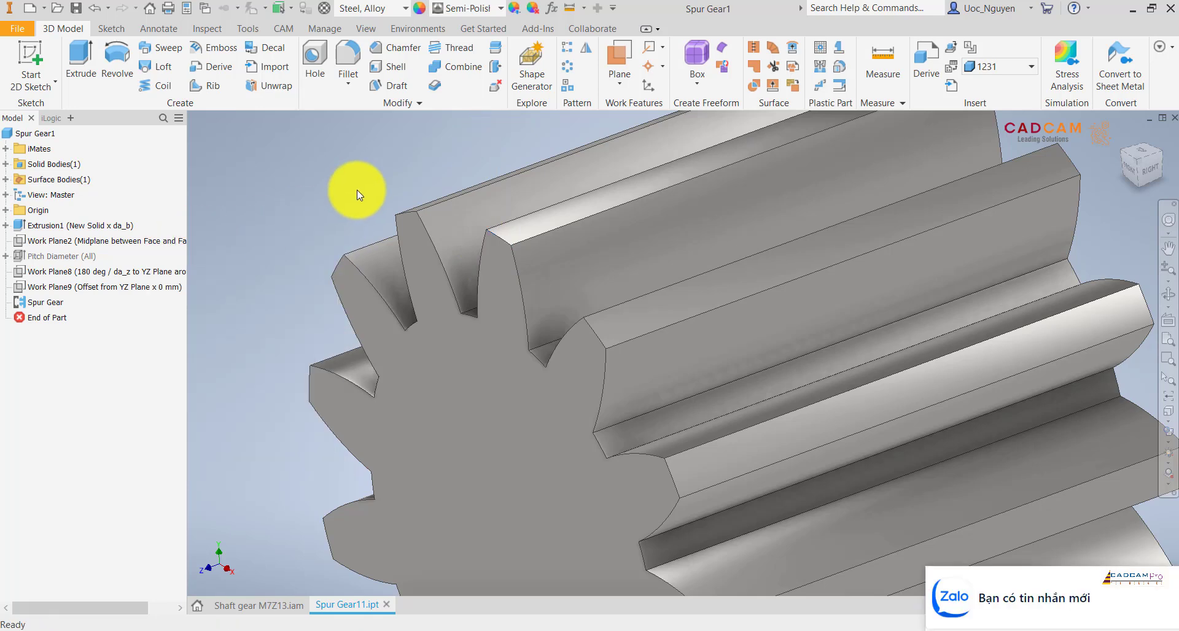
Step: Check the gear's diameters on the shaft drawing in PowerPoint and return to the gear part in Inventor
scroll(356, 190, "down", 4)
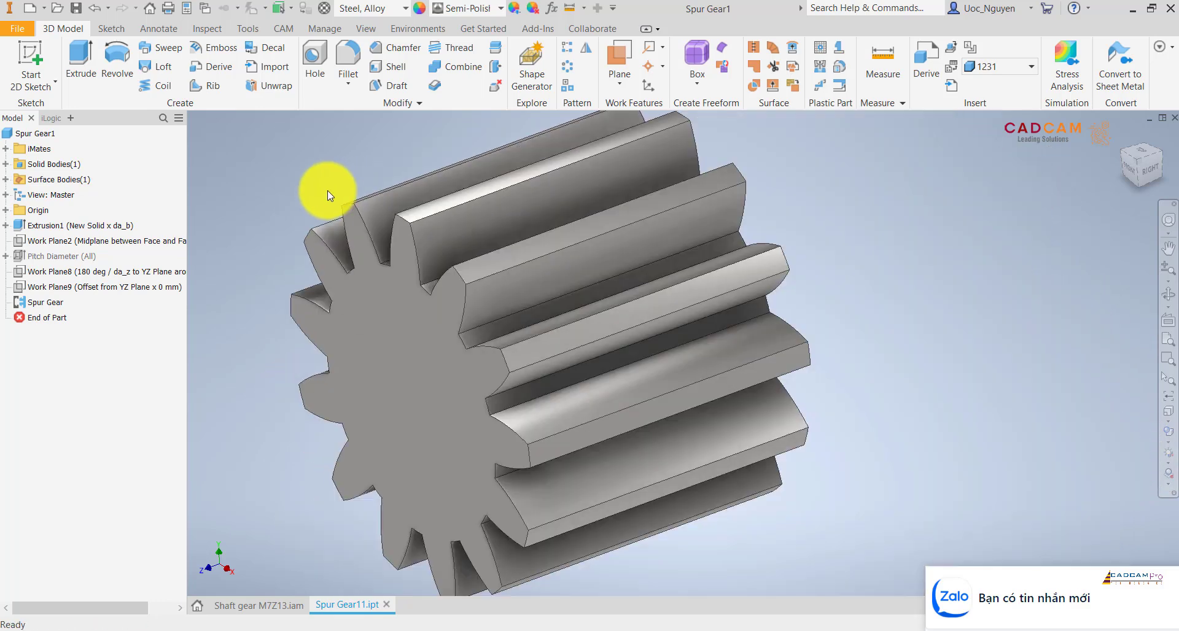
middle_click_drag(904, 479, 946, 460)
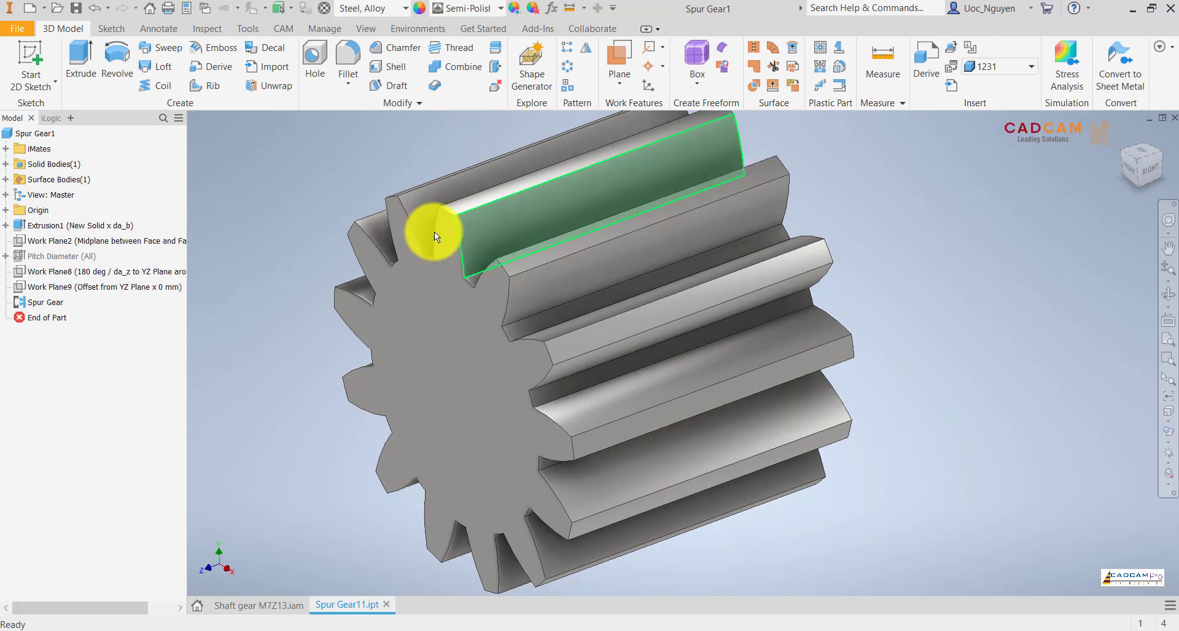
left_click(397, 630)
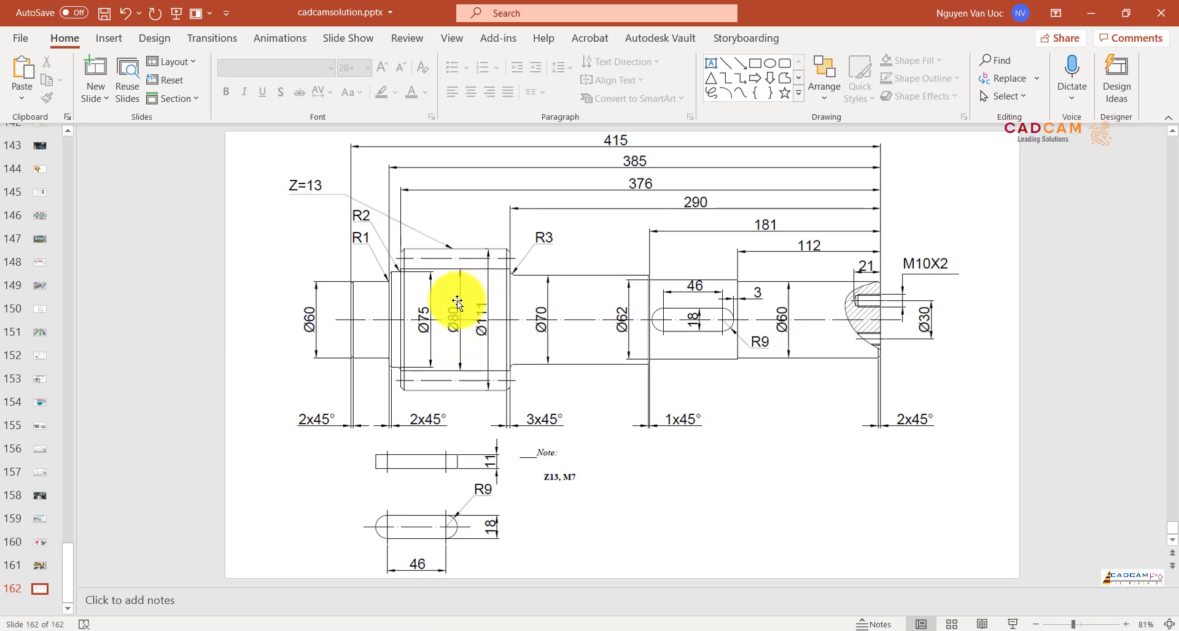
left_click(358, 630)
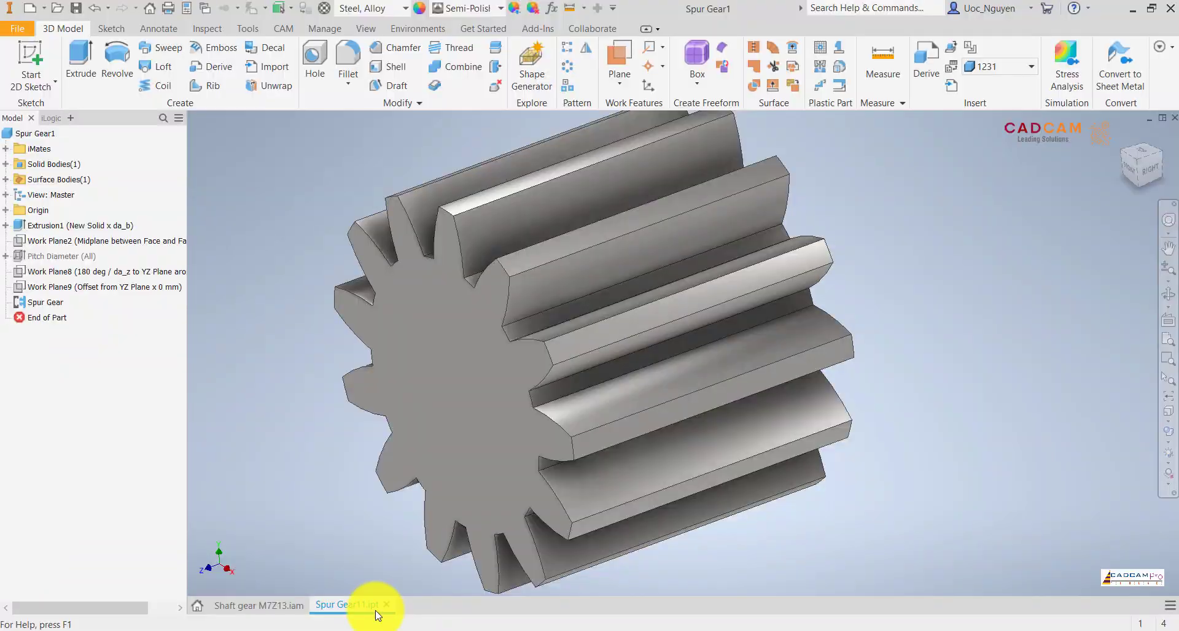
Step: Measure the gear's root diameter at an edge between two teeth
right_click(354, 185)
left_click(331, 168)
scroll(430, 261, "down", 5)
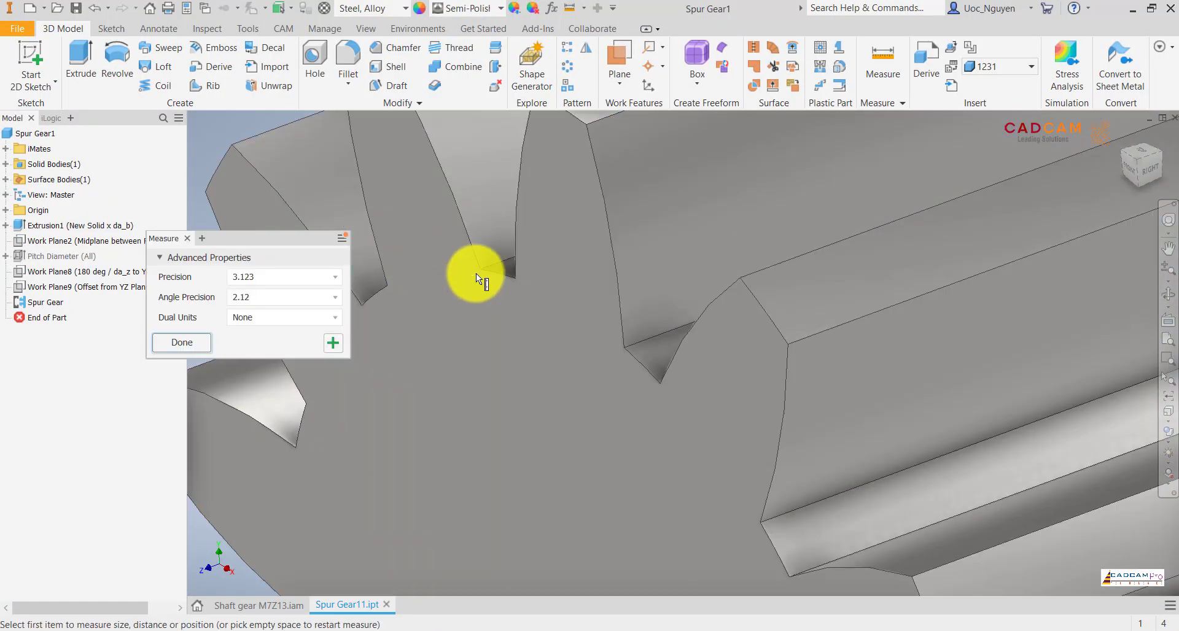
left_click(503, 275)
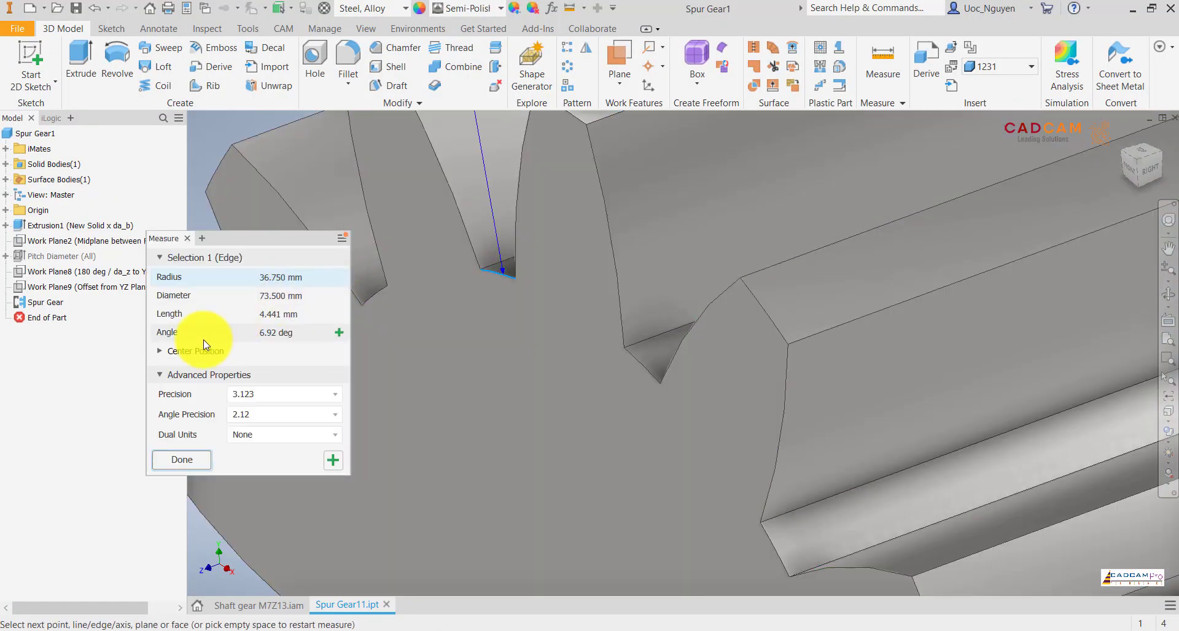
left_click(182, 460)
scroll(380, 386, "up", 8)
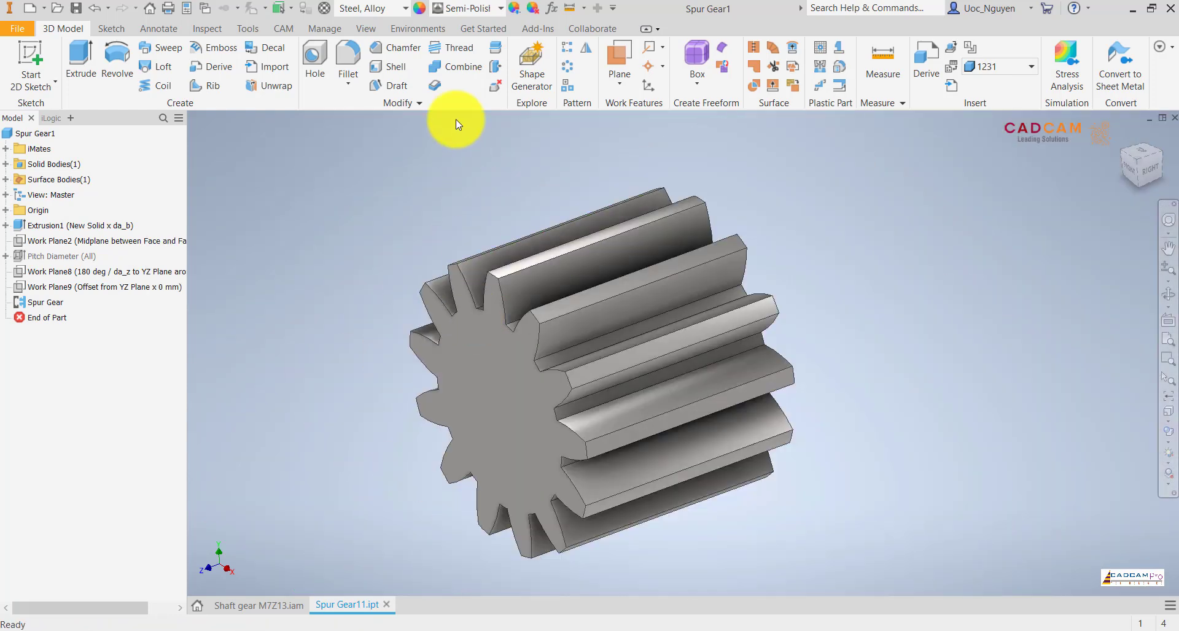
Step: Start a Direct Edit on two neighbouring tooth-root faces of the gear and choose the Size operation
left_click(499, 70)
middle_click_drag(456, 204, 534, 253)
left_click(540, 259)
left_click(462, 294)
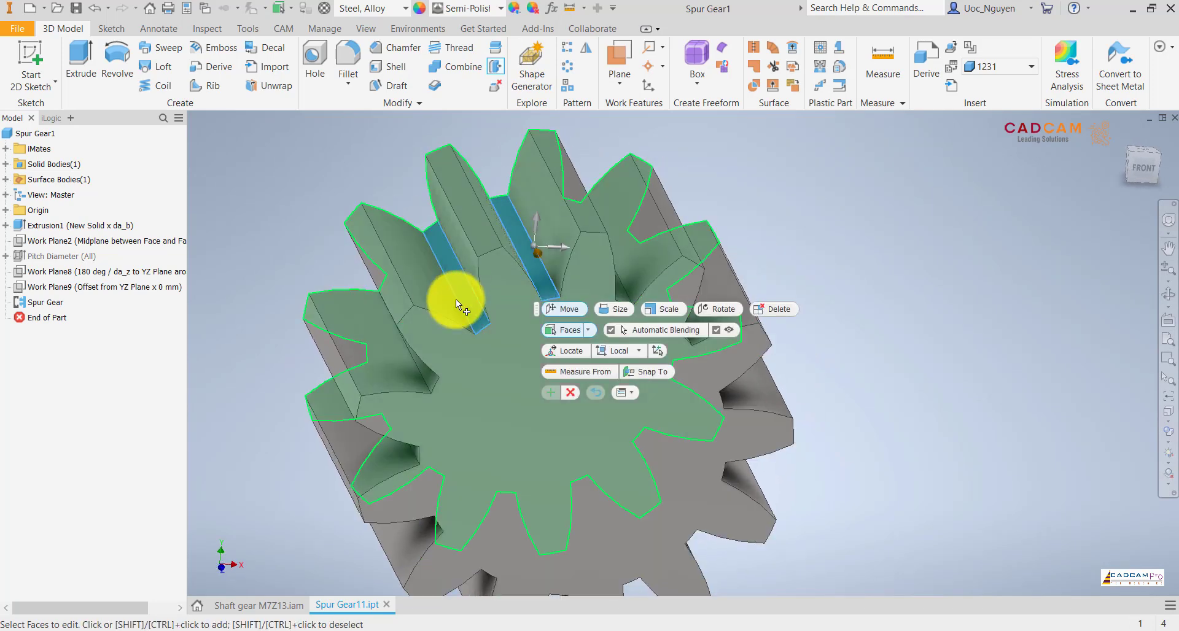
left_click(611, 310)
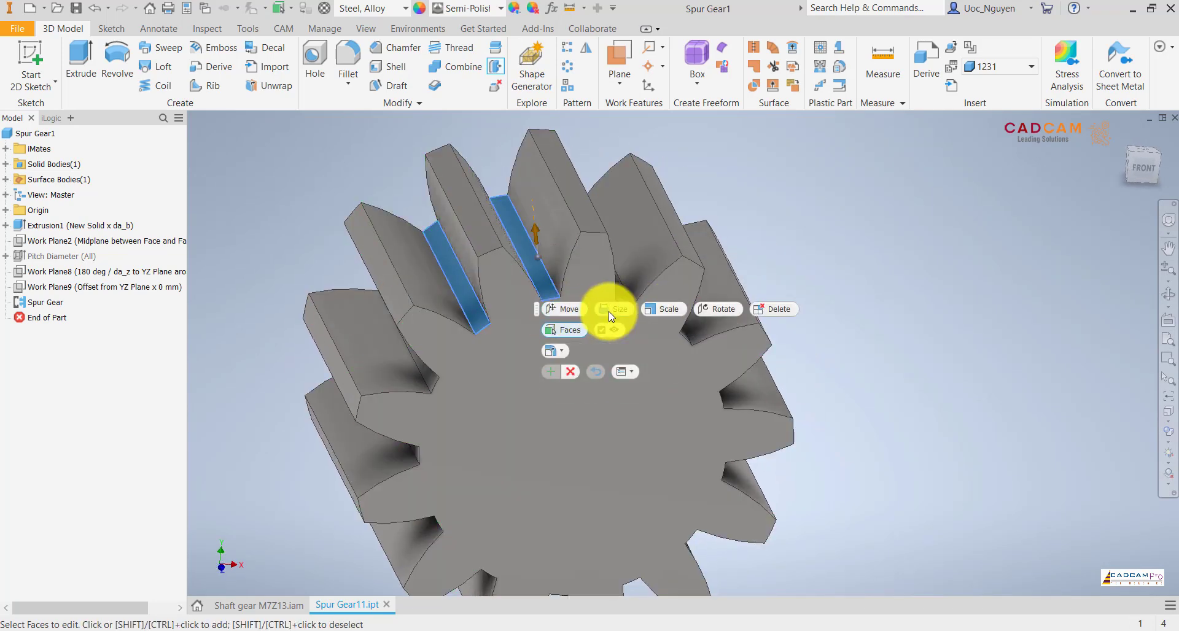
Step: Add the remaining tooth-root faces all around the gear to the Size selection
left_click(431, 378)
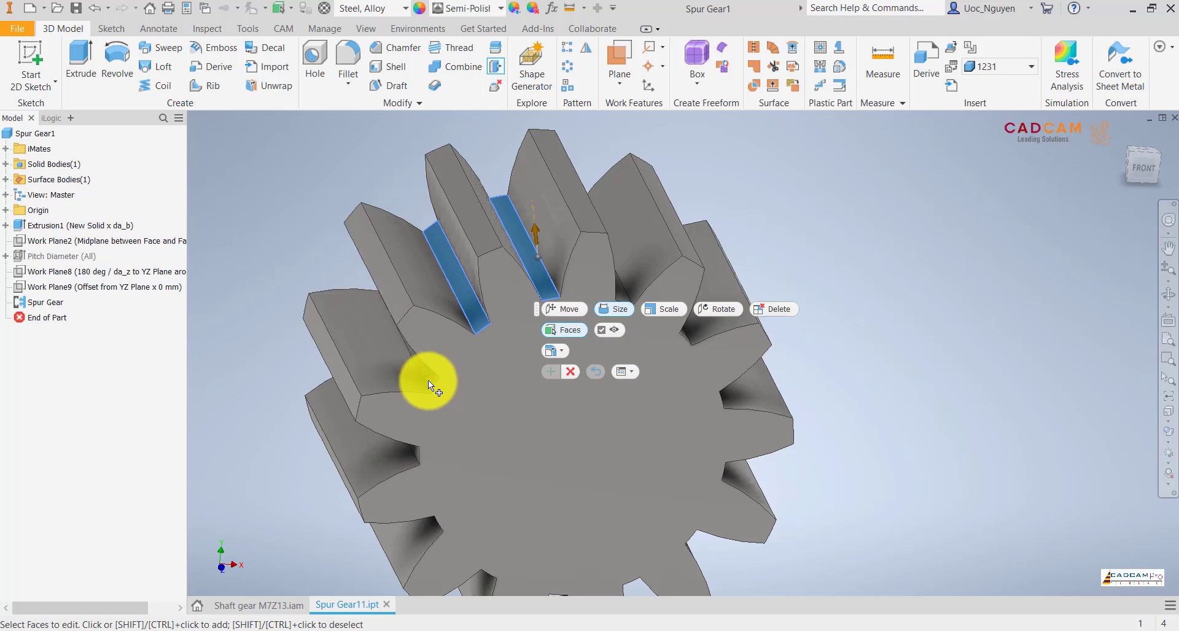
middle_click_drag(470, 348, 539, 341, "shift")
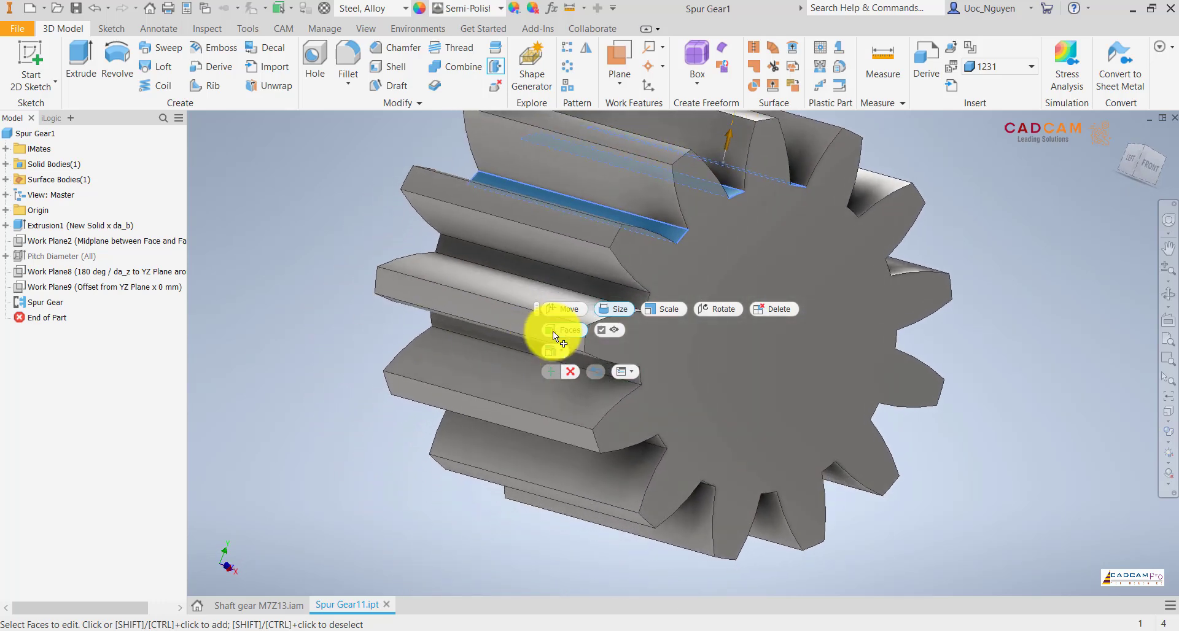
left_click(471, 327)
middle_click_drag(631, 458, 471, 346, "shift")
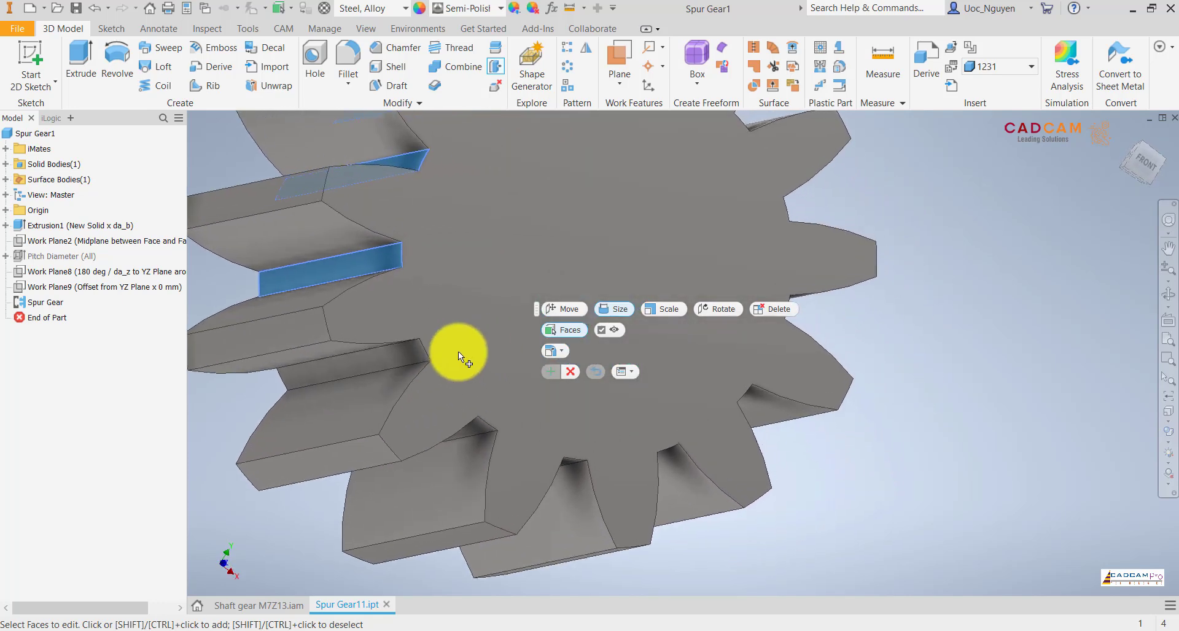
left_click(474, 425)
middle_click_drag(482, 428, 499, 392, "shift")
left_click(488, 374)
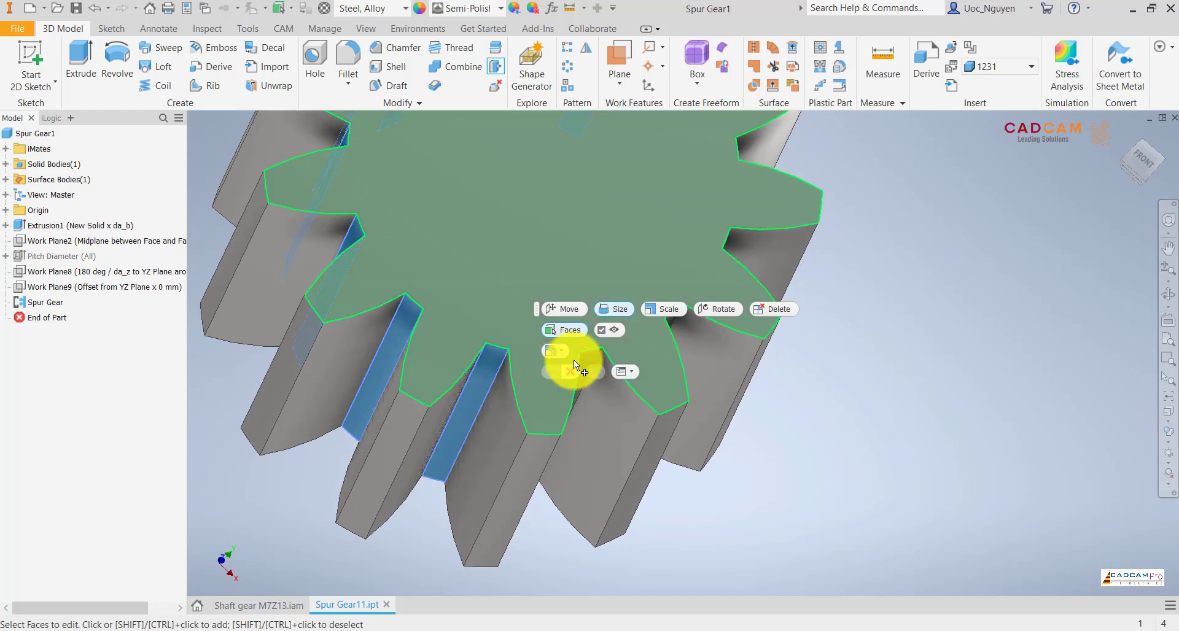
left_click(595, 359)
middle_click_drag(698, 360, 486, 418, "shift")
left_click(595, 359)
left_click(592, 237)
middle_click_drag(590, 237, 573, 296, "shift")
left_click(575, 297)
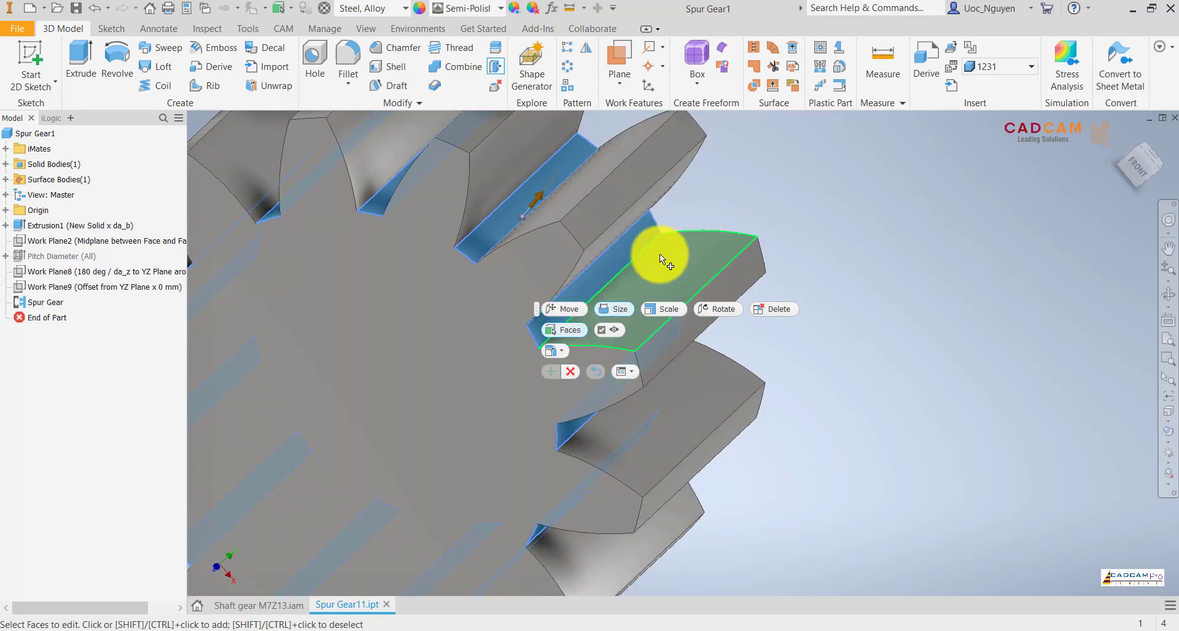
Step: Resize the selected tooth-root faces outward by 6.5/2 mm and apply the Direct Edit
scroll(651, 261, "down", 2)
middle_click_drag(795, 218, 694, 176, "shift")
left_click_drag(631, 203, 645, 195)
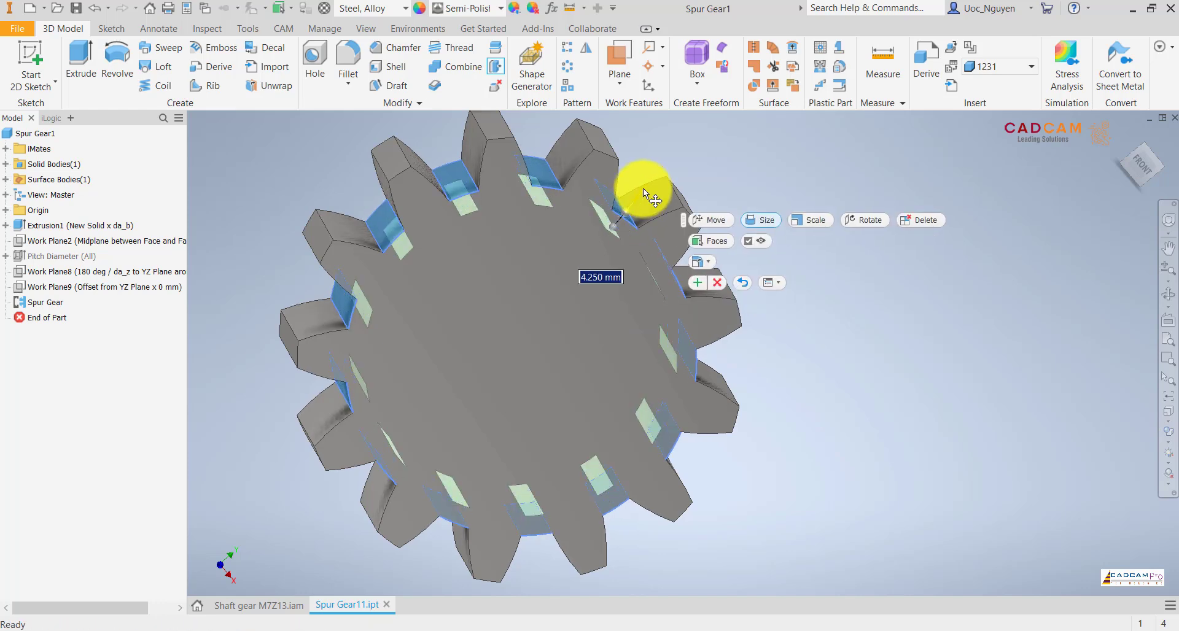
type("6.5/2")
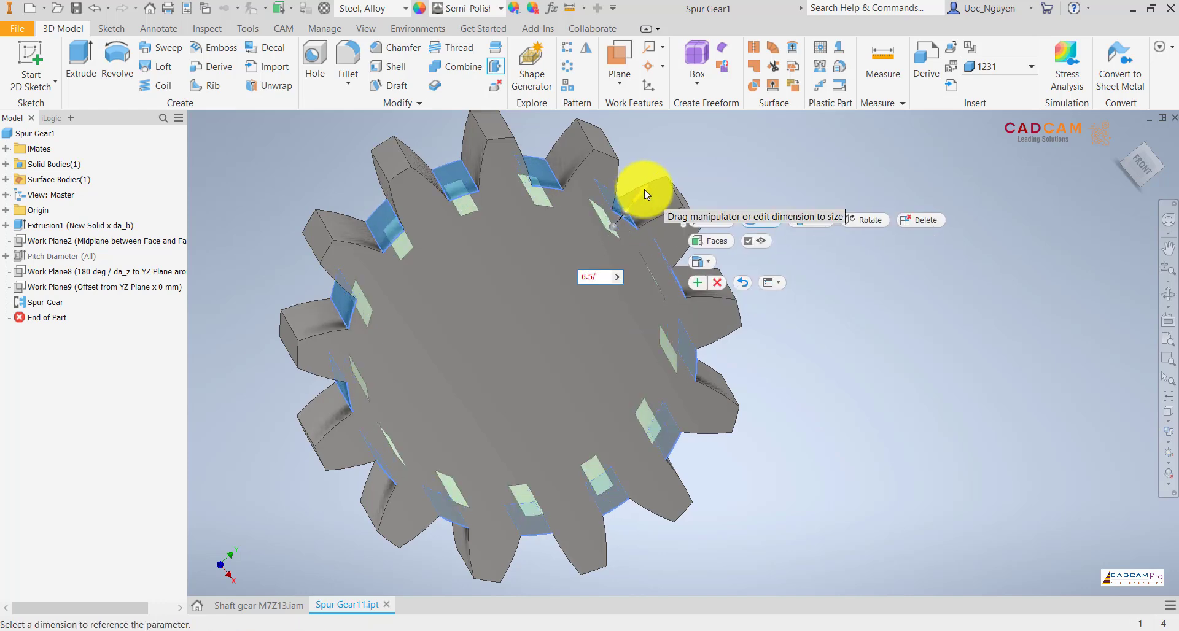
key("Return")
left_click(691, 281)
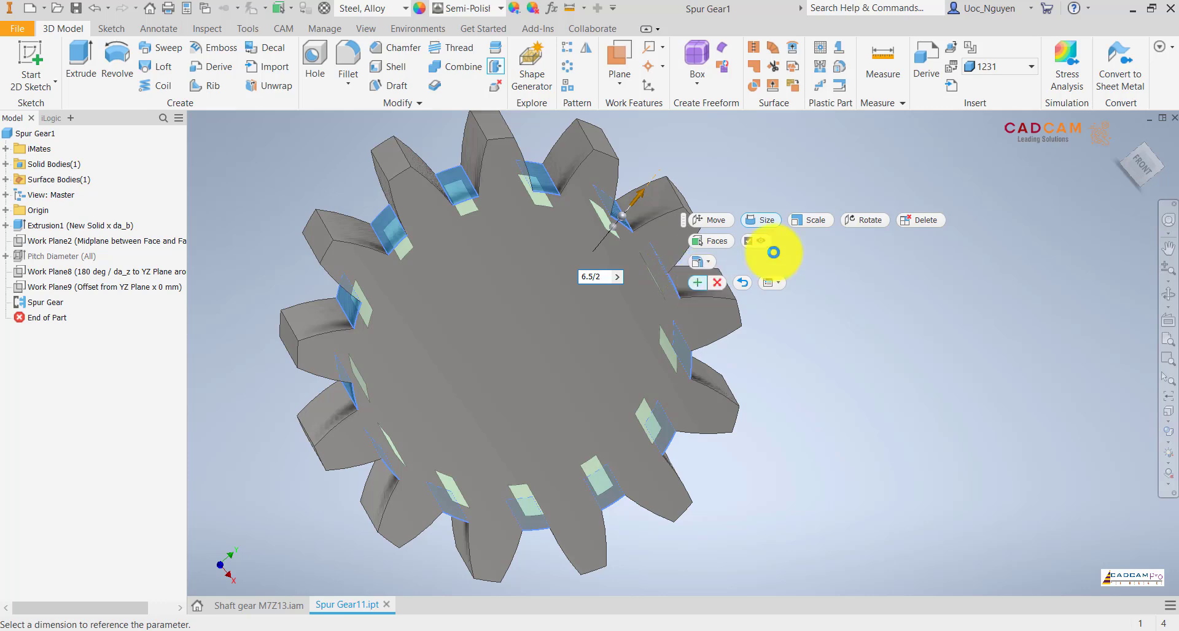
Step: Select all the tooth-tip faces around the gear for a second Size operation in the Direct Edit
left_click(598, 138)
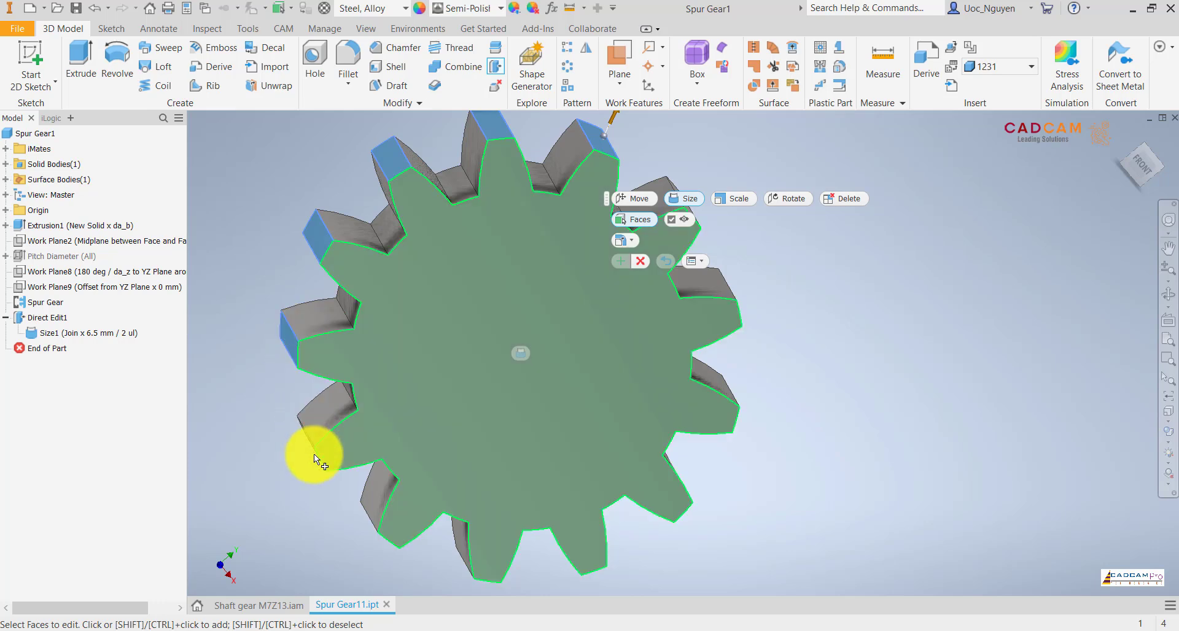
middle_click_drag(341, 451, 426, 386, "shift")
left_click(422, 316)
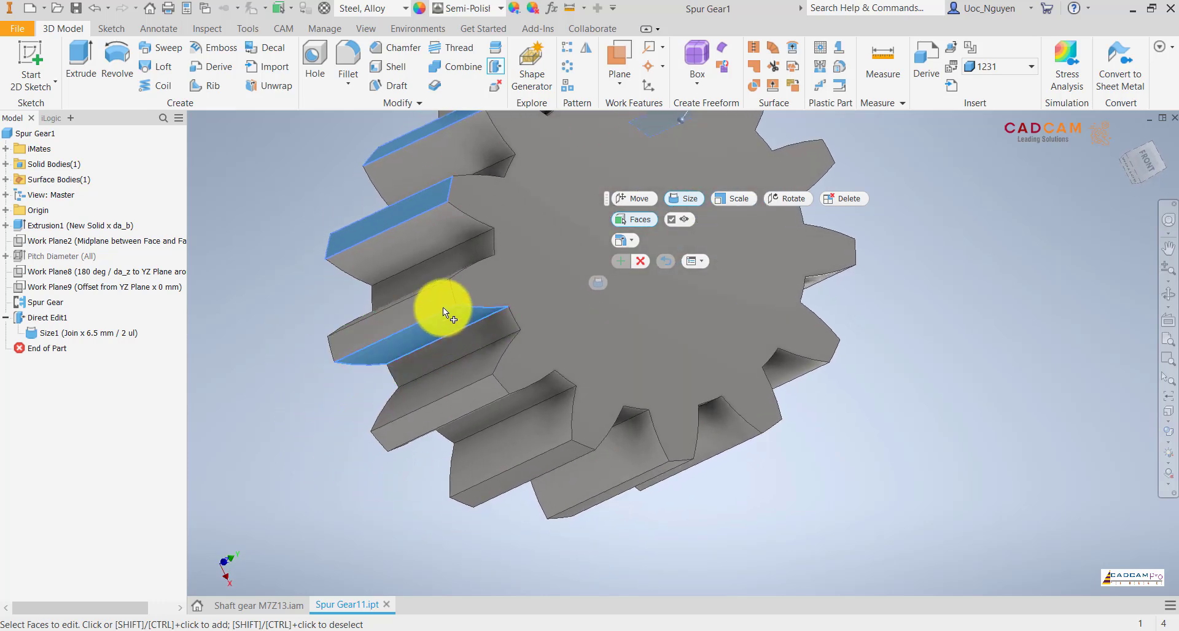
left_click(443, 306)
left_click(449, 321, "ctrl")
left_click(482, 396)
left_click(566, 453)
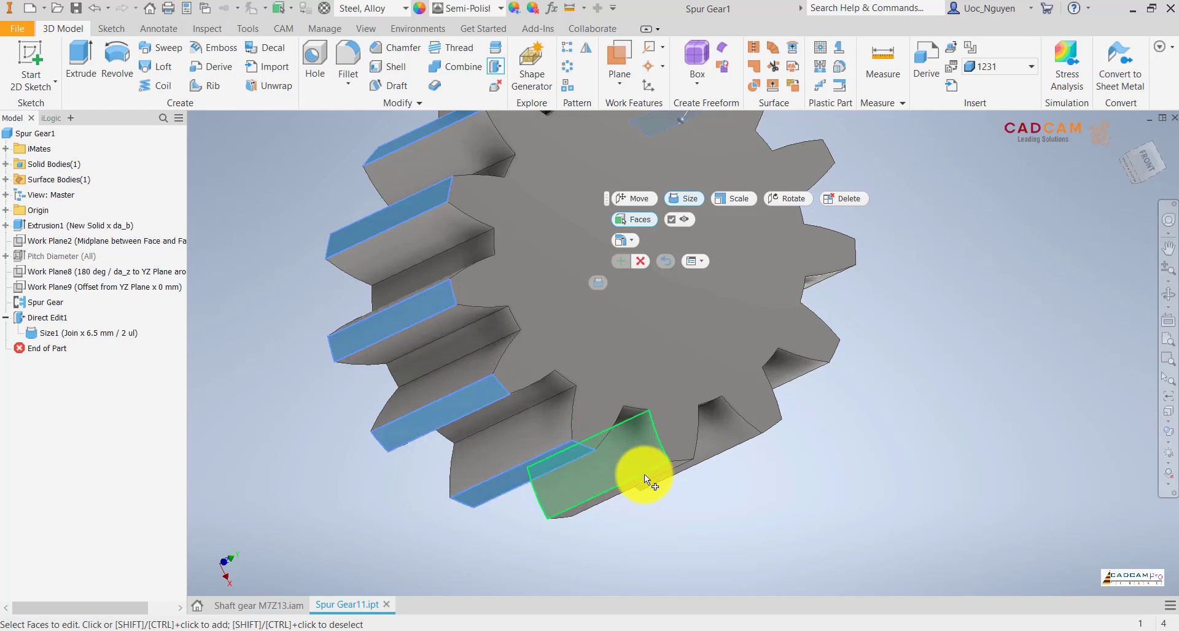
left_click(664, 474)
middle_click_drag(793, 475, 544, 433)
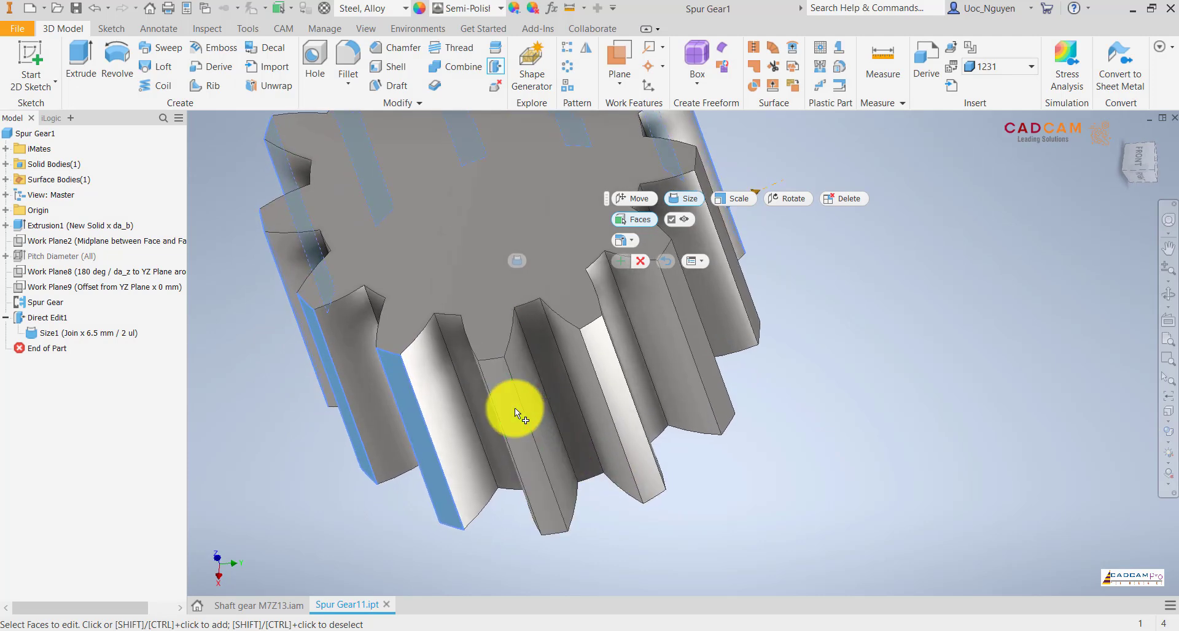
left_click(618, 367)
middle_click_drag(618, 367, 710, 404, "shift")
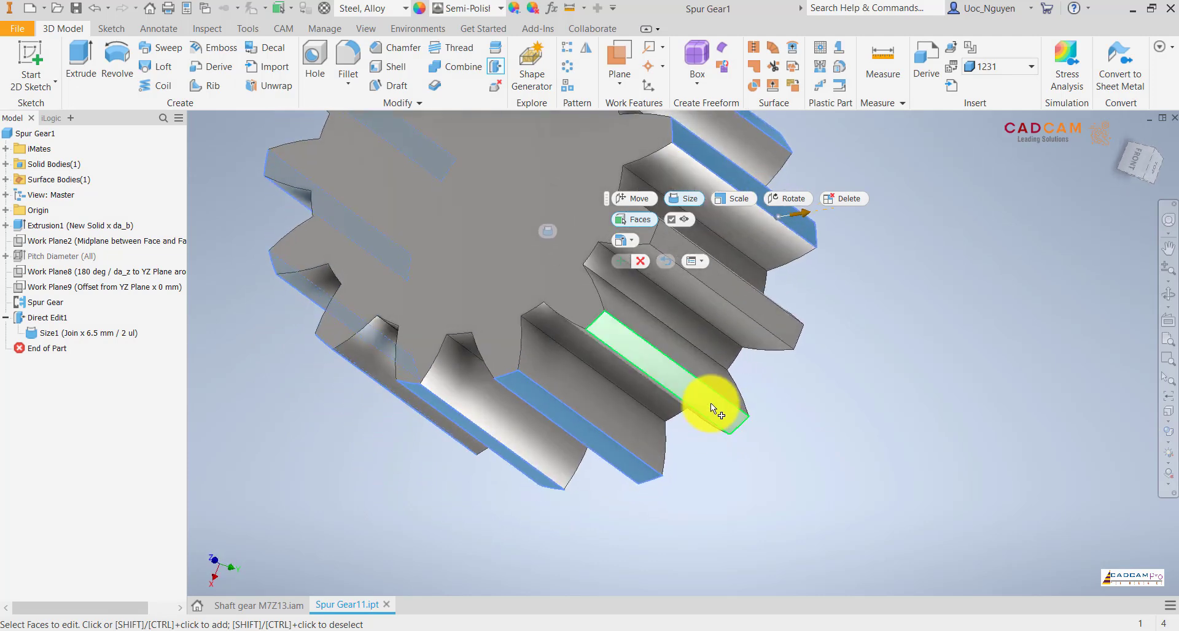
middle_click_drag(782, 319, 795, 356, "shift")
Step: Resize the selected tooth-tip faces outward by 2.5 mm, apply the change and finish the Direct Edit
left_click_drag(772, 344, 781, 343)
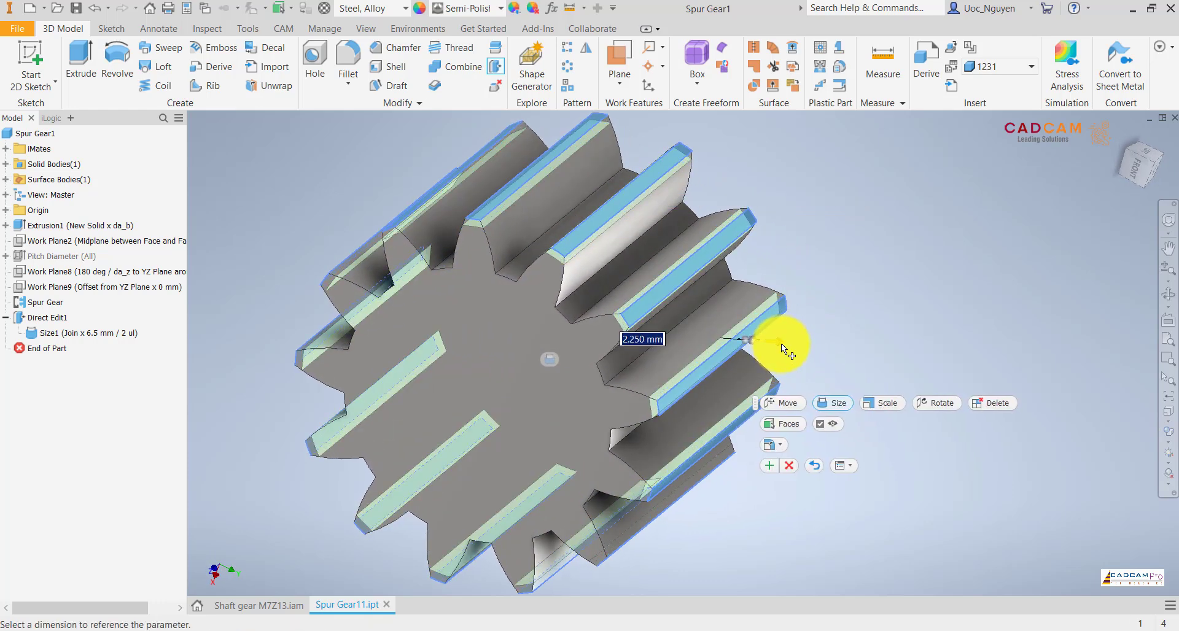
type("2.5")
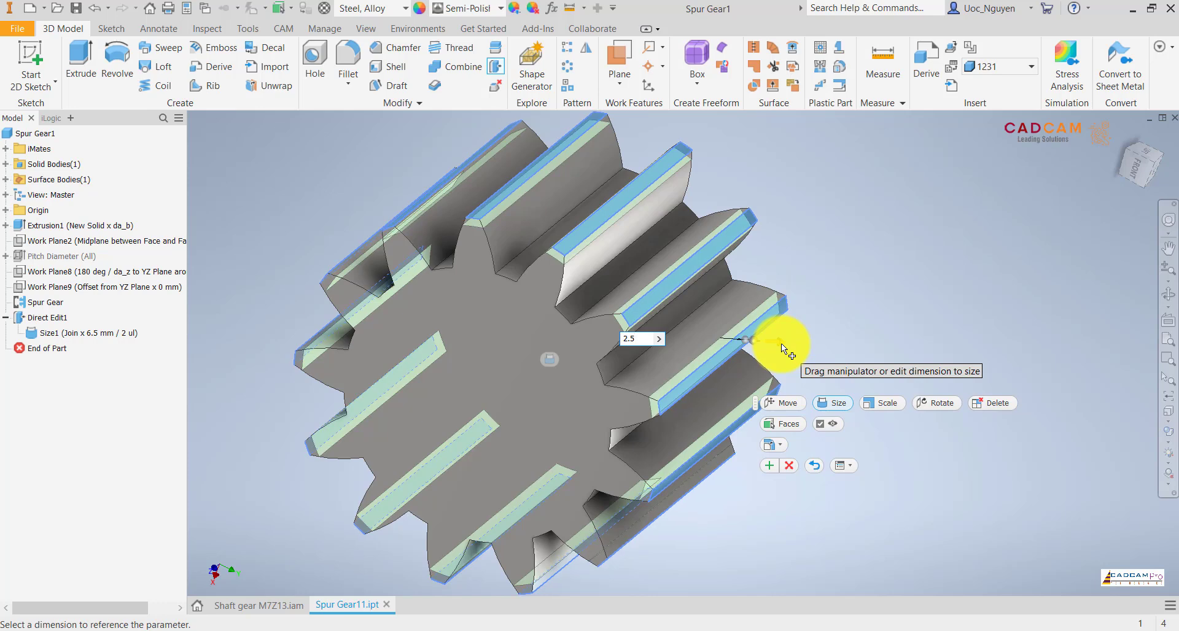
left_click(769, 465)
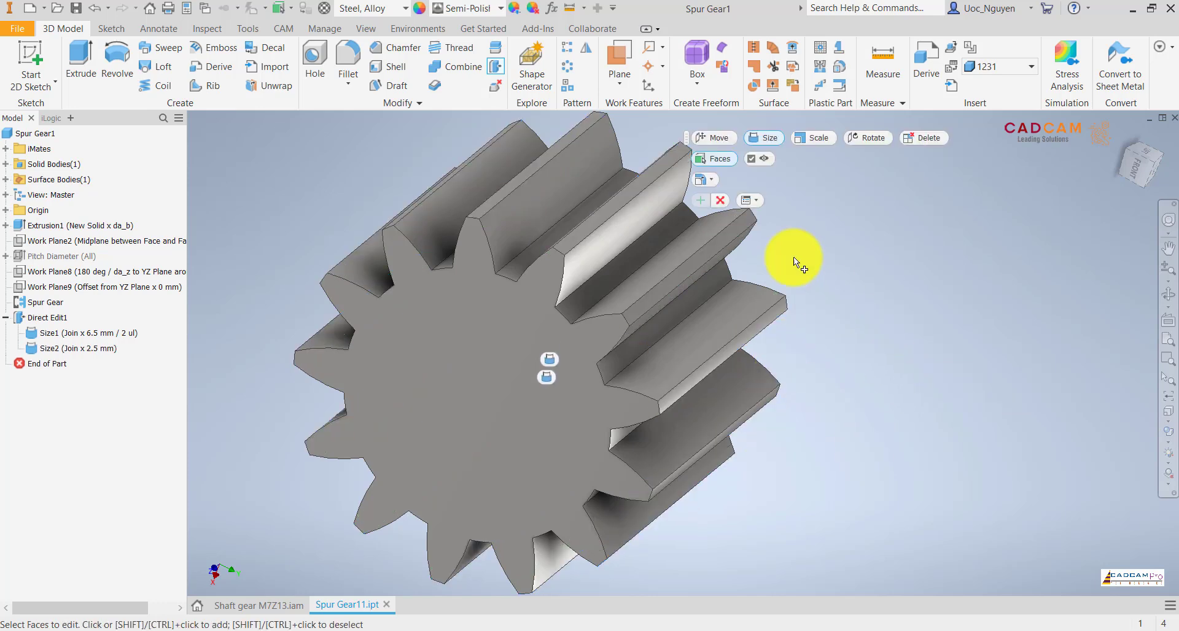
left_click(722, 201)
Step: Measure the radius and diameter at a tooth-tip edge and at a root edge between two teeth
middle_click_drag(859, 275, 860, 261, "shift")
middle_click_drag(776, 160, 774, 173, "shift")
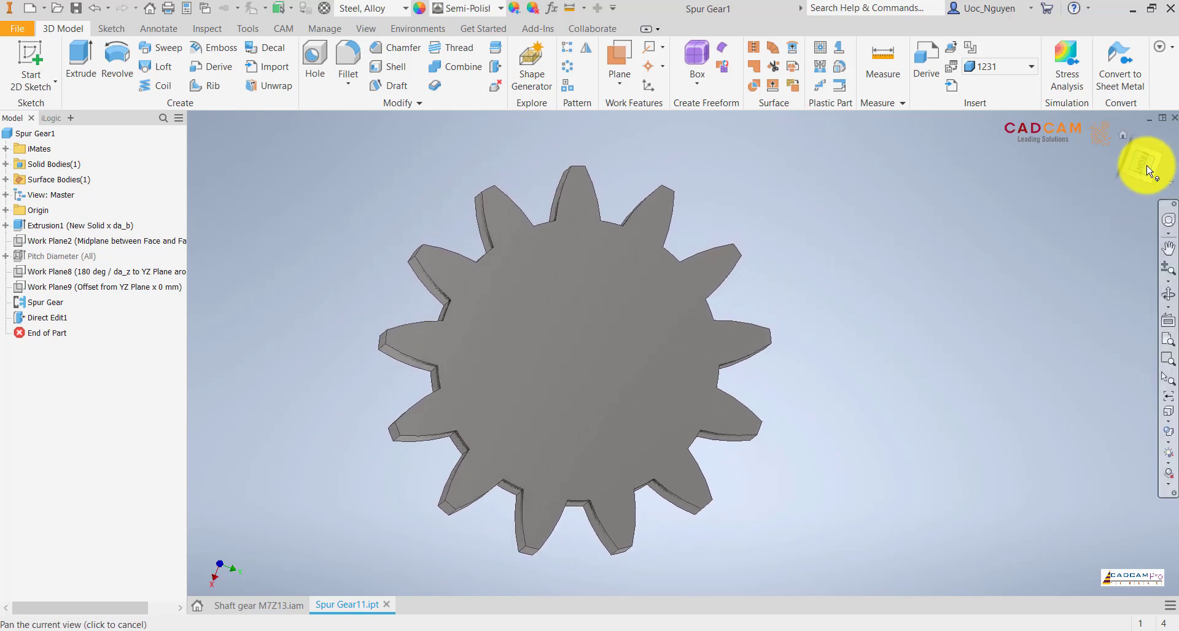
left_click(1146, 167)
scroll(663, 205, "up", 3)
right_click(664, 205)
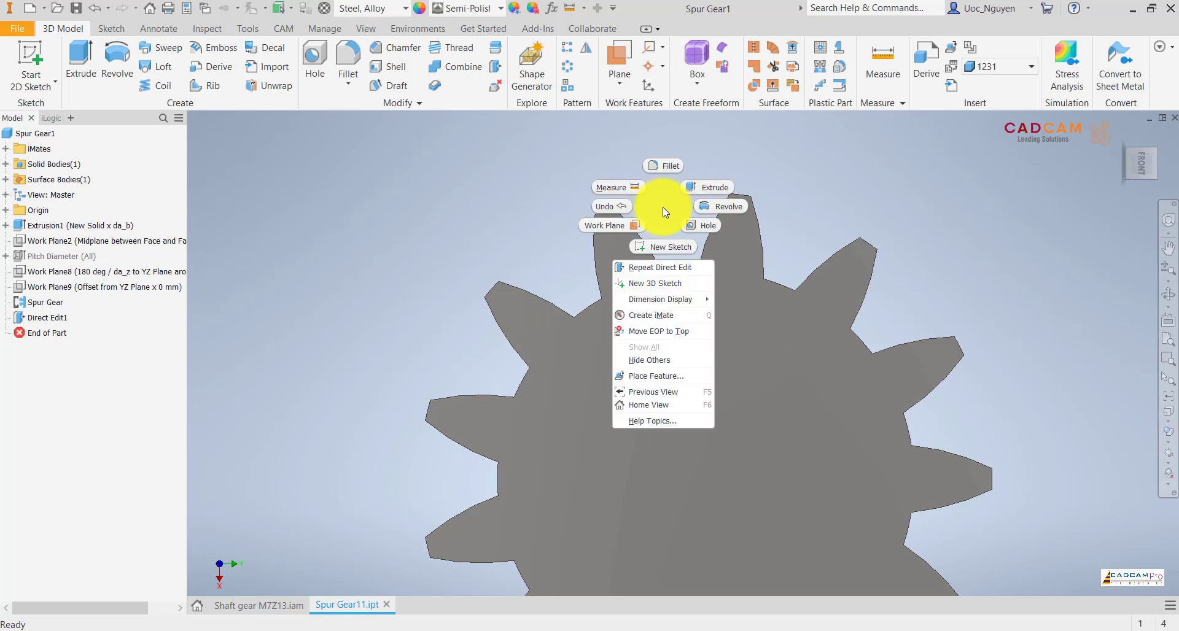
left_click(636, 187)
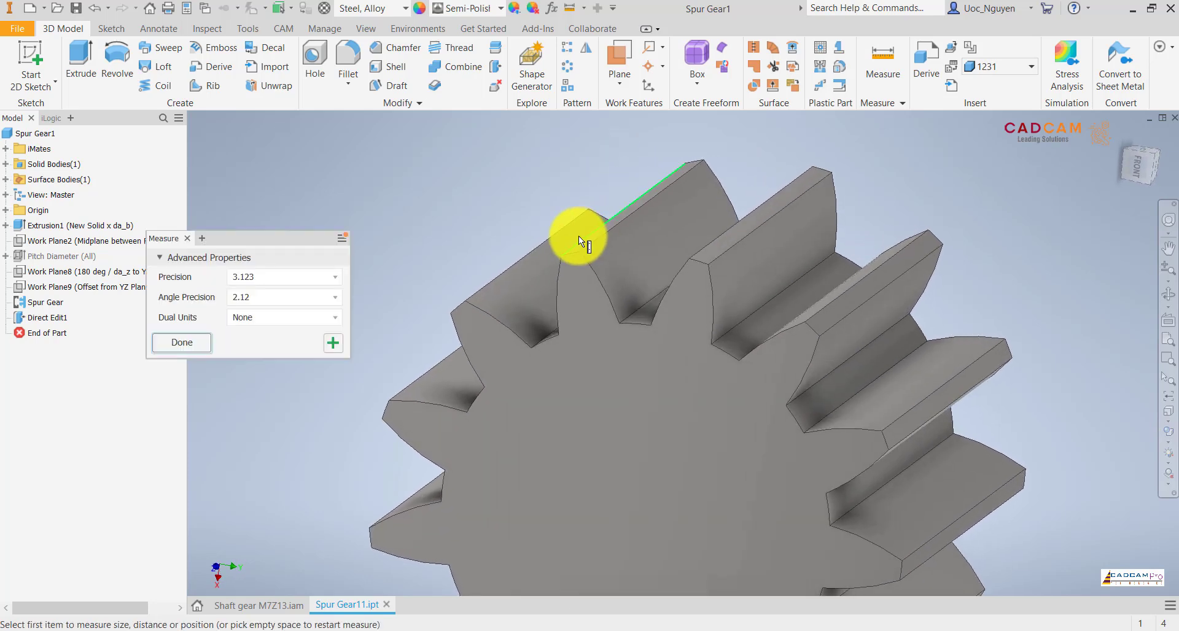
scroll(581, 235, "up", 3)
left_click(561, 297)
scroll(580, 206, "down", 2)
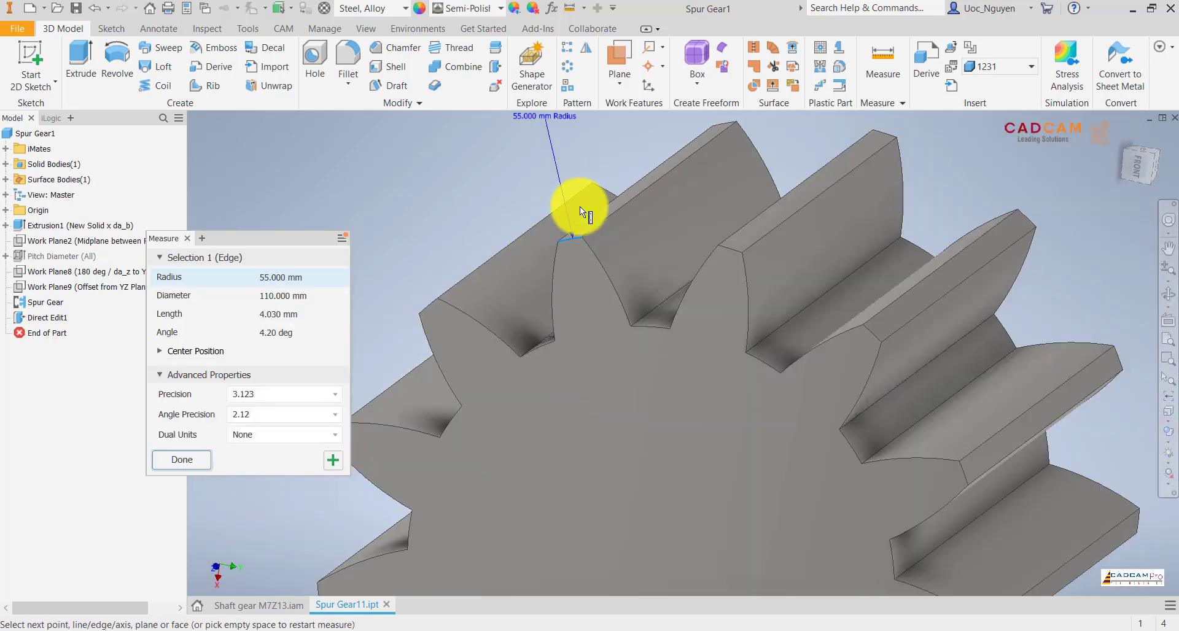
left_click(496, 179)
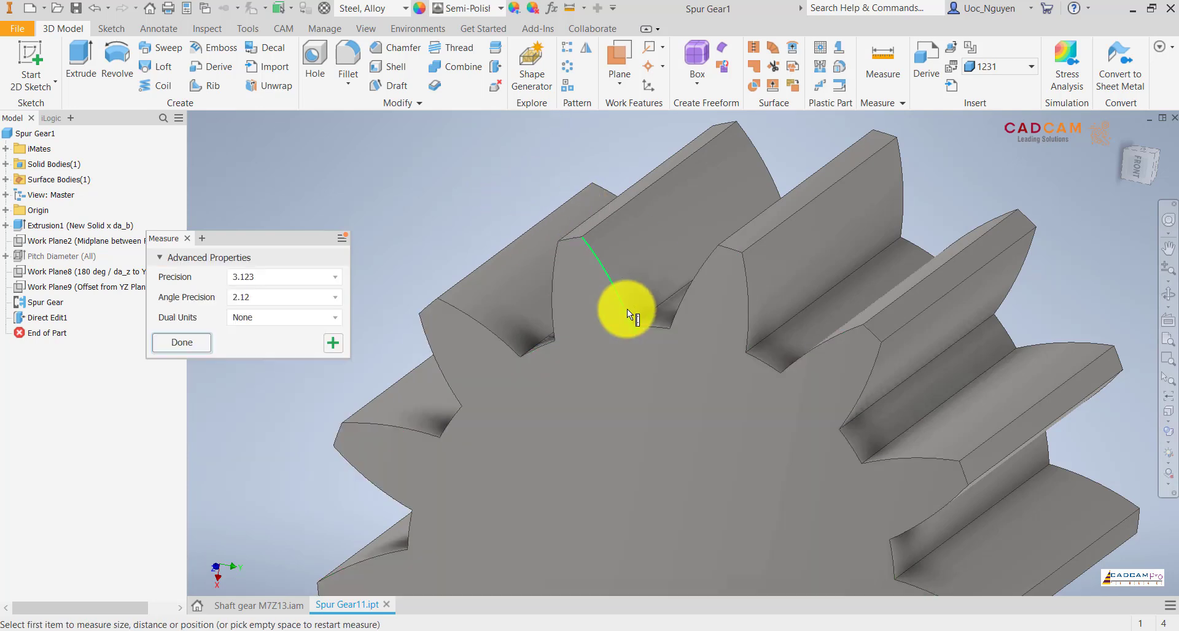
left_click(656, 323)
left_click(202, 464)
Step: Check the gear shaft's dimensioned drawing in PowerPoint and return to the gear part in Inventor
left_click(404, 630)
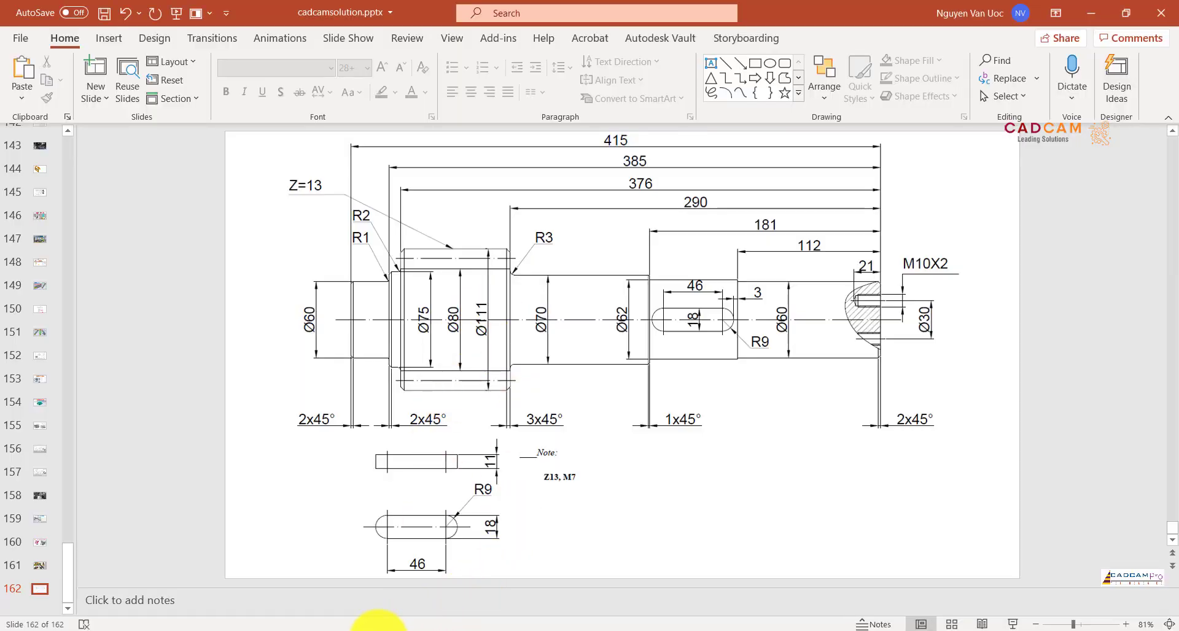
left_click(363, 630)
scroll(493, 276, "down", 3)
middle_click_drag(499, 243, 509, 229, "shift")
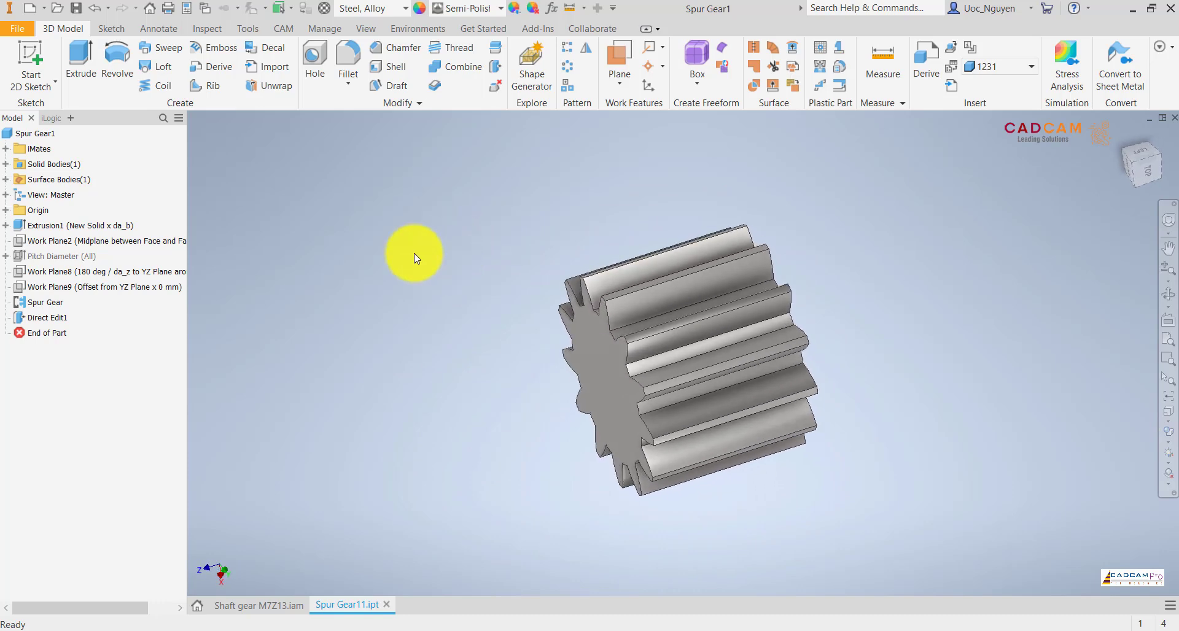
Step: Create a new 2D sketch on the gear part's origin XZ Plane
left_click(6, 164)
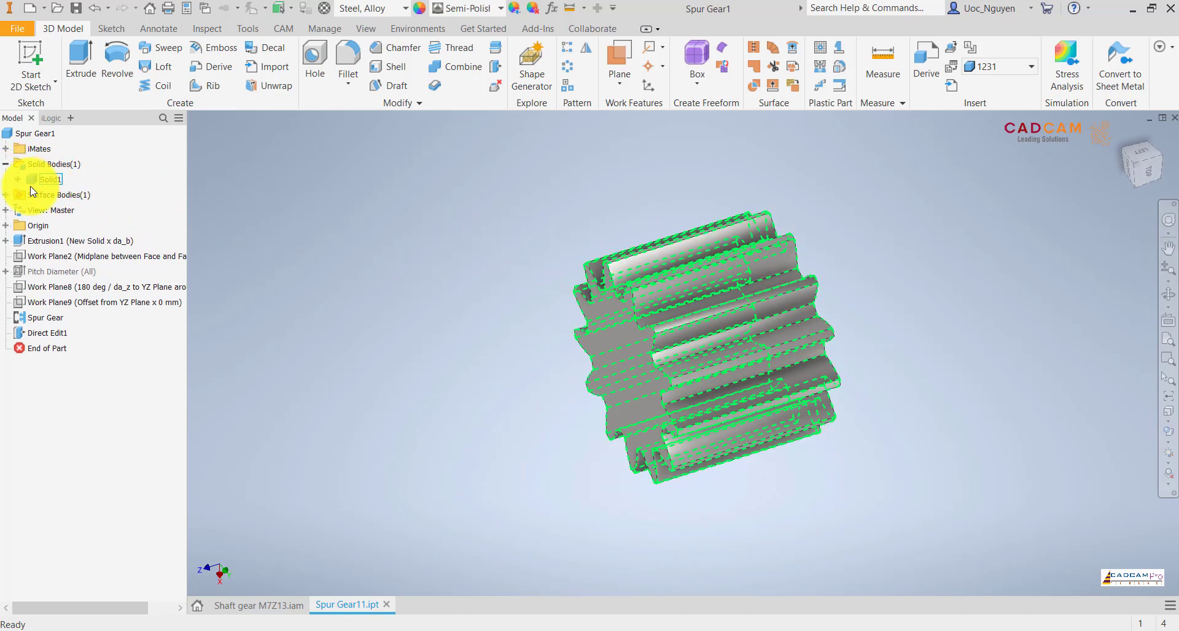
left_click(5, 226)
left_click(54, 256)
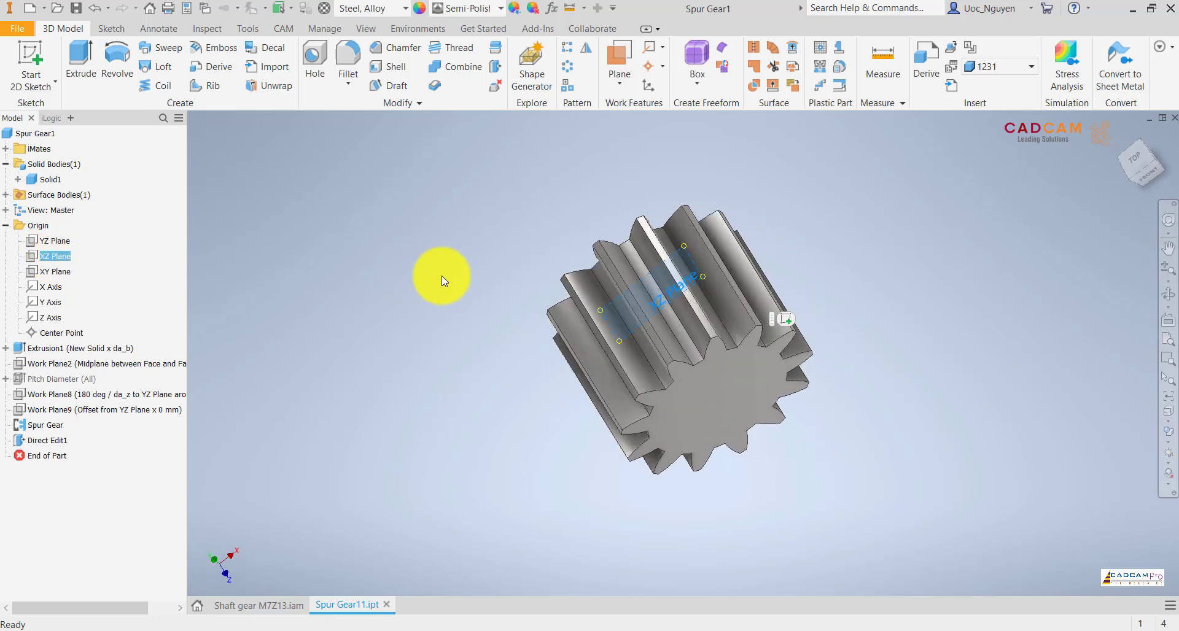
middle_click_drag(485, 282, 568, 296, "shift")
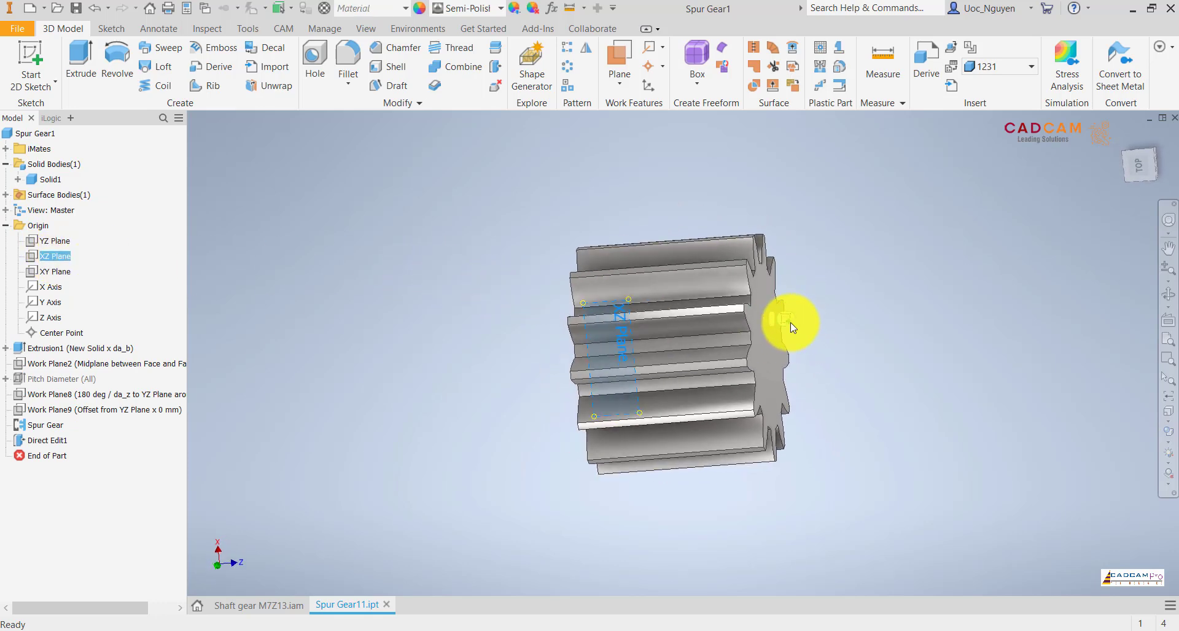
left_click(791, 326)
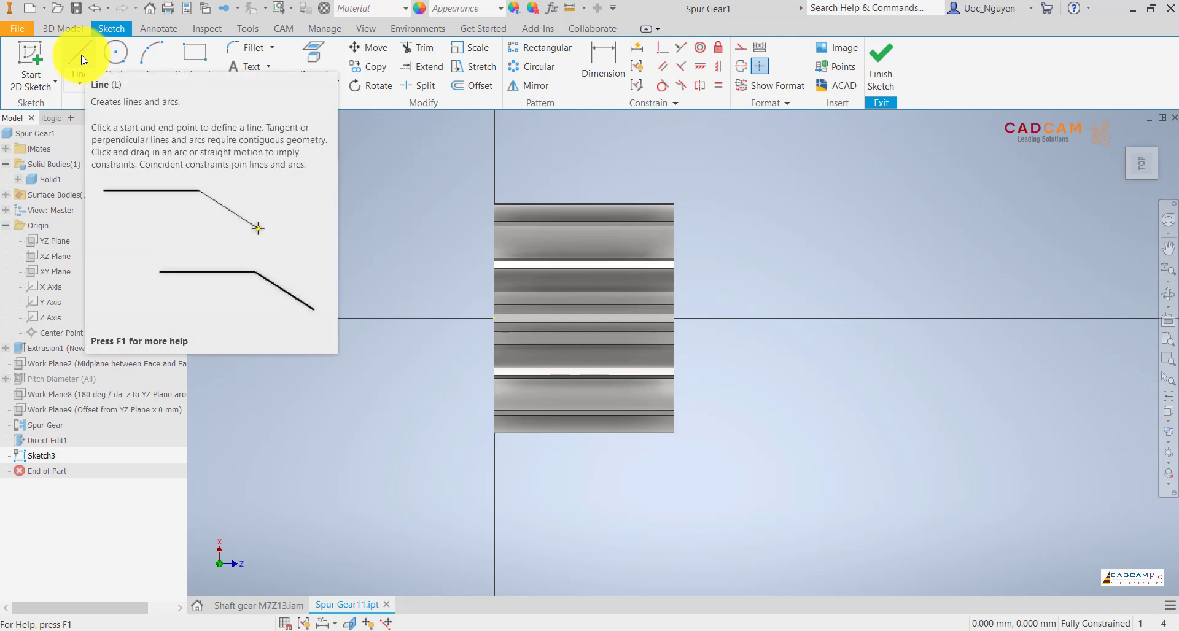
Step: Project the YZ Plane into the sketch and format the projected line as a construction centerline
left_click(306, 55)
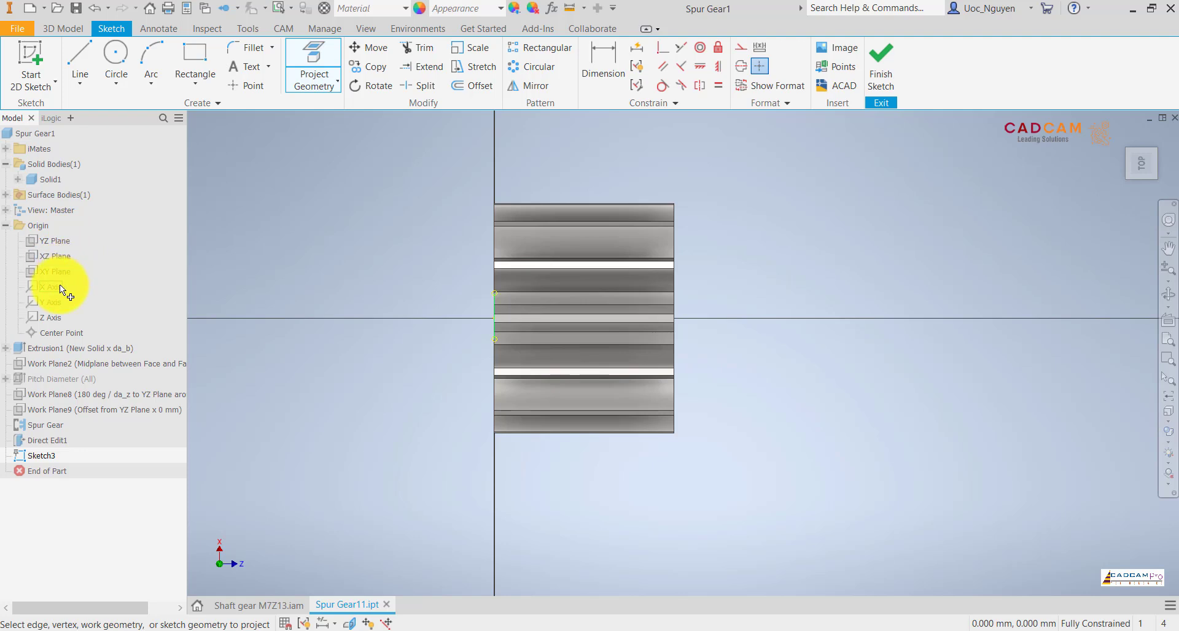
left_click(57, 239)
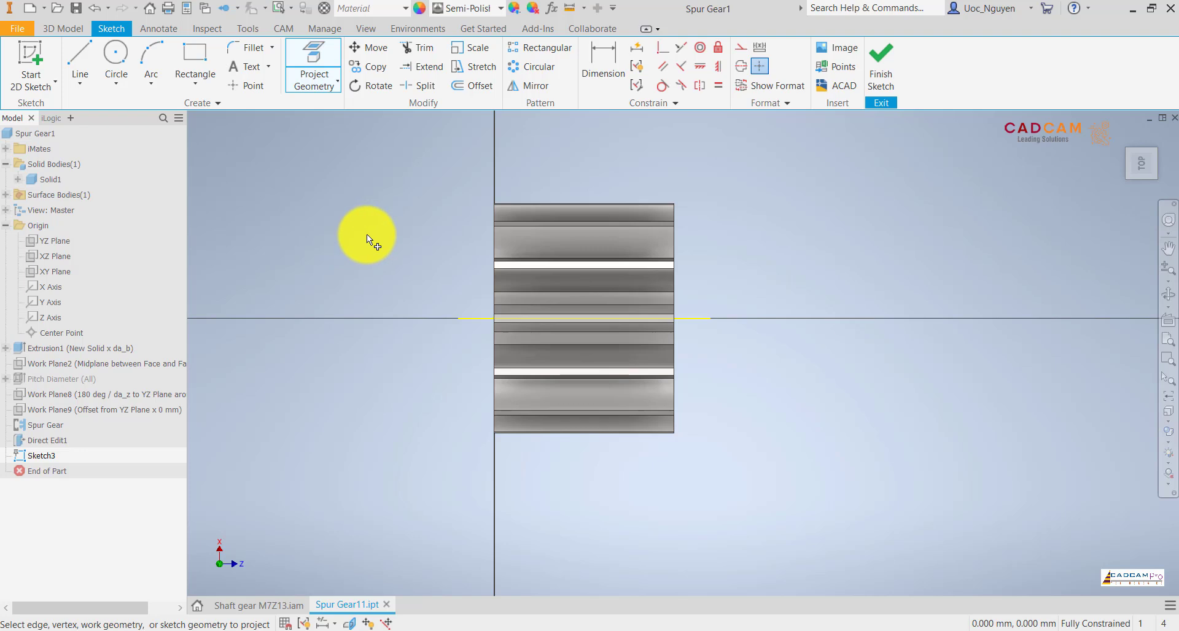
key("Escape")
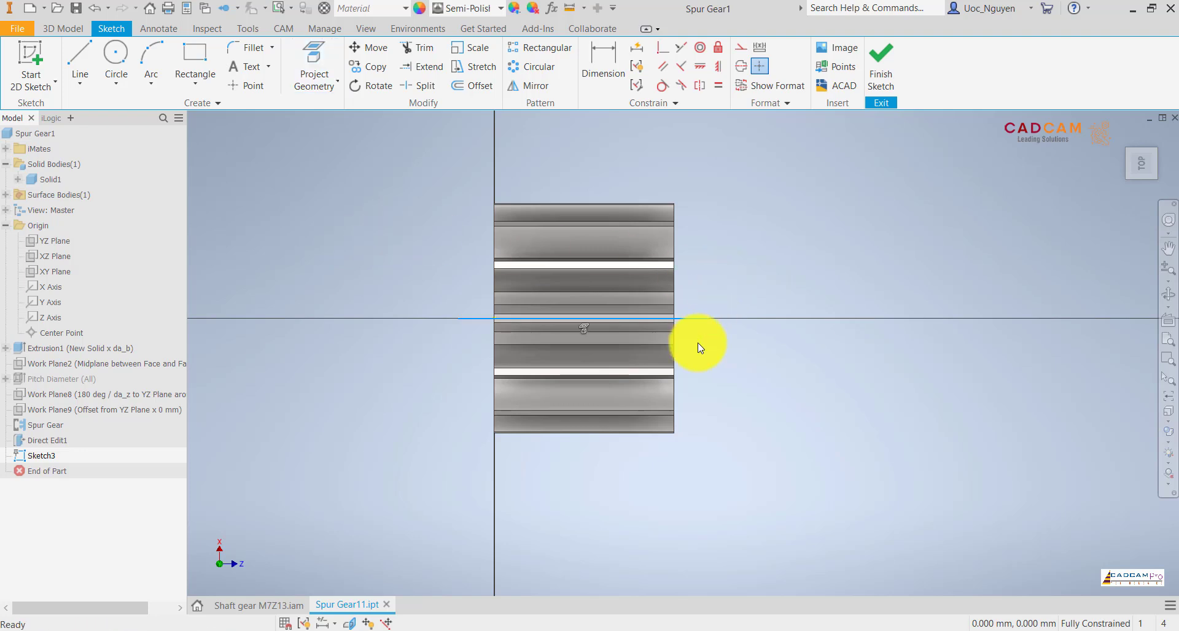
right_click(698, 343)
left_click(762, 344)
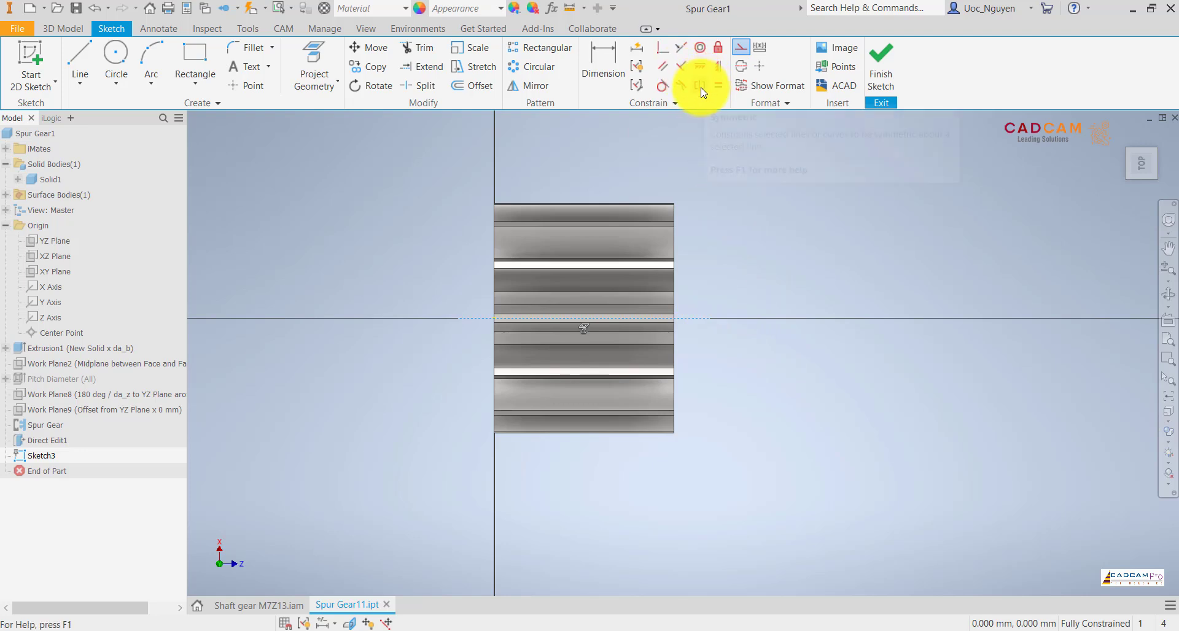
left_click(760, 66)
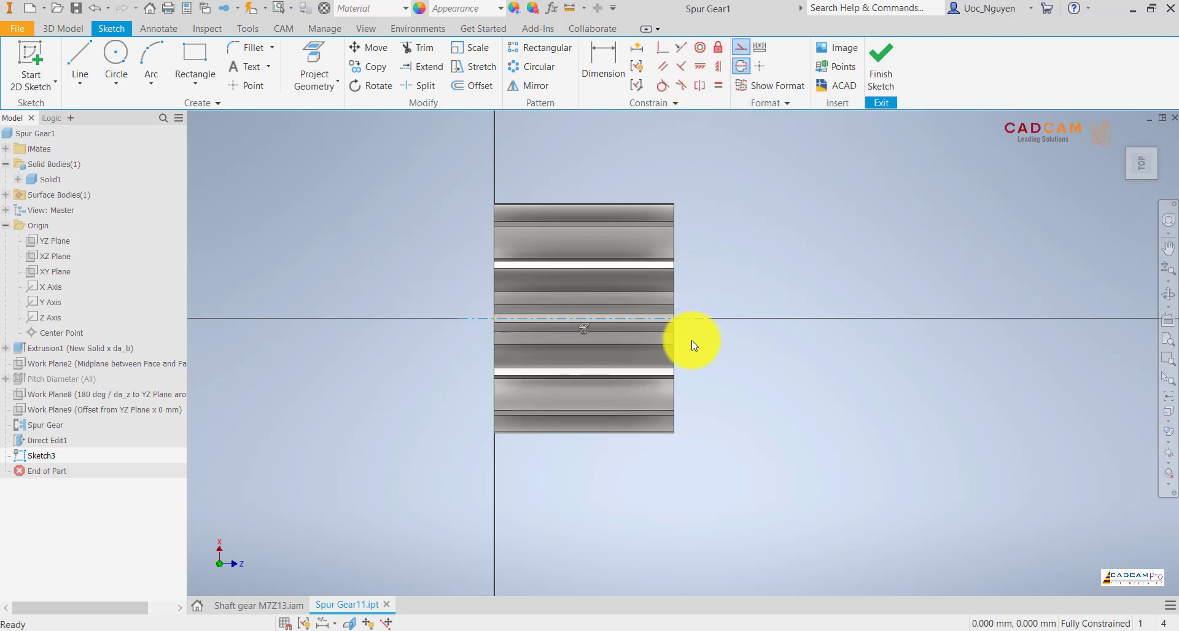
right_click(716, 333)
key("Escape")
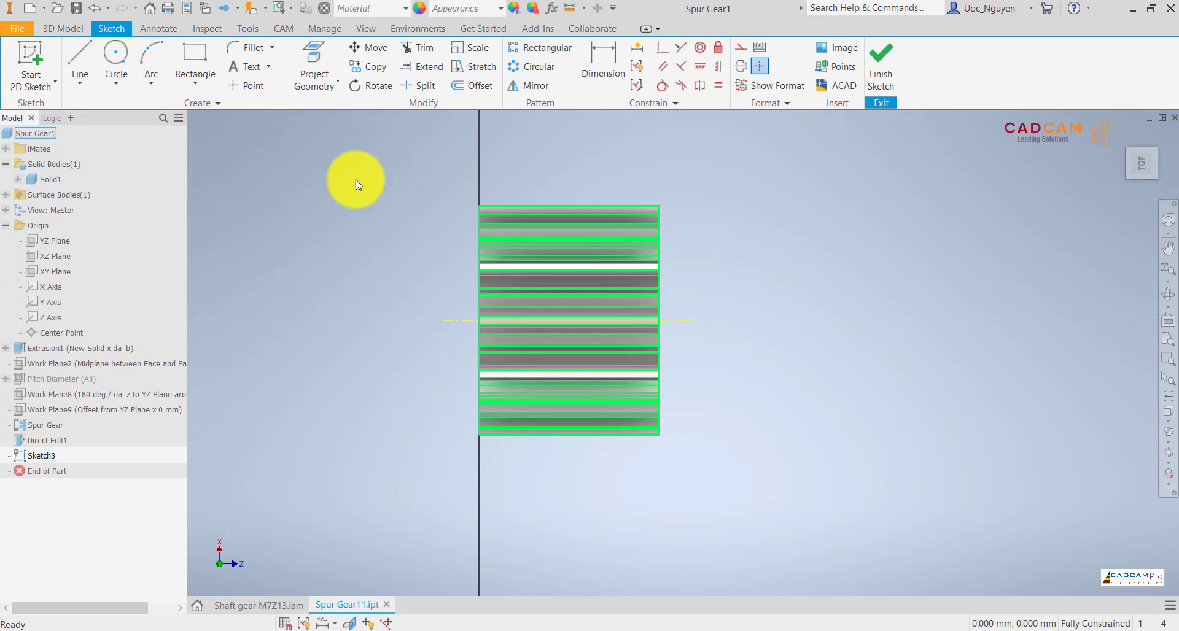
Step: Project the gear's upper outer edge into the sketch and hide the gear's solid body
left_click(86, 60)
scroll(434, 197, "up", 5)
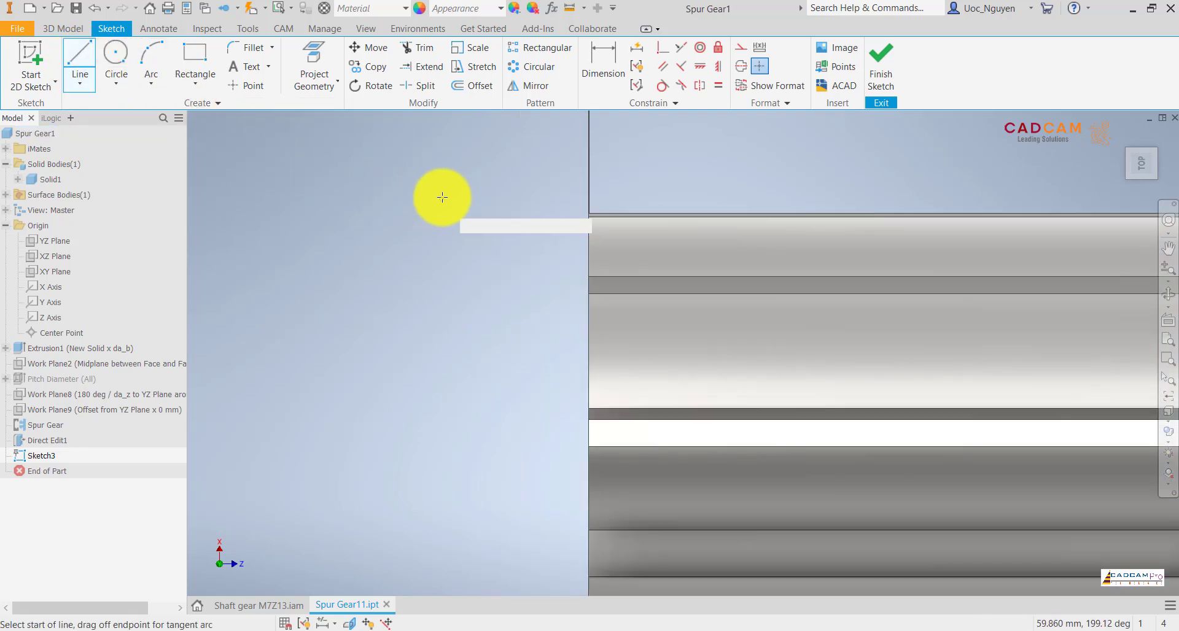
left_click(314, 67)
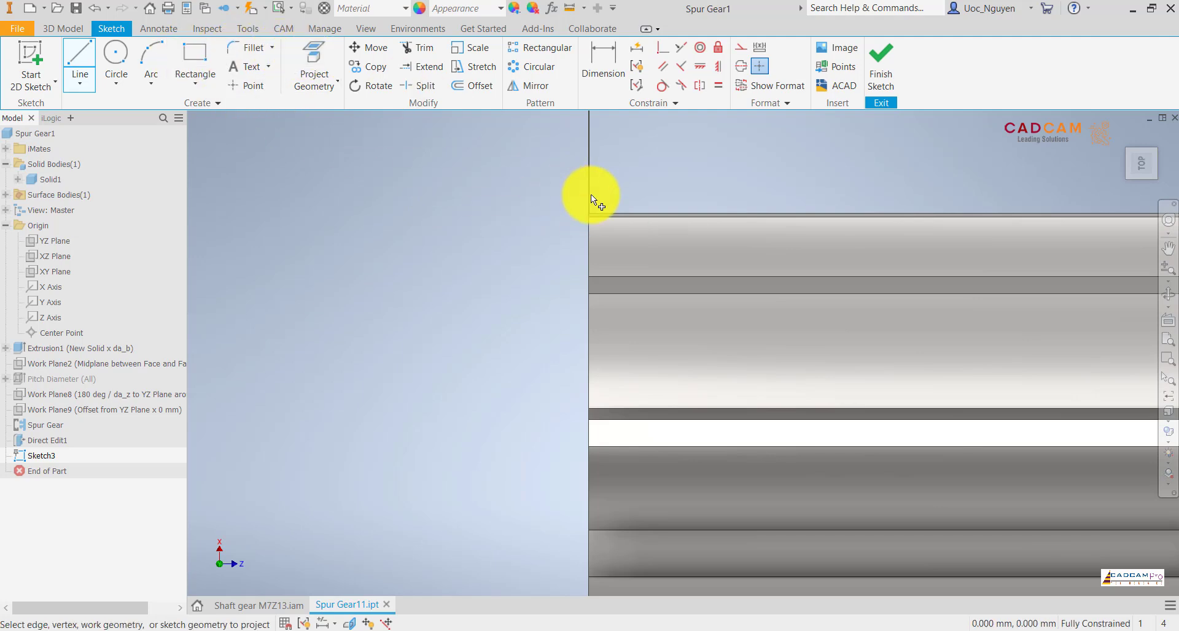
scroll(593, 201, "up", 3)
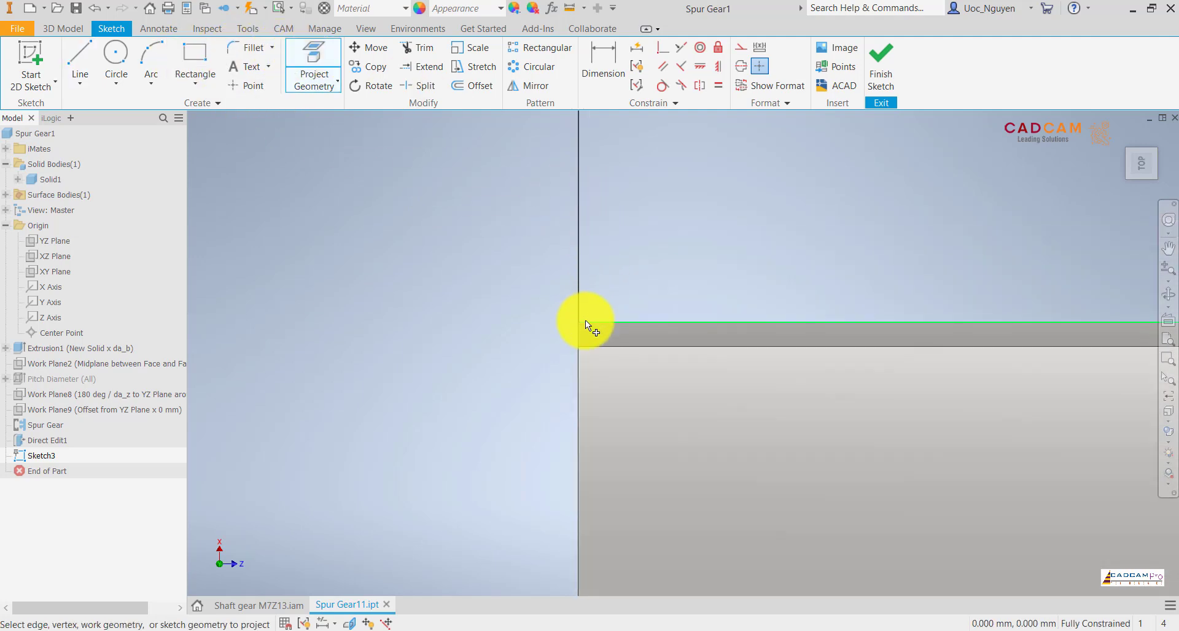
scroll(478, 220, "down", 5)
scroll(477, 218, "up", 3)
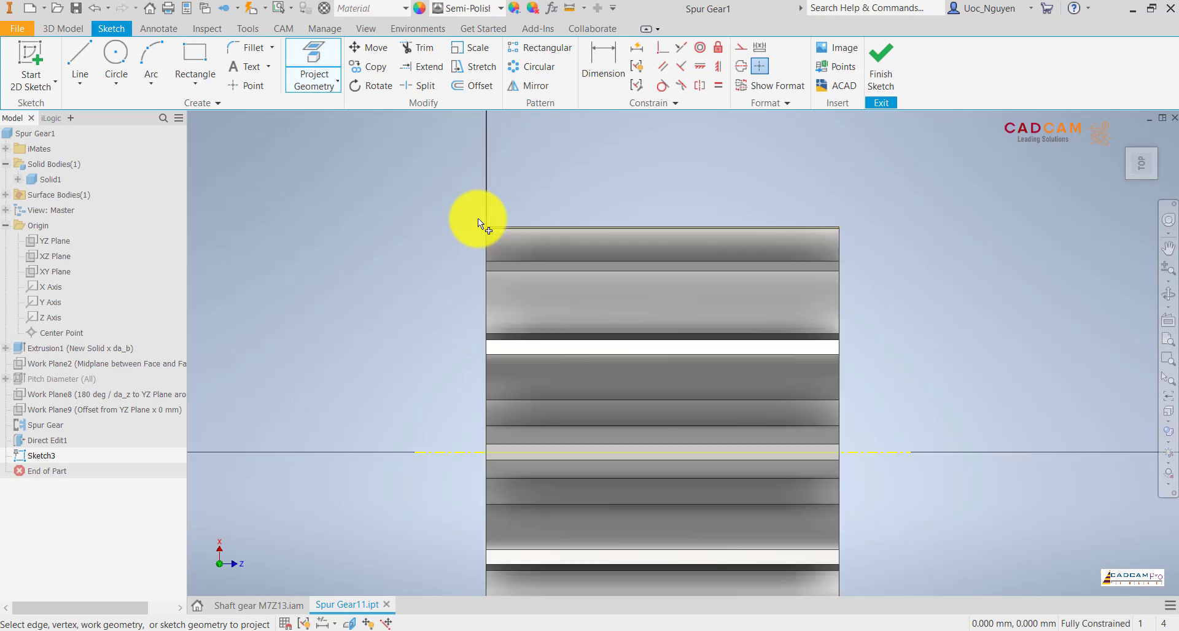
scroll(470, 190, "down", 2)
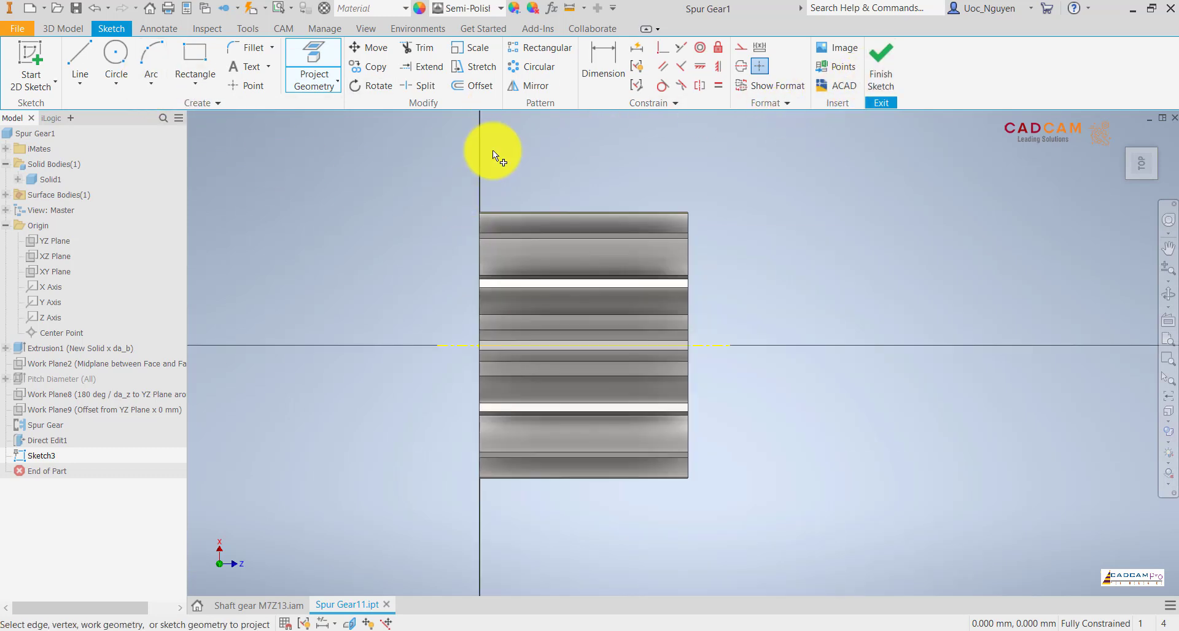
key("Escape")
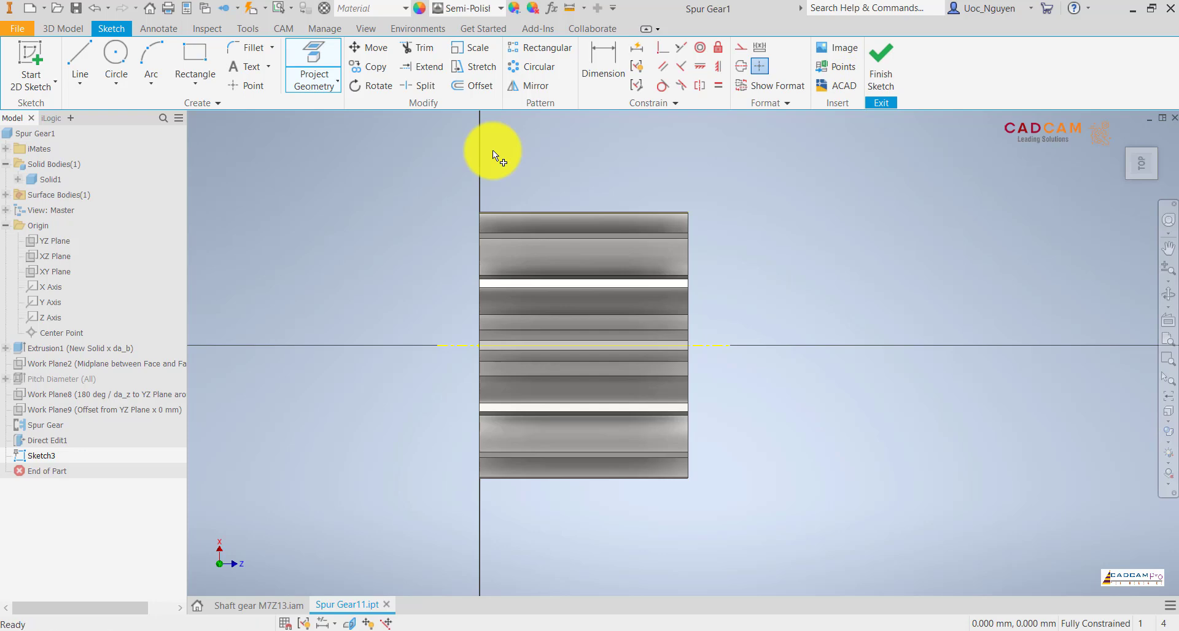
right_click(54, 182)
left_click(92, 301)
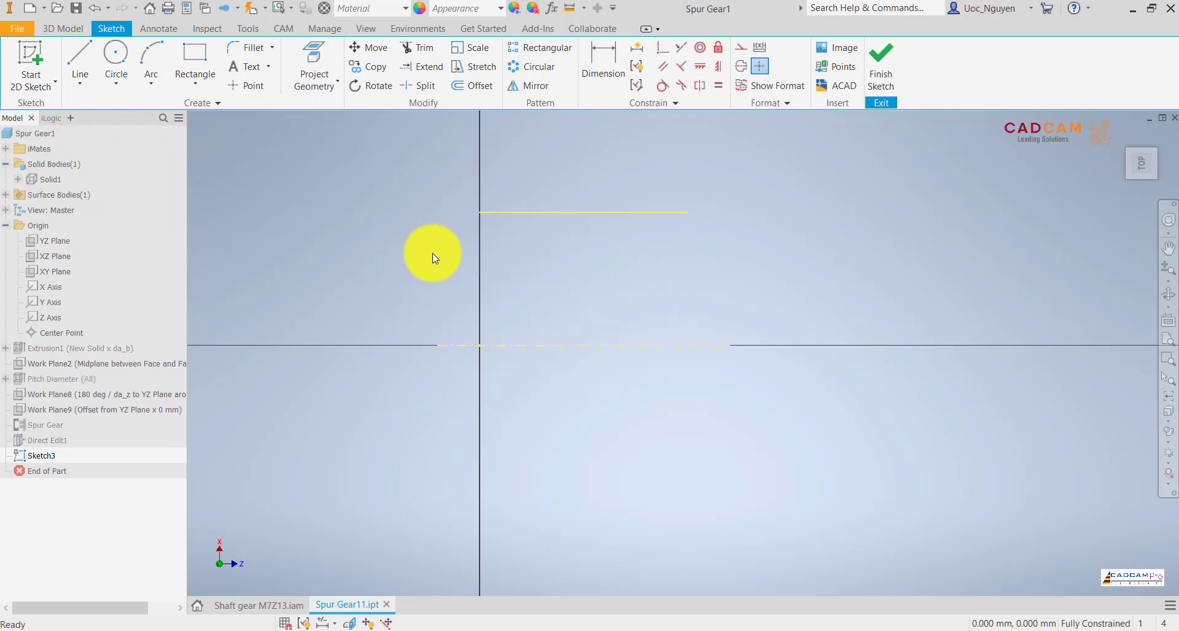
Step: Draw a vertical line from the projected edge's endpoint above the origin down to the origin on the centerline
left_click(79, 61)
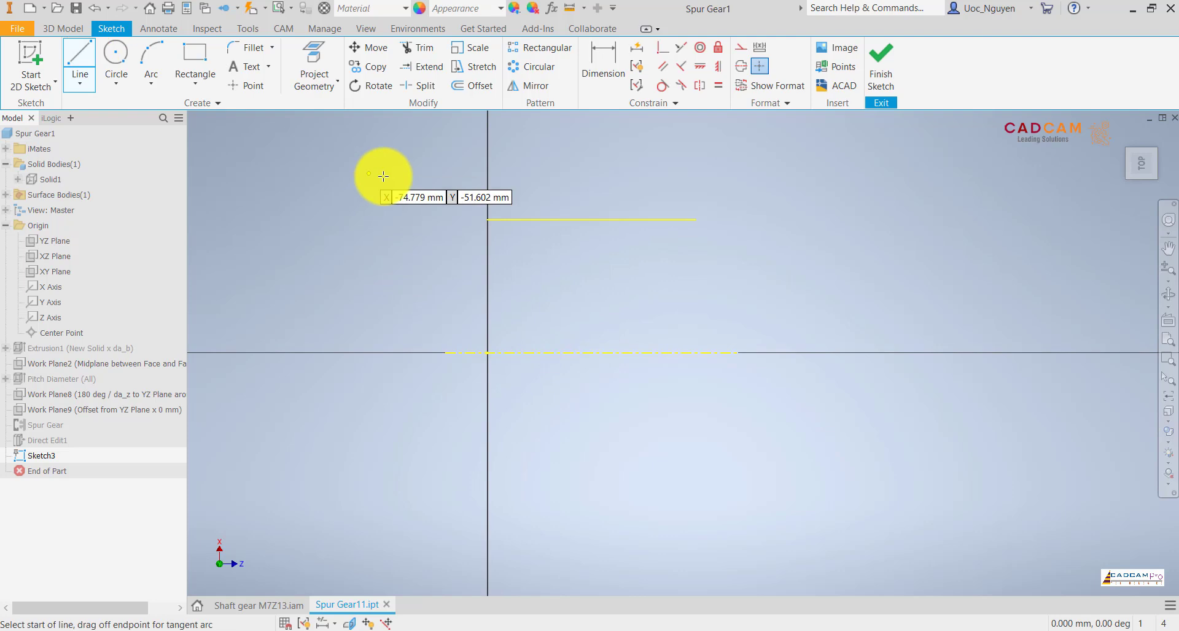
left_click(488, 219)
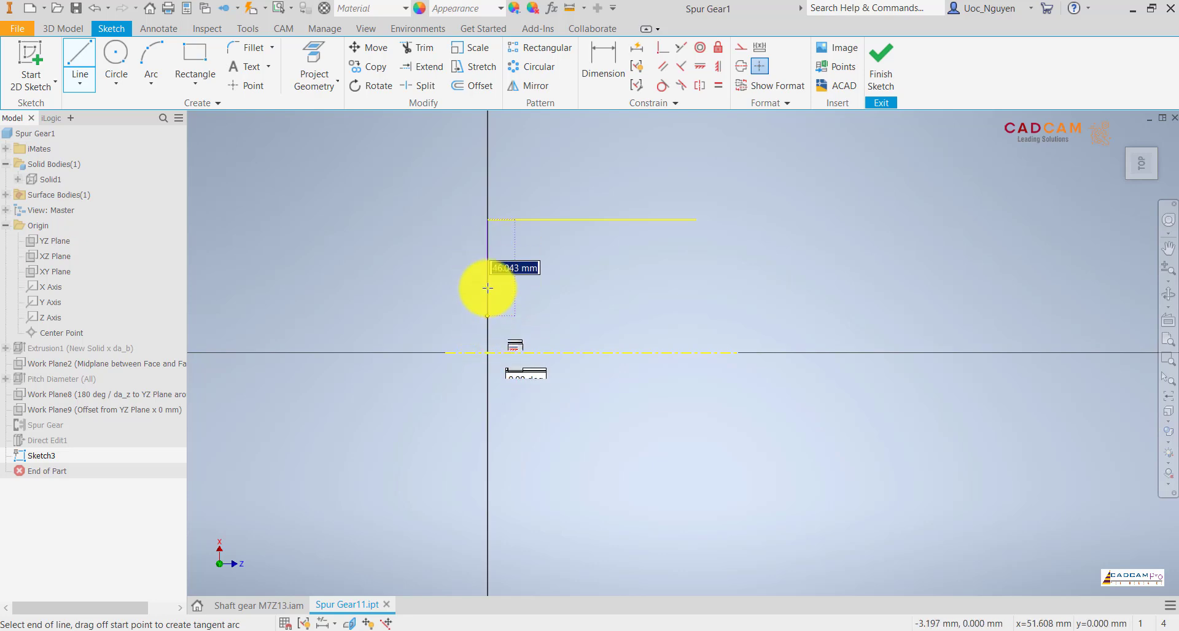
double_click(487, 353)
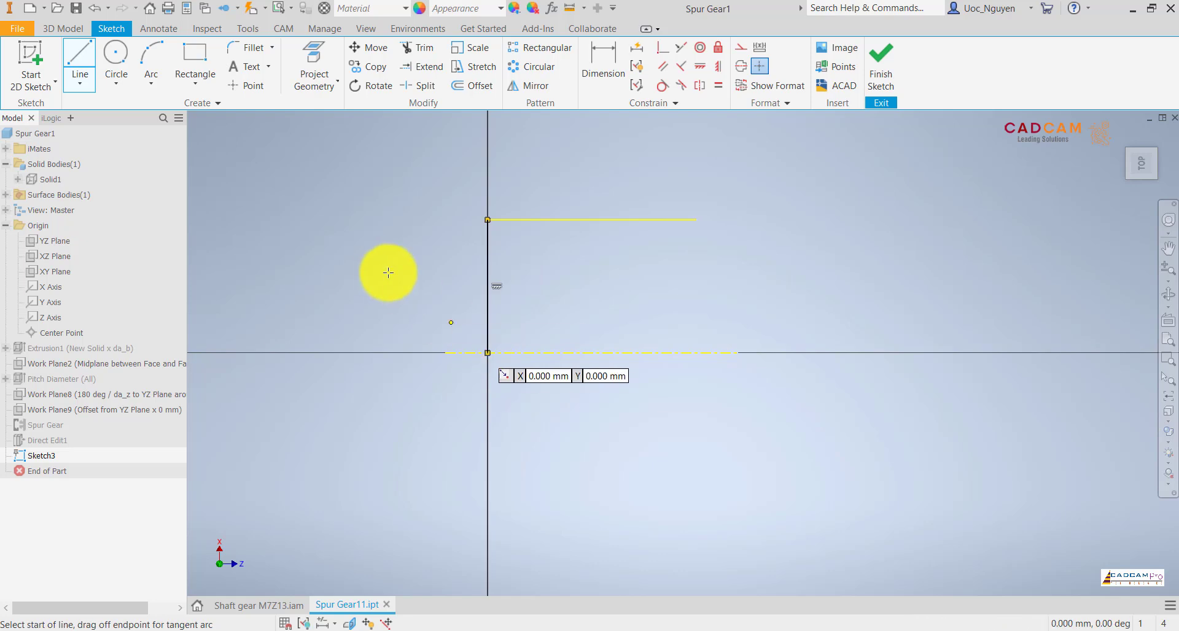
Step: Draw a vertical line from the free endpoint of the projected gear edge down to the centerline
middle_click_drag(463, 254, 480, 253)
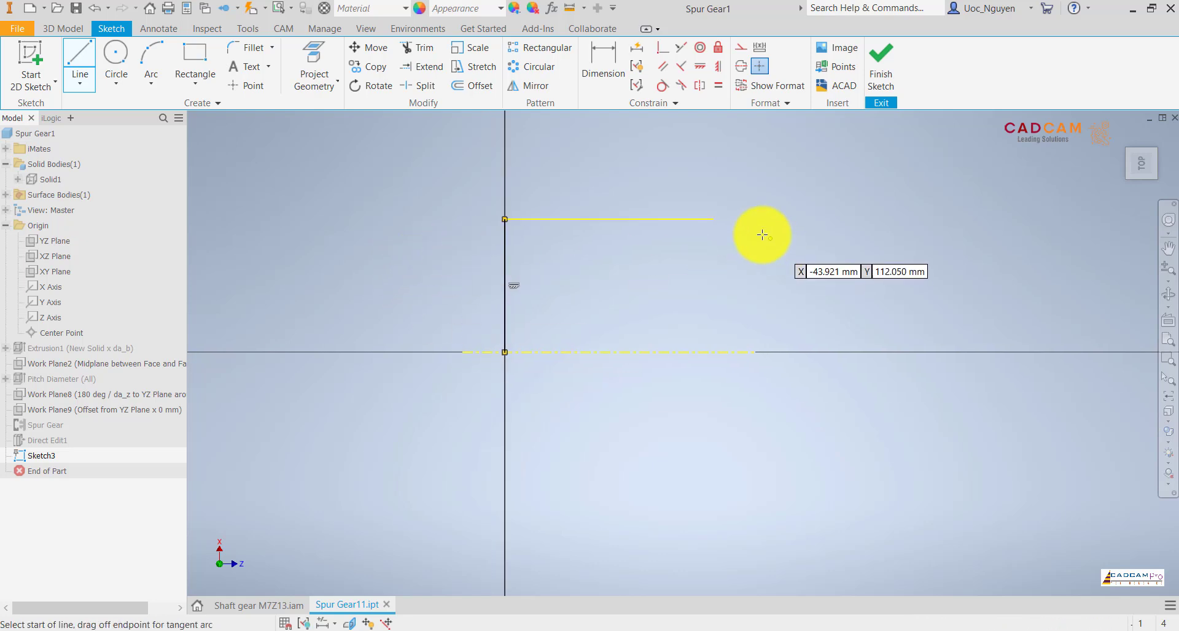
left_click(715, 220)
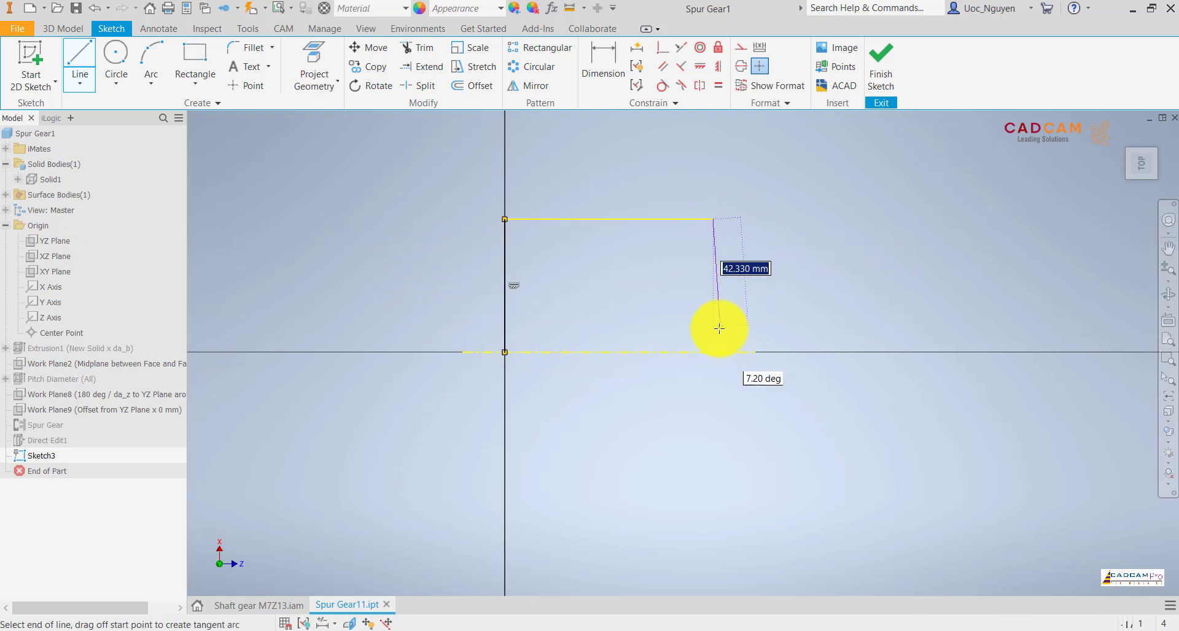
double_click(713, 351)
Step: Draw the two-step shaft outline left of the gear, about 83 mm long overall, starting on the gear's left side line and ending on the axis
mouse_move(755, 257)
middle_mouse_down()
mouse_move(721, 270)
mouse_move(793, 271)
middle_mouse_up()
left_click(542, 251)
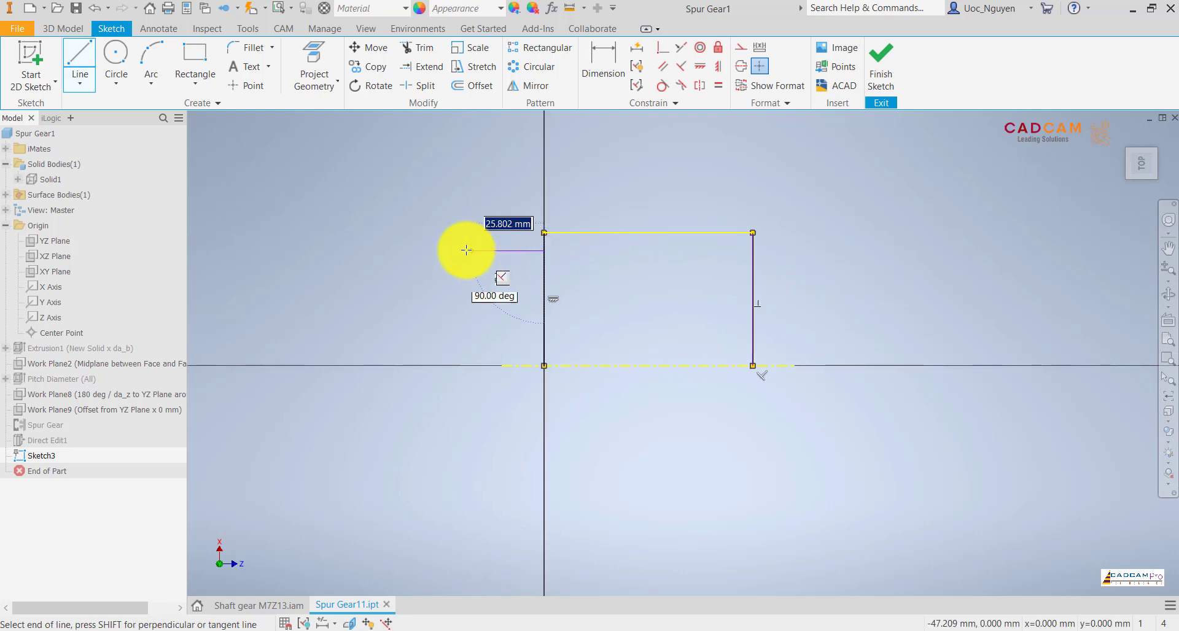
left_click(459, 251)
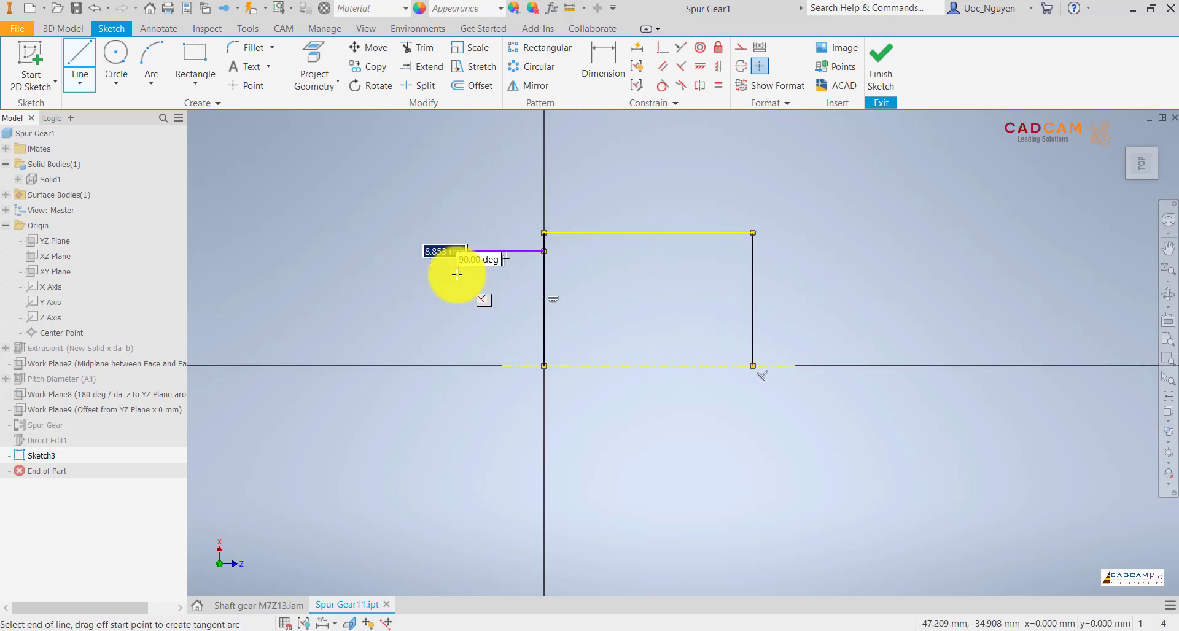
left_click(342, 275)
double_click(342, 366)
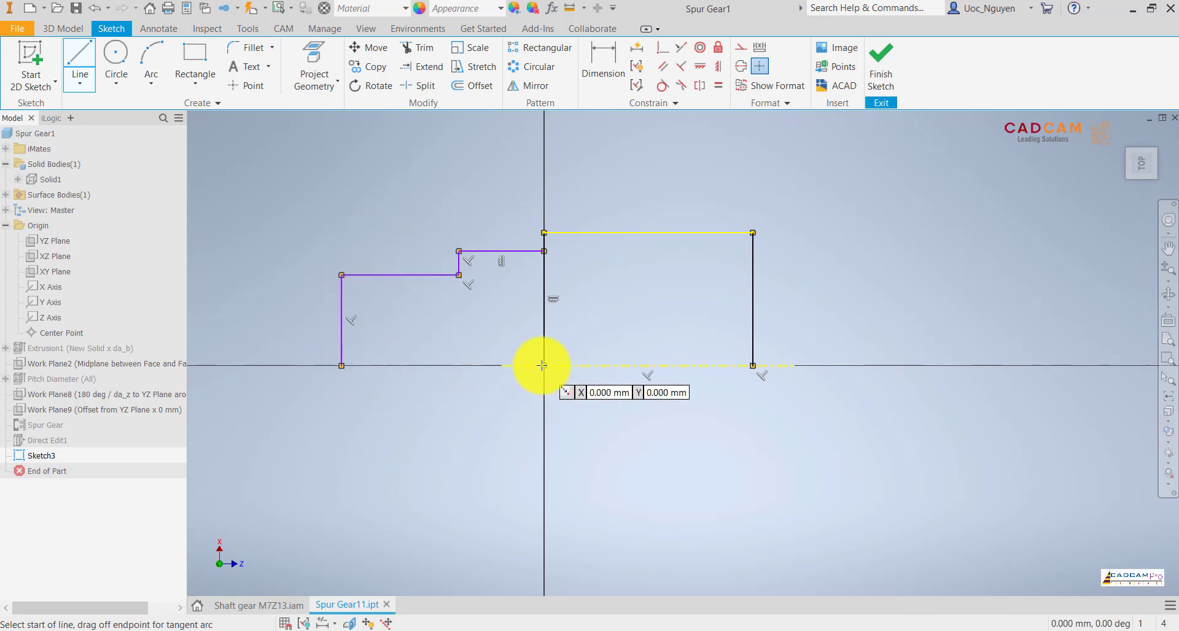
Step: Close the left shaft outline with a line along the axis from its outer lower corner to the origin
left_click(542, 366)
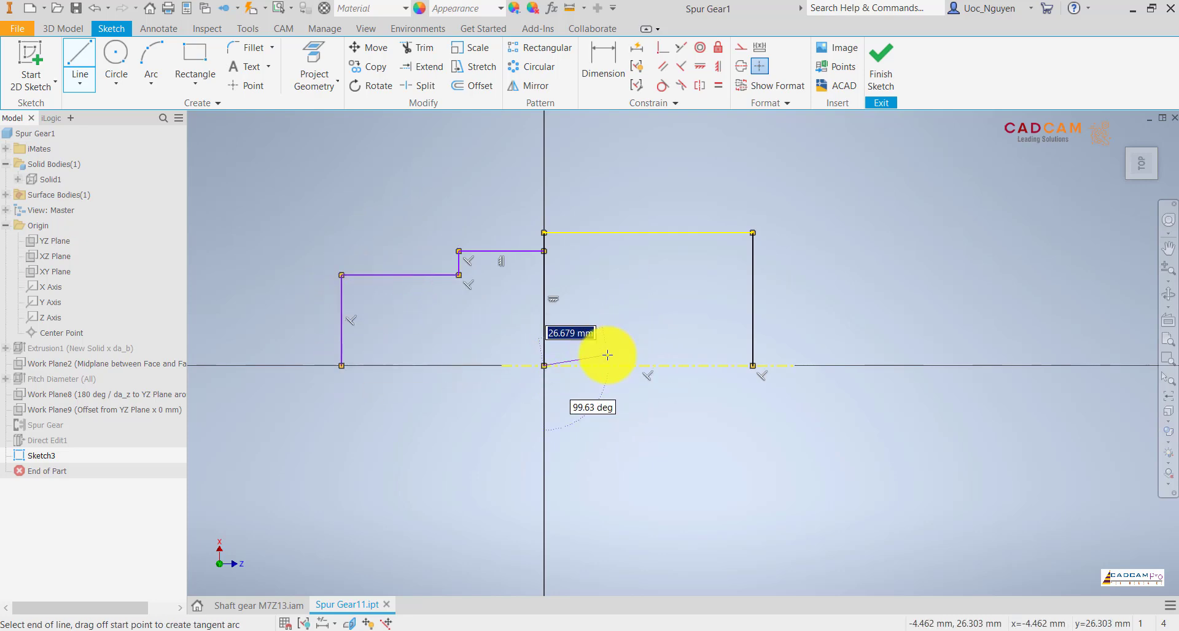
key("Escape")
middle_click_drag(578, 348, 559, 344)
key("l")
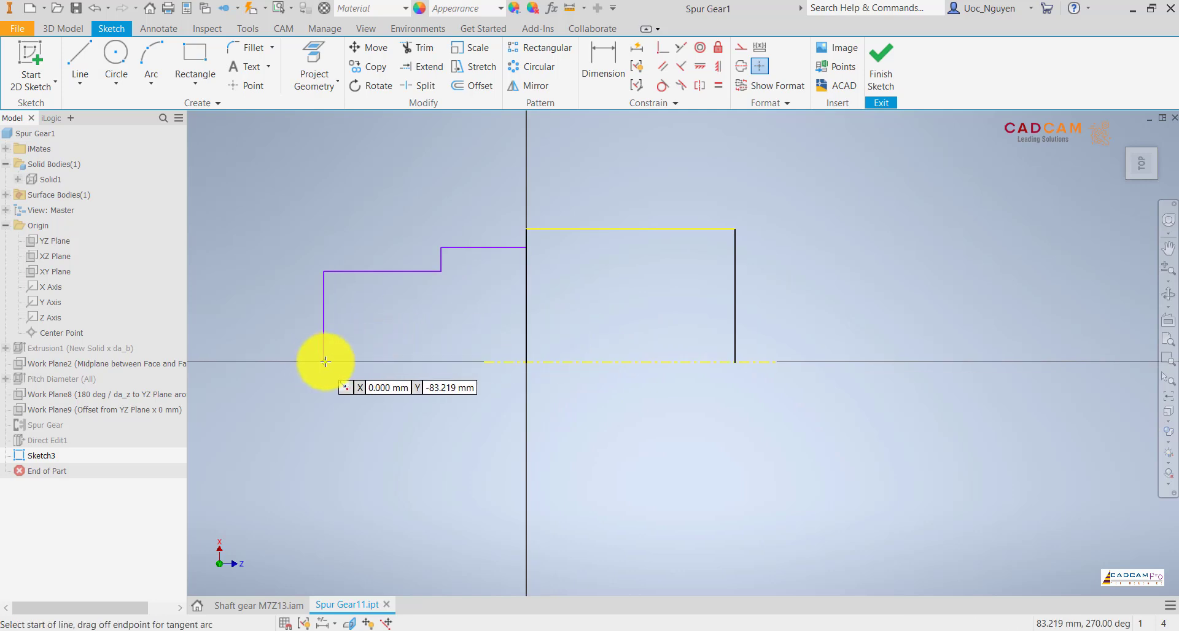
left_click(325, 362)
double_click(526, 363)
key("Escape")
Step: Draw the three-step shaft outline right of the gear, about 323 mm long overall, stepping down outward and ending on the axis
middle_click_drag(603, 289, 561, 295)
scroll(508, 232, "up", 5)
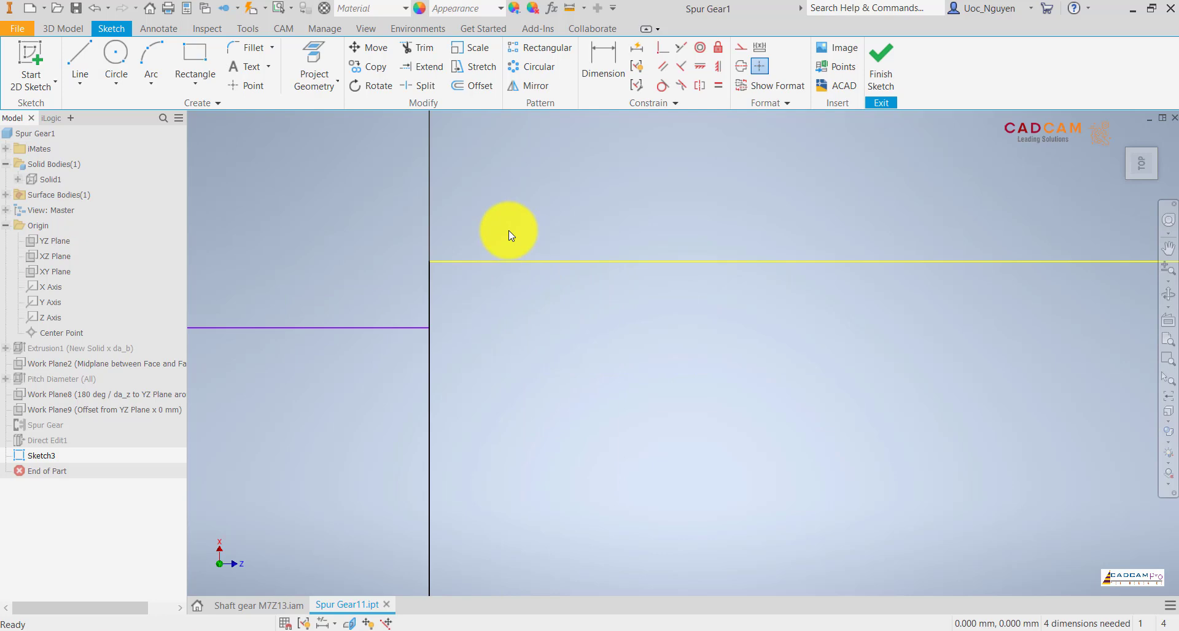
scroll(486, 226, "down", 2)
scroll(399, 214, "down", 2)
mouse_move(402, 222)
middle_mouse_down()
mouse_move(422, 242)
mouse_move(455, 237)
middle_mouse_up()
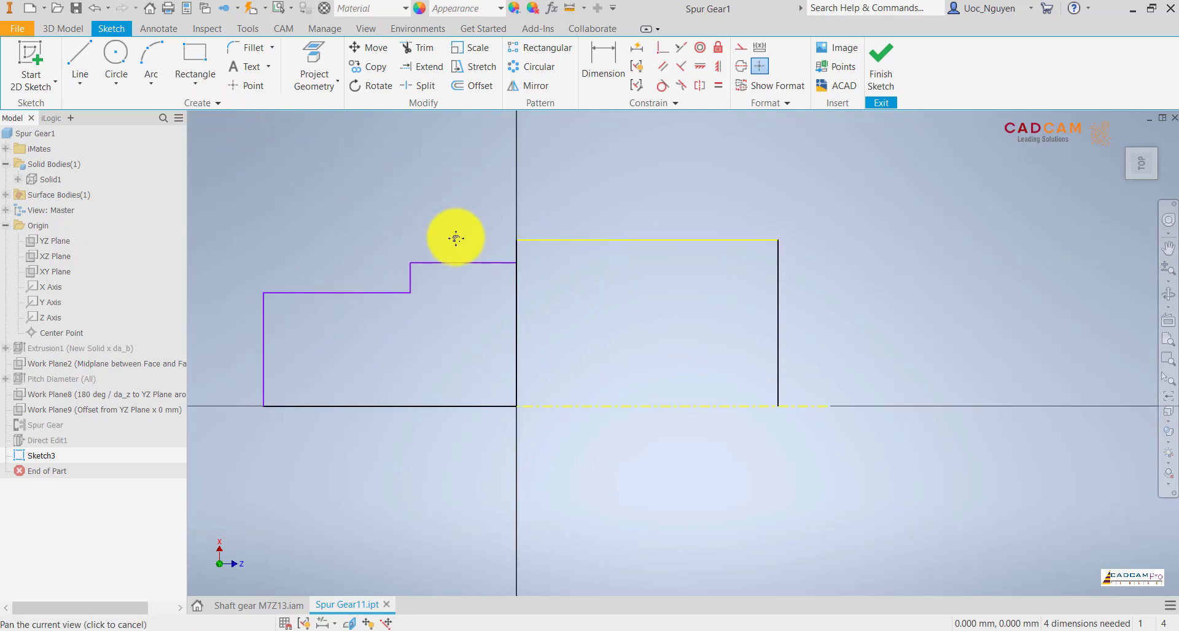
left_click(80, 61)
scroll(508, 242, "down", 2)
middle_click_drag(636, 281, 532, 286)
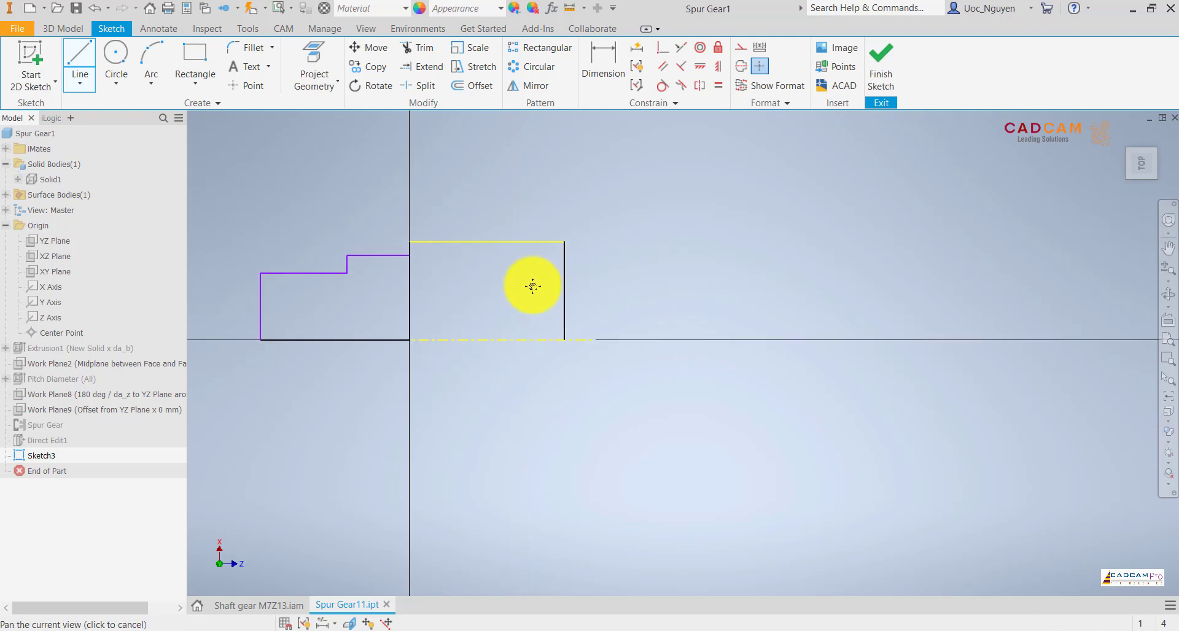
left_click(561, 264)
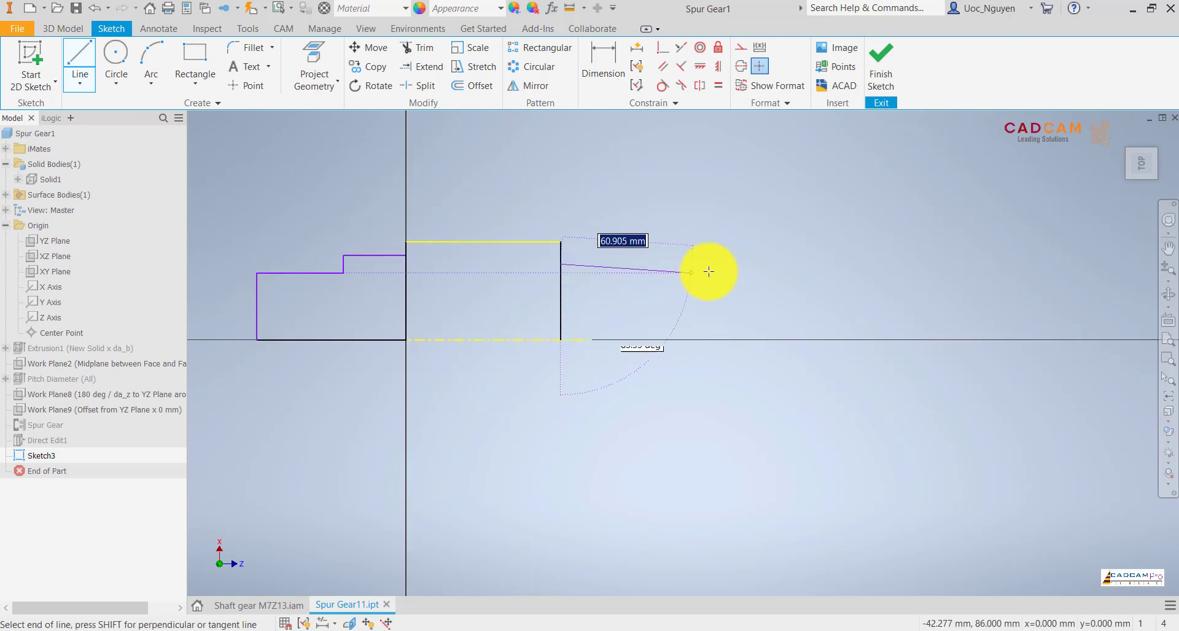
left_click(847, 264)
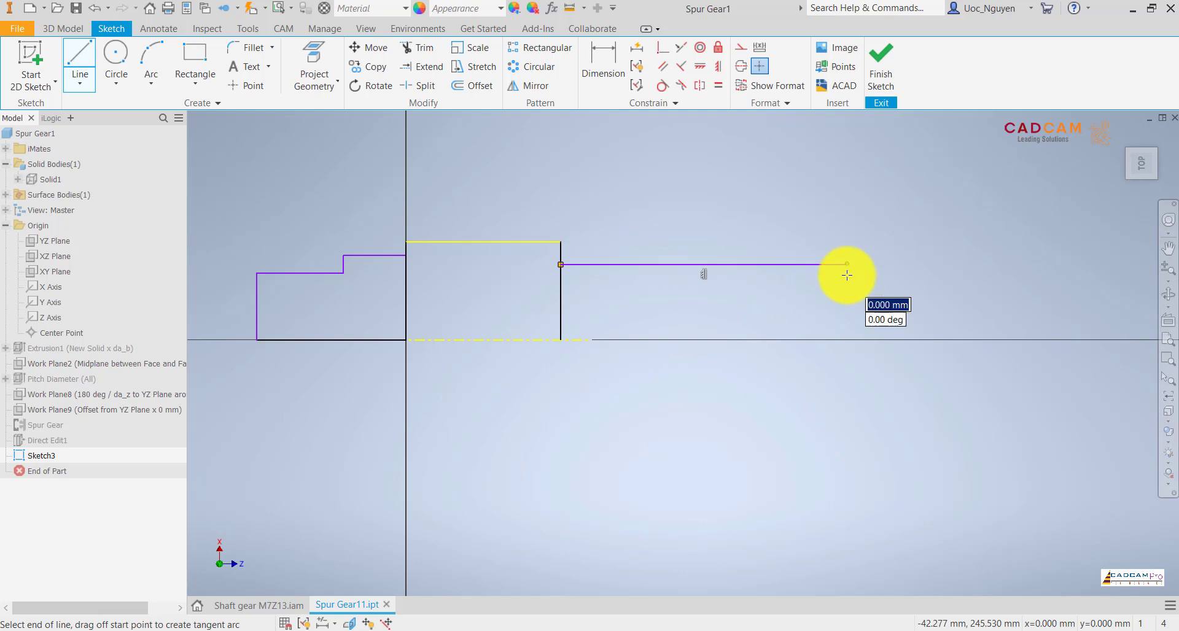
left_click(998, 281)
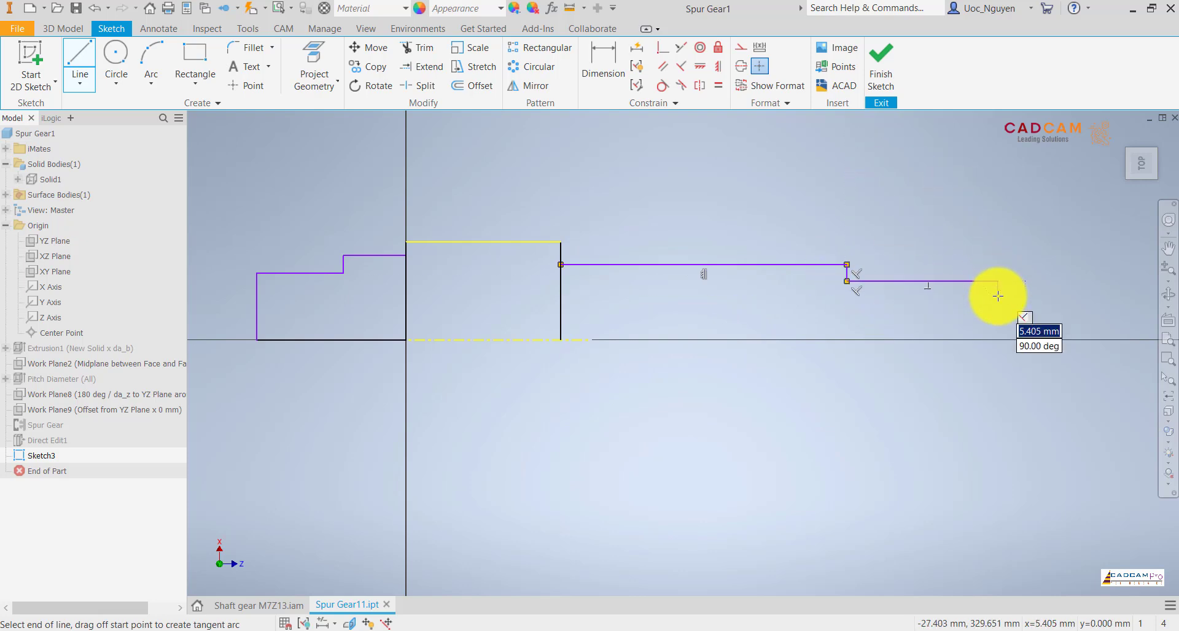
left_click(998, 295)
left_click(1141, 296)
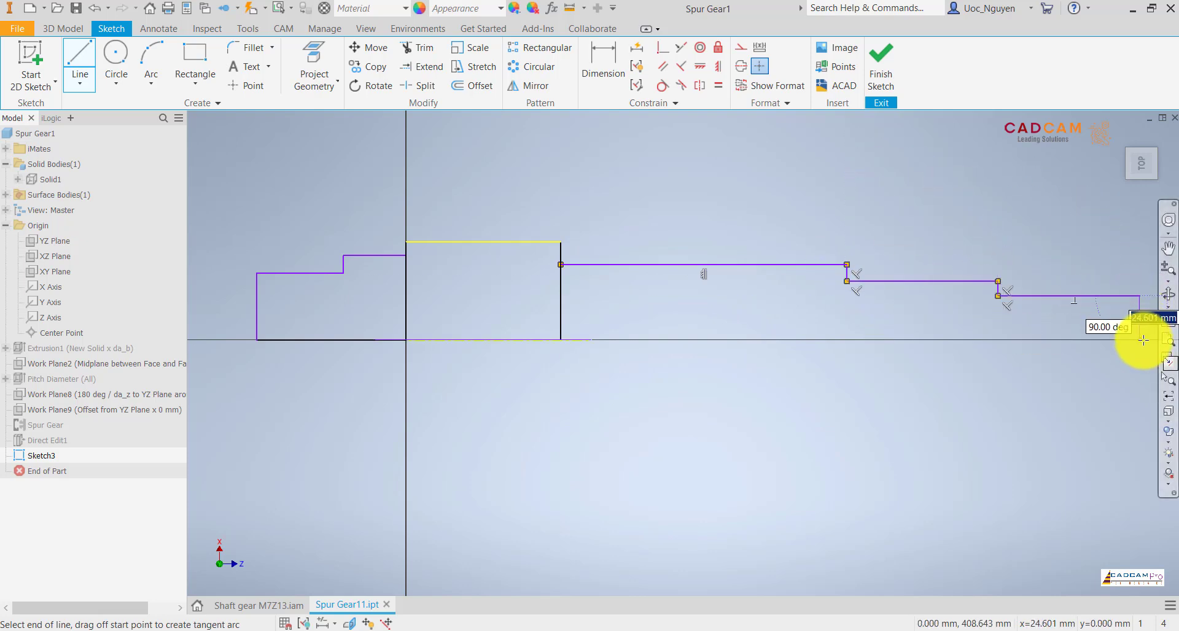
double_click(1143, 340)
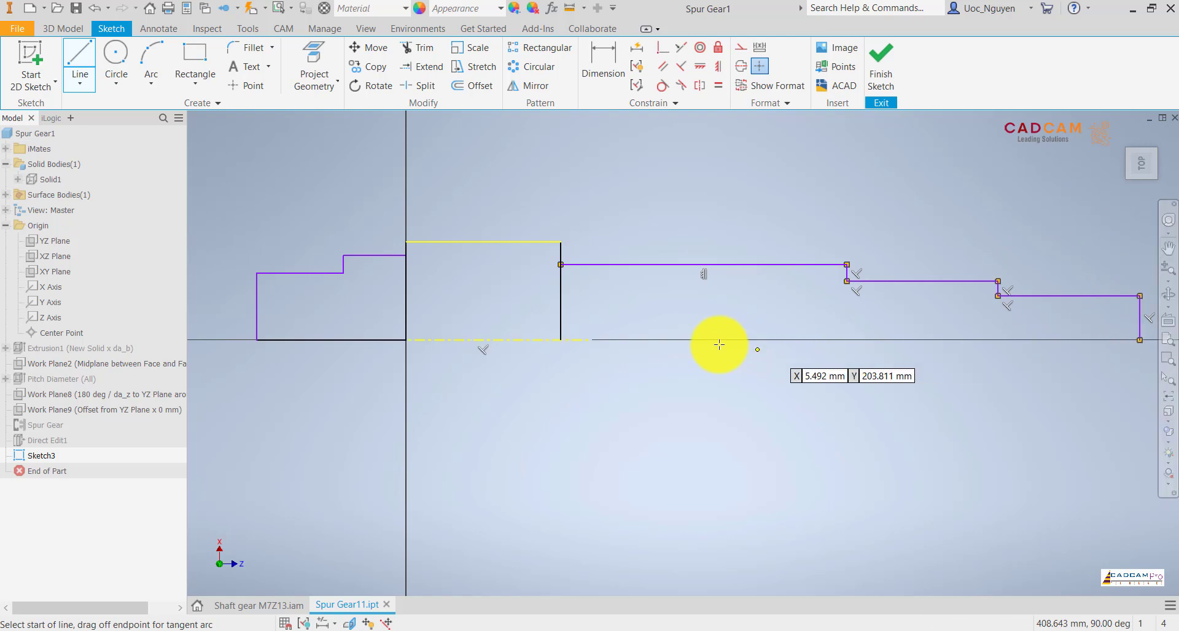
Step: Close the right shaft outline with a line along the axis from the gear's side line to the shaft end
left_click(564, 337)
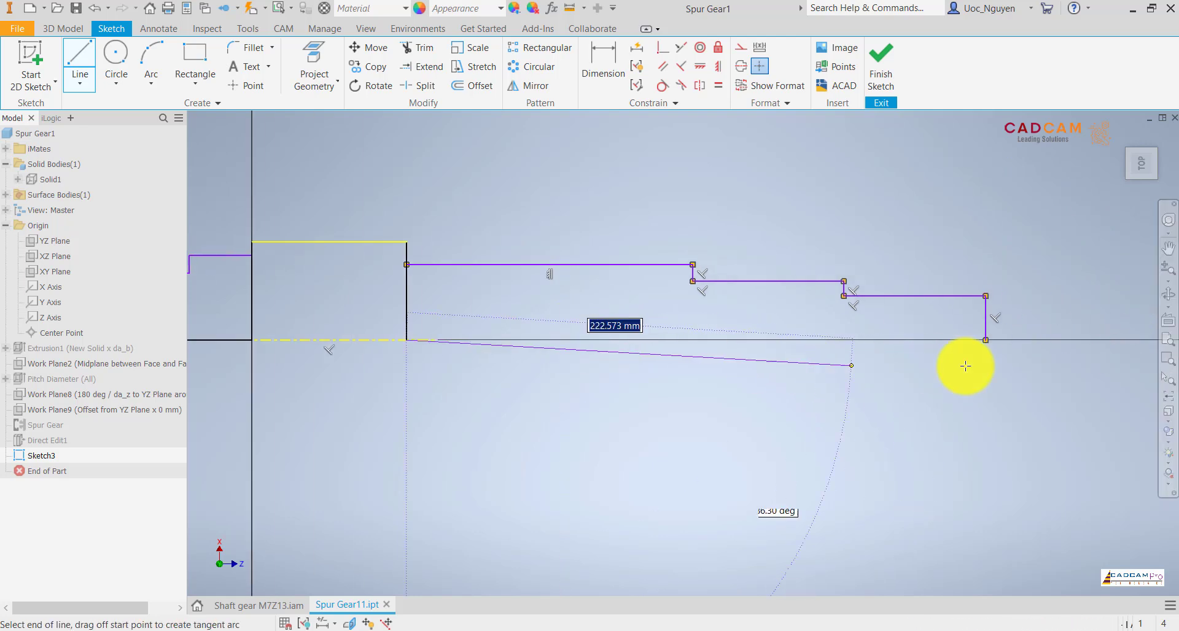
left_click(986, 337)
key("Escape")
Step: Dimension the shaft step directly left of the gear about the centerline with a diameter of 75 mm
middle_click_drag(479, 298, 673, 302)
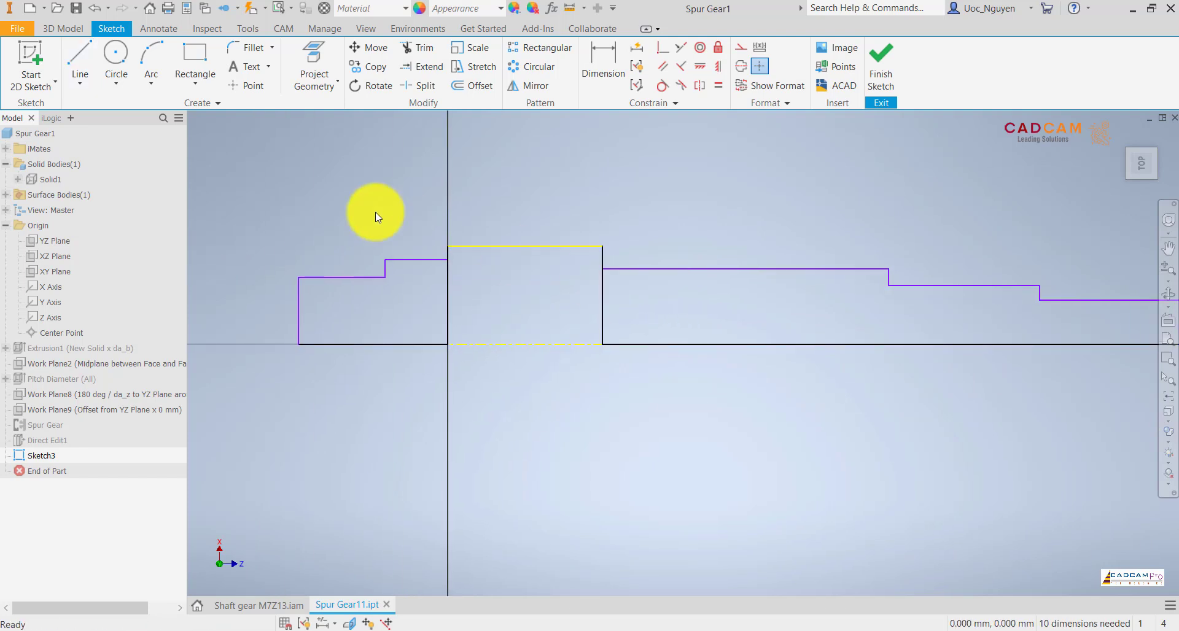
key("d")
left_click(405, 261)
left_click(488, 342)
left_click(403, 325)
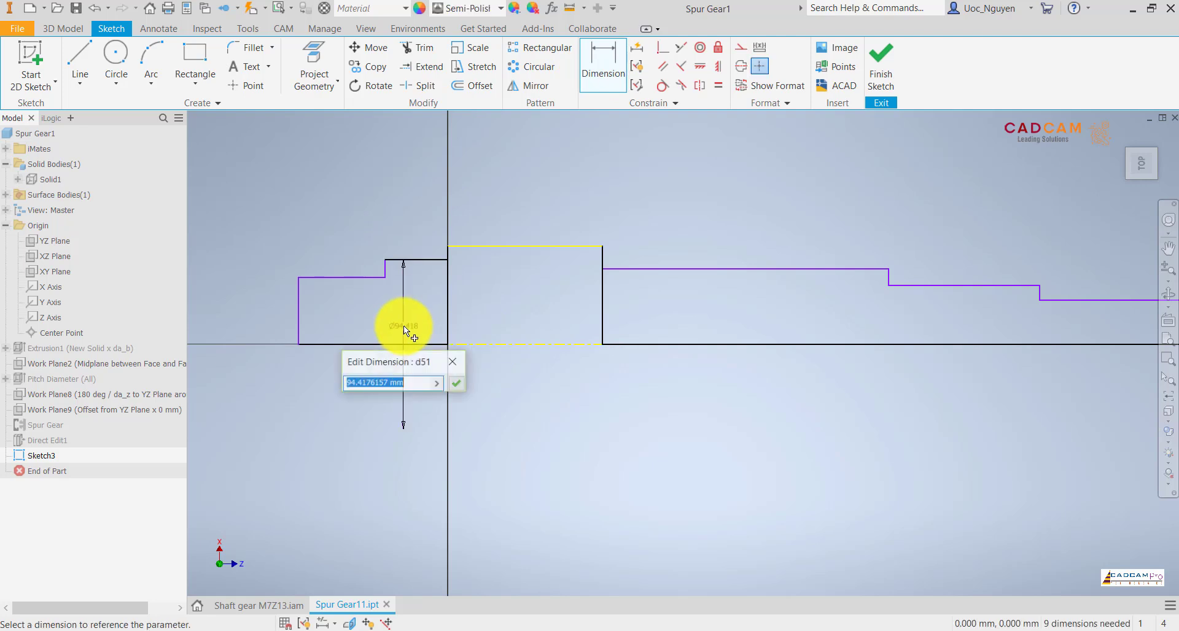
type("75")
key("Return")
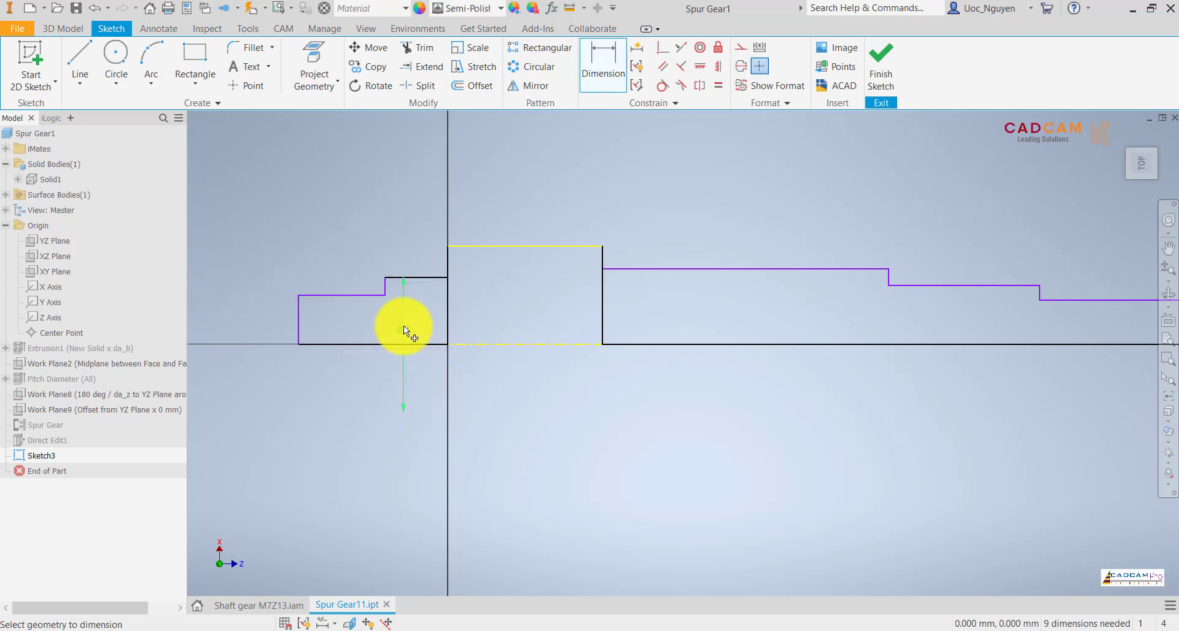
Step: Dimension the outermost left shaft step about the centerline with a diameter of 60 mm
left_click(363, 296)
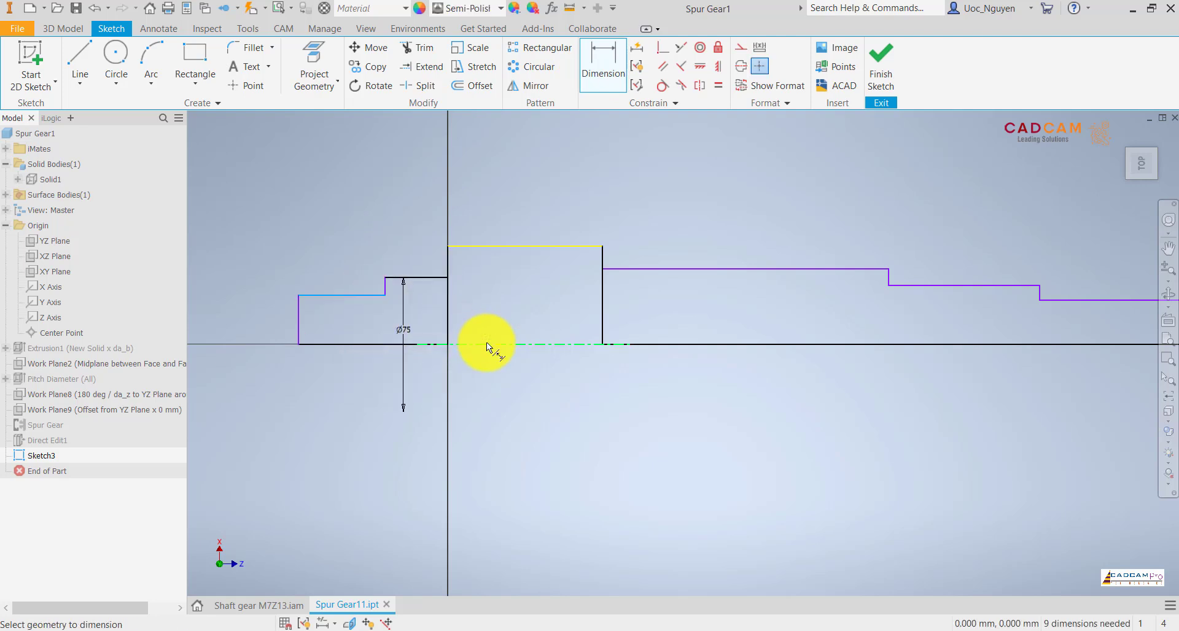
left_click(487, 342)
left_click(329, 322)
type("60")
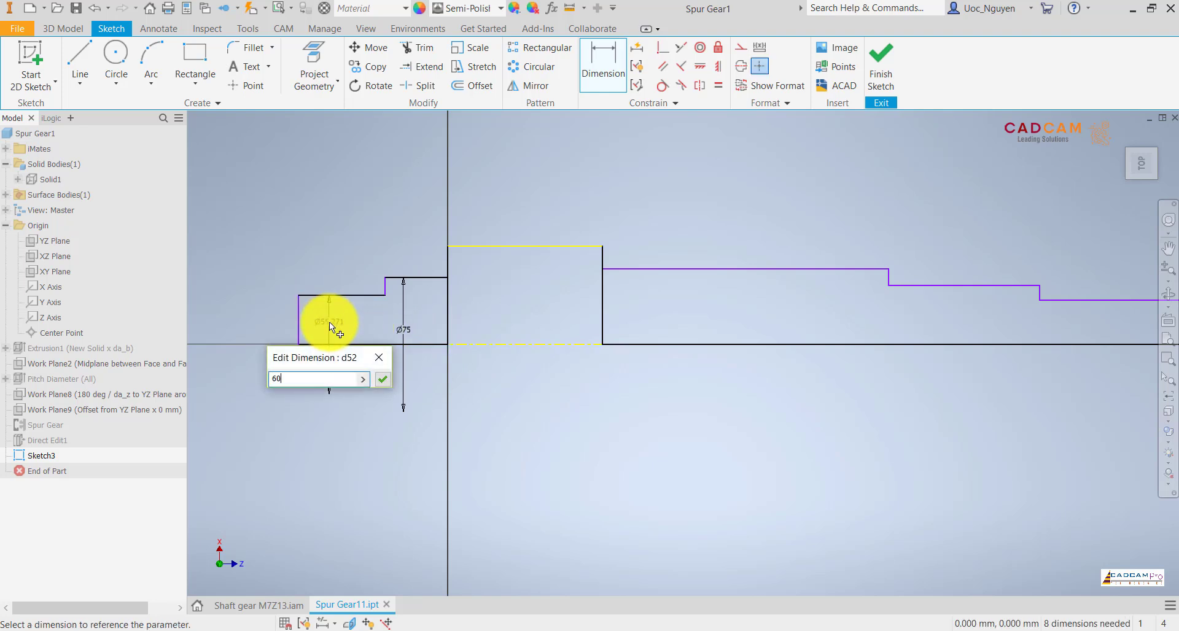
key("Return")
Step: Check the shaft drawing in PowerPoint and give the section directly right of the gear in Inventor a diameter of 70 mm
middle_click_drag(643, 397, 514, 392)
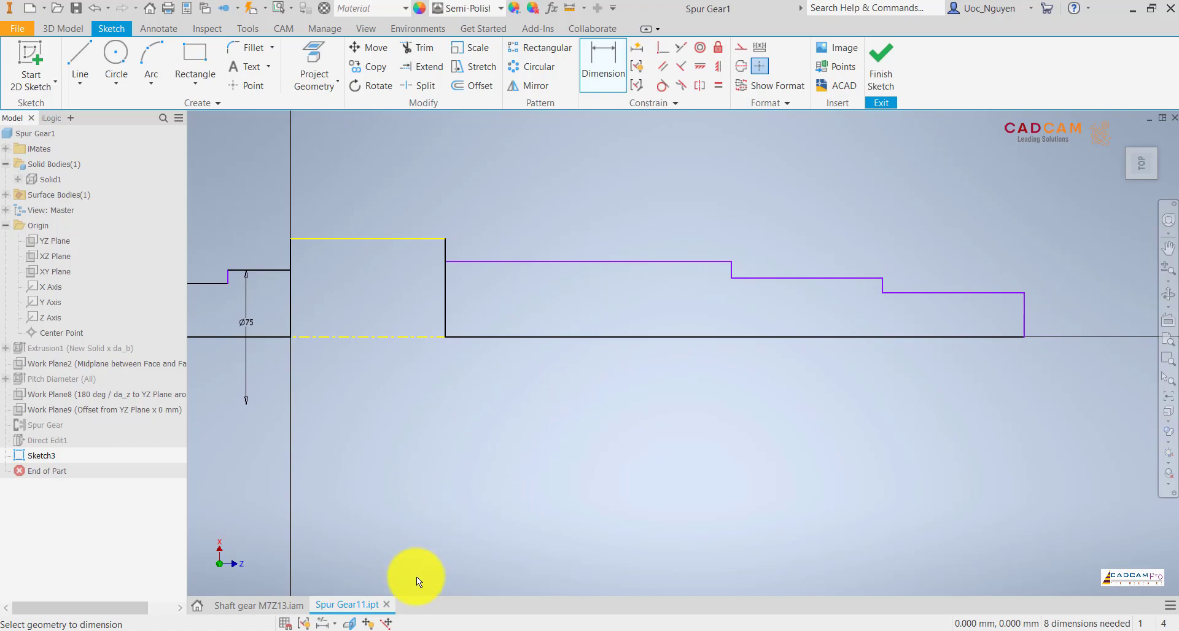
left_click(399, 630)
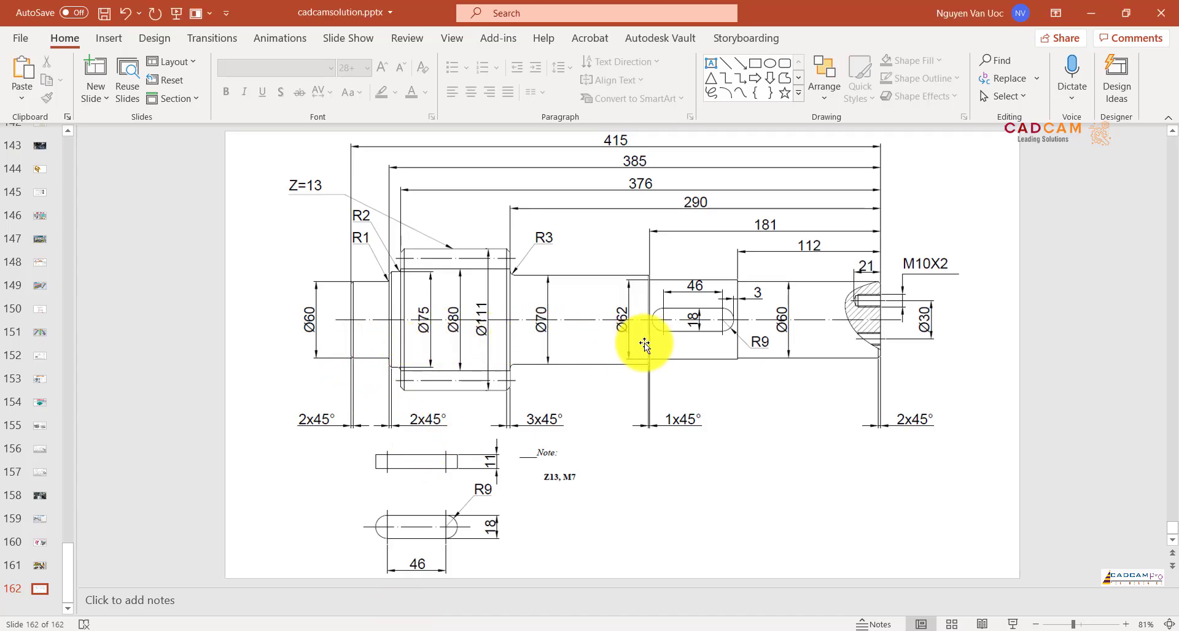
left_click(362, 629)
left_click(577, 262)
left_click(420, 335)
left_click(550, 317)
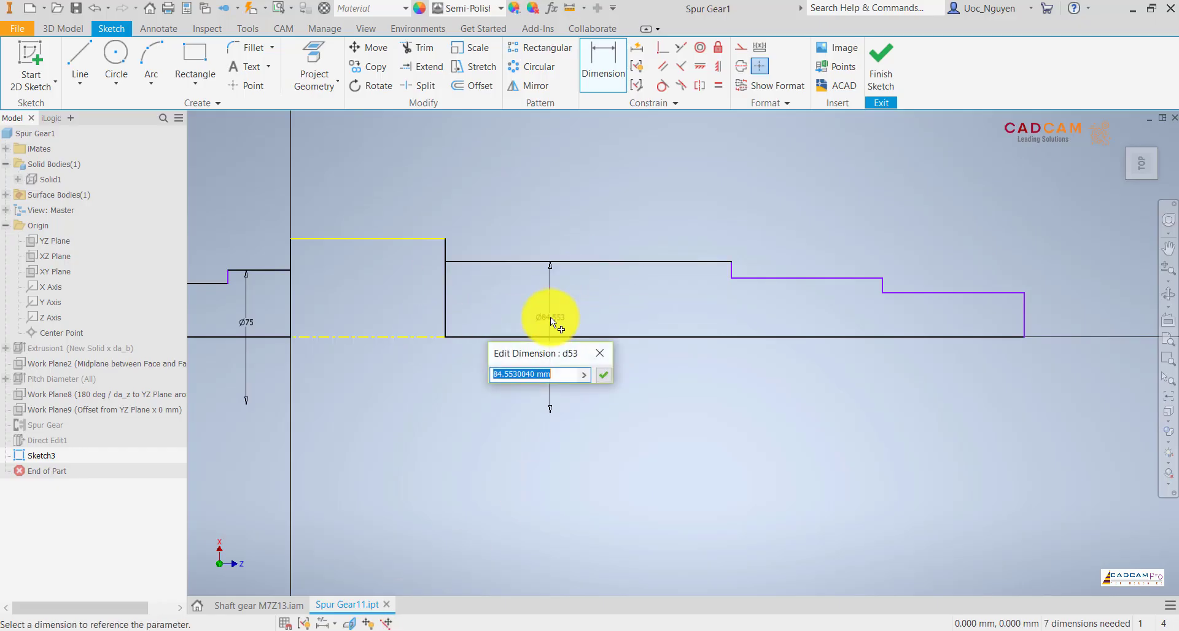
type("70")
key("Return")
Step: Dimension the middle section right of the gear about the centerline with a diameter of 62 mm
left_click(752, 292)
left_click(393, 336)
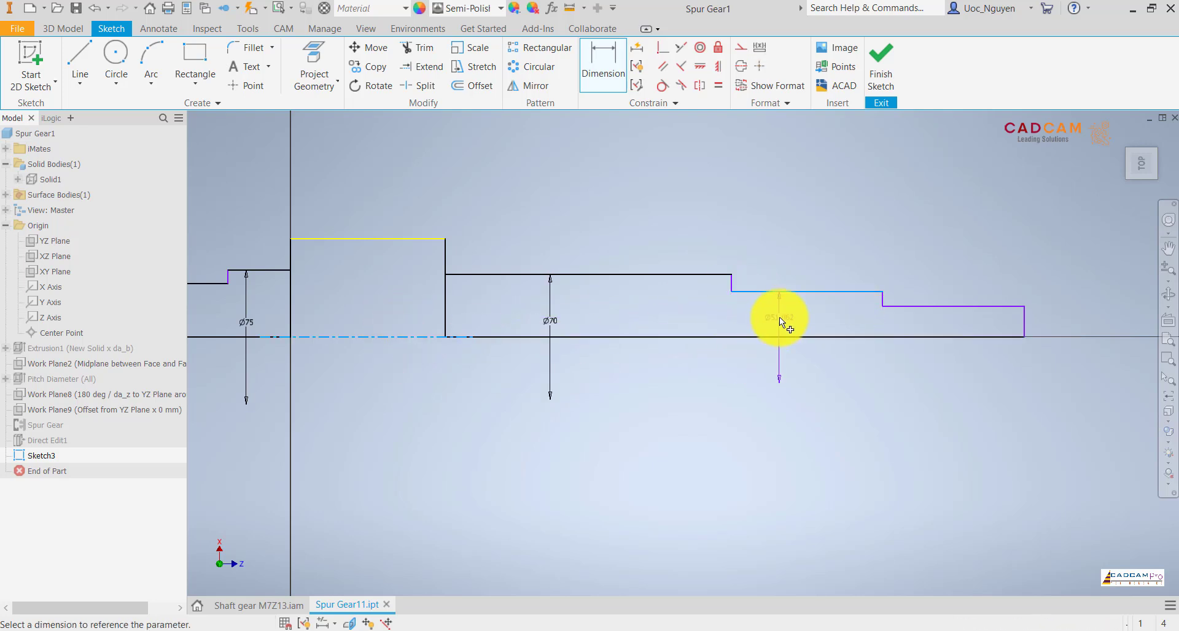
left_click(780, 318)
type("62")
key("Return")
Step: Dimension the outermost right shaft section about the centerline with a diameter of 60 mm
left_click(915, 298)
left_click(390, 336)
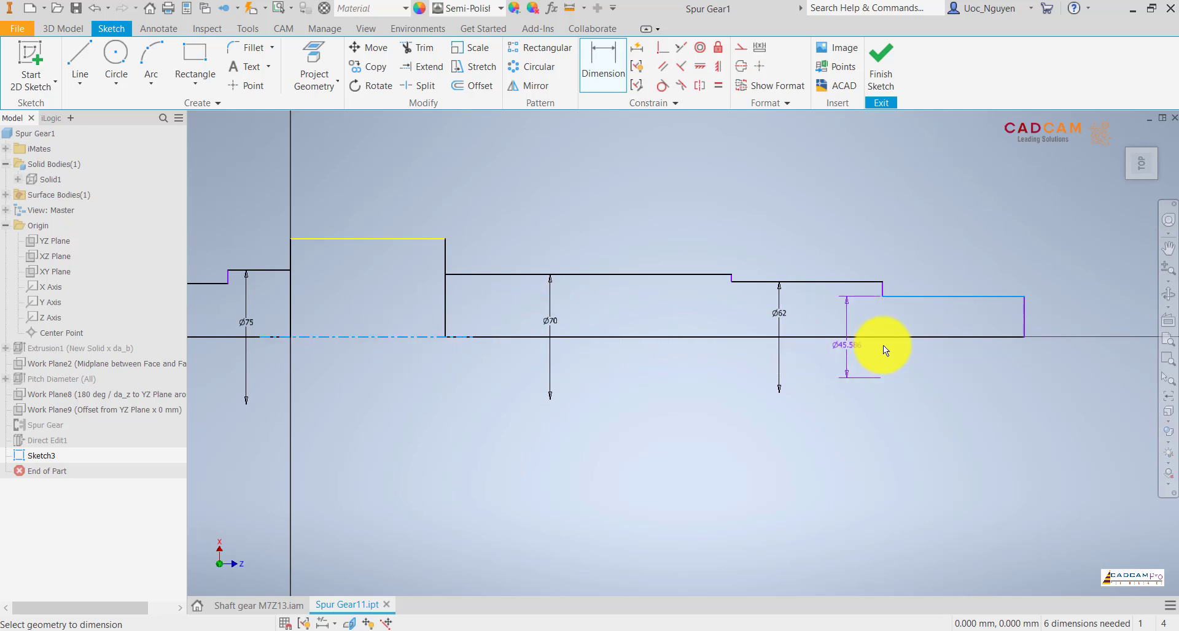
left_click(949, 327)
type("60")
key("Return")
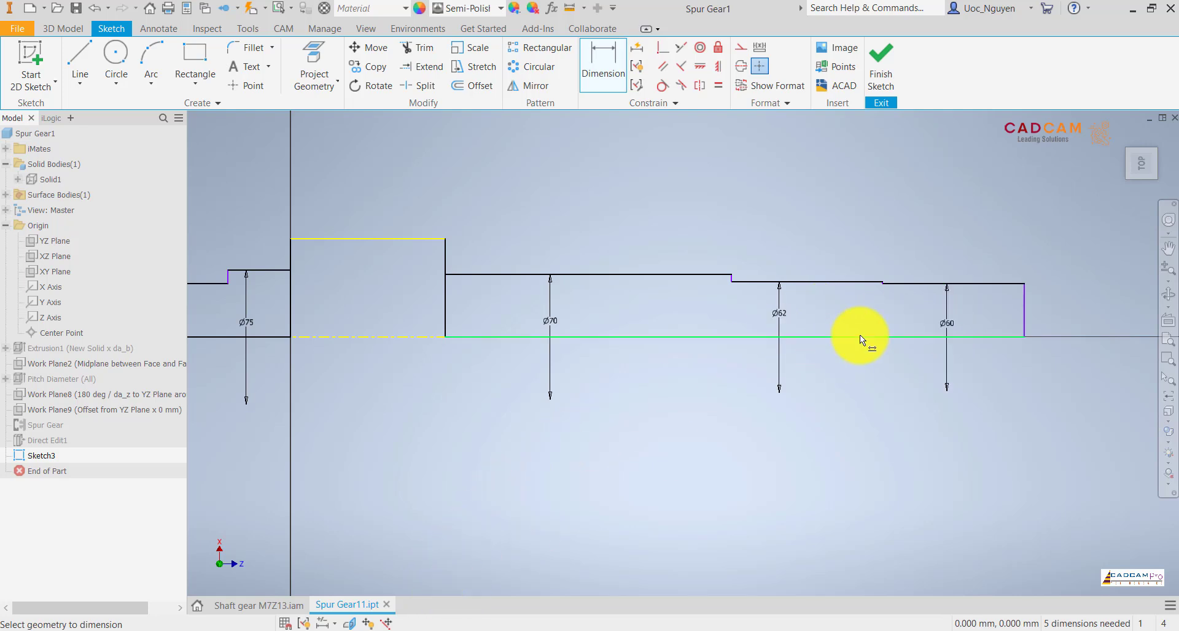
Step: Set the length of the outermost right shaft section to 112 mm
left_click(927, 282)
left_click(952, 245)
type("112")
key("Return")
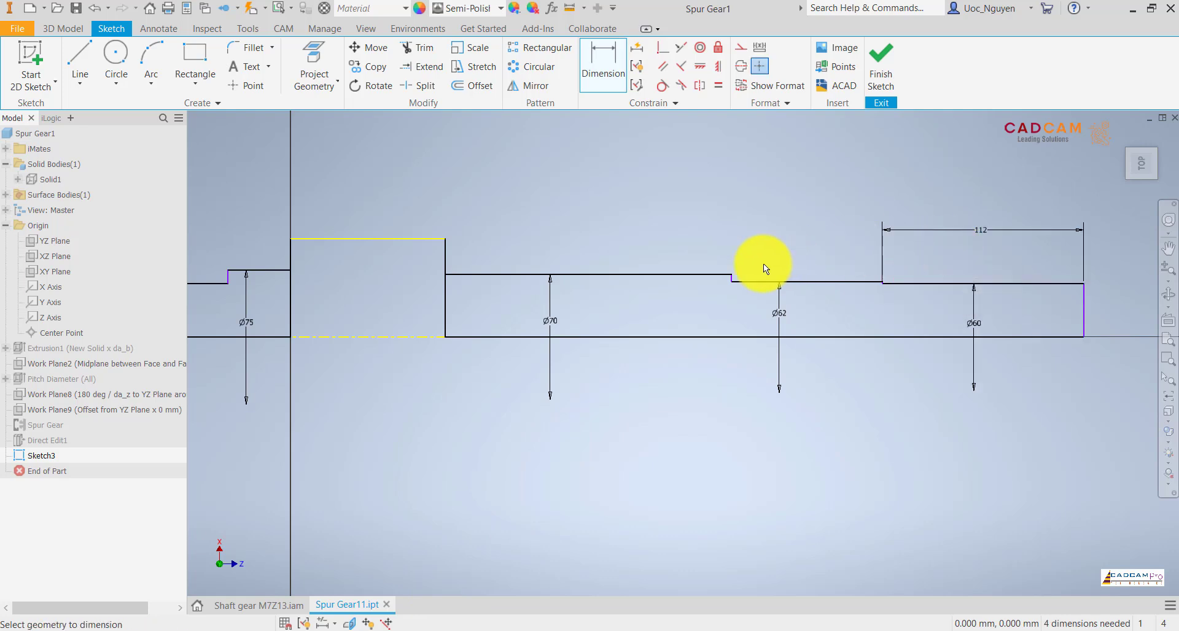
Step: Dimension the distance from the right shaft end to the shoulder between the 70 mm and 62 mm sections as 181 mm
left_click(1084, 301)
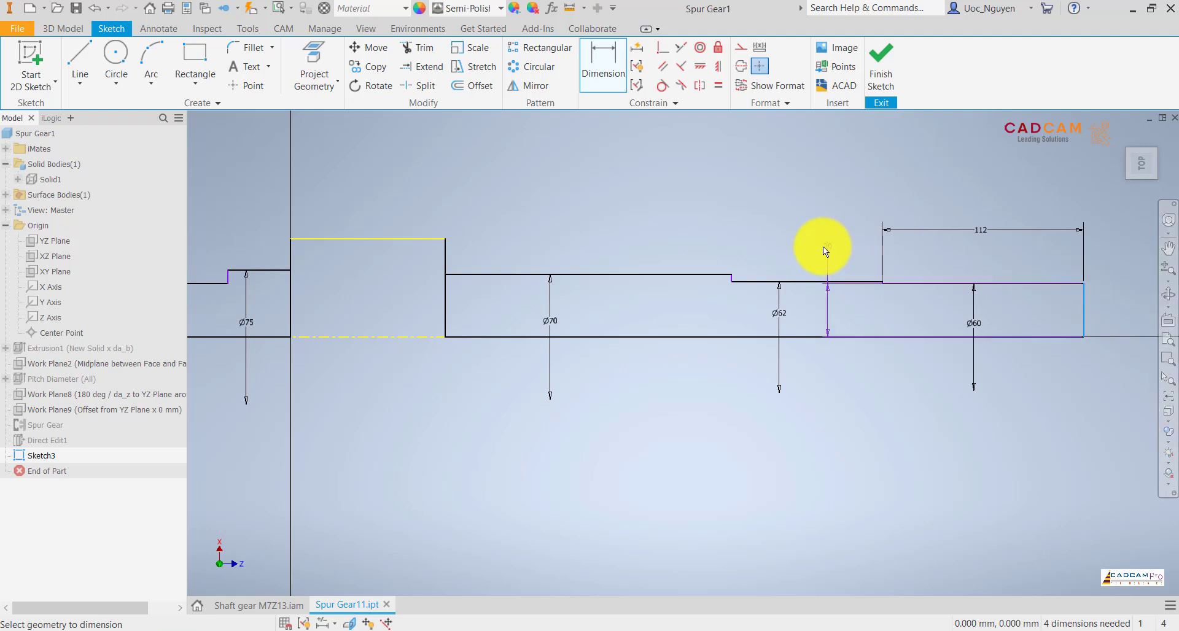
scroll(746, 267, "up", 5)
left_click(664, 322)
scroll(663, 323, "down", 5)
left_click(942, 219)
type("181")
key("Return")
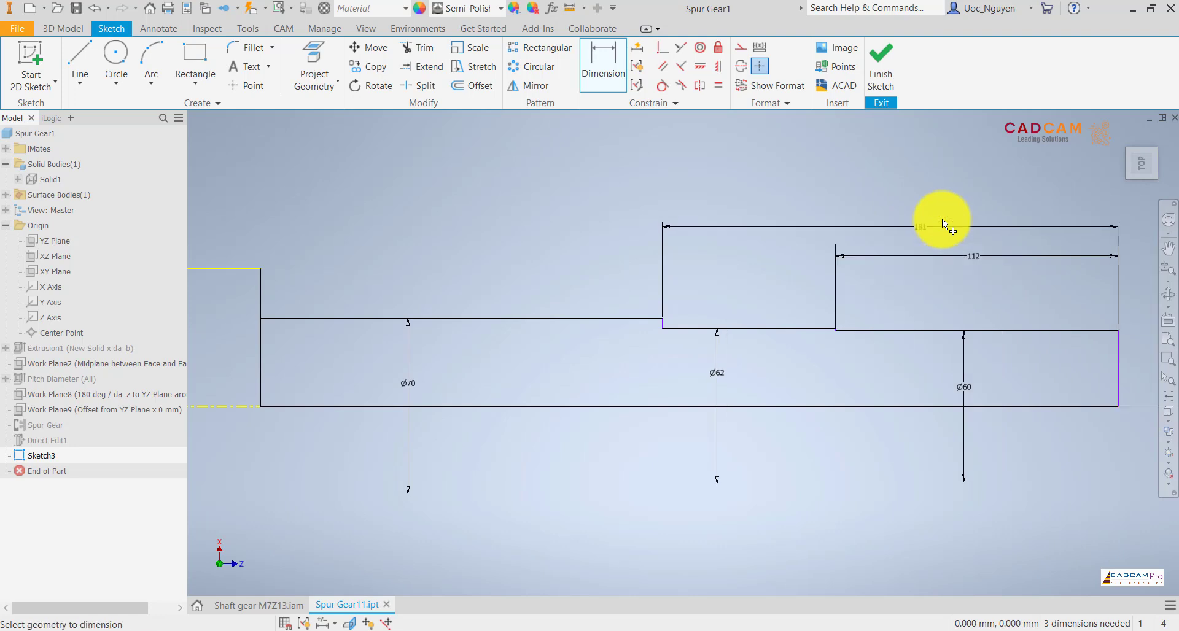
Step: Dimension the distance from the right shaft end to the gear's right side line as 290 mm
scroll(762, 295, "down", 3)
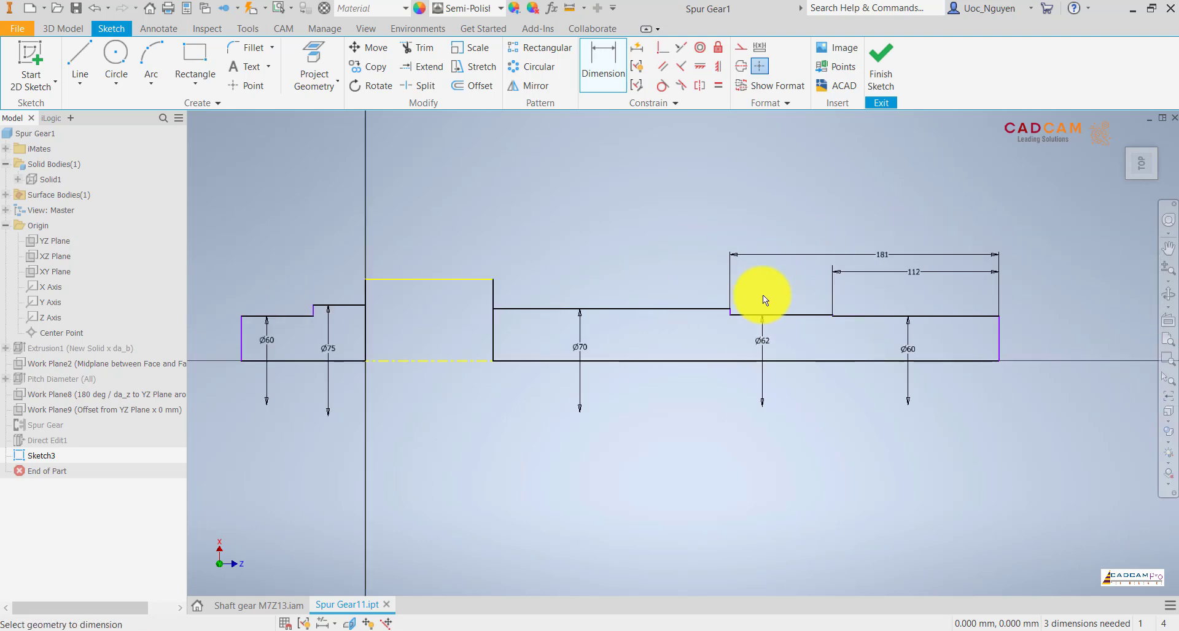
left_click(997, 329)
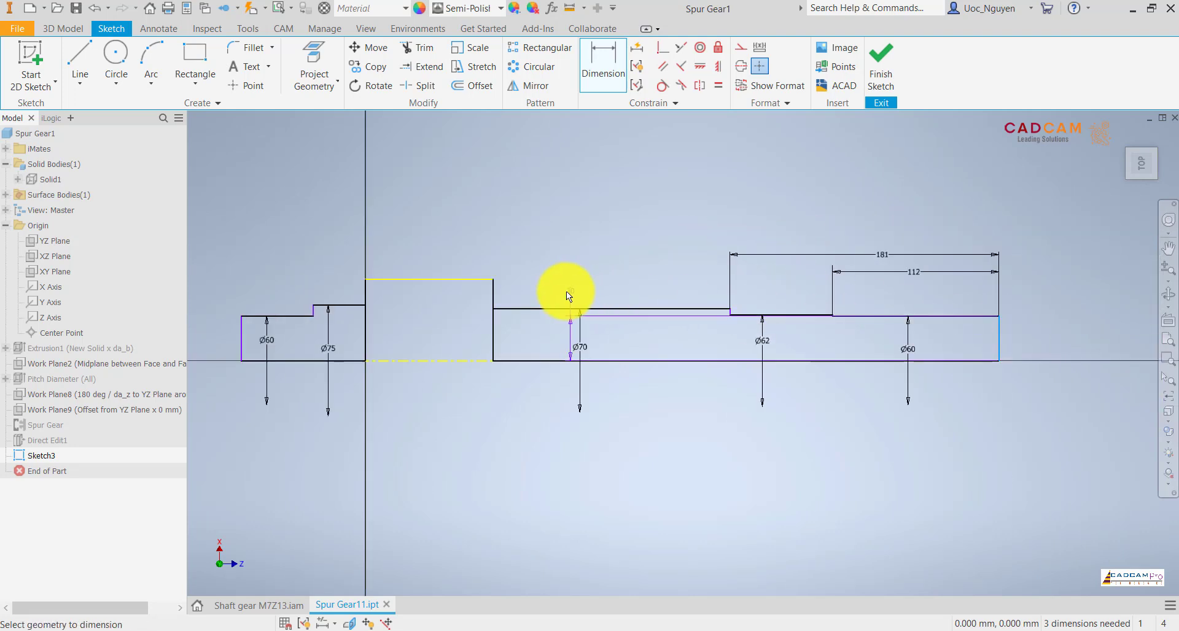
left_click(495, 292)
left_click(736, 218)
type("290")
key("Return")
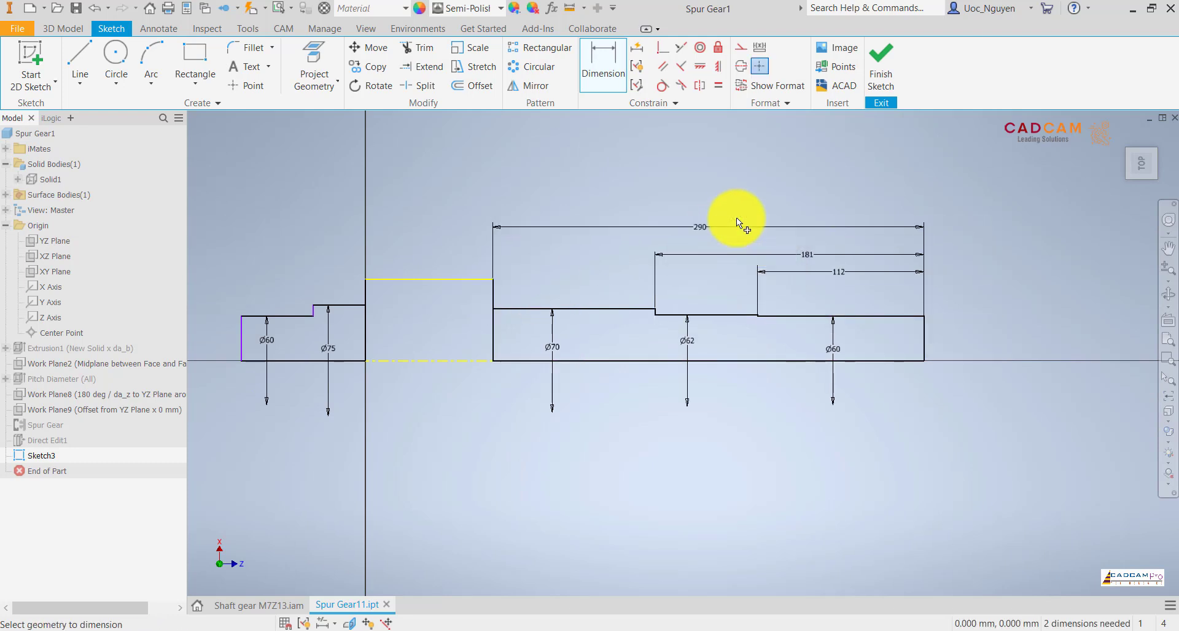
Step: Check the shaft drawing, and add a driven dimension from the gear's left side line to the right shaft end
middle_click_drag(561, 264, 584, 271)
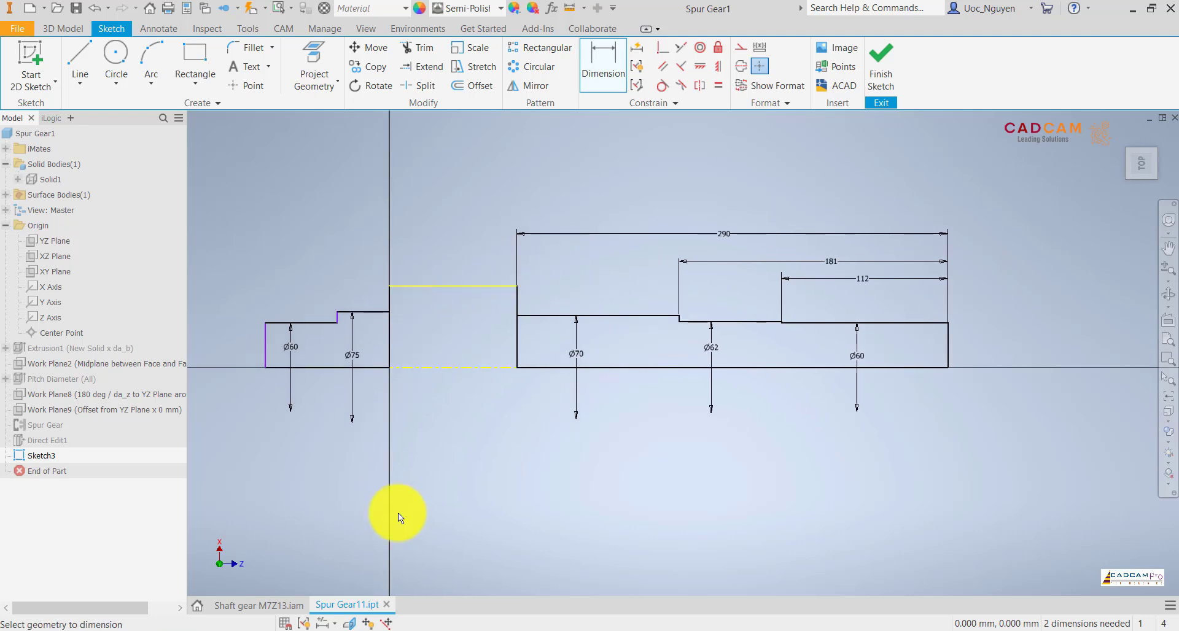
left_click(393, 630)
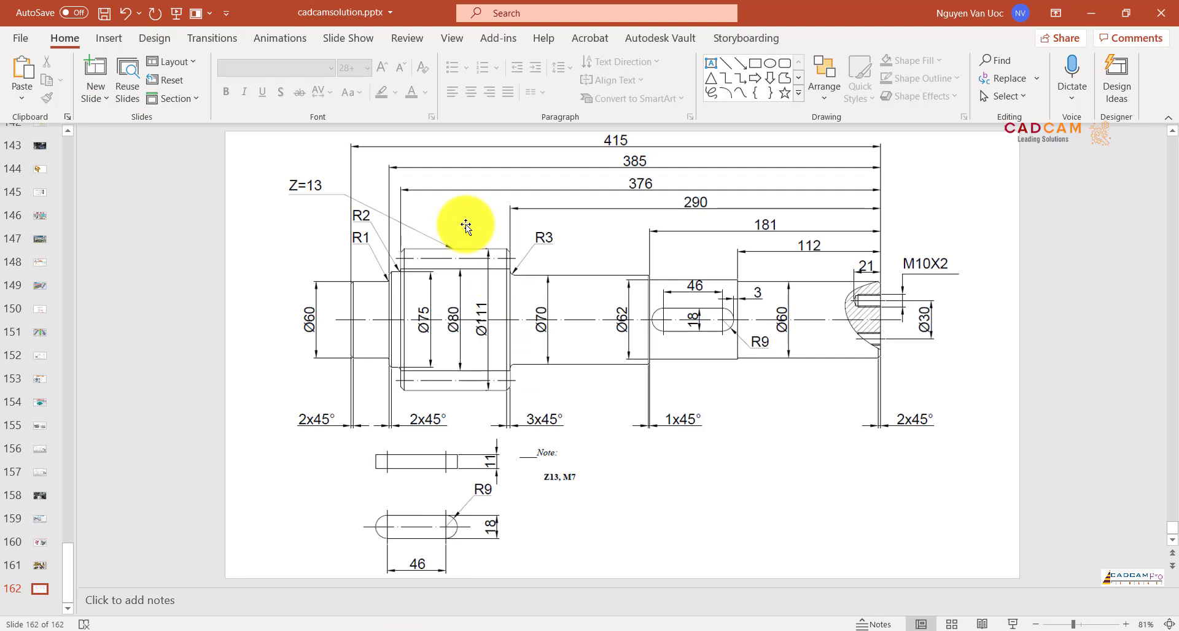
left_click(394, 629)
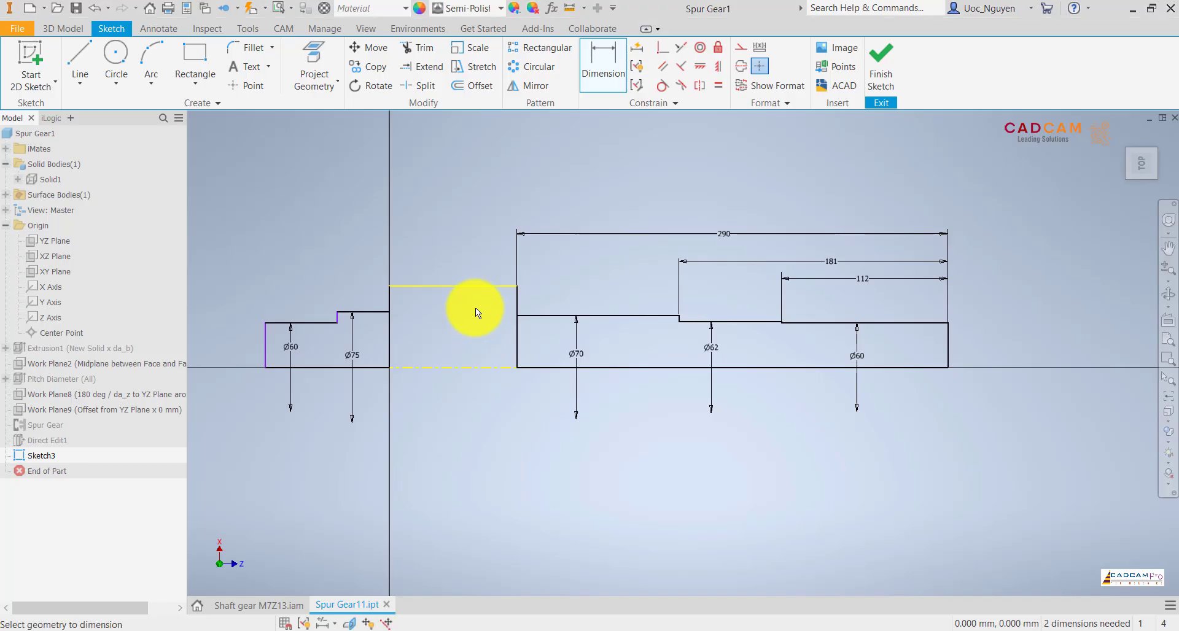
left_click(392, 298)
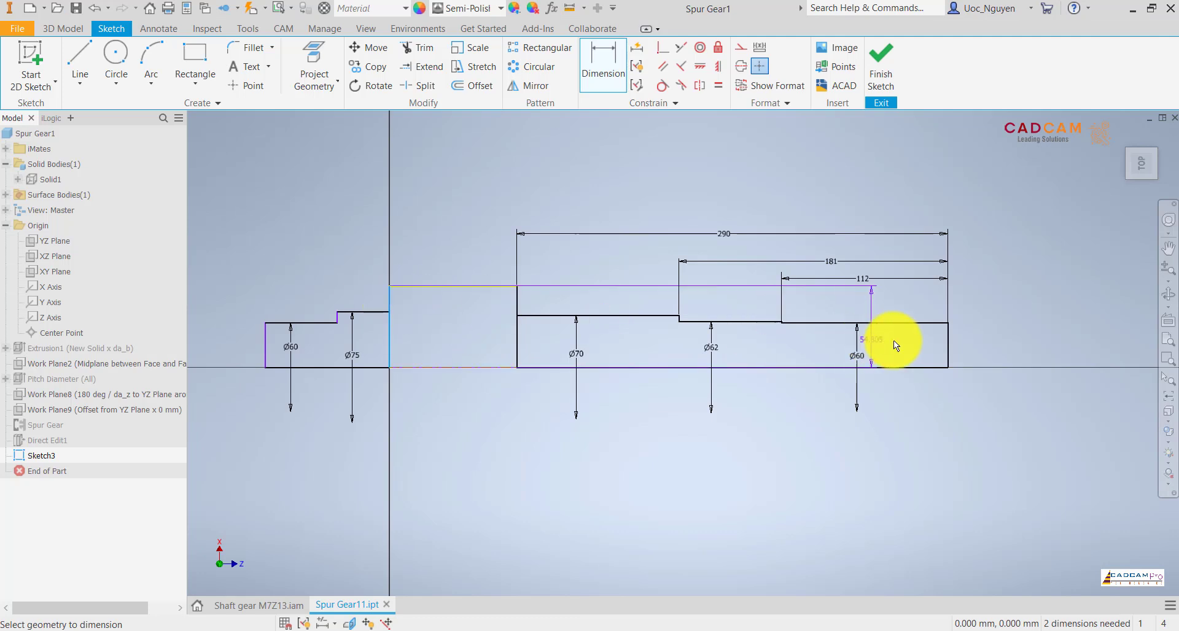
left_click(952, 337)
left_click(697, 206)
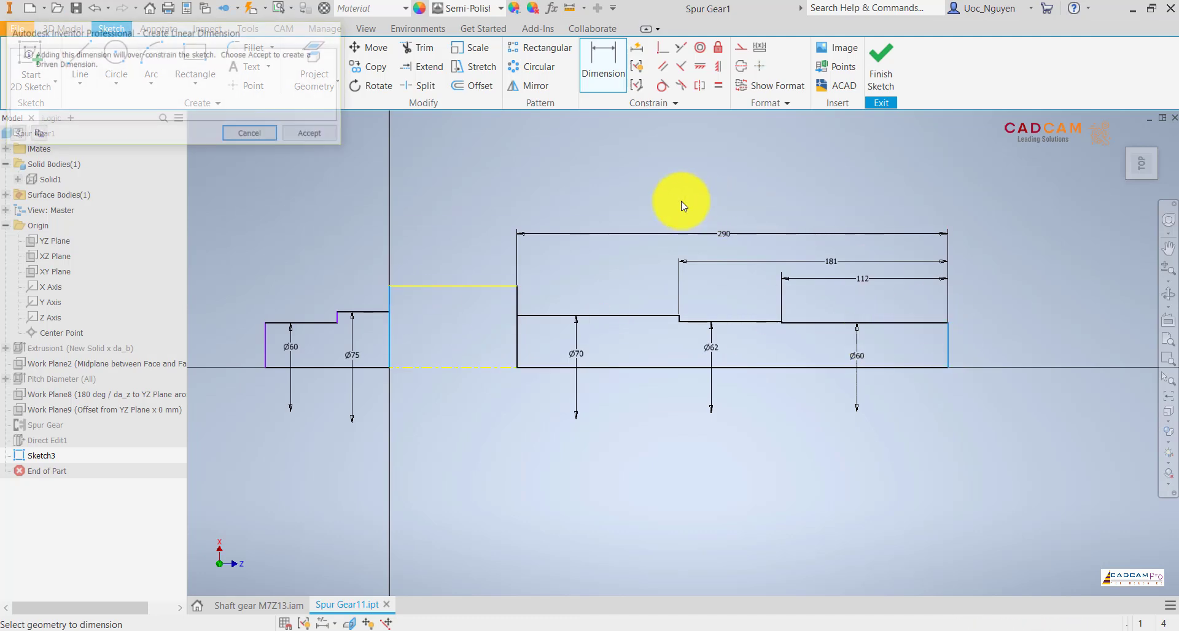
left_click(314, 134)
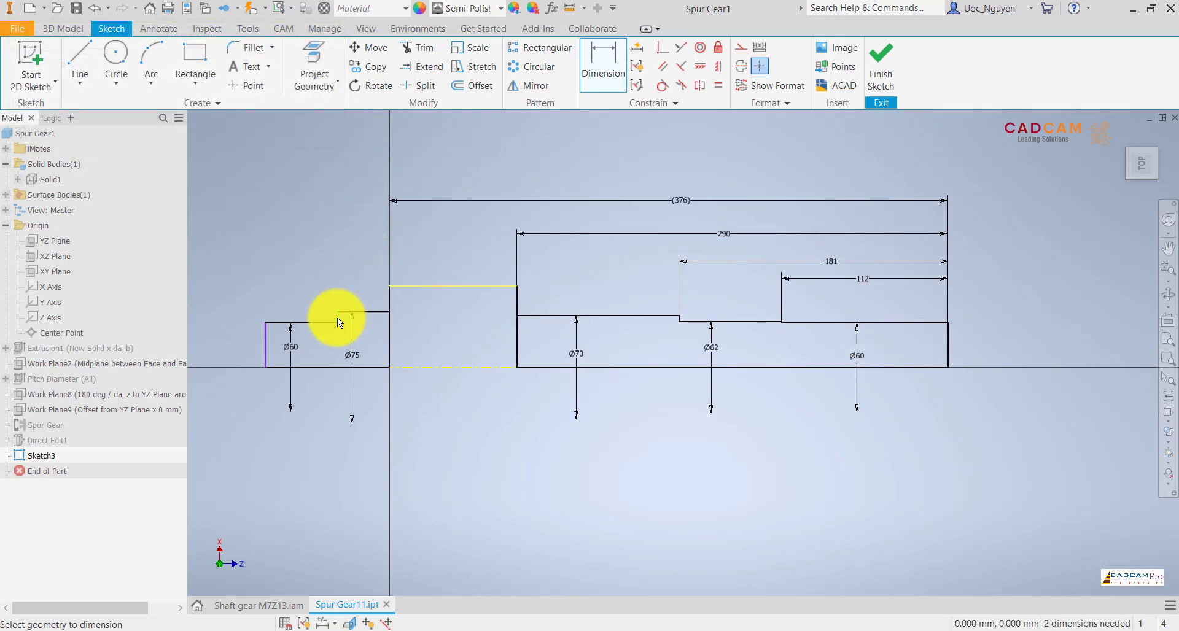
Step: Dimension the distance from the right shaft end to the shoulder between the left 60 mm and 75 mm sections as 385 mm
scroll(338, 318, "down", 5)
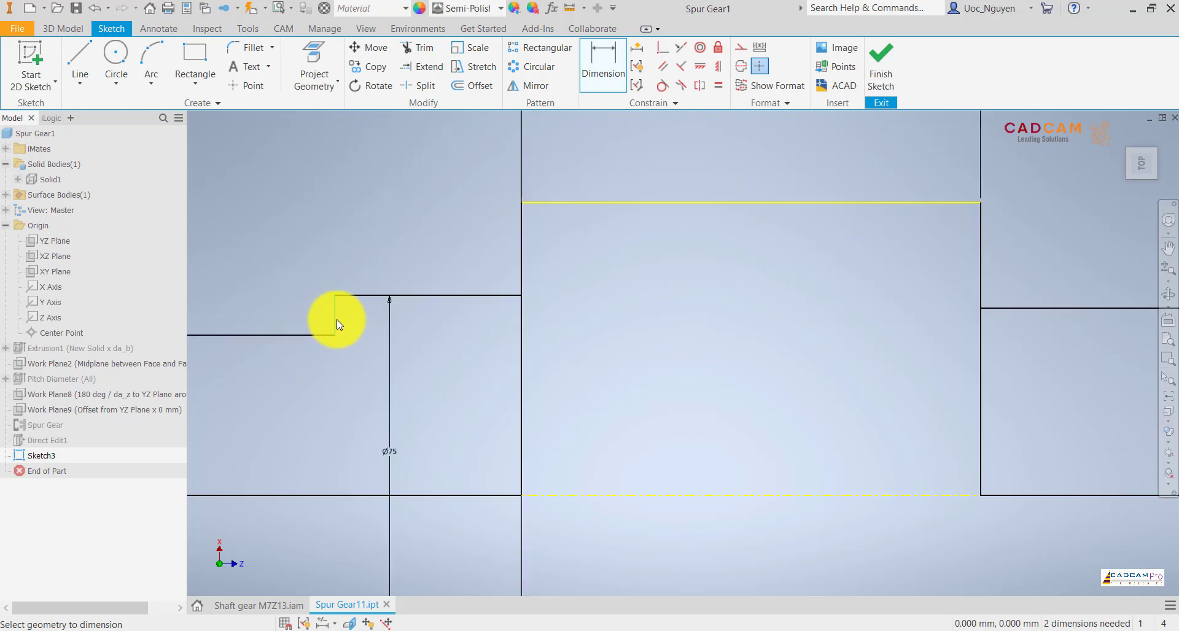
scroll(337, 319, "up", 5)
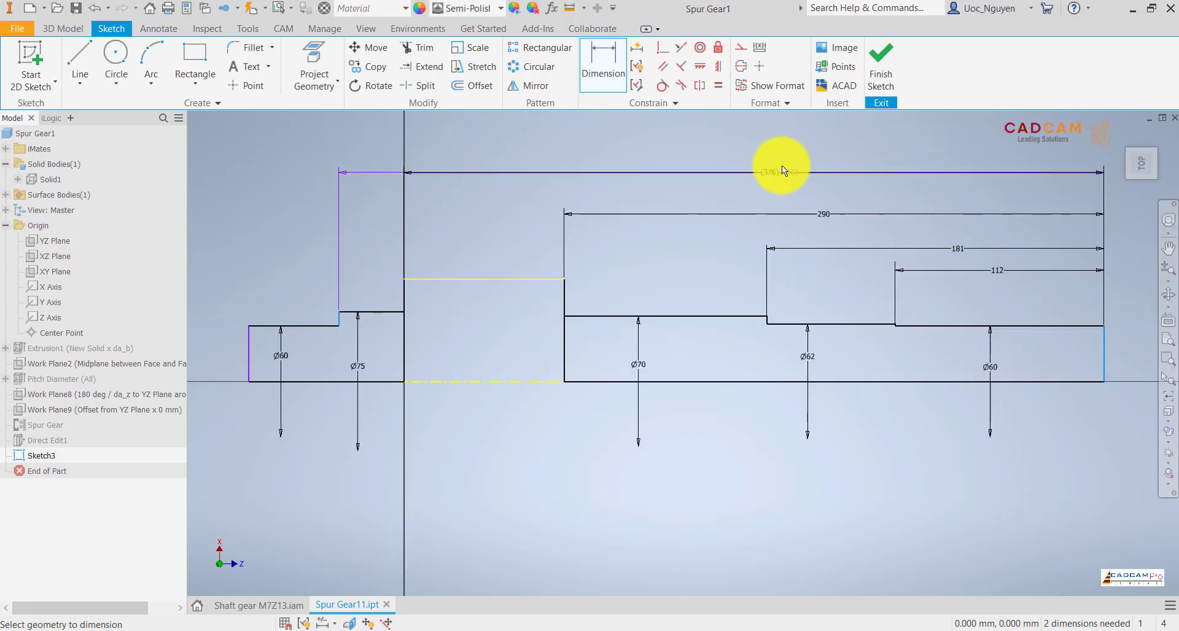
left_click(766, 144)
type("38")
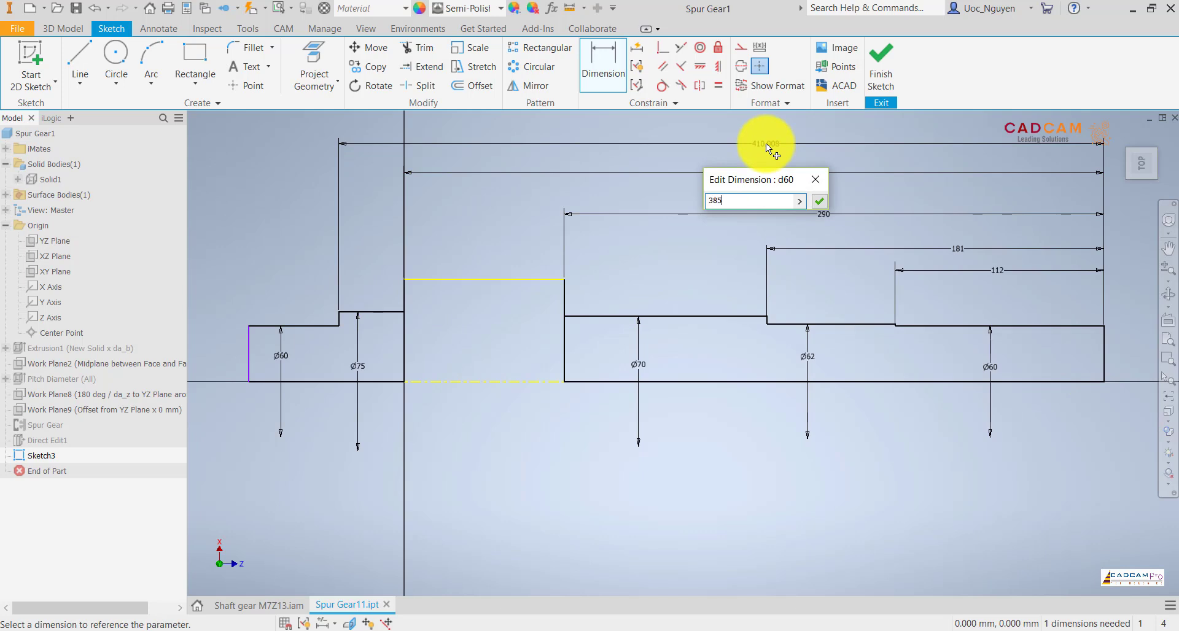
type("5")
key("Return")
Step: Dimension the overall shaft length between its two end lines as 415 mm and end dimensioning
scroll(303, 353, "up", 5)
left_click(583, 355)
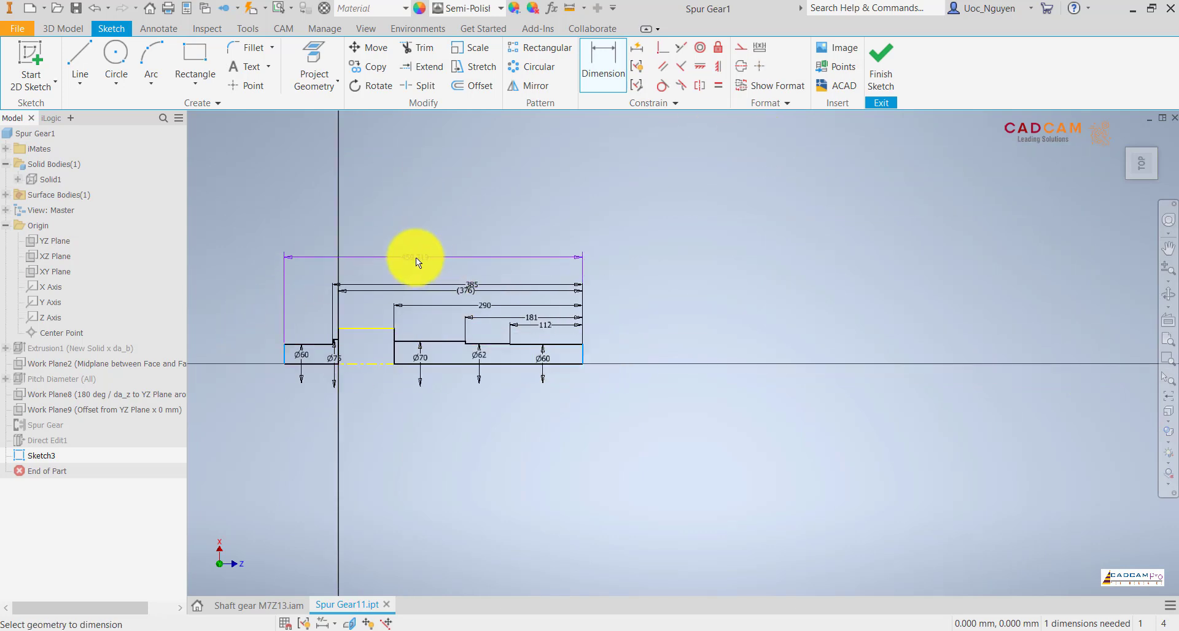
left_click(422, 265)
type("415")
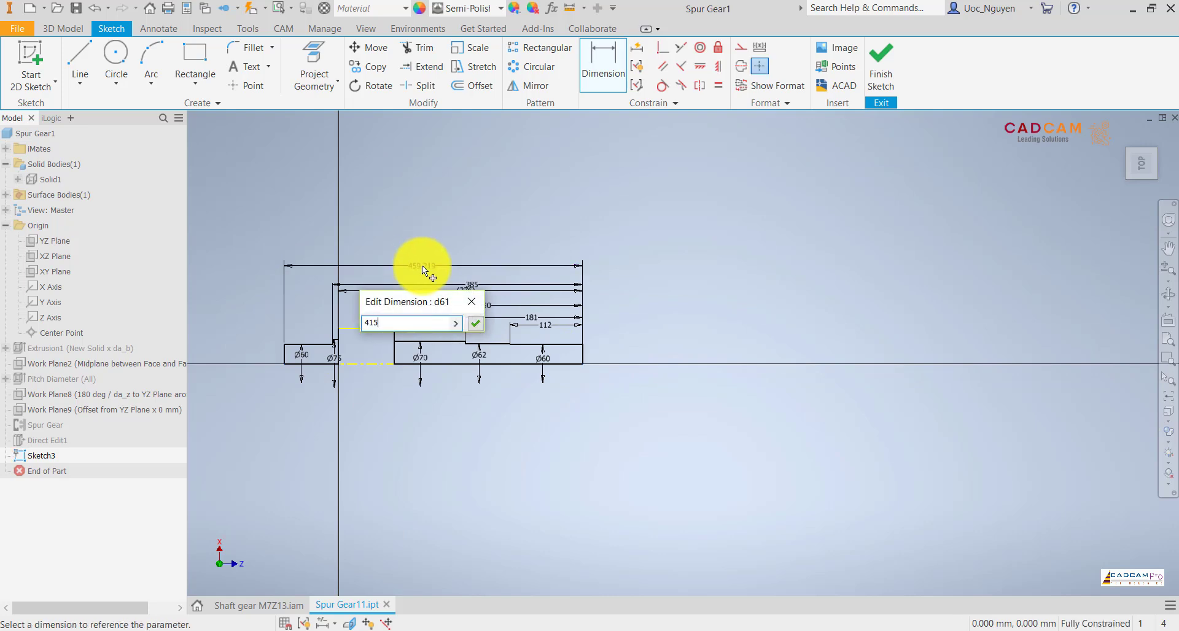
key("Return")
scroll(418, 293, "down", 3)
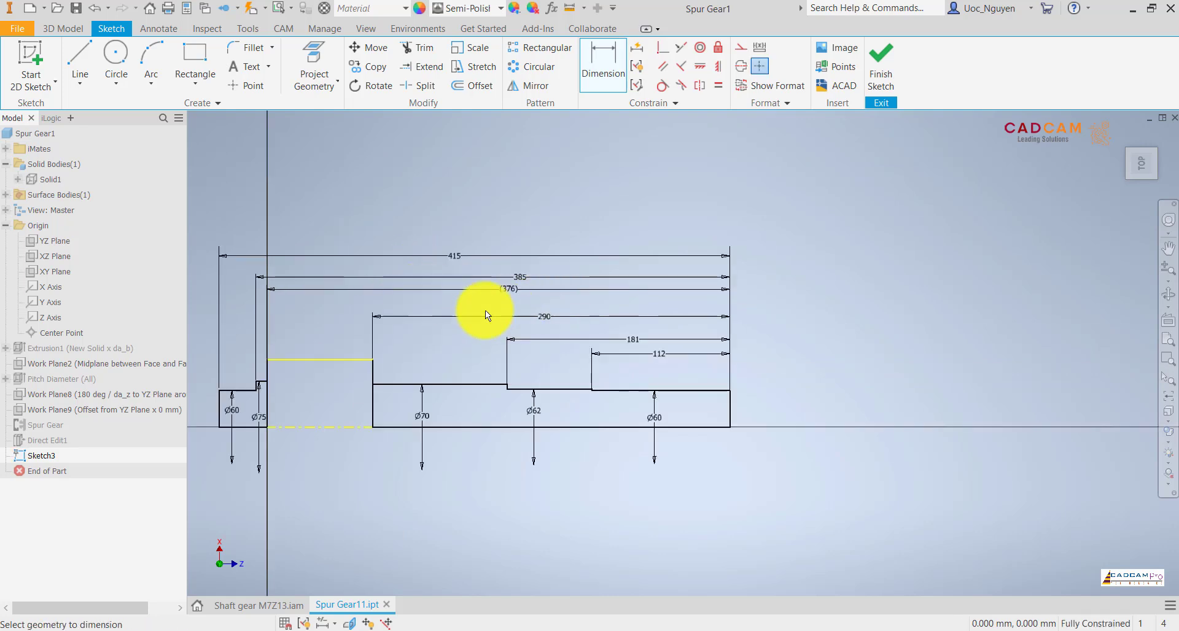
middle_click_drag(507, 310, 631, 307)
key("Escape")
Step: Sketch a chamfer triangle at the gear's upper left corner, with a sloped line and a straight line meeting the gear's left side line
scroll(655, 301, "down", 3)
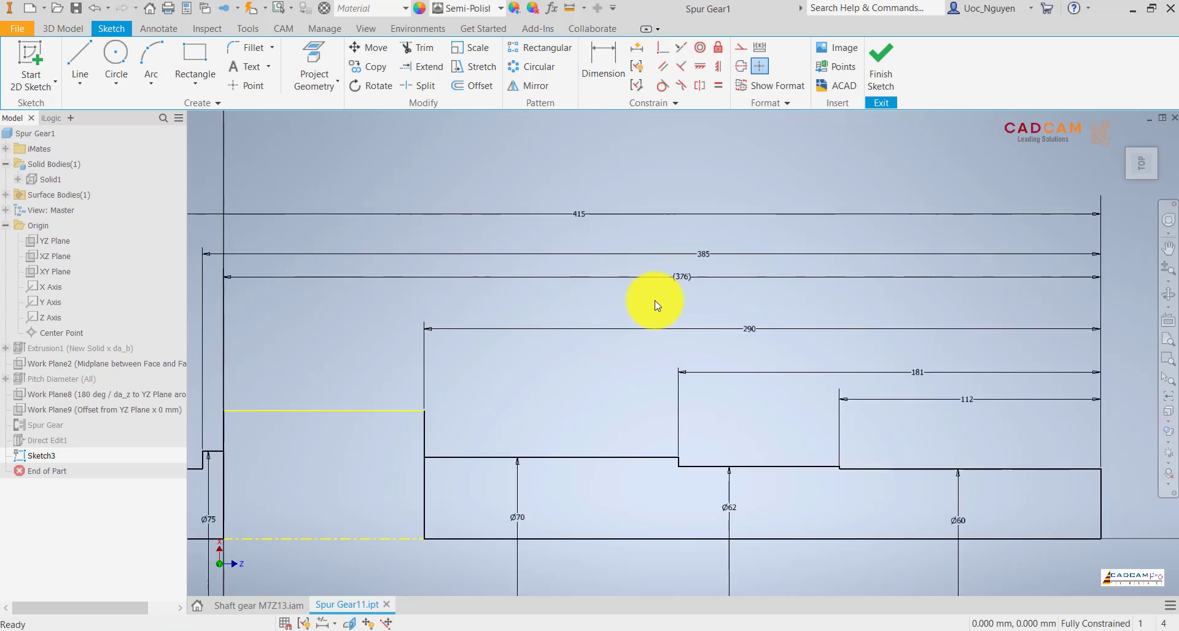
scroll(655, 306, "up", 2)
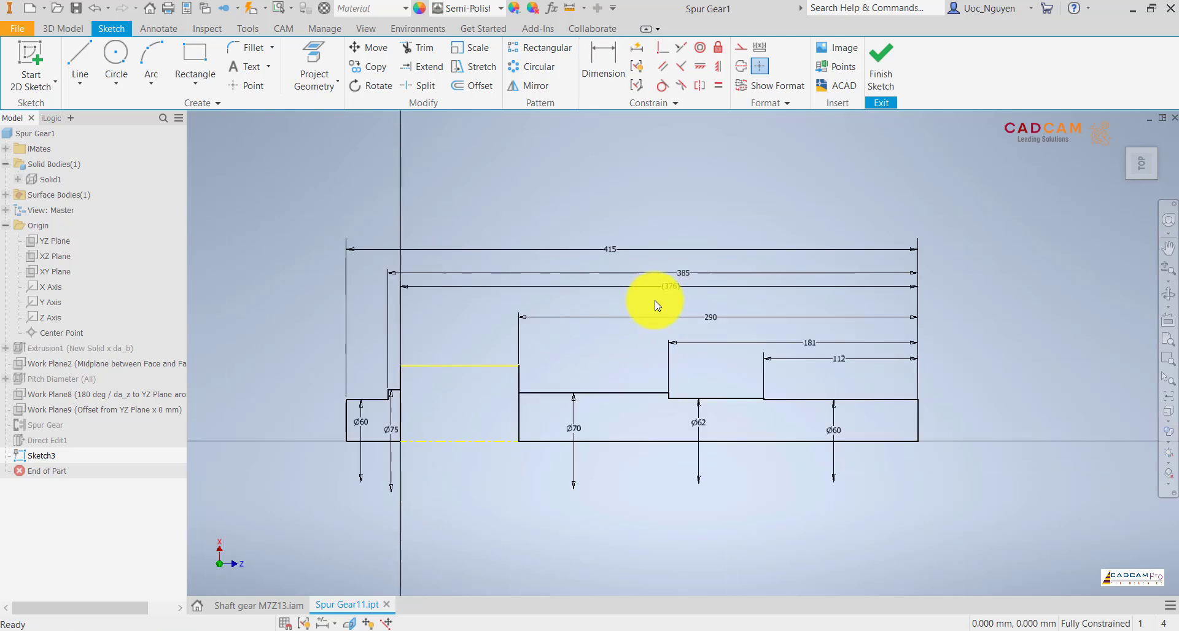
scroll(495, 334, "down", 2)
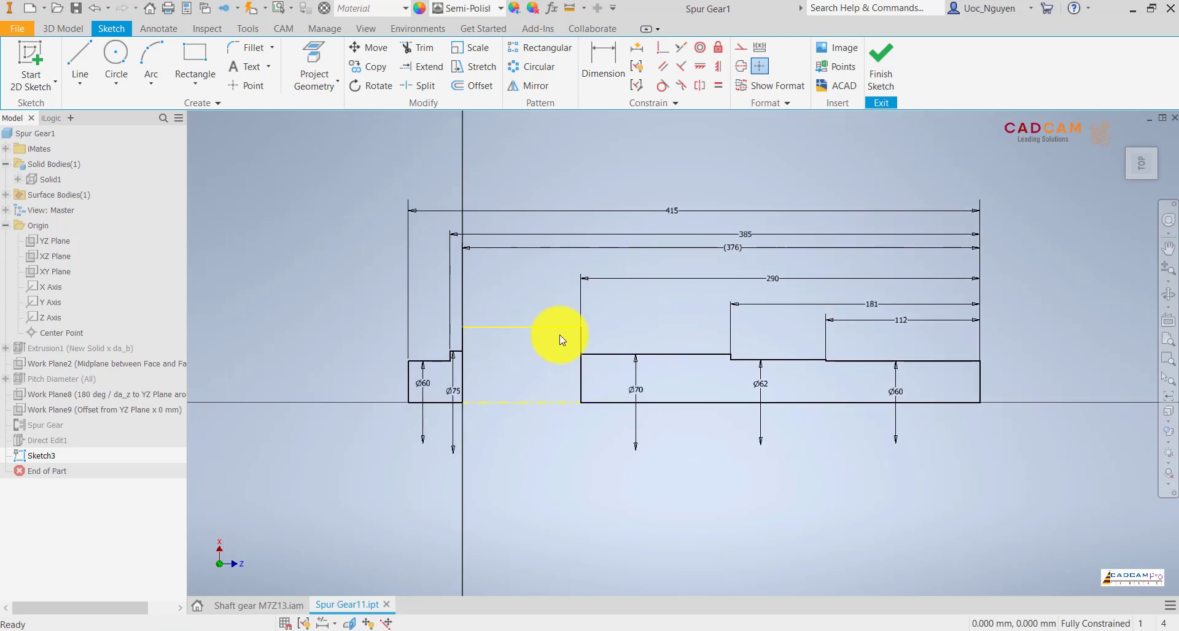
scroll(571, 333, "down", 2)
scroll(366, 308, "down", 3)
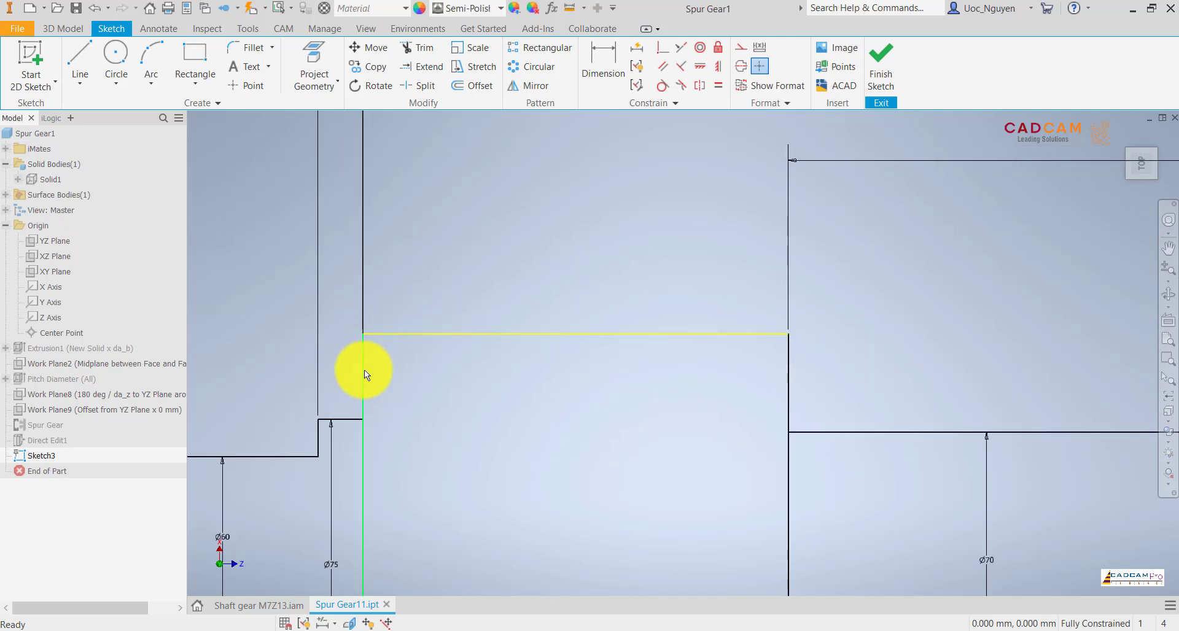
left_click(78, 58)
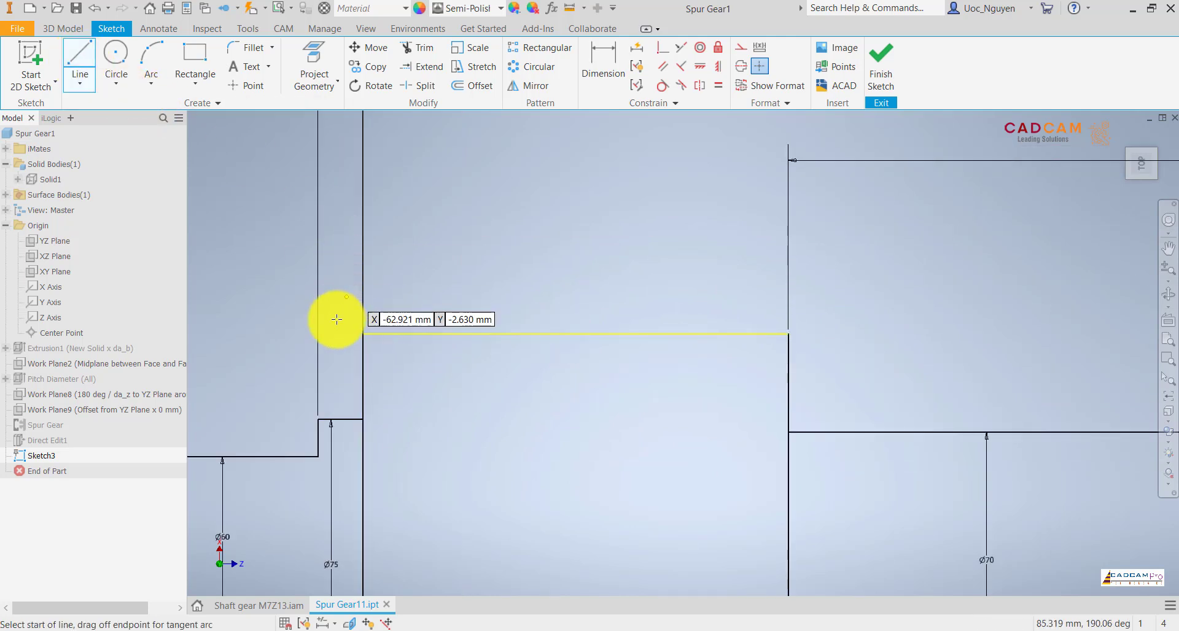
left_click(363, 369)
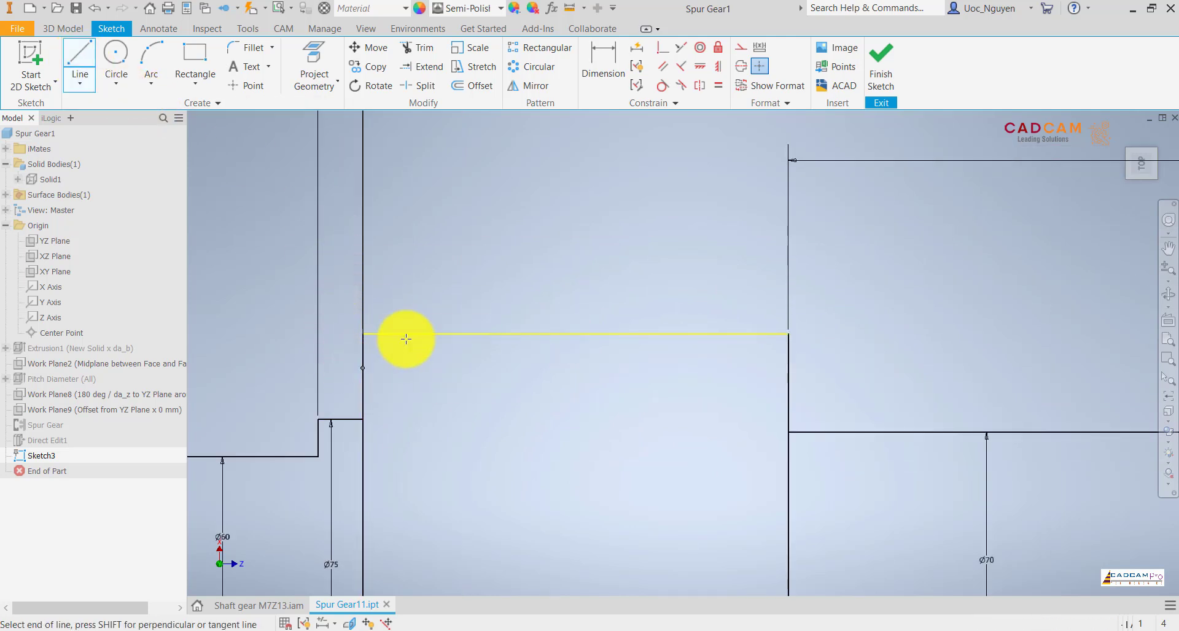
left_click(362, 290)
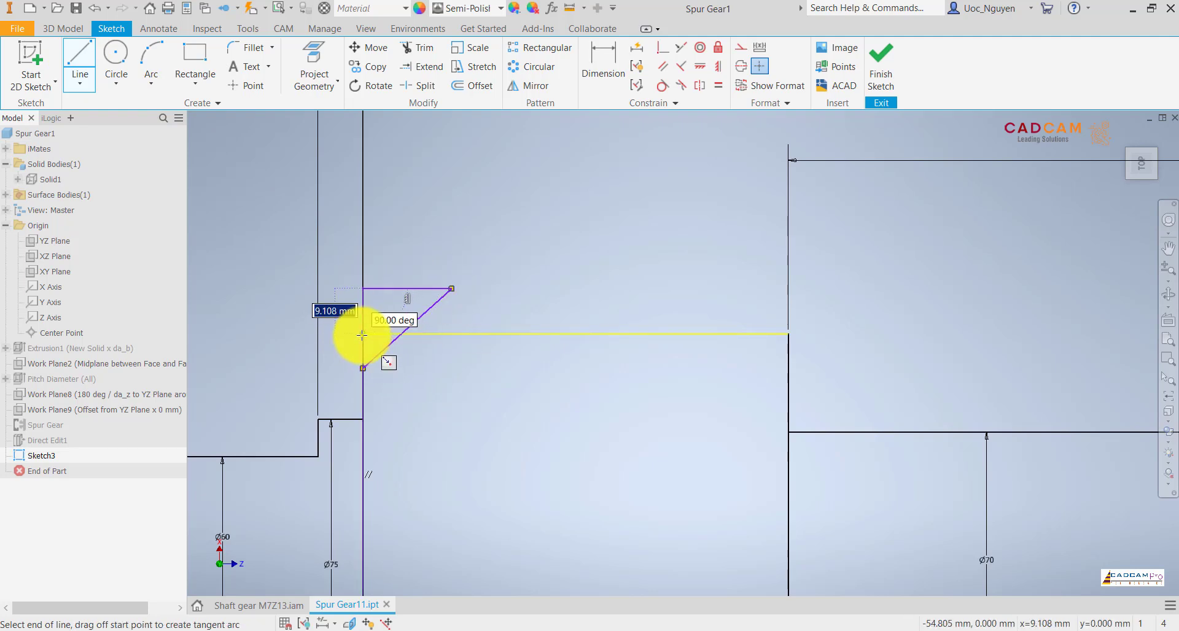
left_click(362, 335)
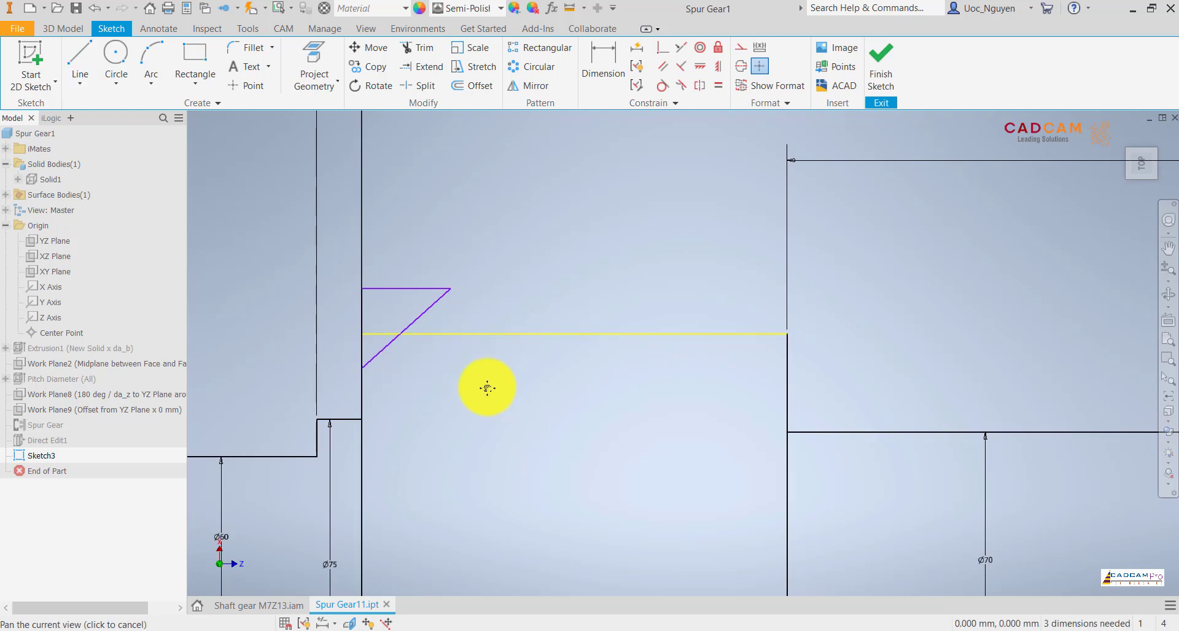
middle_click_drag(492, 307, 414, 302)
key("Escape")
Step: Sketch a mirrored chamfer triangle at the gear's upper right corner, with its sloped and straight lines meeting the gear's right side line
middle_click_drag(502, 309, 532, 306)
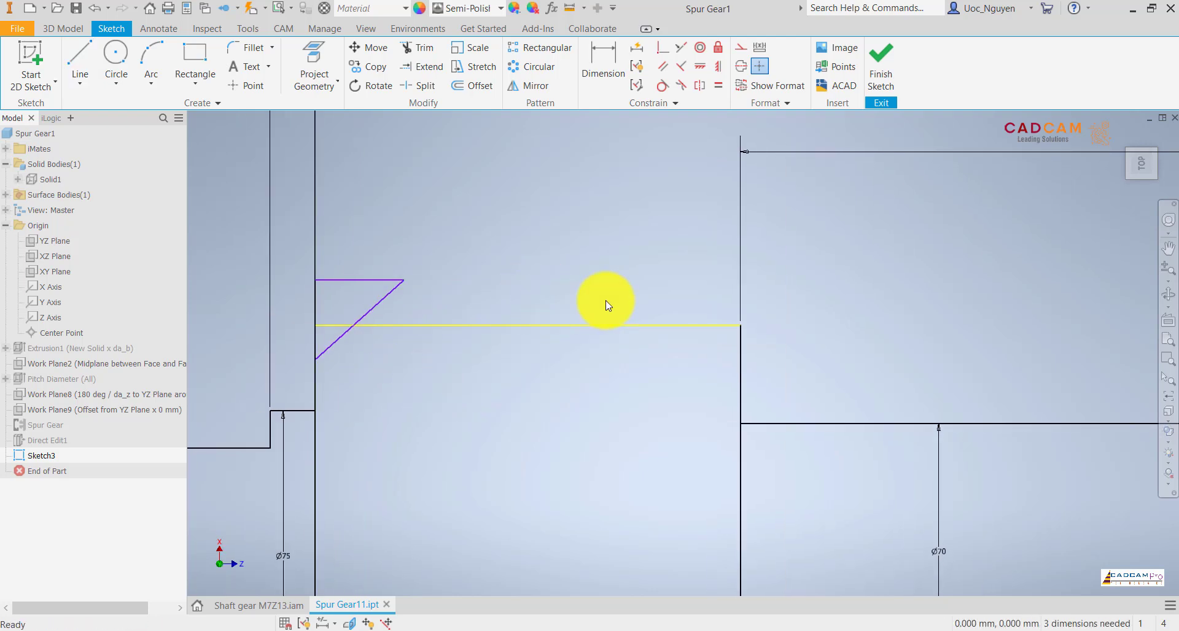
key("l")
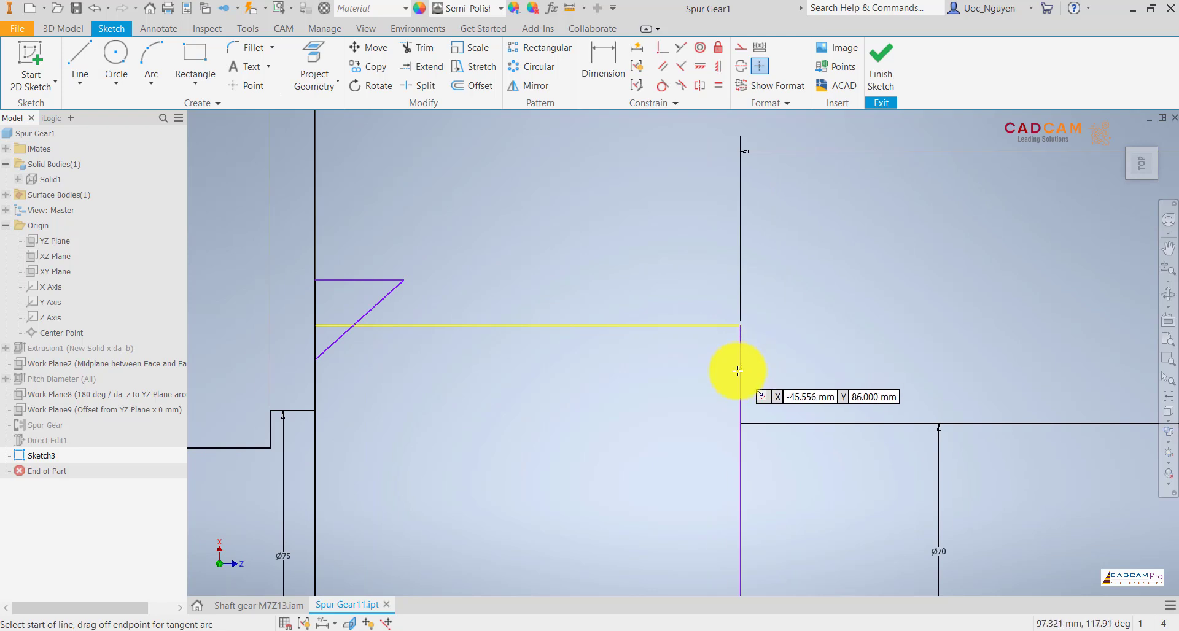
left_click(740, 360)
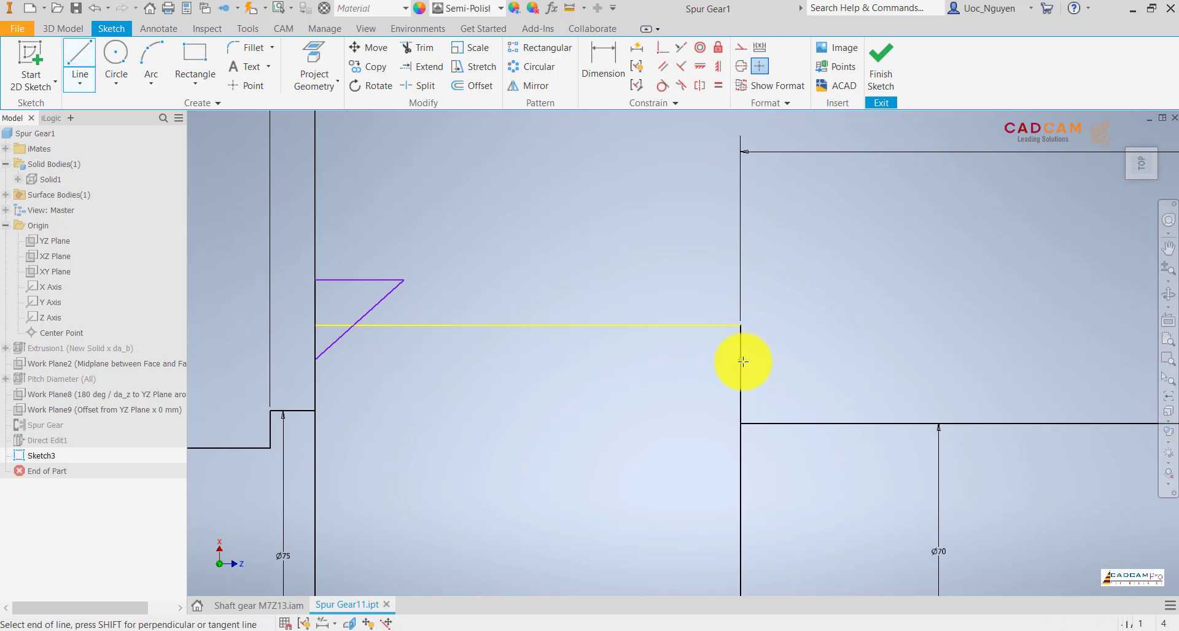
left_click(655, 282)
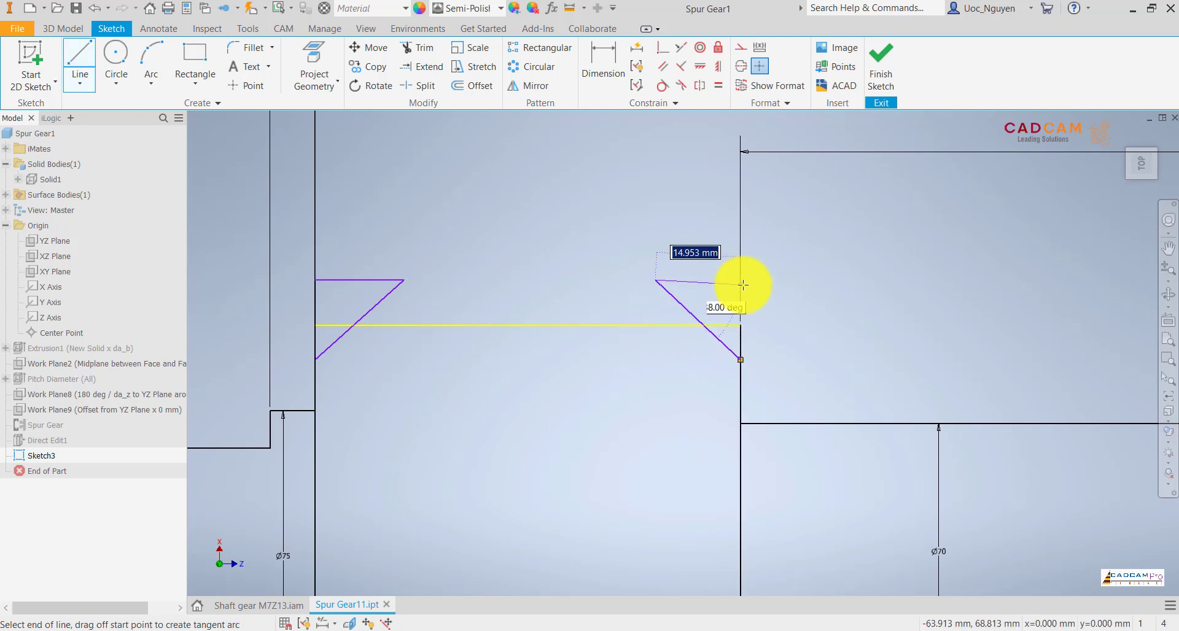
left_click(740, 280)
left_click(741, 359)
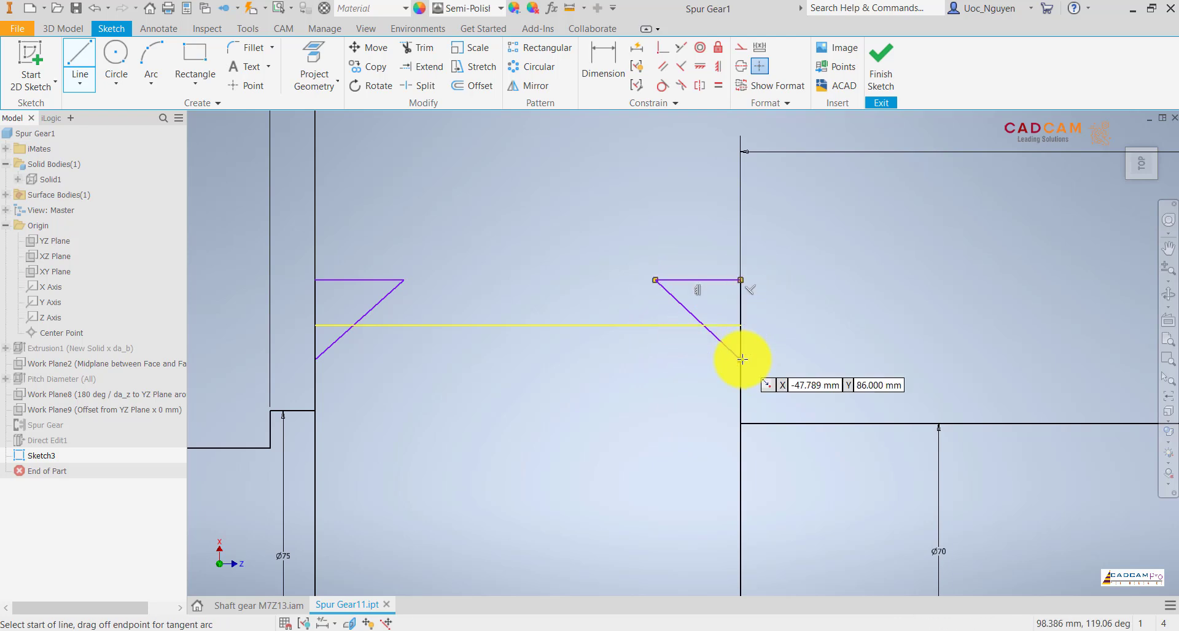
middle_click_drag(600, 356, 632, 352)
key("Escape")
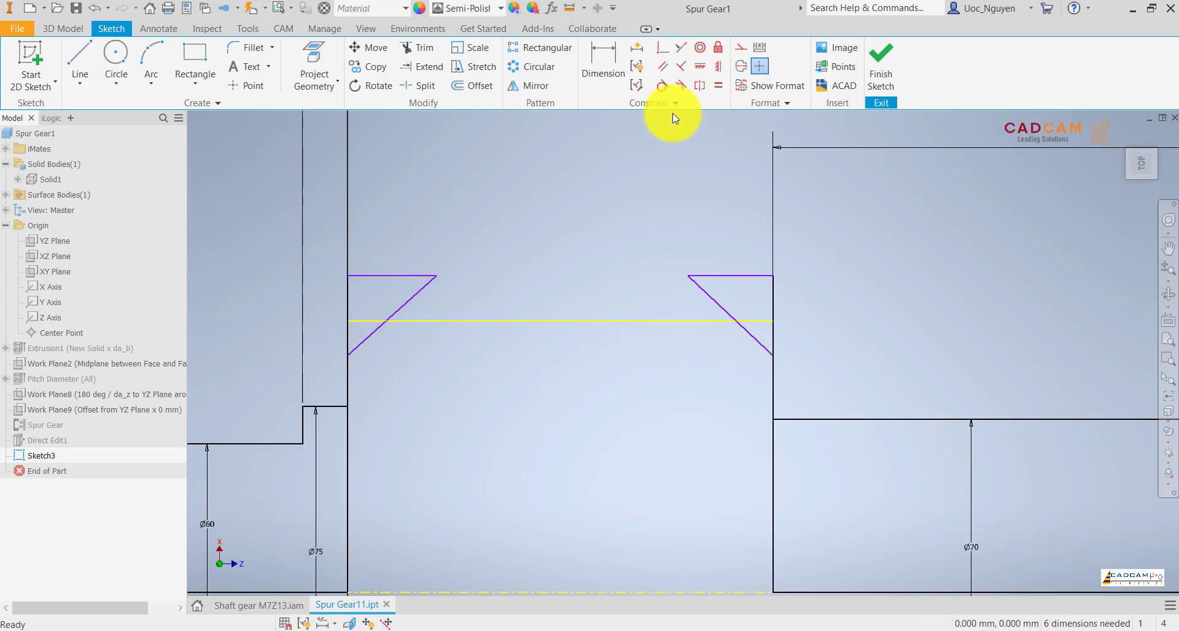
Step: Align the inner corners of the two chamfer triangles with a vertical constraint
left_click(699, 66)
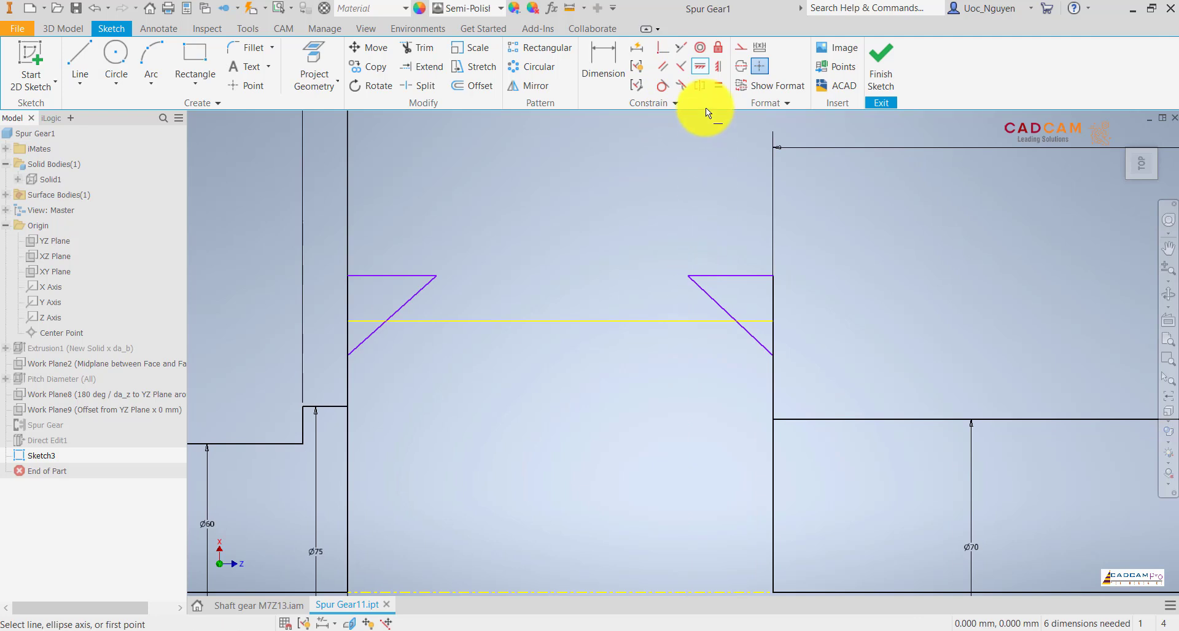
left_click(718, 66)
left_click(691, 276)
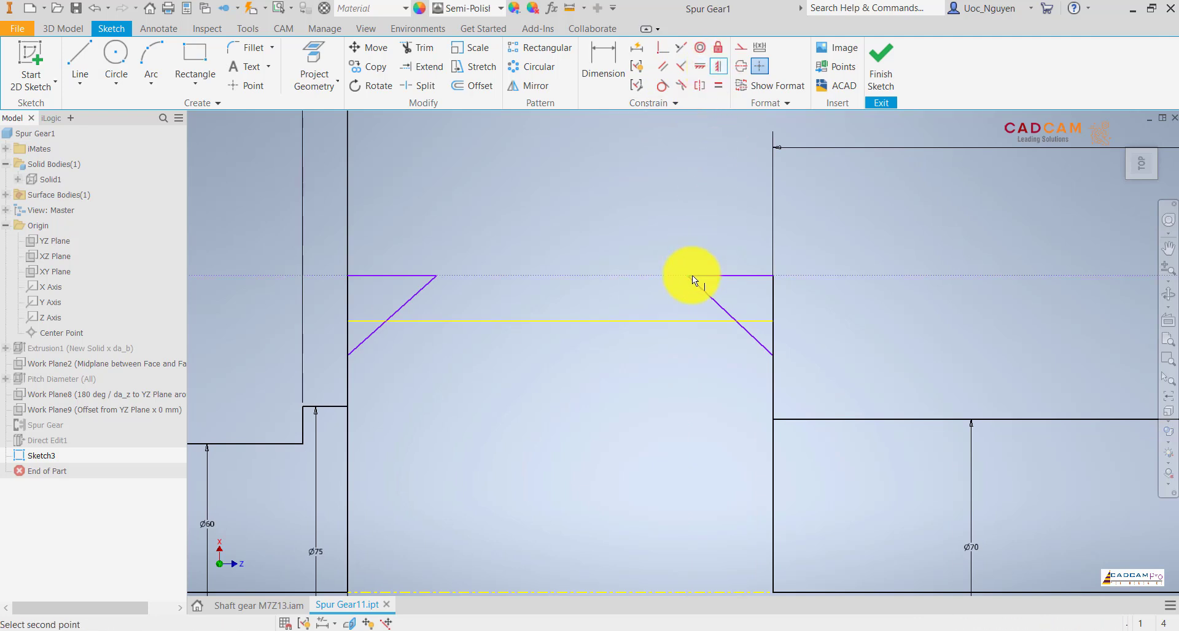
left_click(439, 276)
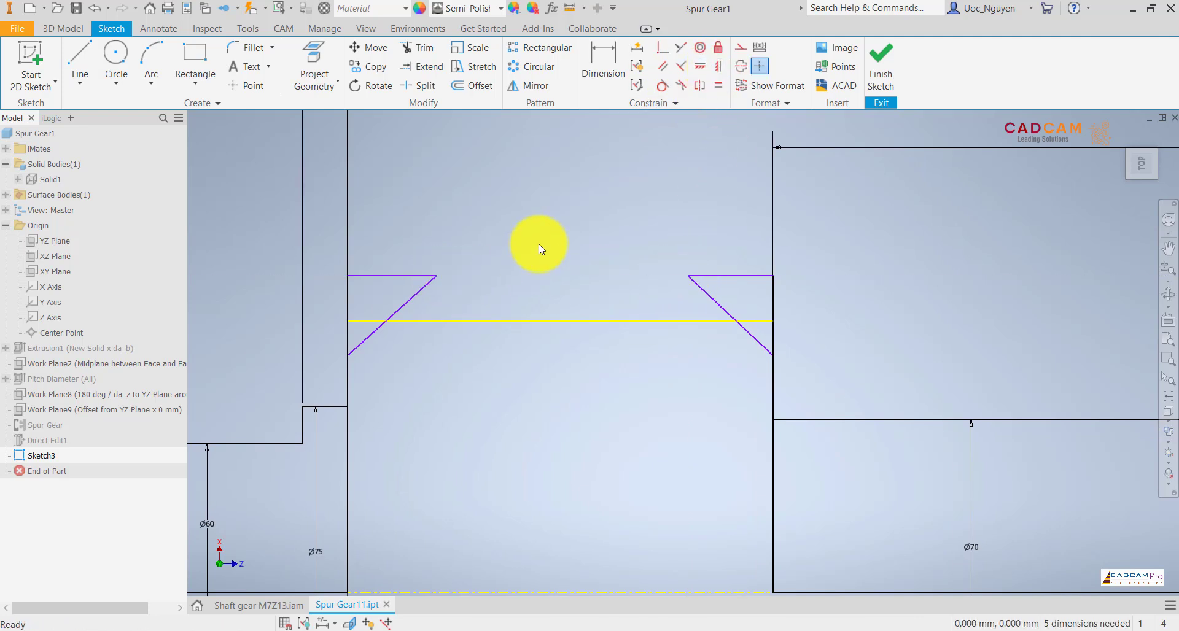
Step: Dimension the left triangle's lower corner 3 mm below the gear's top line
key("d")
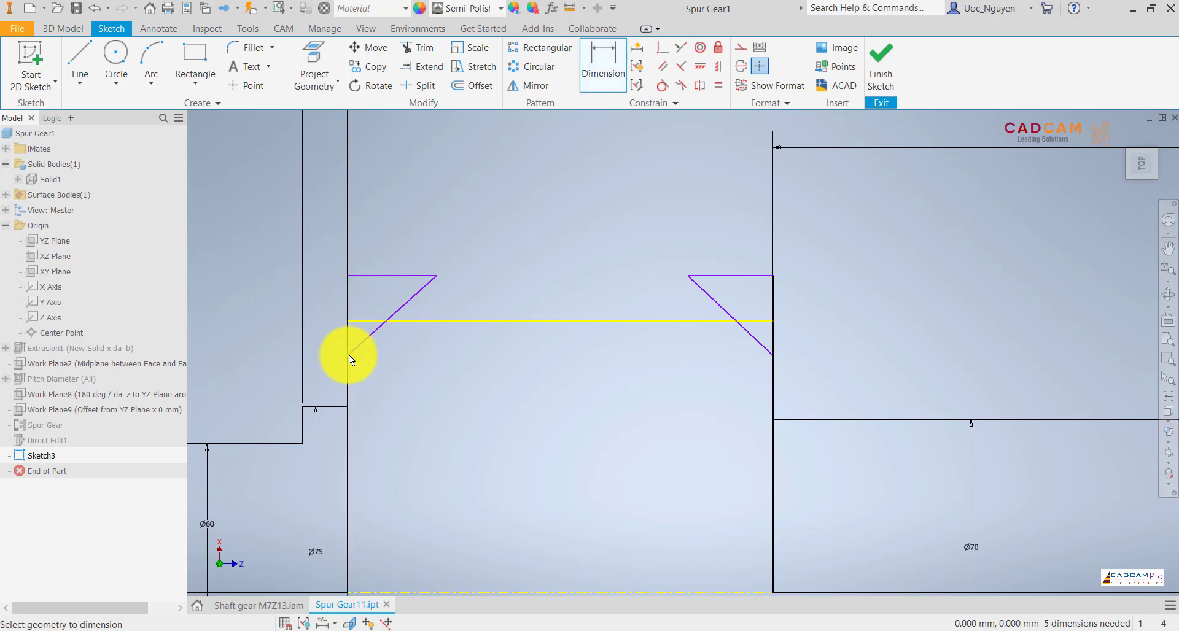
mouse_move(349, 355)
left_click(348, 356)
left_click(359, 321)
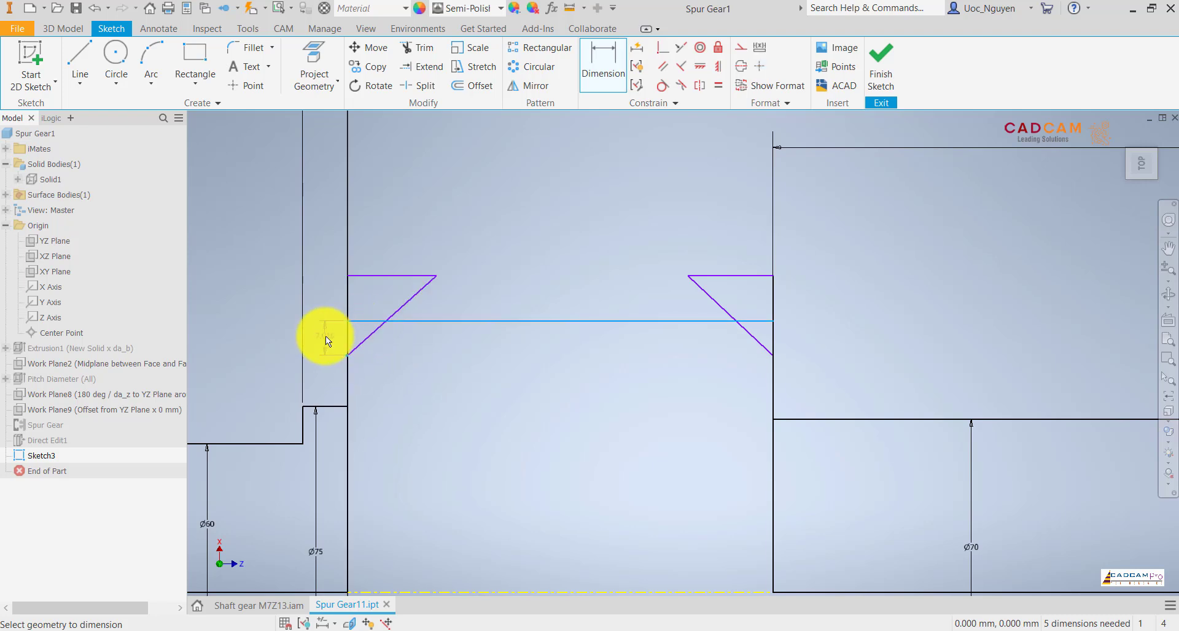
left_click(326, 335)
type("3")
key("Return")
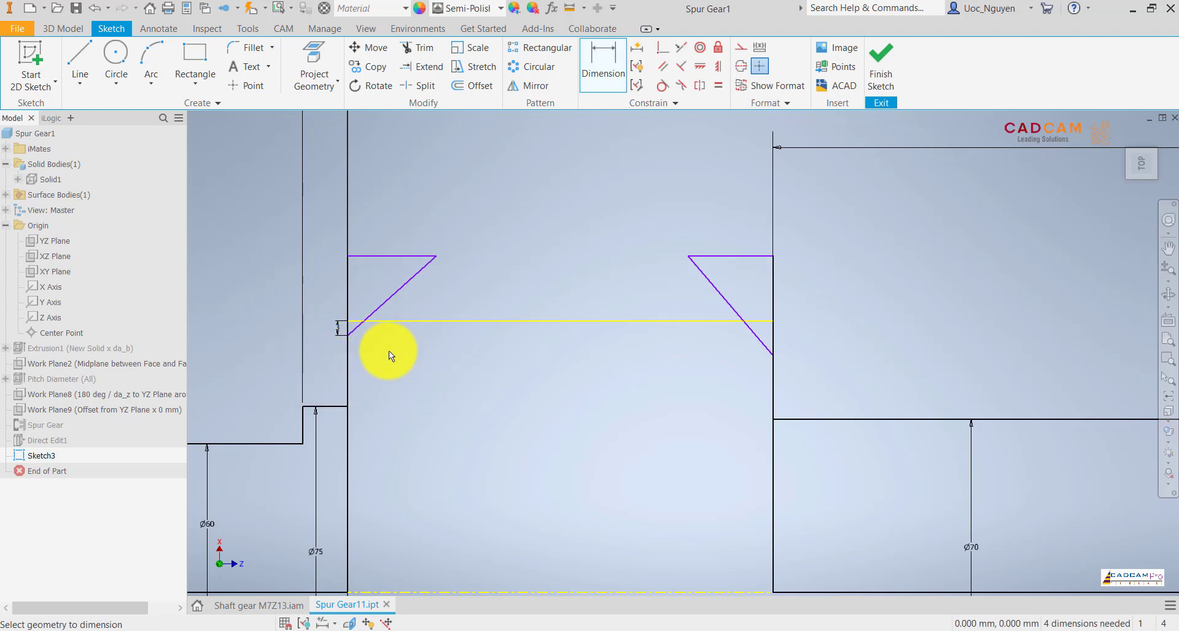
Step: Dimension the right triangle's lower corner 3 mm below the gear's top line
left_click(773, 355)
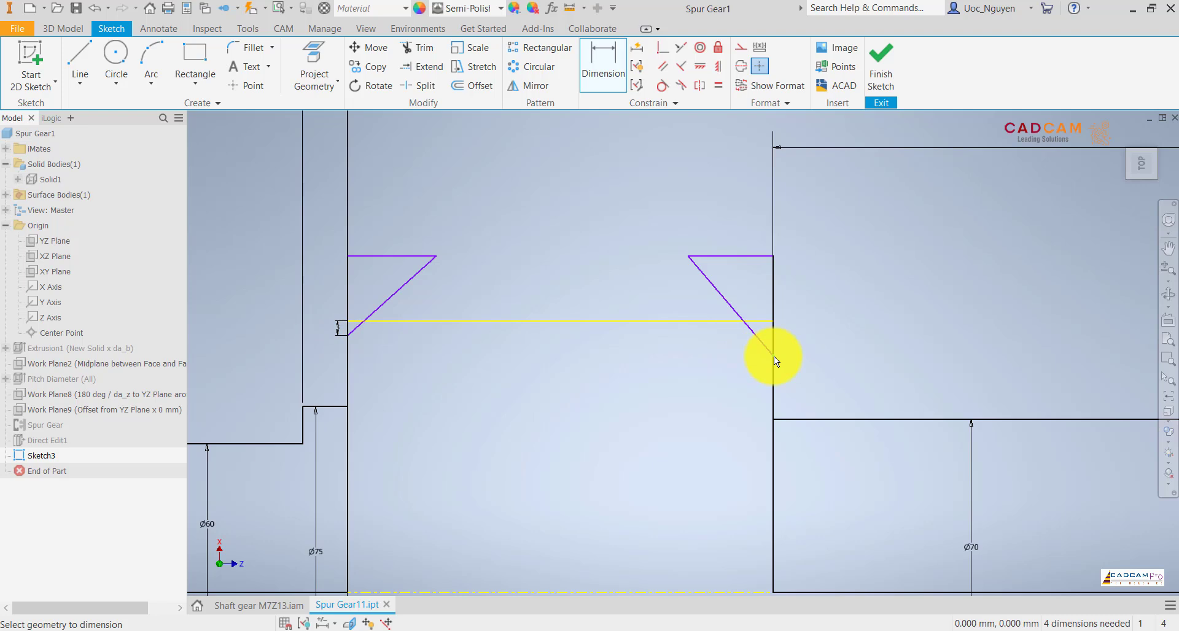
left_click(765, 321)
left_click(813, 330)
type("3")
key("Return")
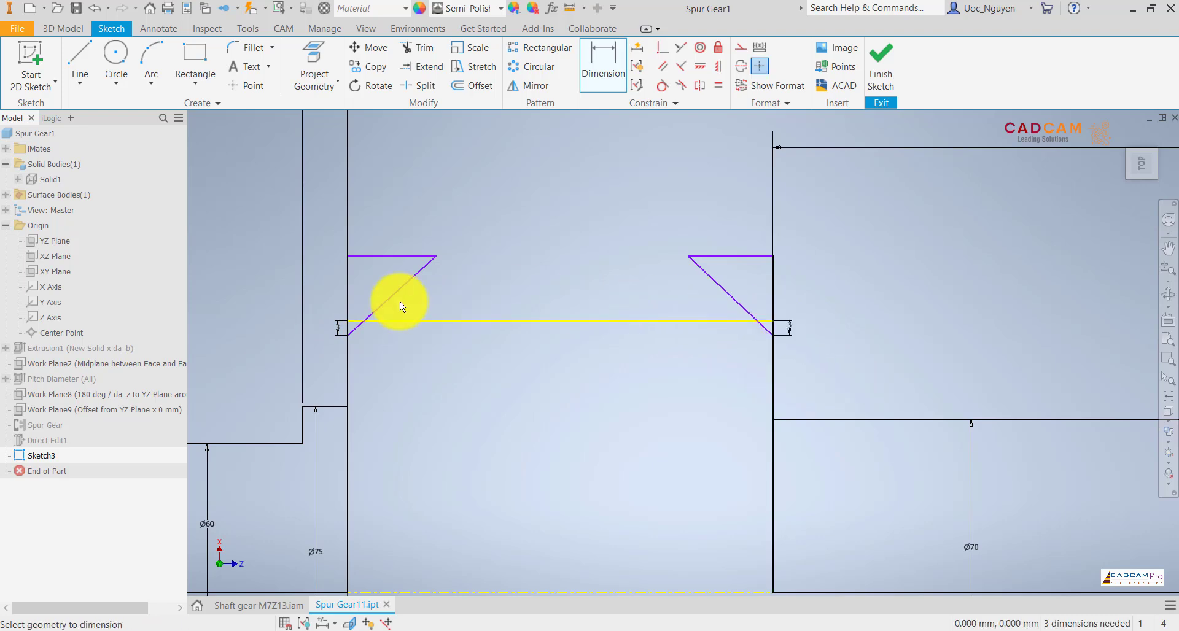
Step: Dimension the angle between the vertical and sloped lines of both chamfer triangles as 45 degrees
left_click(351, 304)
left_click(371, 282)
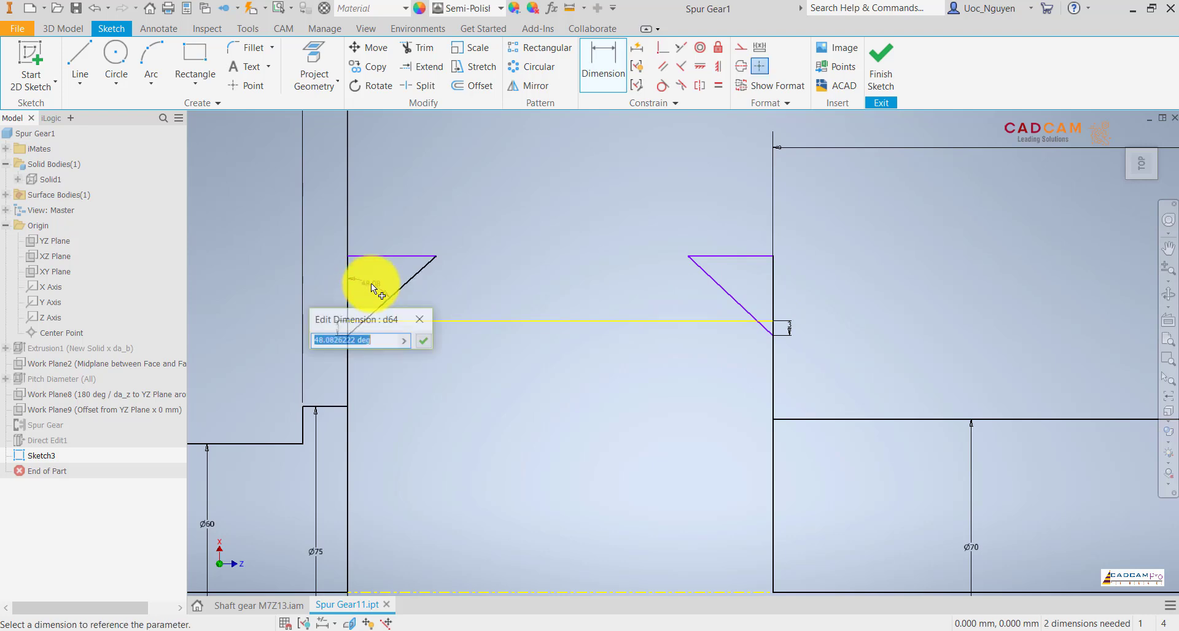
type("45")
key("Return")
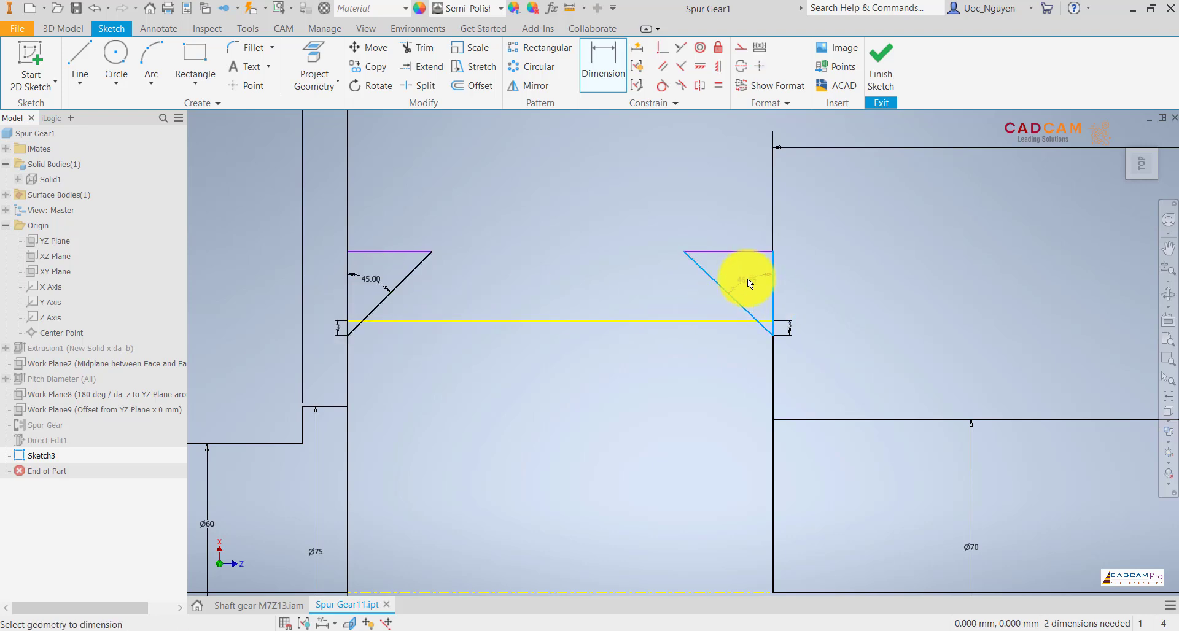
left_click(748, 280)
type("45")
key("Return")
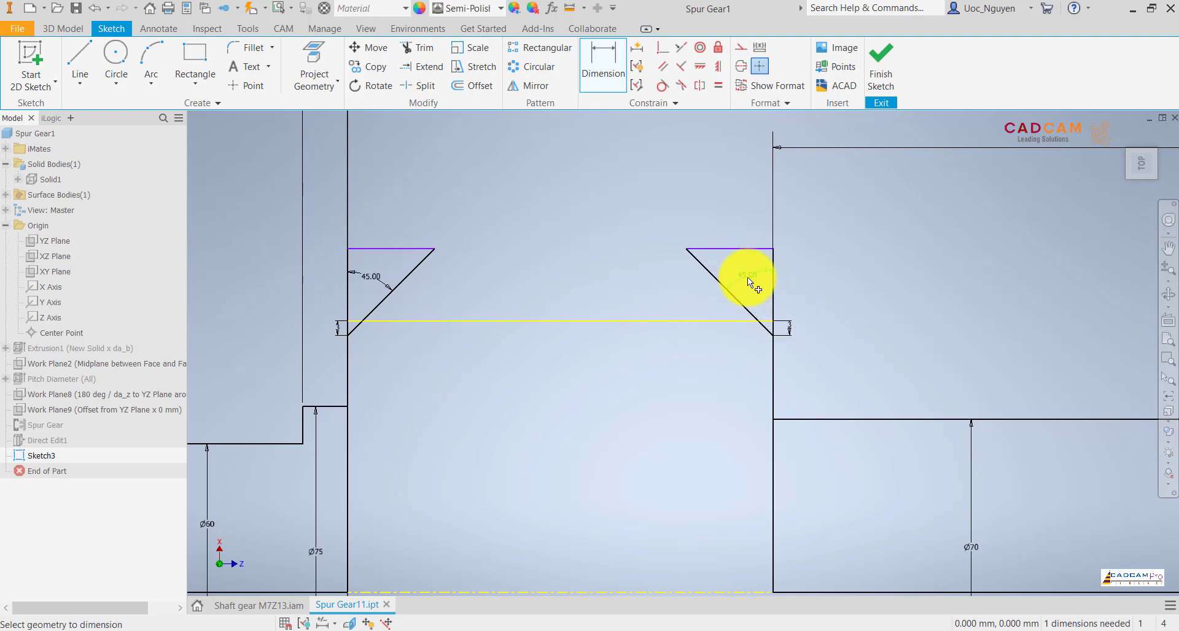
key("Escape")
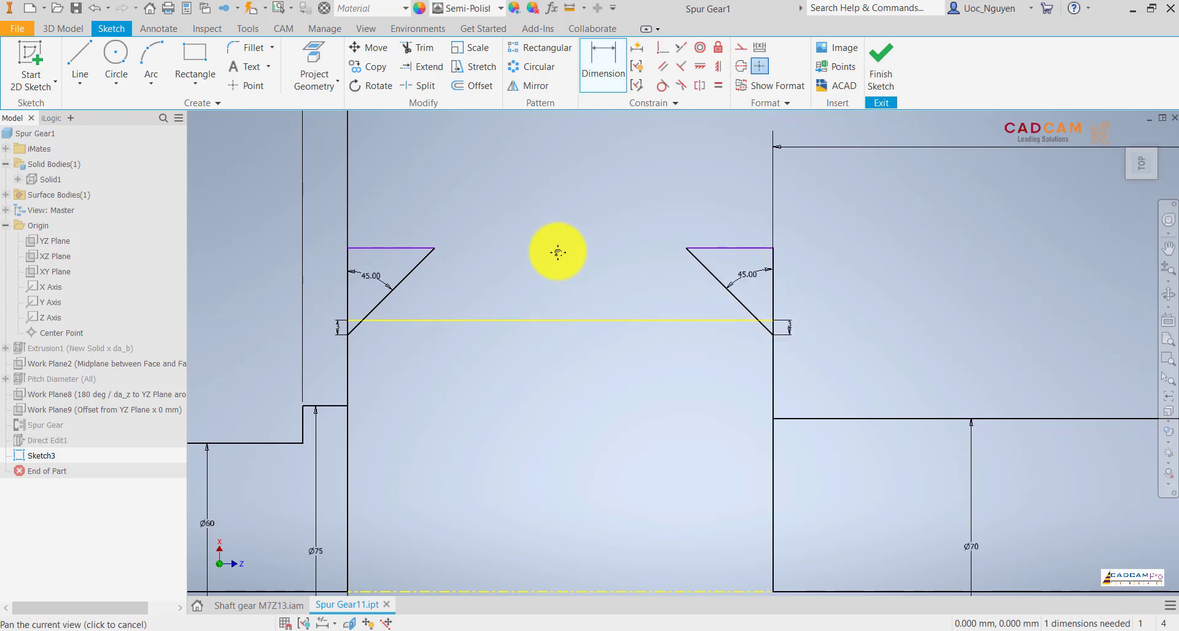
scroll(543, 228, "up", 3)
left_click(590, 84)
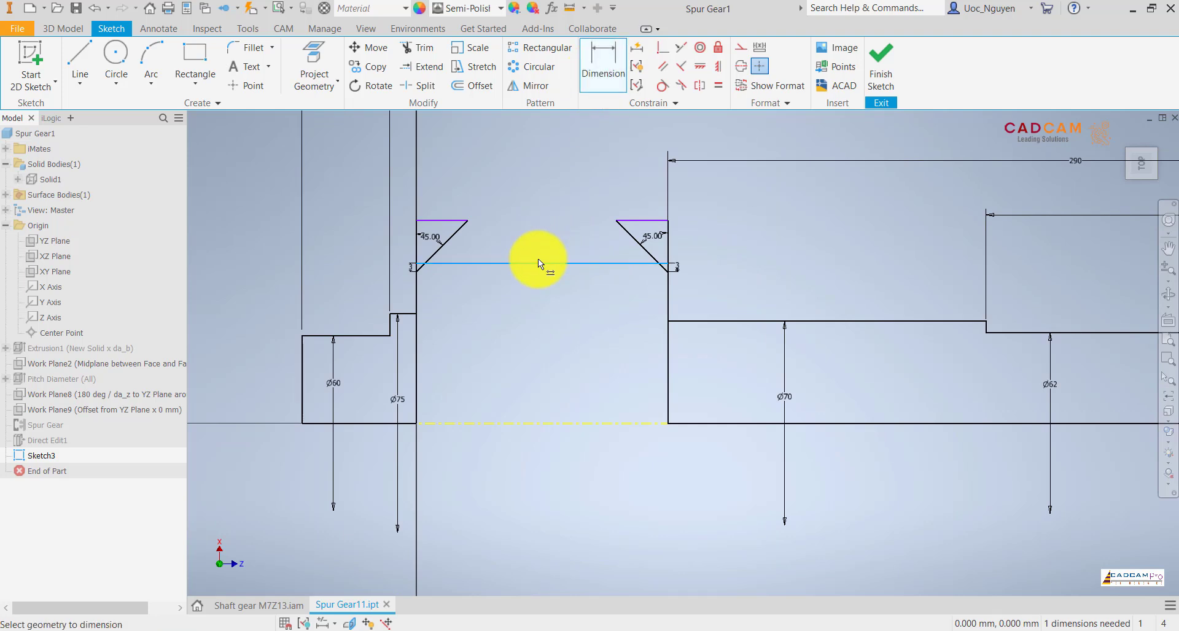
left_click(538, 263)
left_click(539, 422)
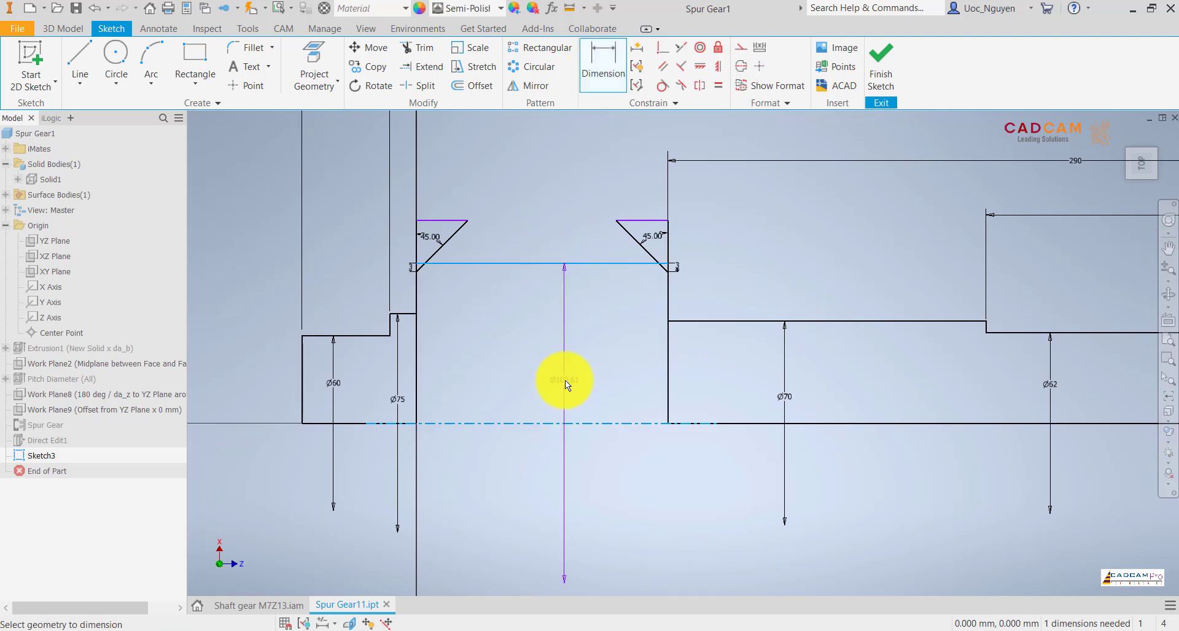
scroll(551, 381, "down", 3)
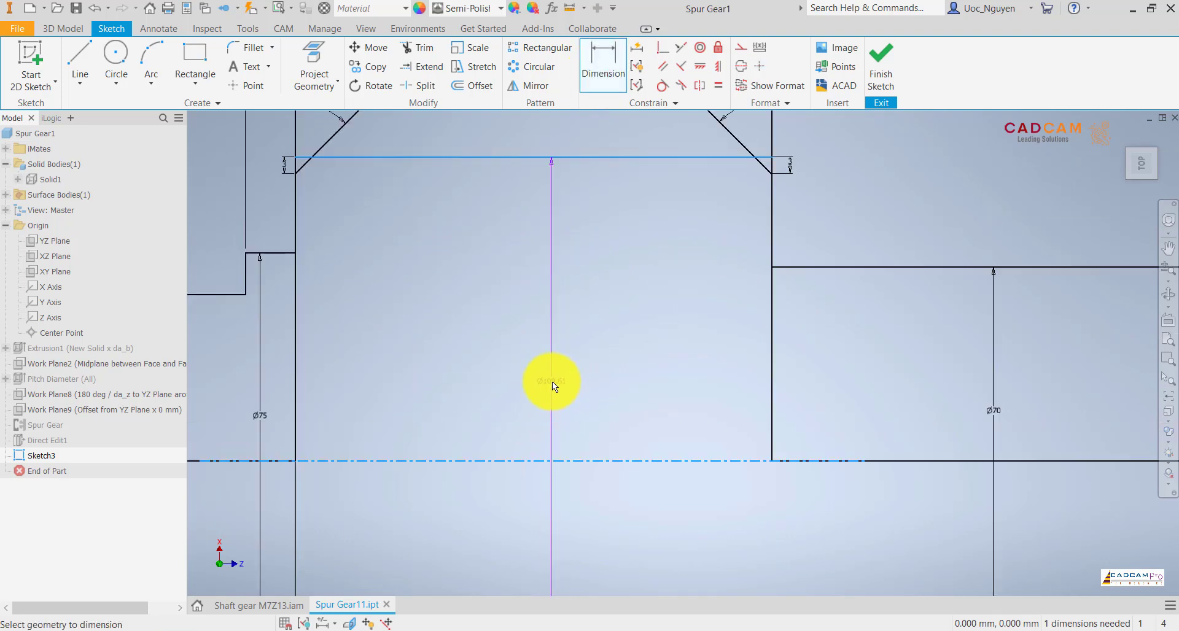
scroll(551, 381, "up", 2)
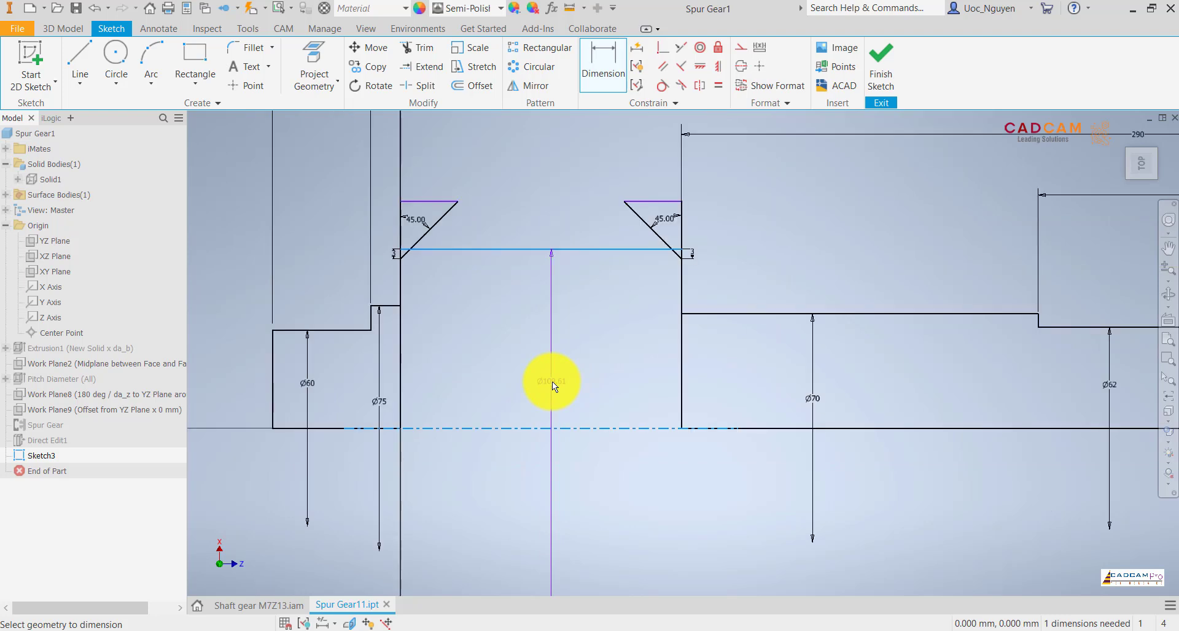
key("Escape")
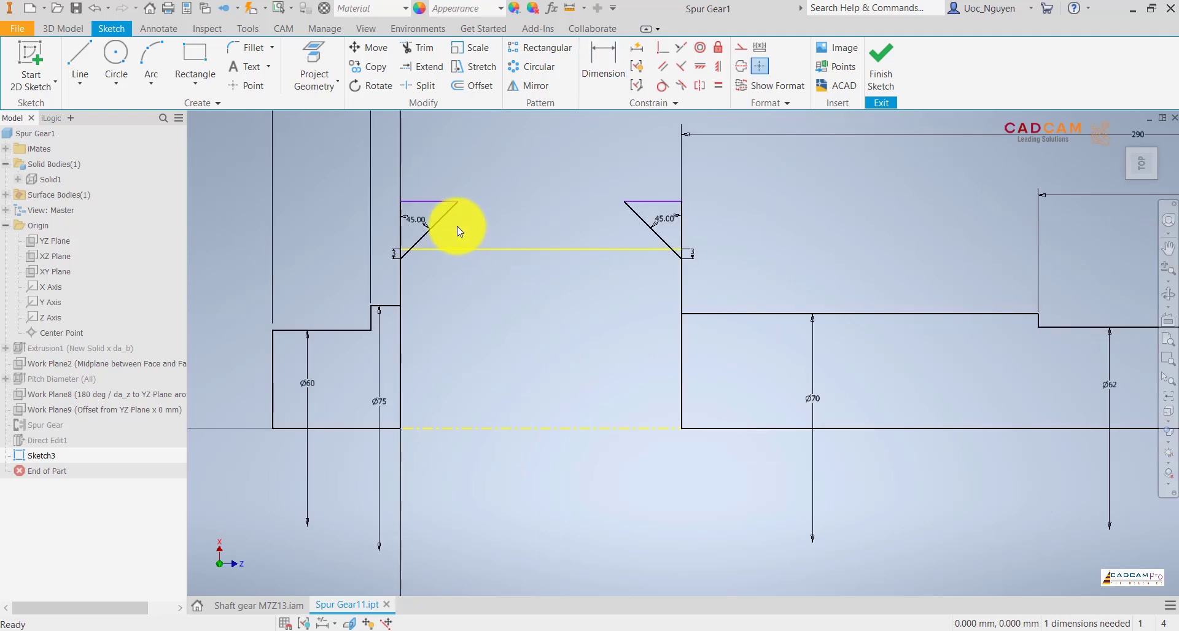
Step: Sketch a horizontal line just above the gear's top line, spanning from its left side line to its right side line
scroll(455, 229, "down", 3)
left_click(78, 66)
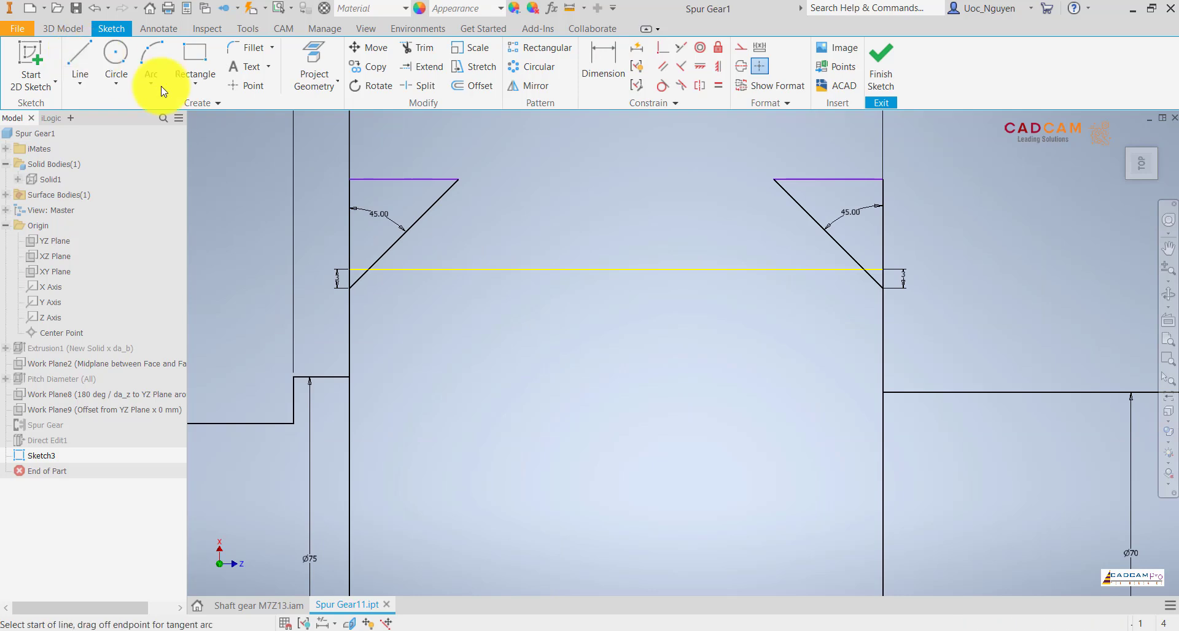
left_click(349, 240)
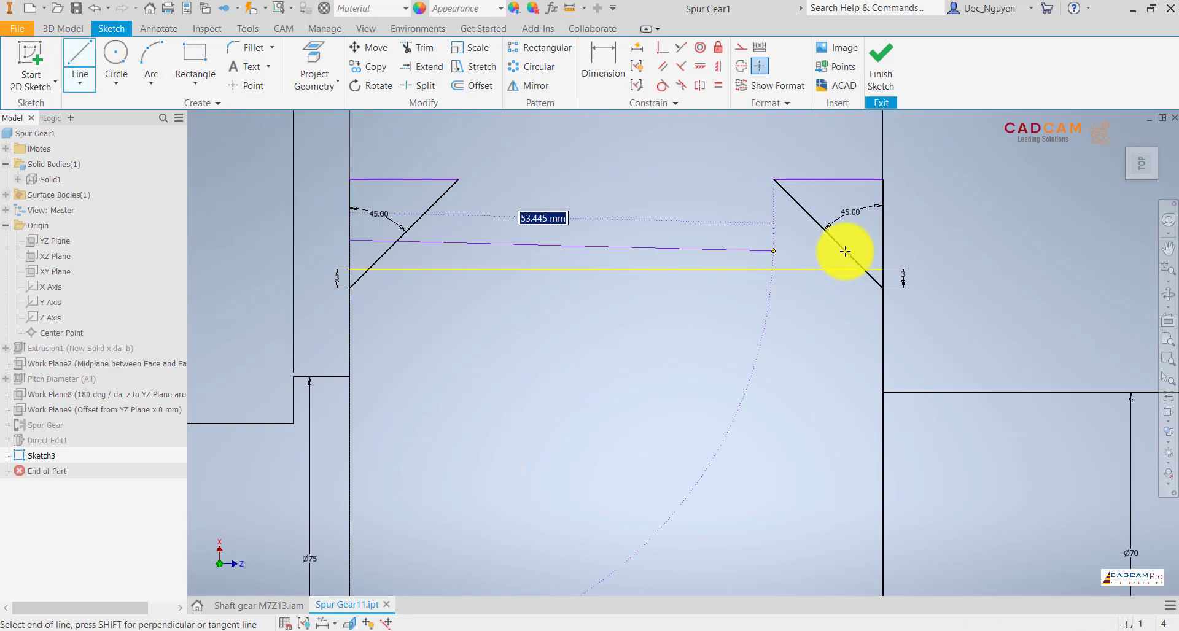
double_click(881, 240)
key("Escape")
Step: Convert the gear's projected top line to construction geometry
left_click(731, 269)
right_click(703, 270)
left_click(770, 280)
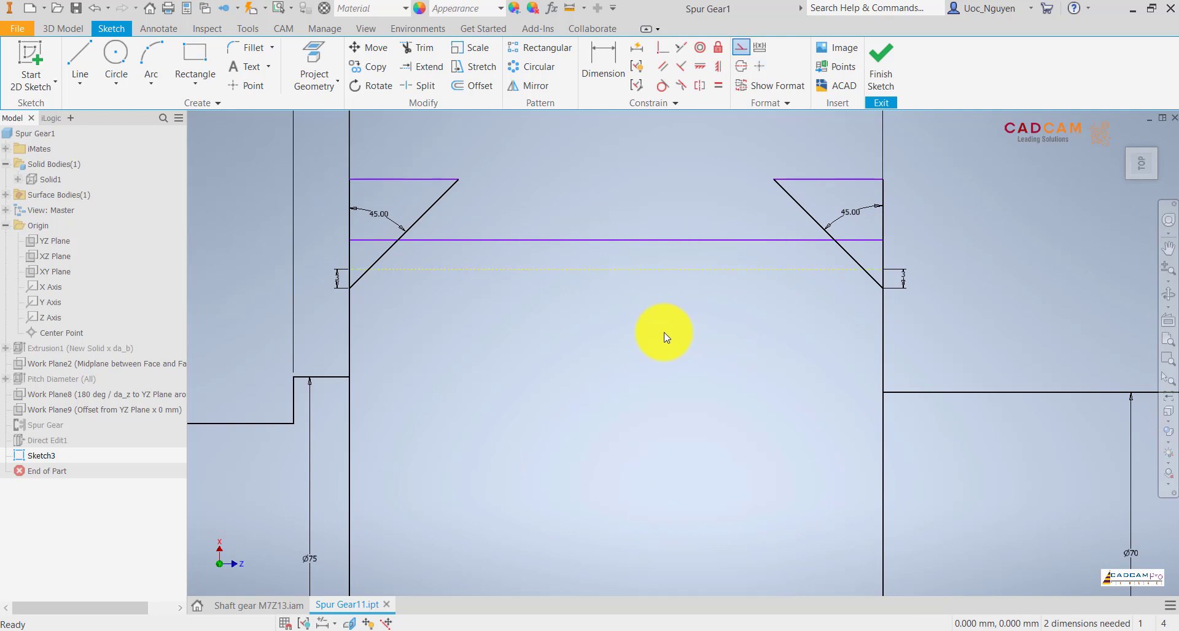
Step: Dimension the new horizontal line as a 111 mm diameter about the shaft centerline
scroll(657, 313, "up", 3)
key("d")
left_click(668, 239)
left_click(670, 456)
left_click(672, 398)
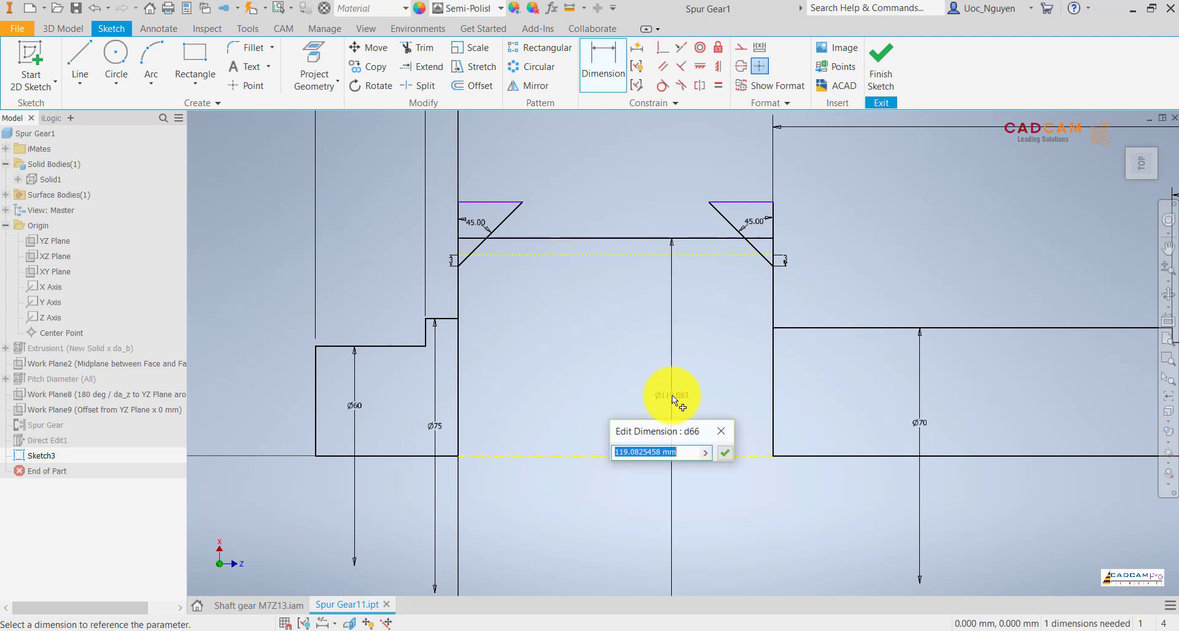
type("111")
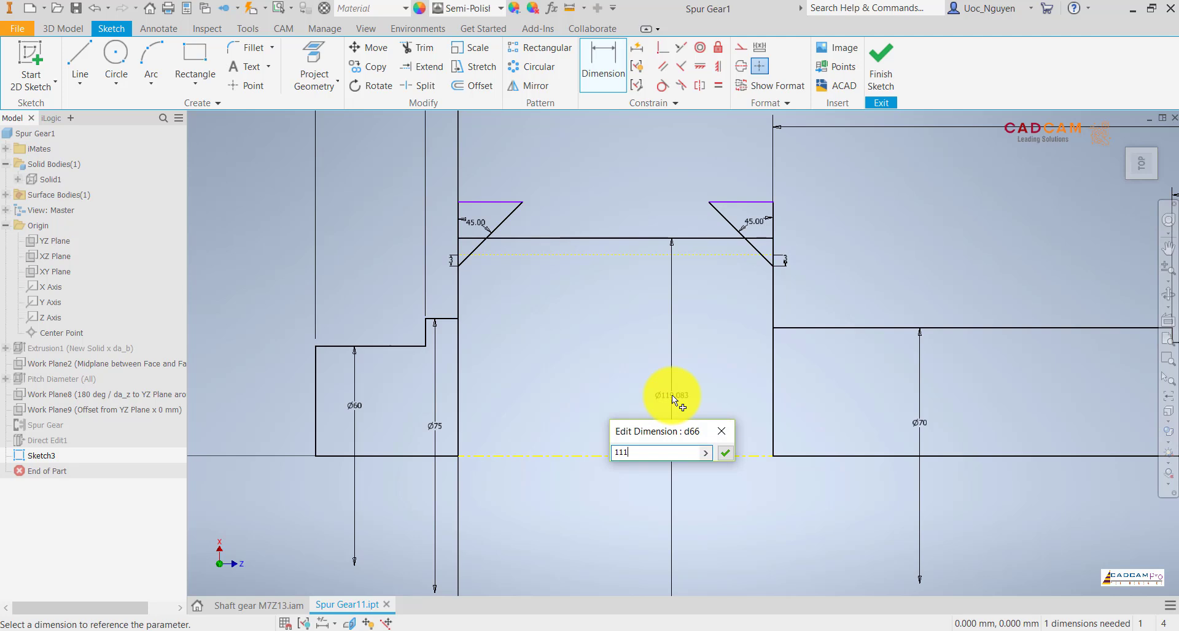
key("Return")
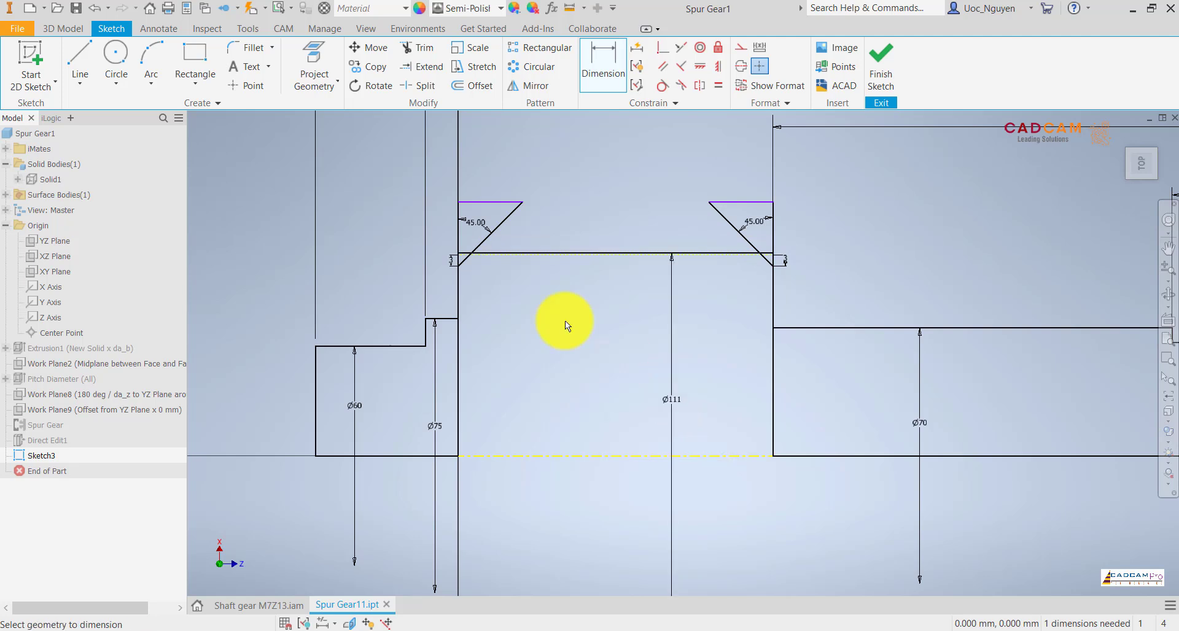
Step: Convert the 111 mm diameter line to construction geometry
scroll(487, 265, "up", 5)
scroll(433, 259, "down", 4)
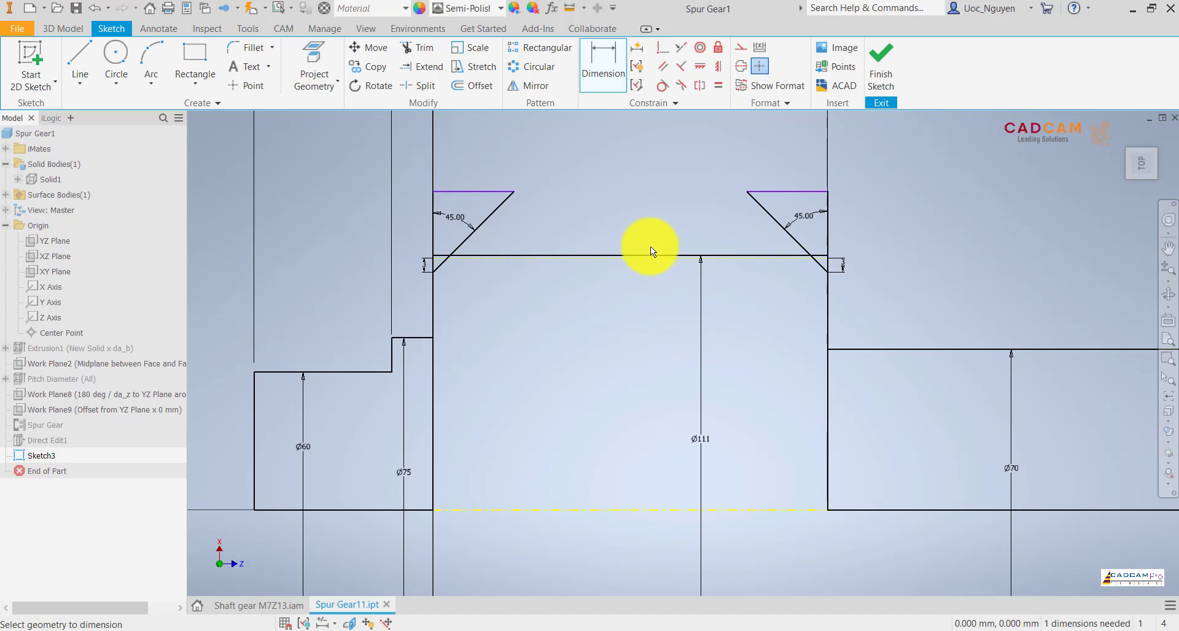
right_click(597, 285)
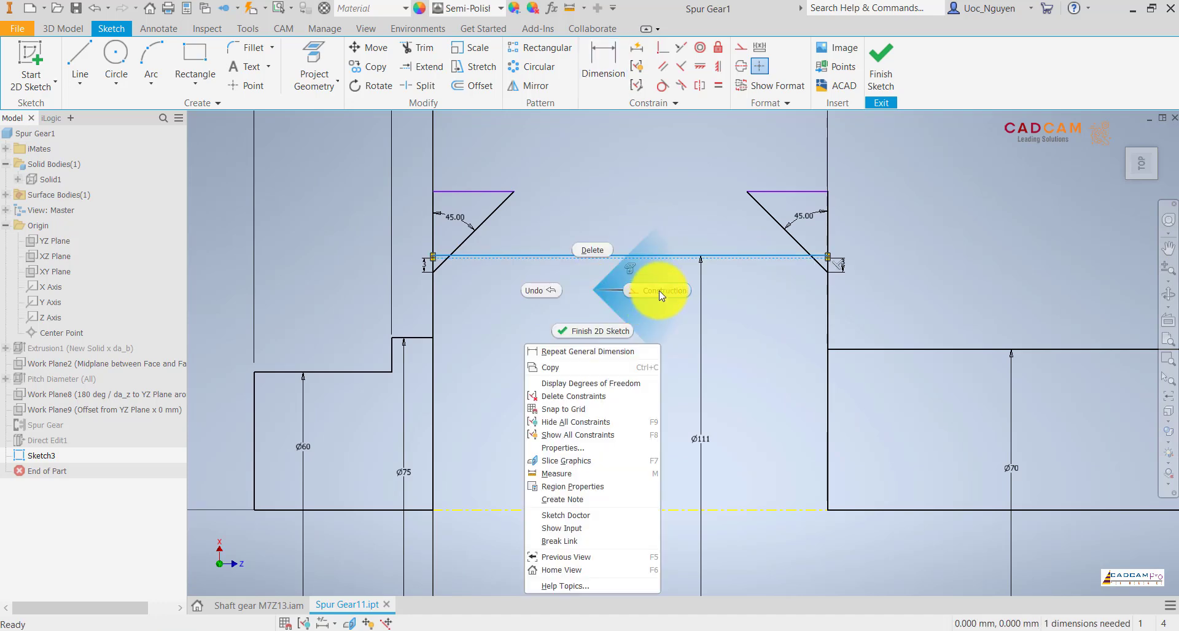
left_click(654, 298)
left_click(662, 256)
right_click(646, 217)
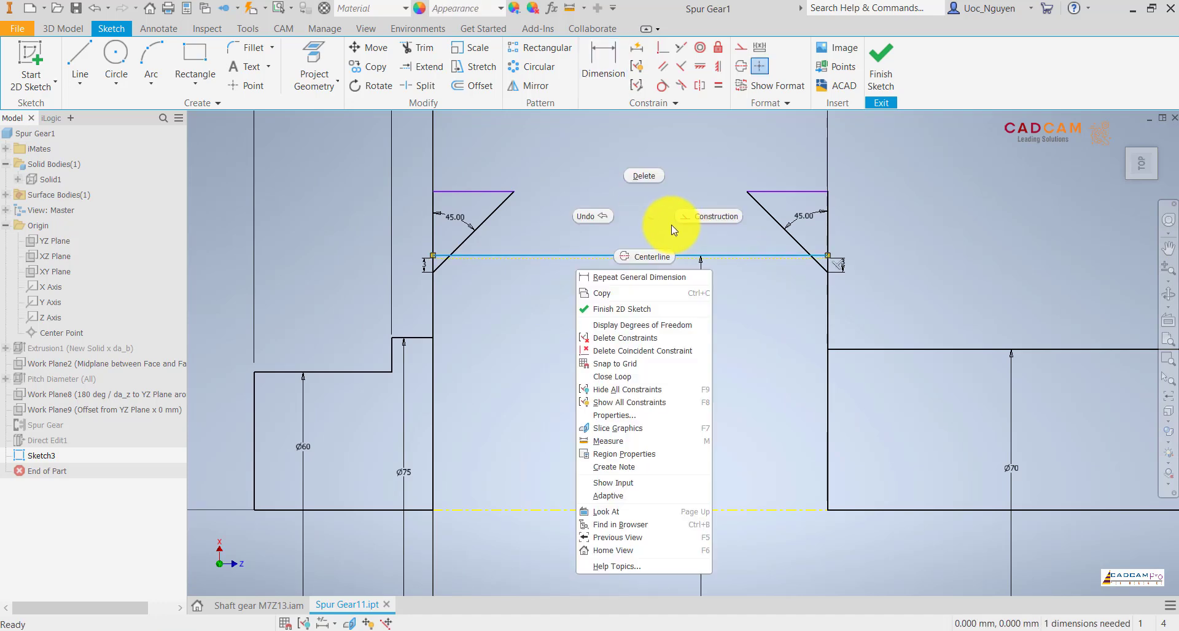
left_click(699, 216)
Step: Finish the shaft sketch and make the gear's solid body visible
scroll(671, 224, "down", 3)
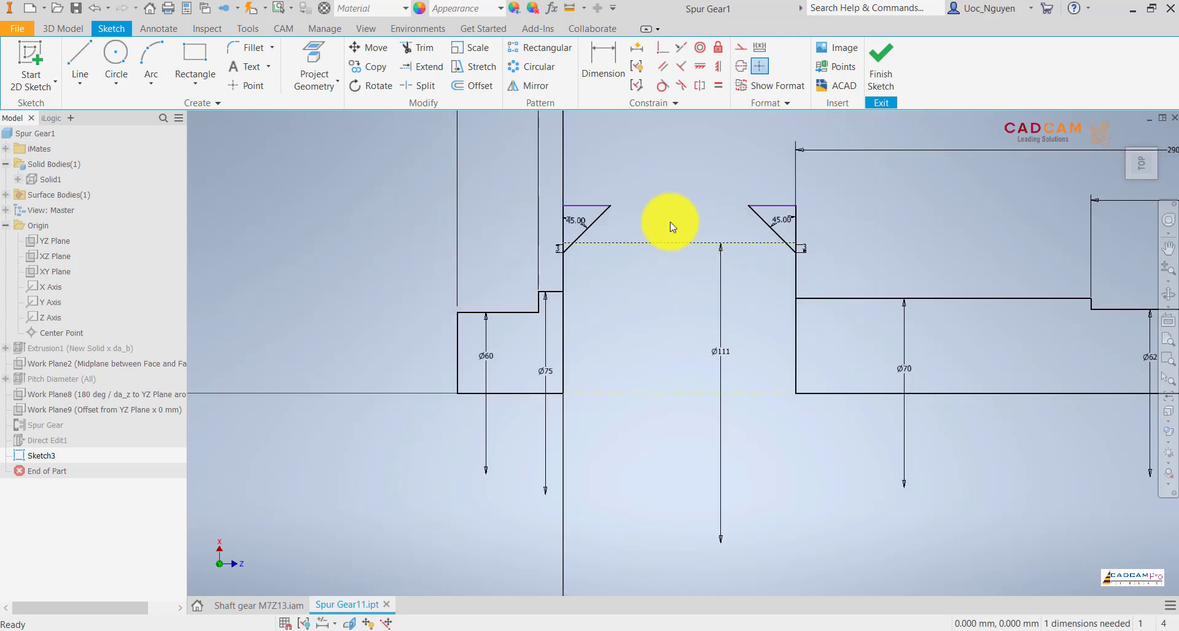
middle_click_drag(491, 279, 307, 285)
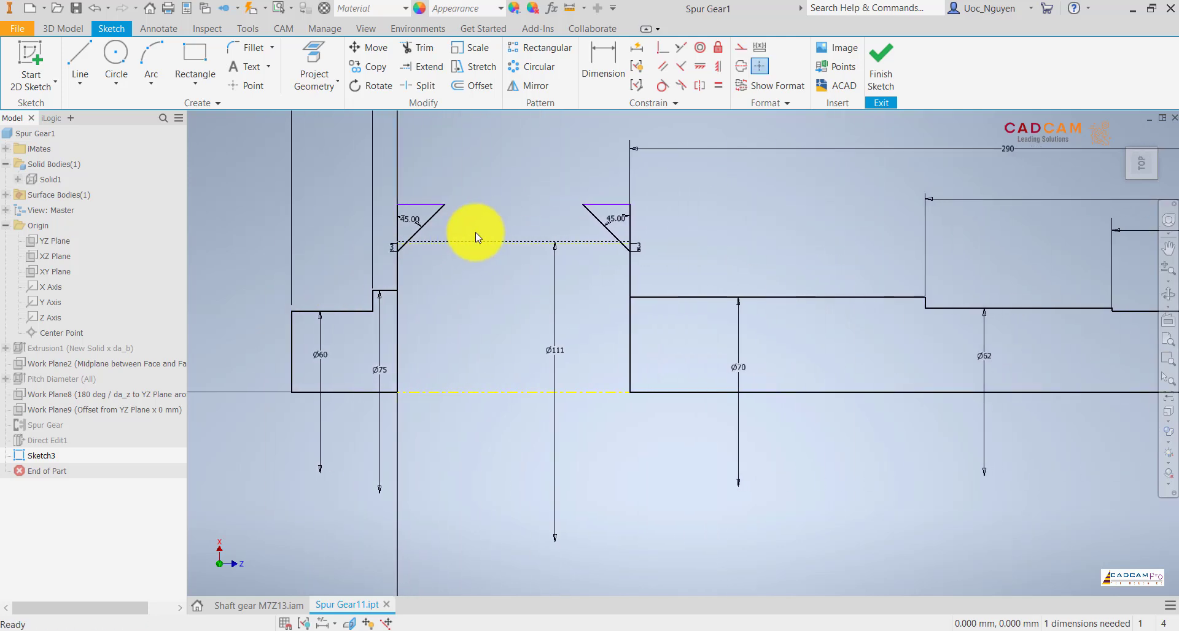
middle_click_drag(468, 239, 463, 281)
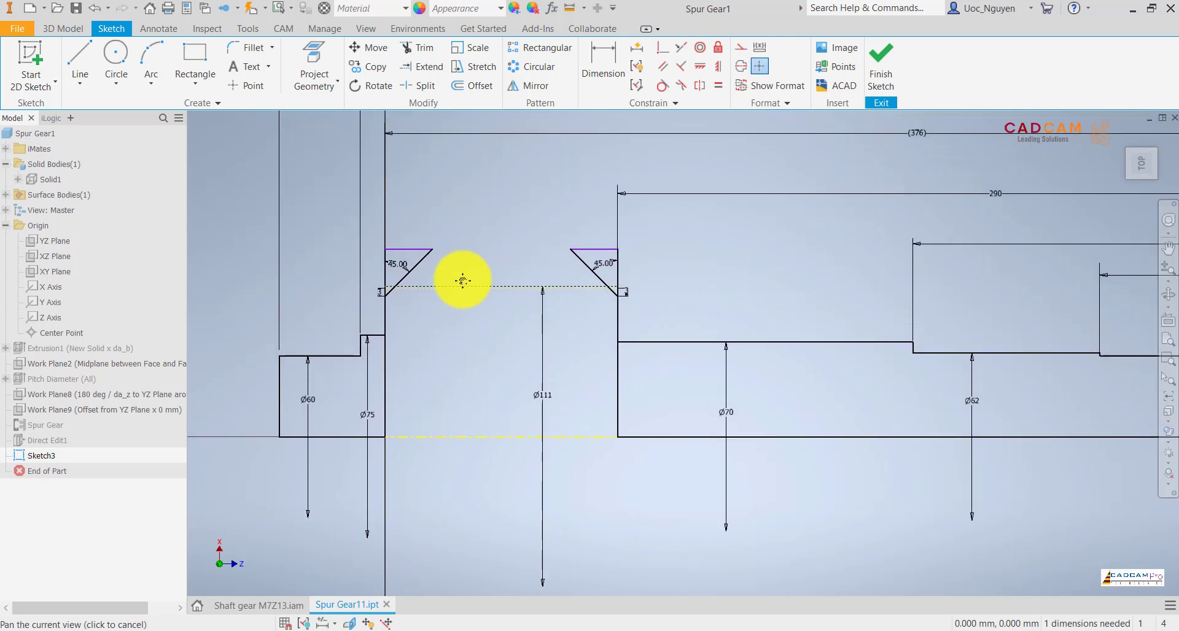
left_click(883, 66)
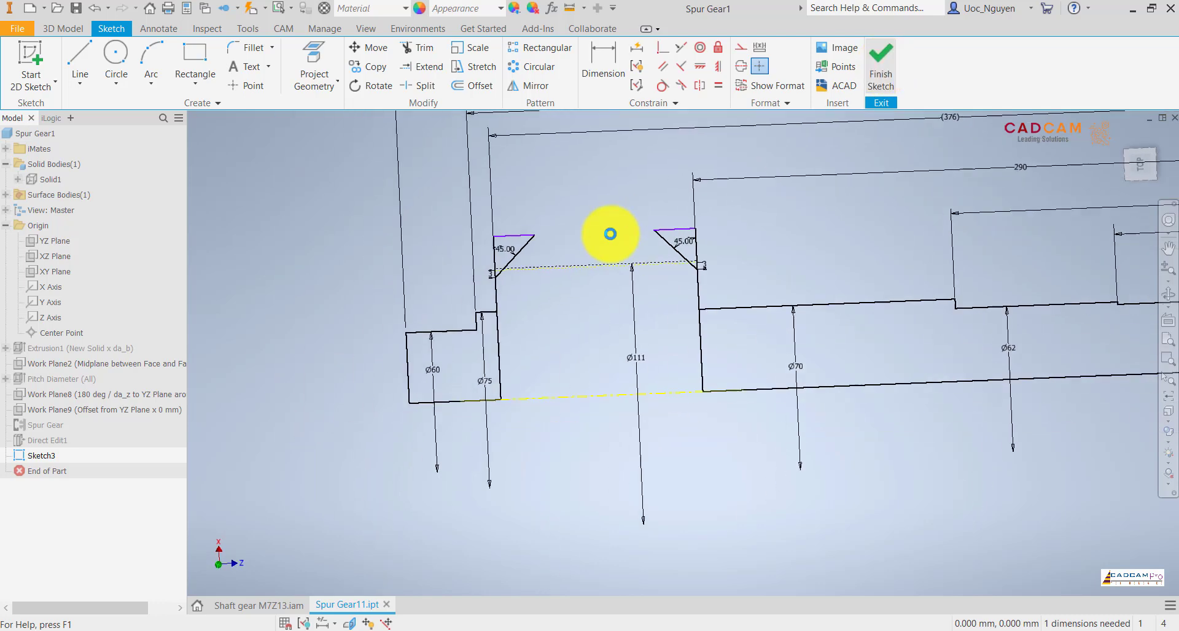
right_click(46, 178)
left_click(76, 239)
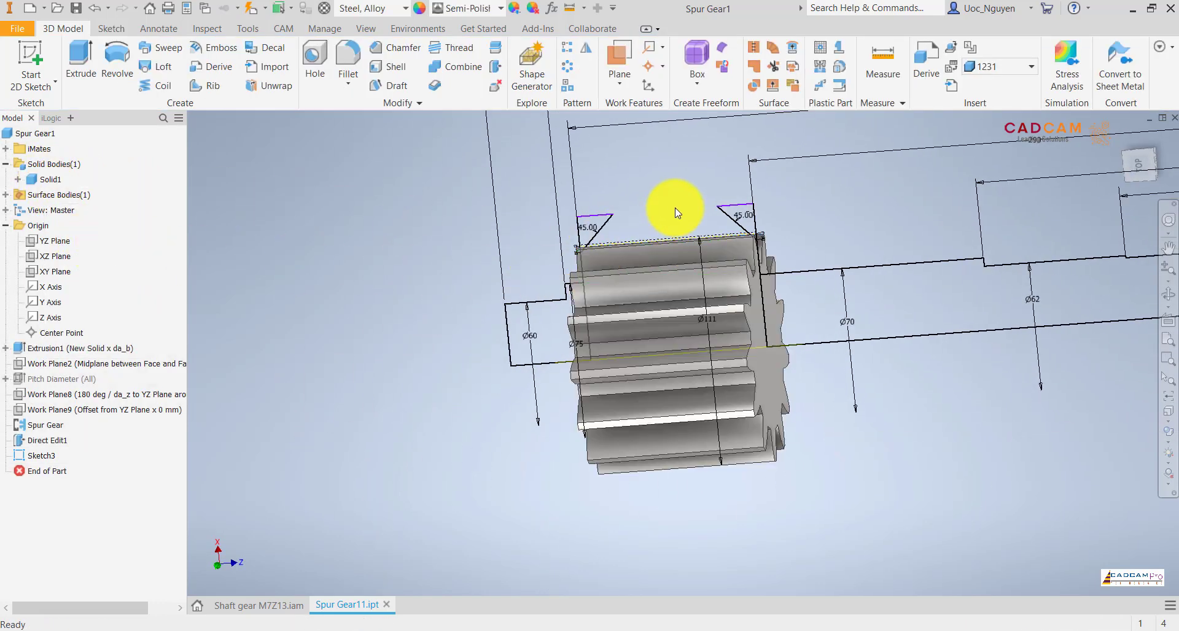
Step: Revolve the stepped shaft profiles on both sides of the gear 360 degrees about the centerline, joined to the gear, keeping the Revolve command active
middle_click_drag(672, 207, 544, 223, "shift")
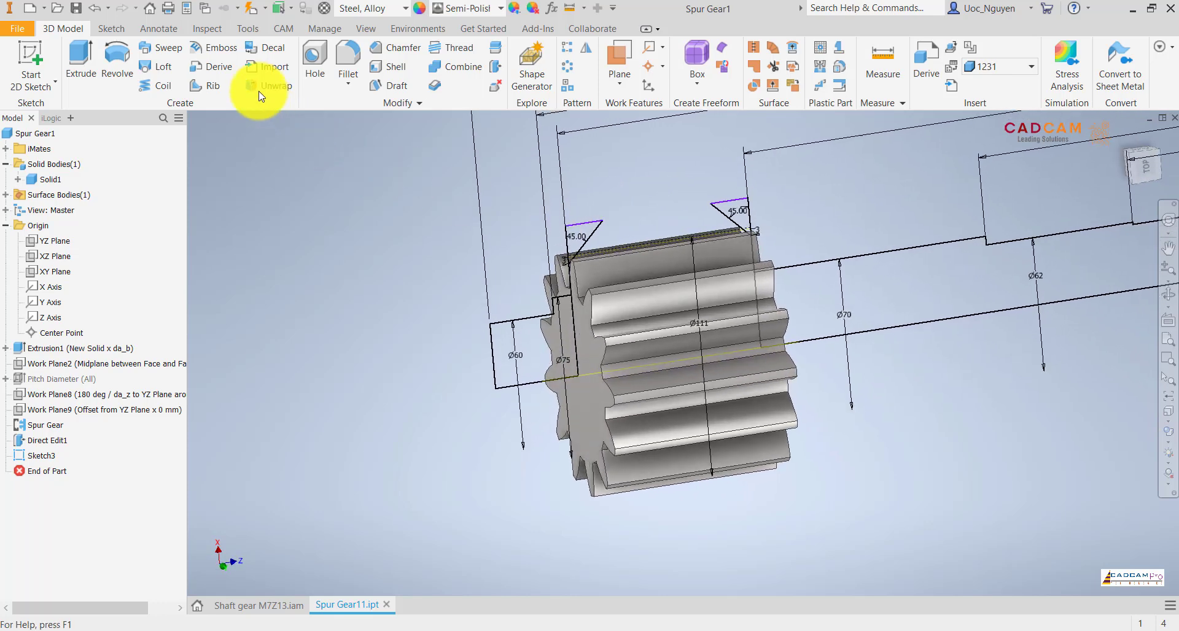
left_click(113, 59)
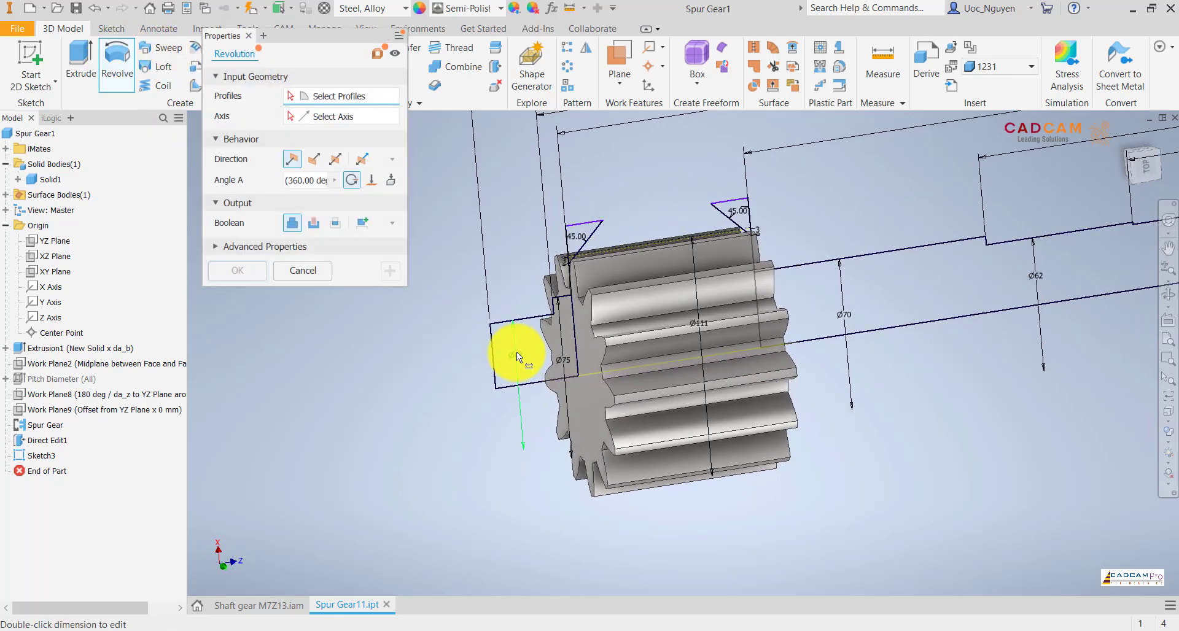
left_click(532, 354)
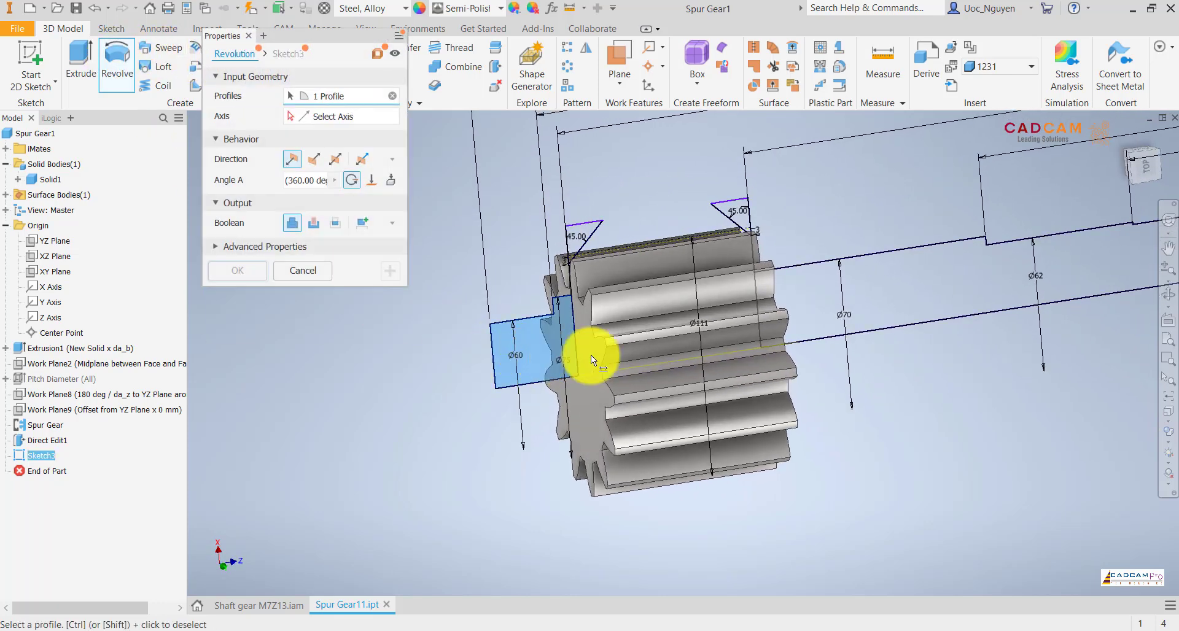
left_click(882, 301)
left_click(326, 119)
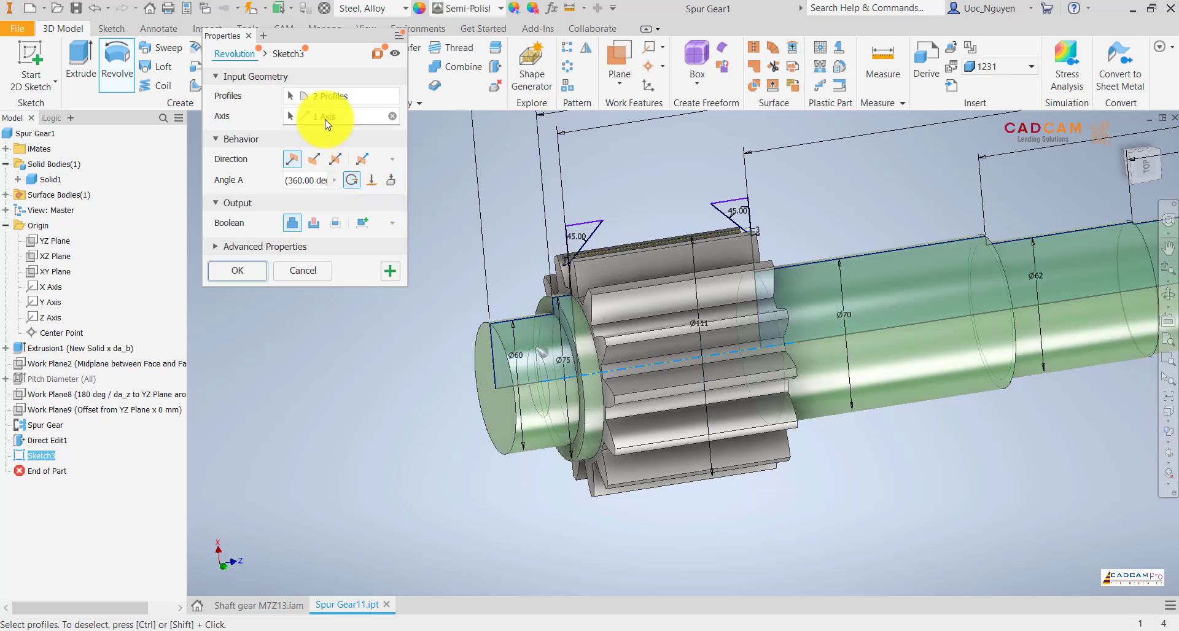
left_click(390, 270)
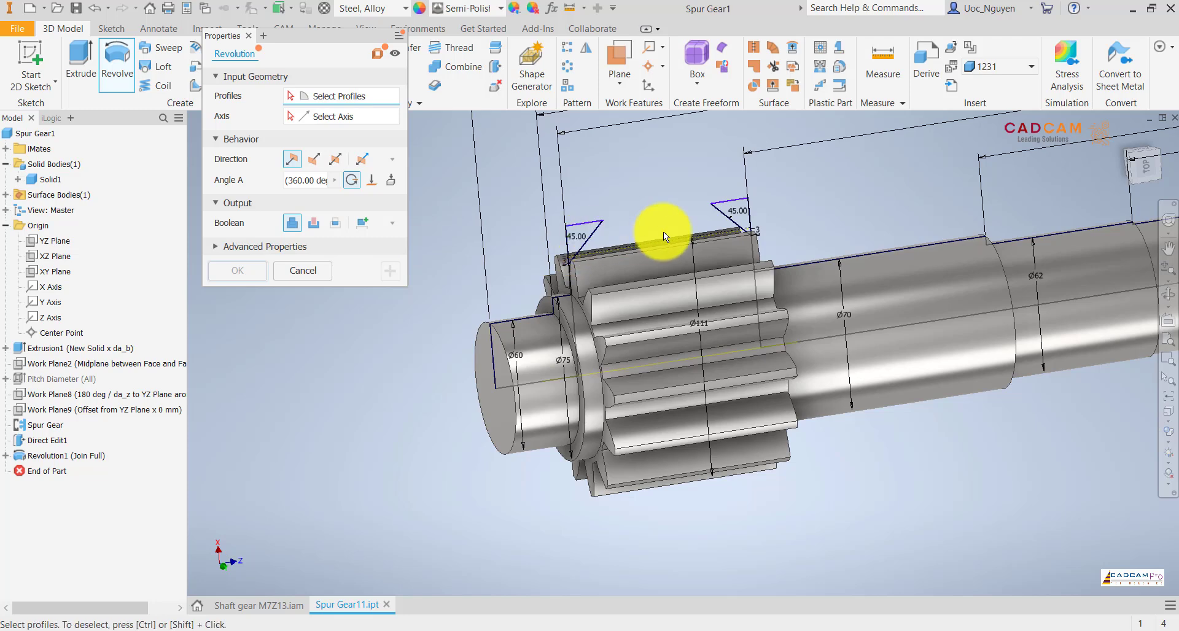
Step: Revolve both chamfer triangles 360 degrees about the shaft centerline as a cut through the ends of the gear teeth
scroll(583, 237, "down", 3)
left_click(510, 231)
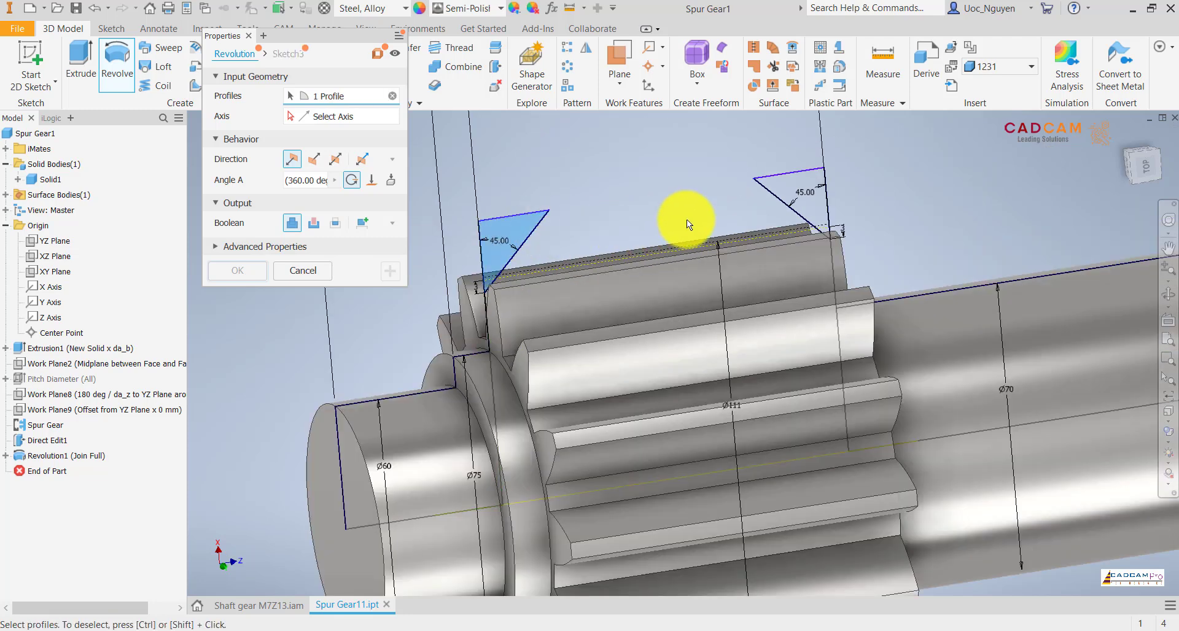
left_click(783, 189)
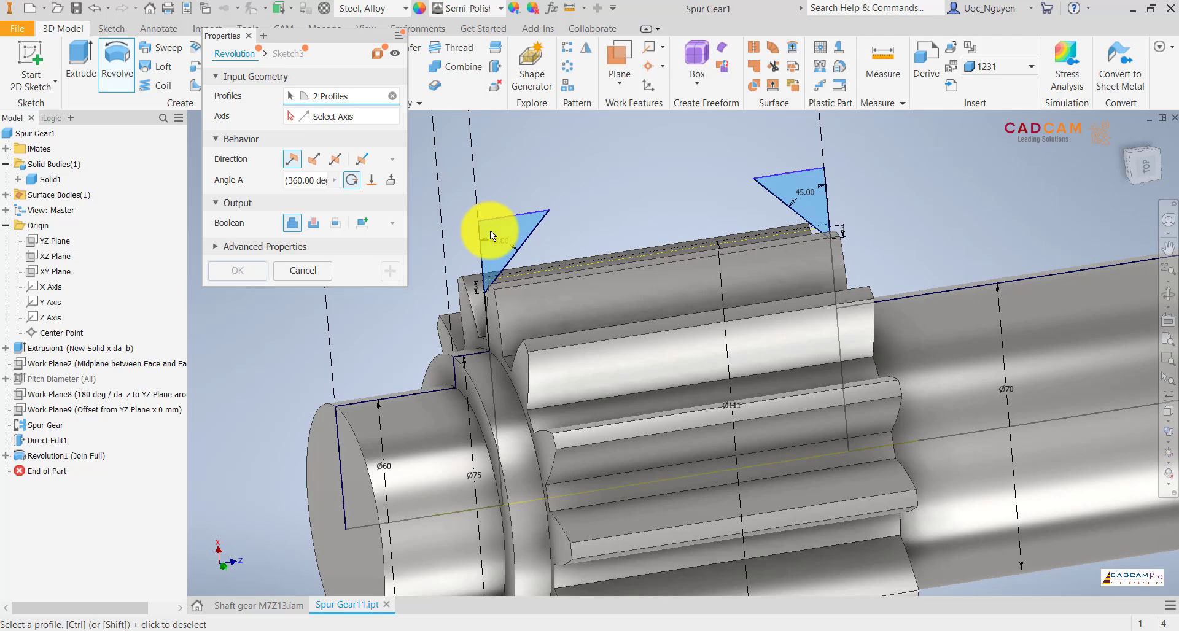
scroll(490, 230, "down", 3)
scroll(503, 267, "down", 3)
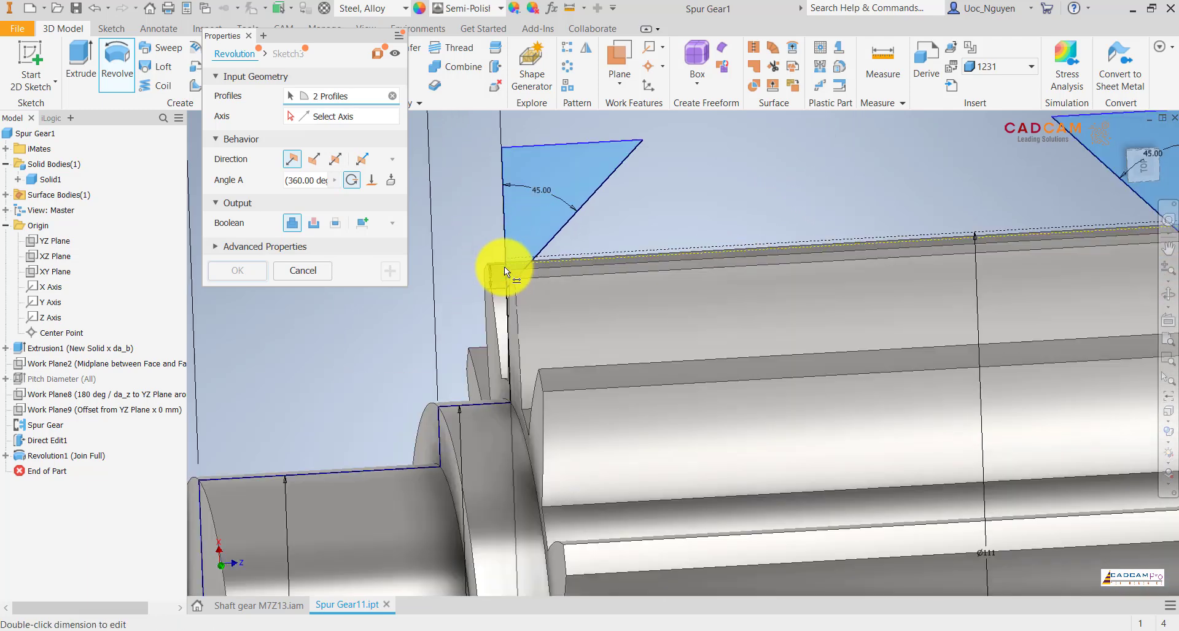
left_click(314, 223)
scroll(613, 220, "up", 4)
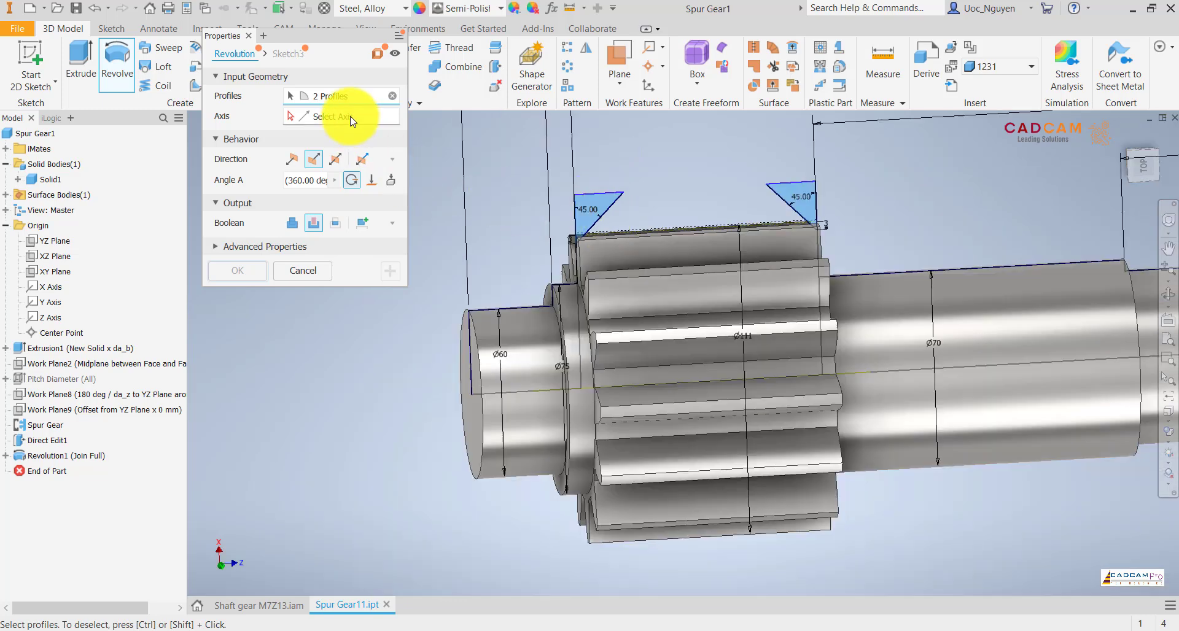
left_click(352, 119)
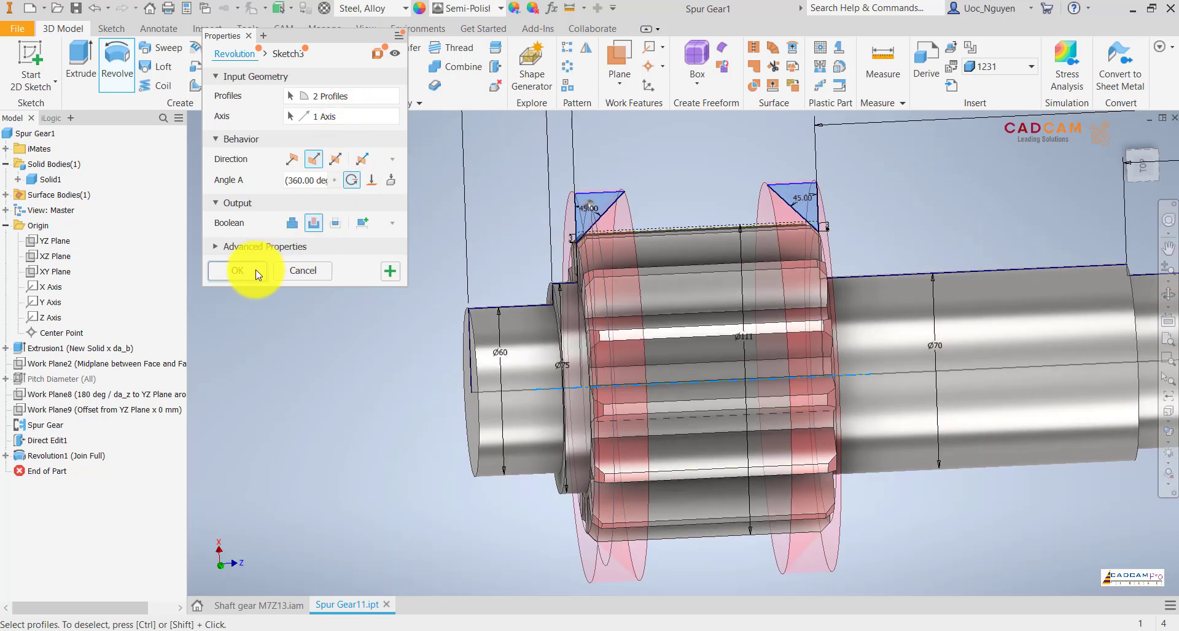
left_click(241, 270)
Step: Reopen the shaft profile sketch for editing and delete the 3 mm depth dimension of the chamfer triangle nearest the short shaft end
scroll(586, 231, "down", 5)
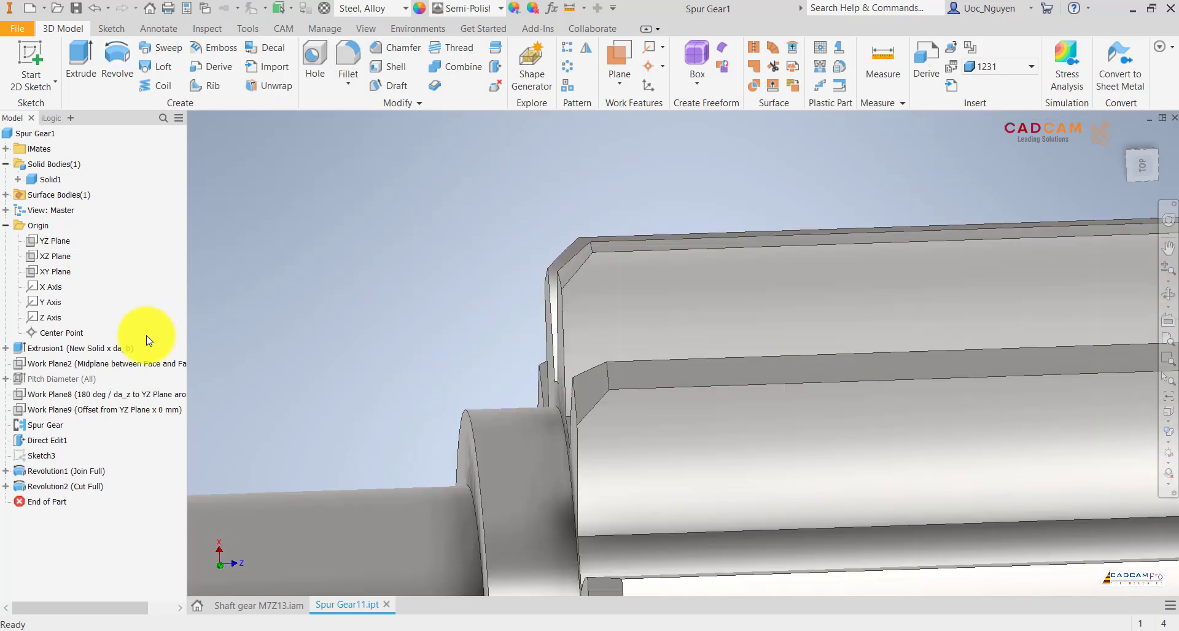
right_click(48, 460)
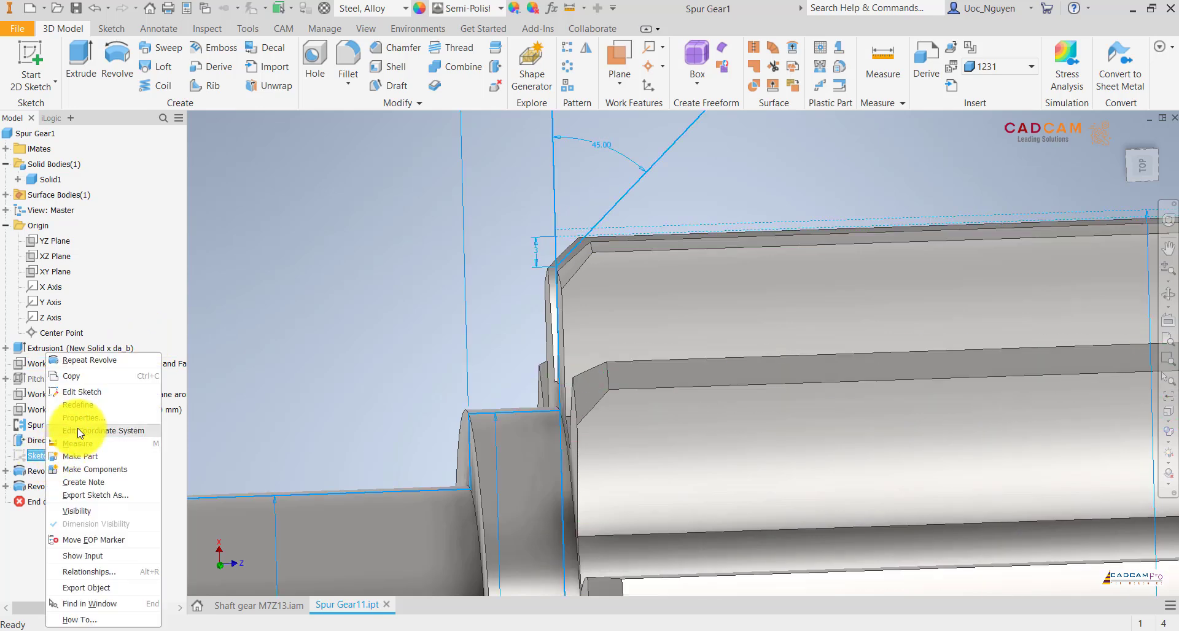
left_click(79, 397)
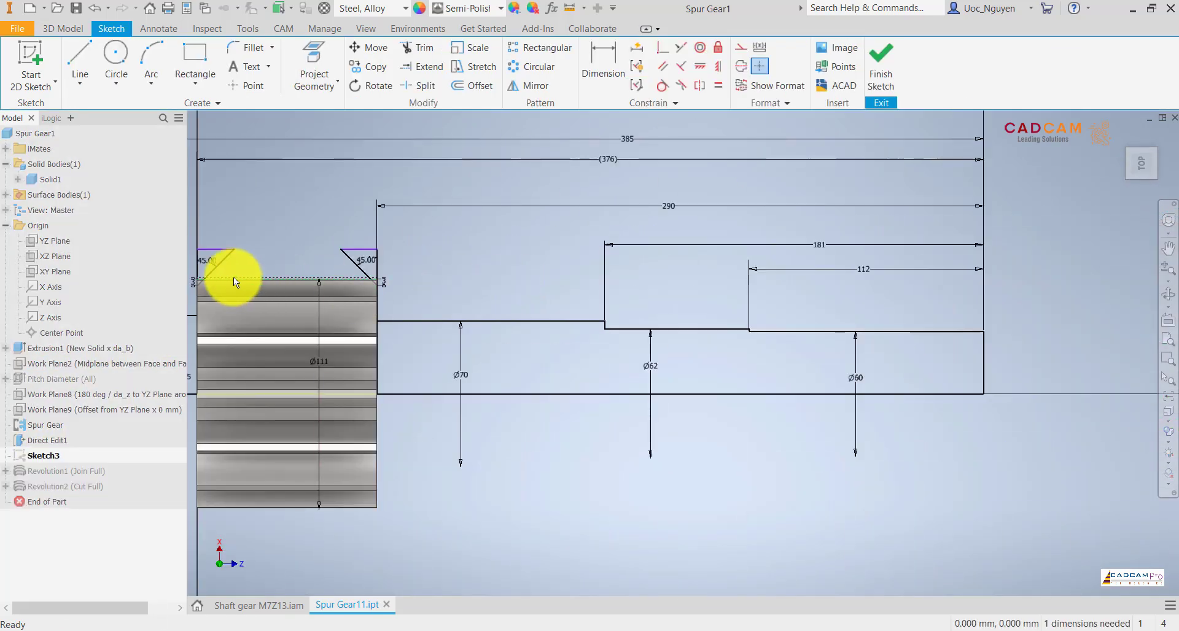
scroll(193, 282, "down", 5)
middle_click_drag(193, 282, 447, 282)
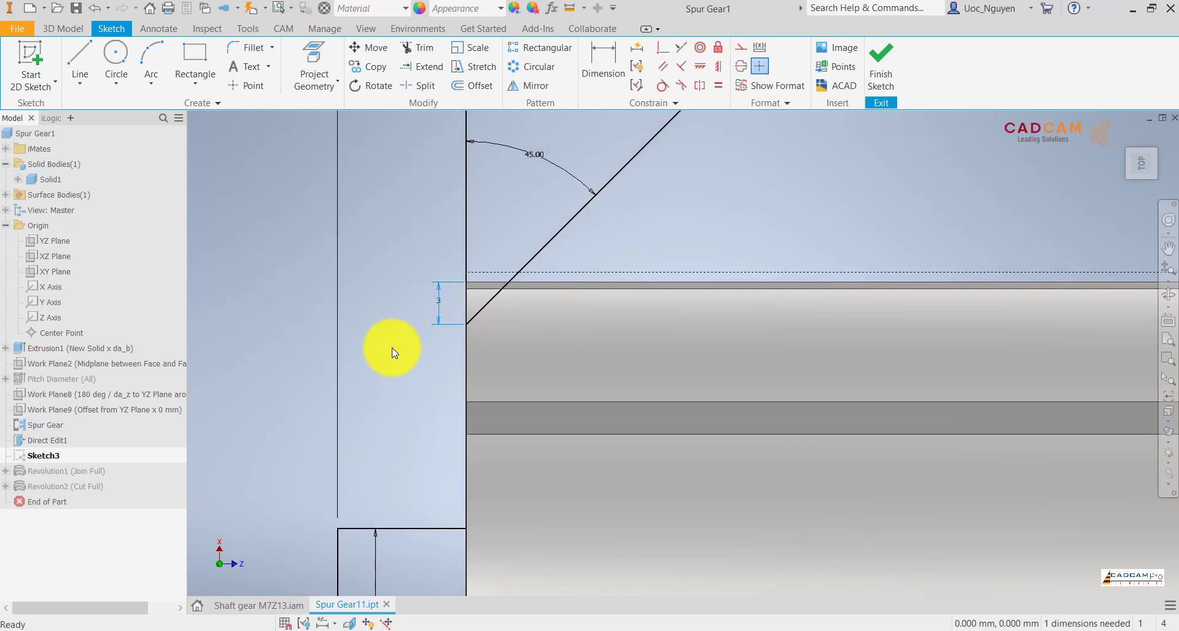
key("Delete")
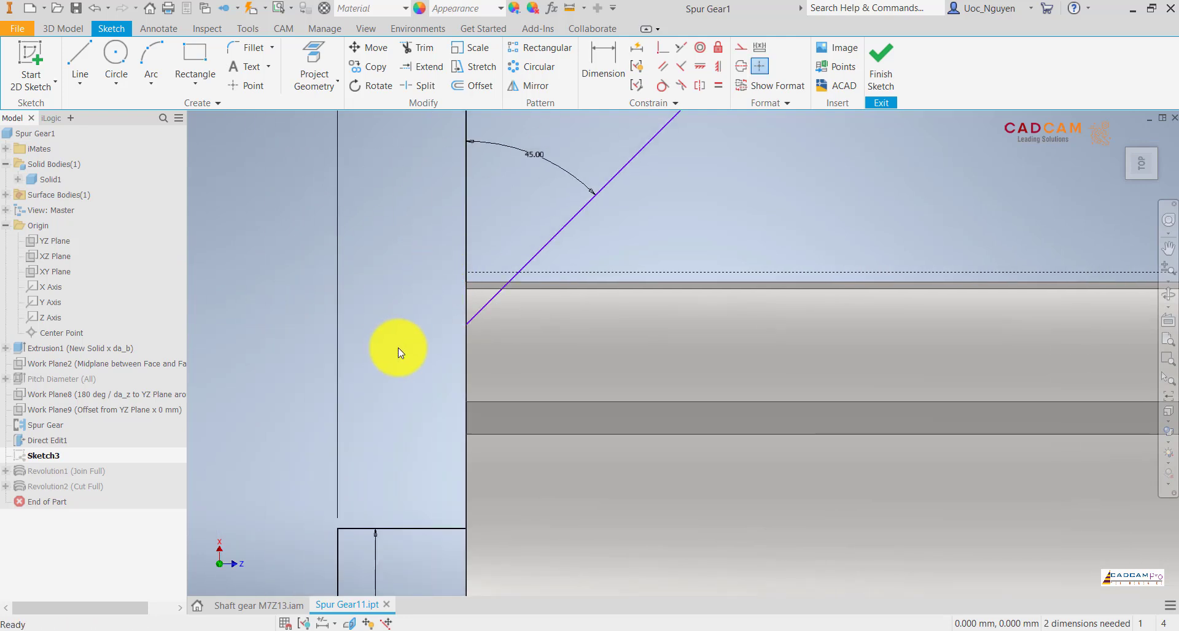
key("d")
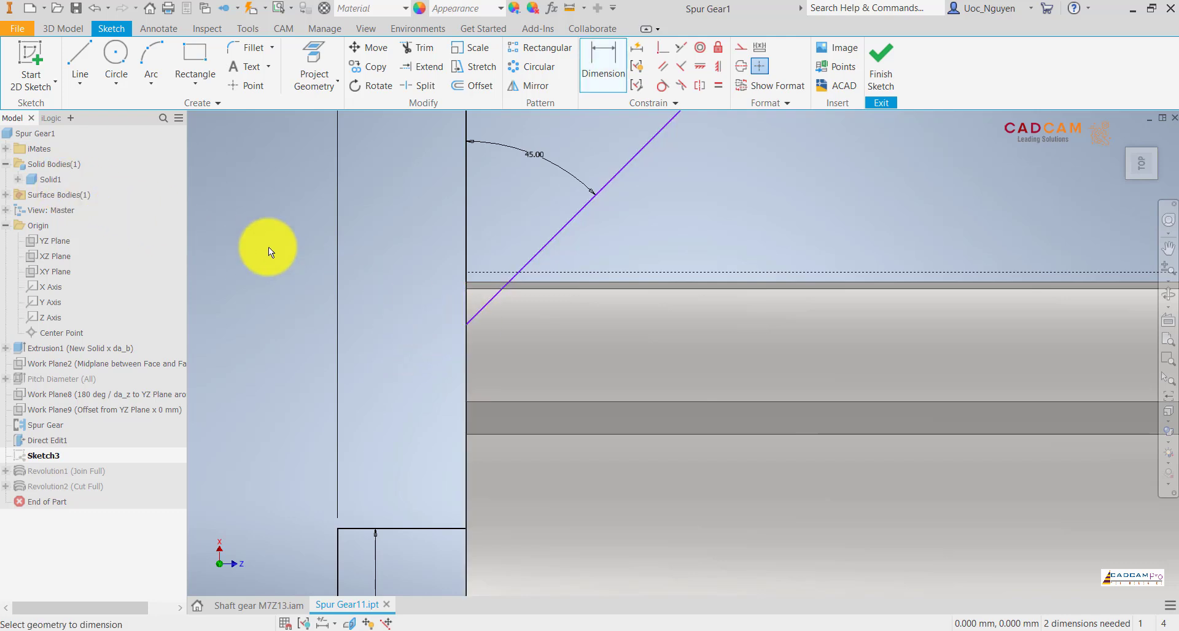
left_click(616, 73)
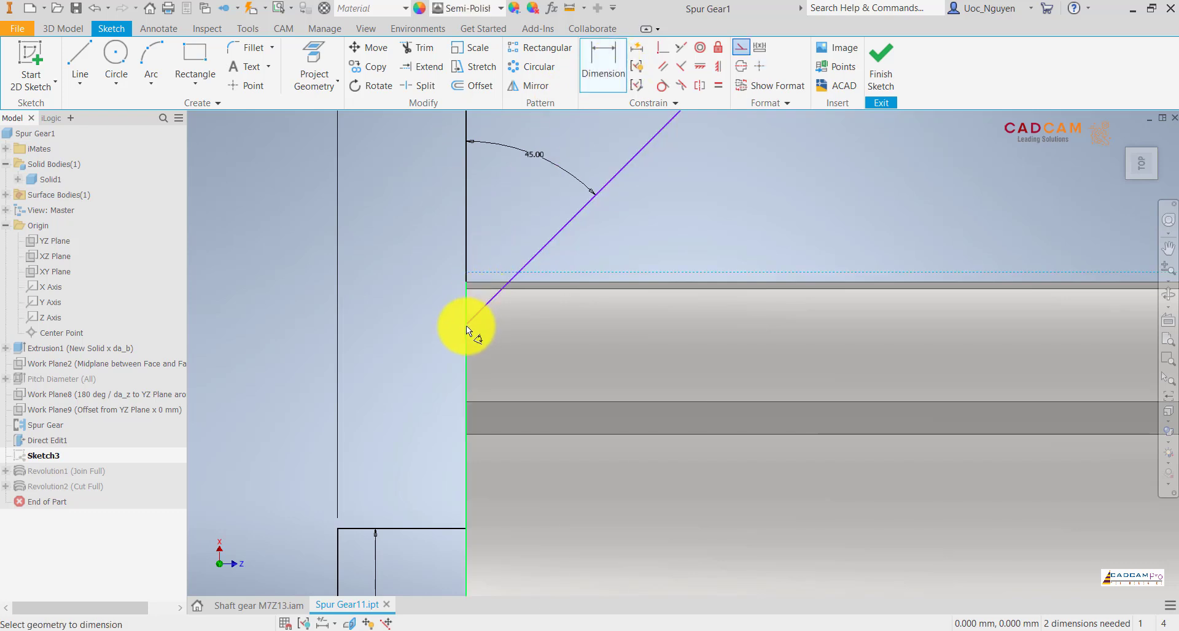
scroll(455, 320, "up", 3)
middle_click_drag(805, 317, 541, 316)
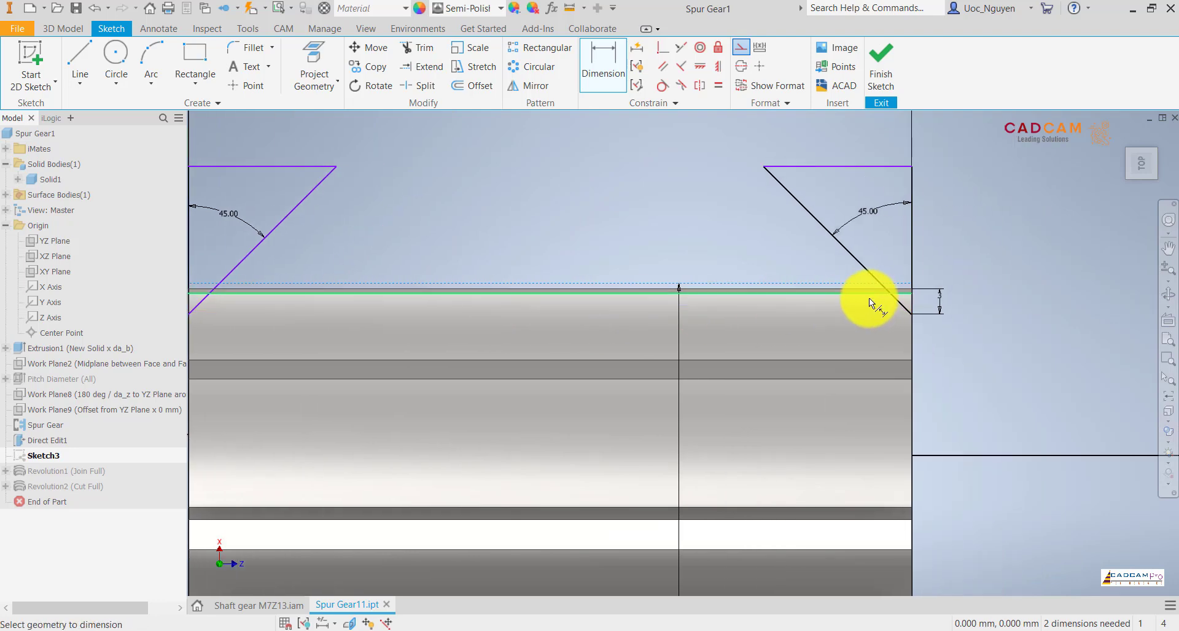
left_click(976, 306)
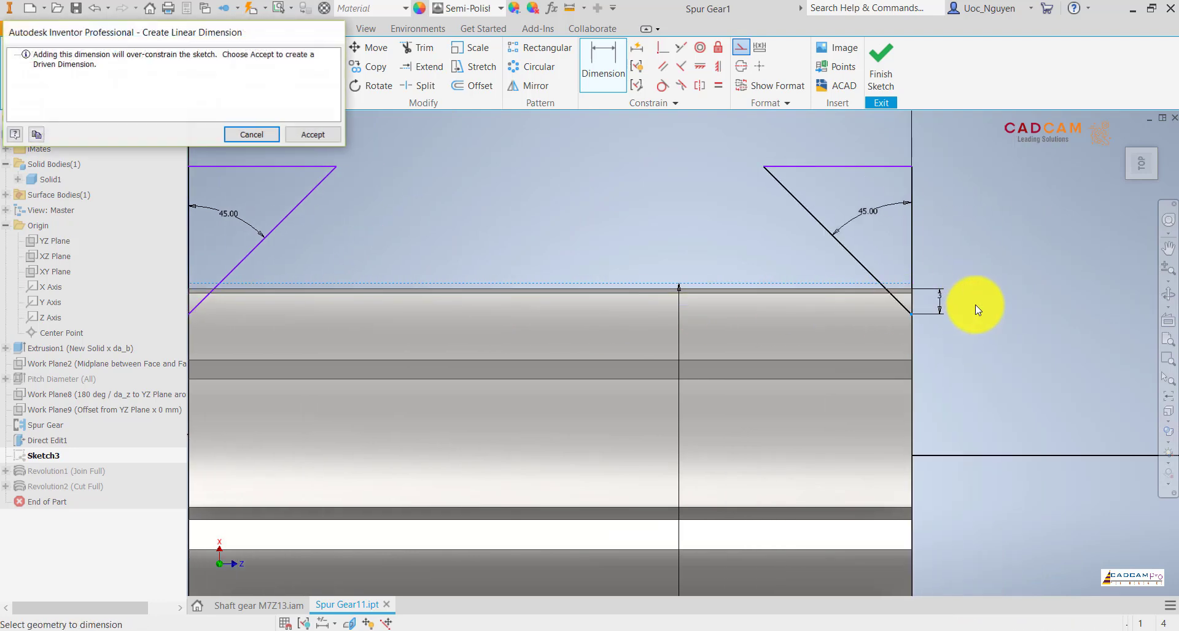
key("Escape")
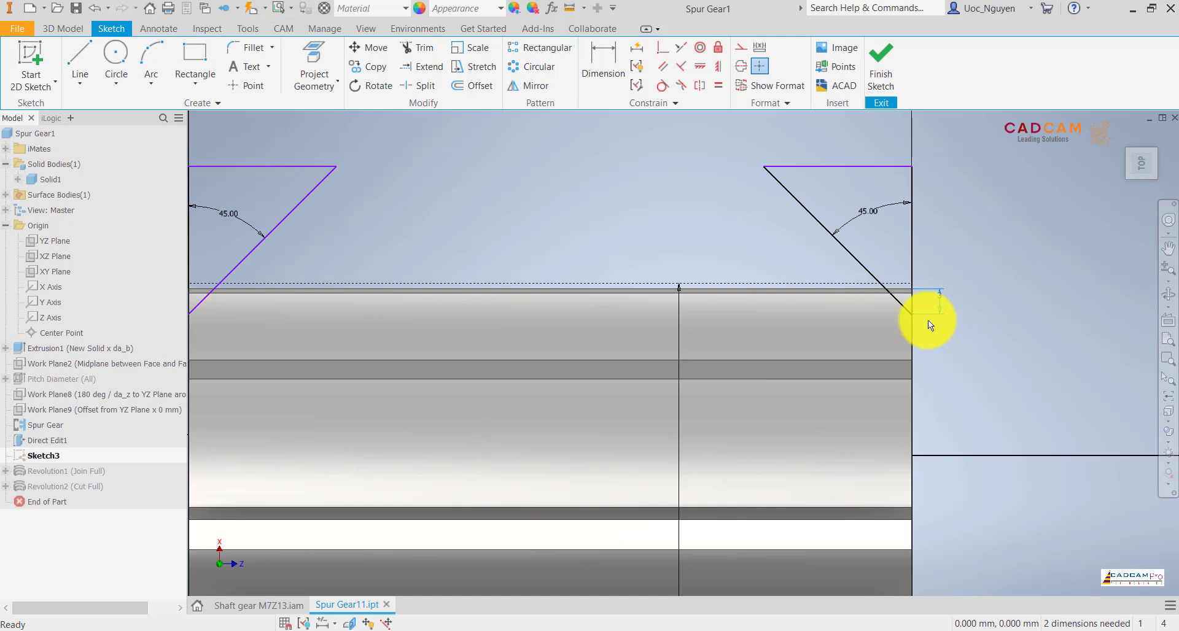
Step: Replace the depth dimension of the long-shaft-side chamfer triangle with a 3 mm dimension from the 111 mm construction line to its lower corner
key("Escape")
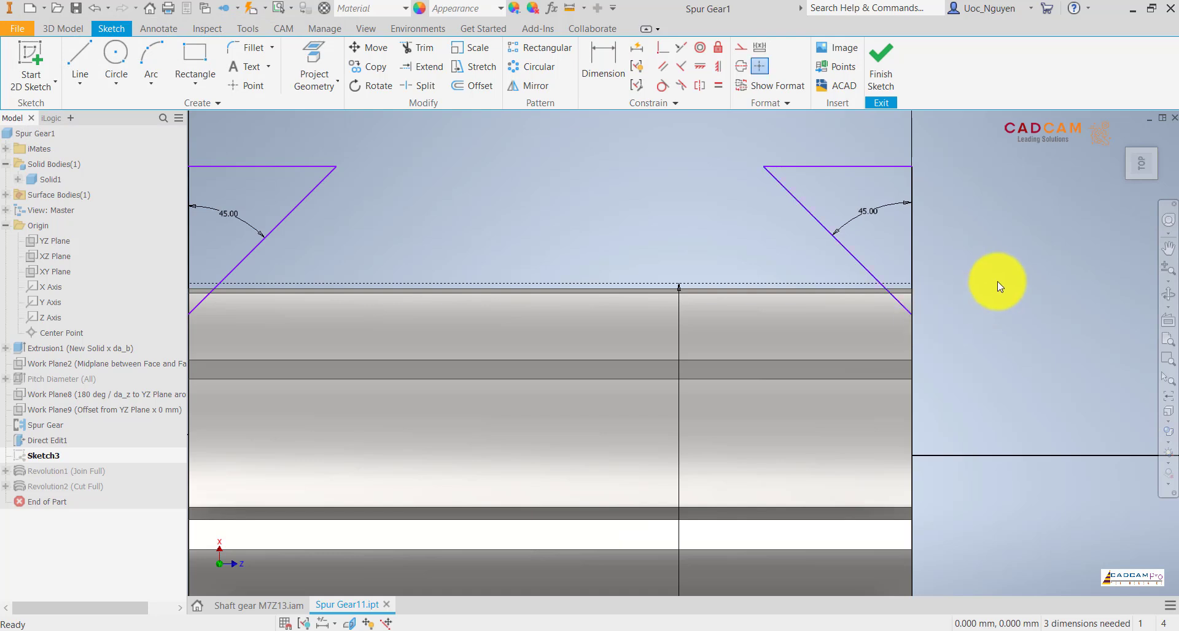
key("d")
left_click(893, 284)
left_click(911, 314)
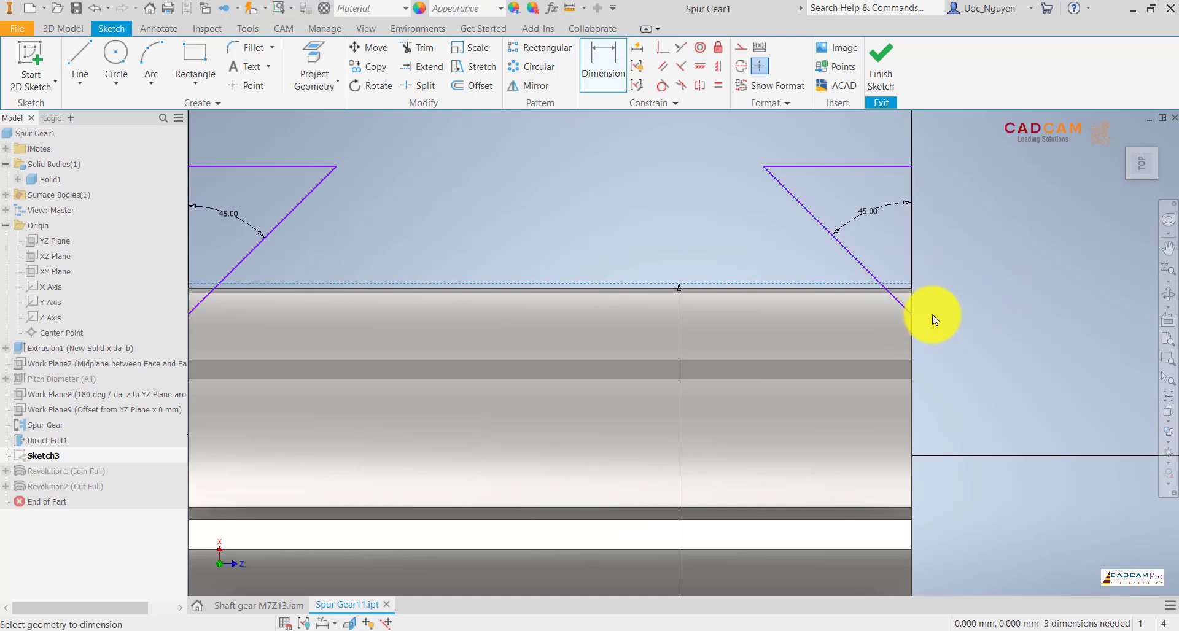
left_click(953, 294)
type("3.6948378")
key("Return")
scroll(953, 294, "down", 3)
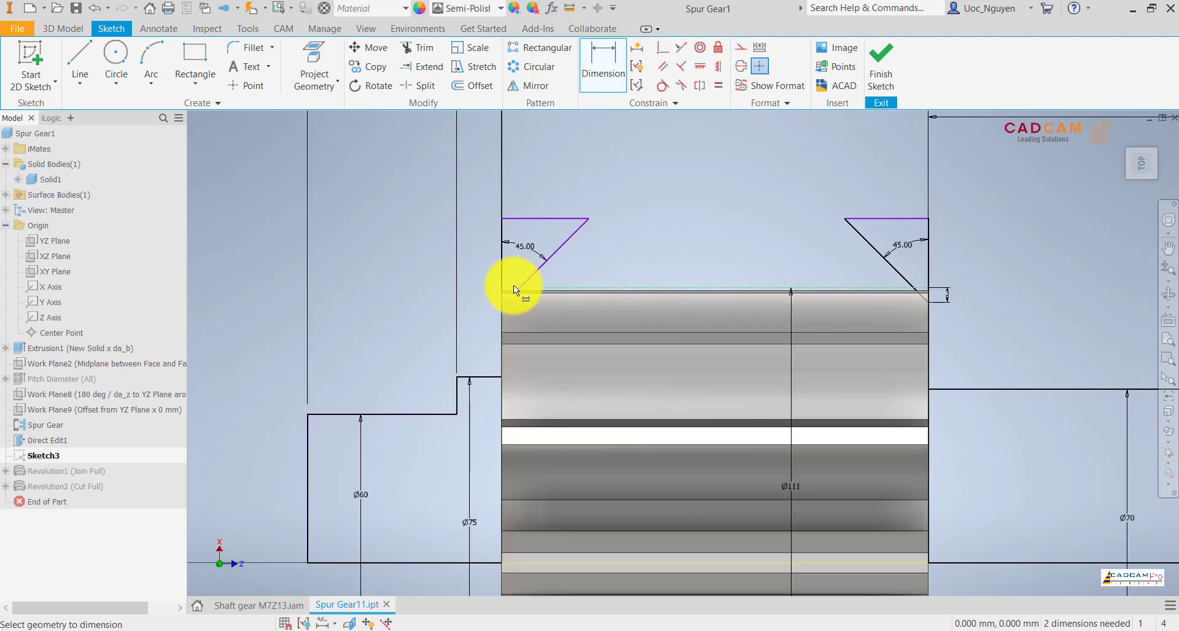
Step: Align the lower corners of both chamfer triangles with a Vertical constraint and finish the sketch
left_click(700, 66)
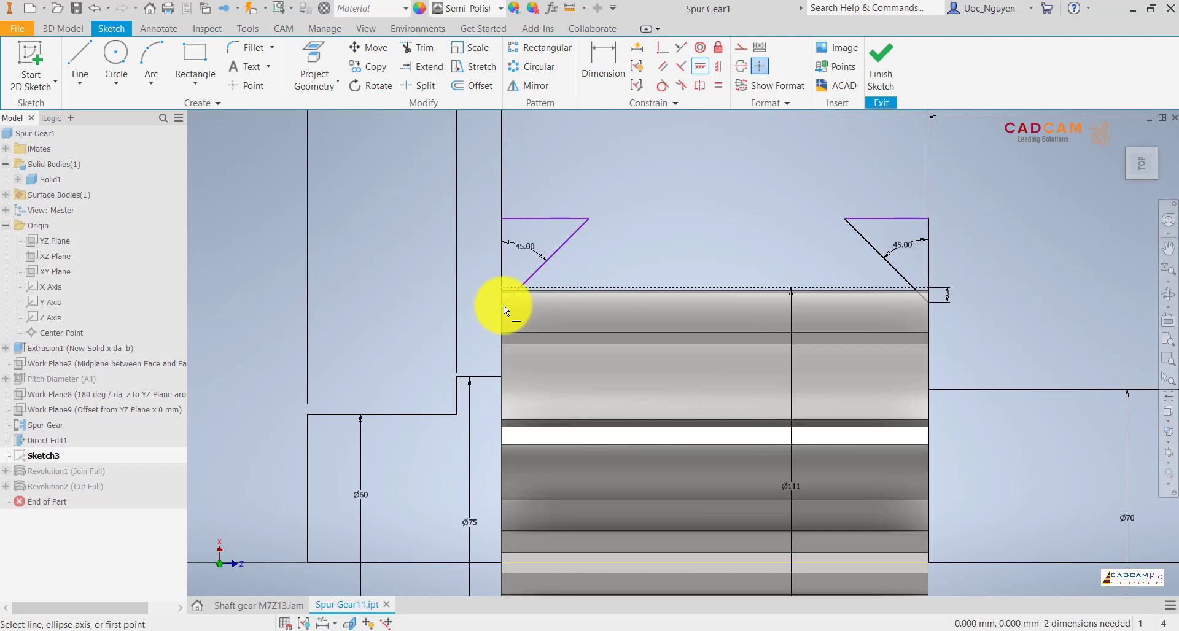
left_click(718, 66)
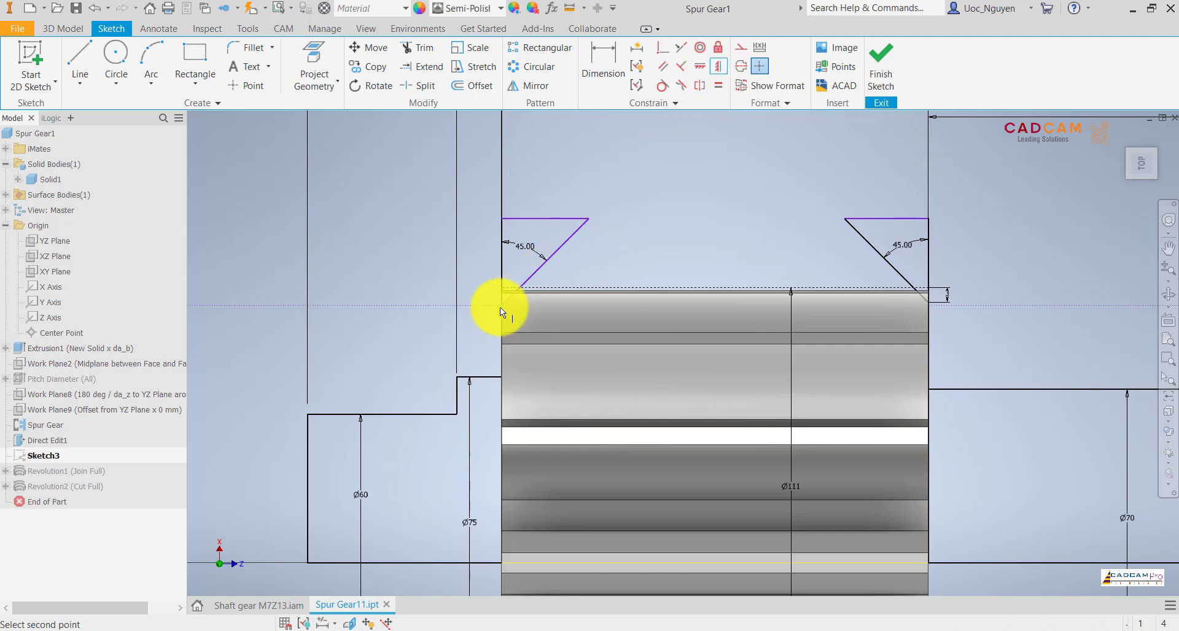
left_click(500, 306)
left_click(927, 304)
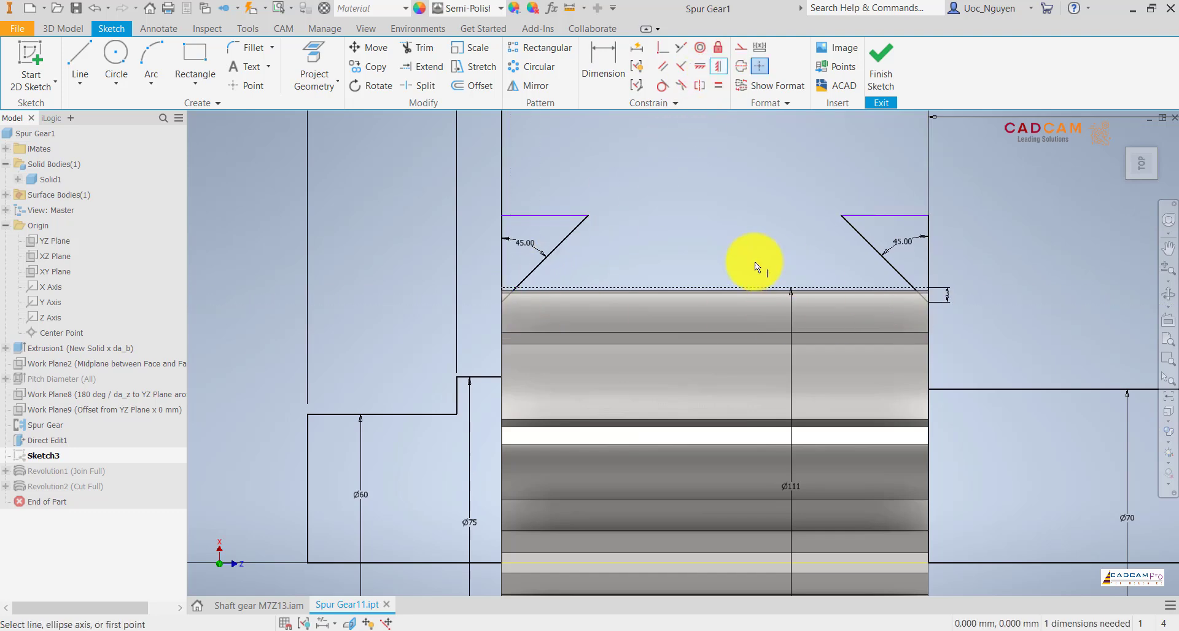
left_click(883, 81)
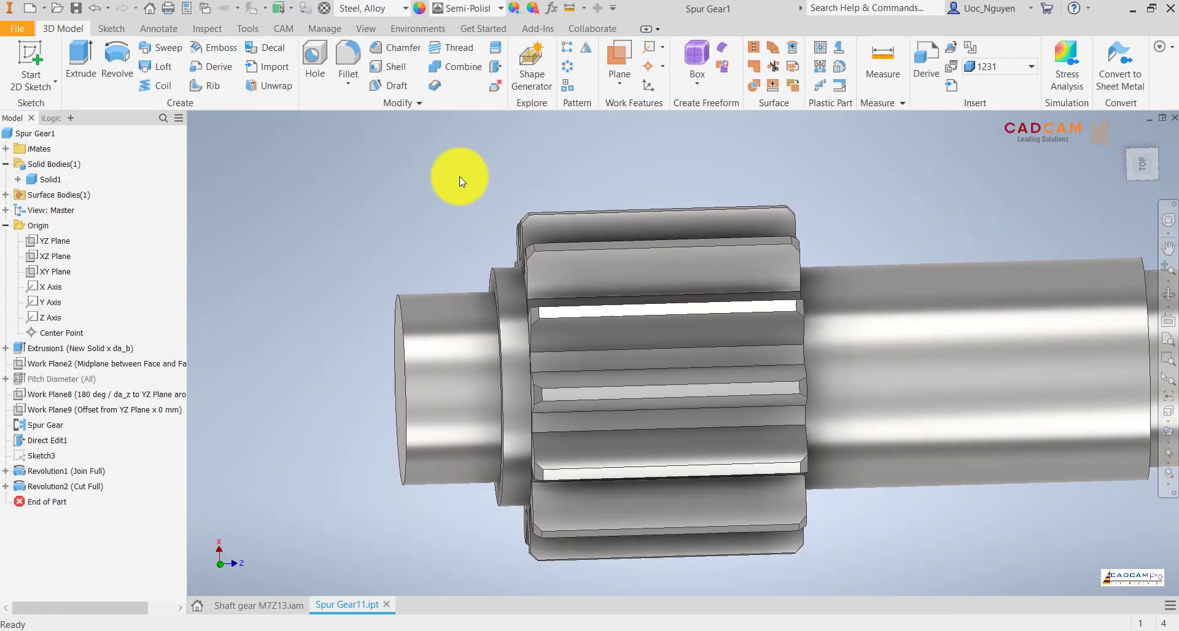
Step: Chamfer the outer edges of both shaft ends and the collar edge beside the gear by 2 mm, keeping the Chamfer command active
left_click(396, 48)
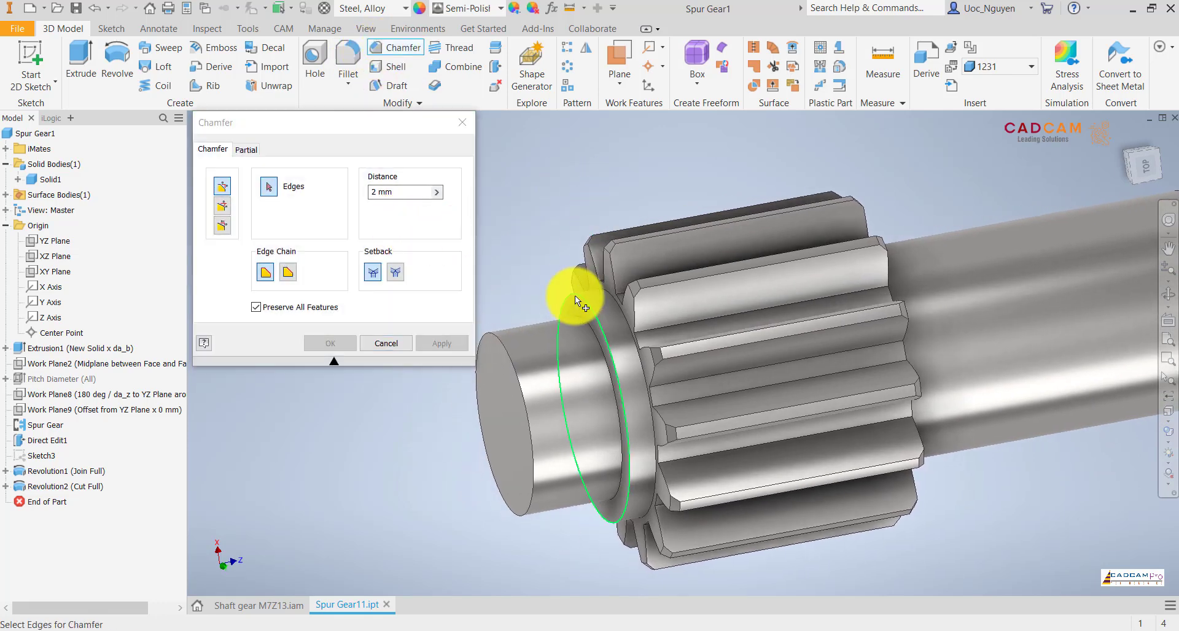
left_click(577, 297)
left_click(502, 341)
scroll(538, 253, "down", 5)
middle_click_drag(538, 253, 963, 266, "shift")
left_click(975, 317)
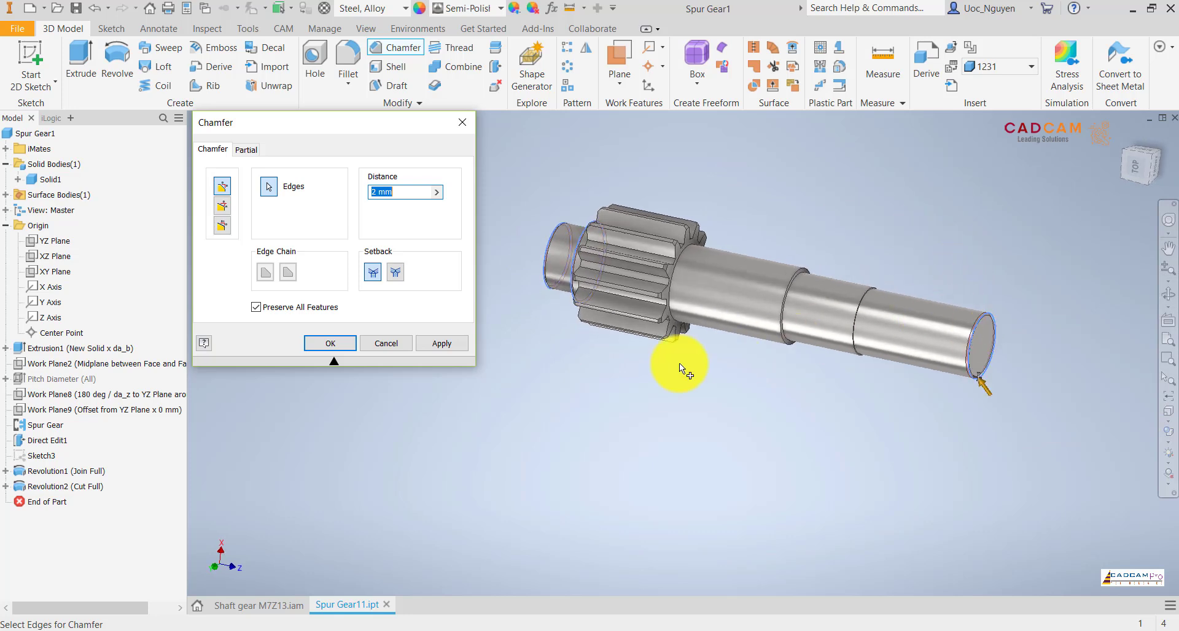
left_click(442, 343)
Step: Chamfer the shoulder edge of the 70 mm shaft section by 1 mm
left_click_drag(410, 192, 357, 192)
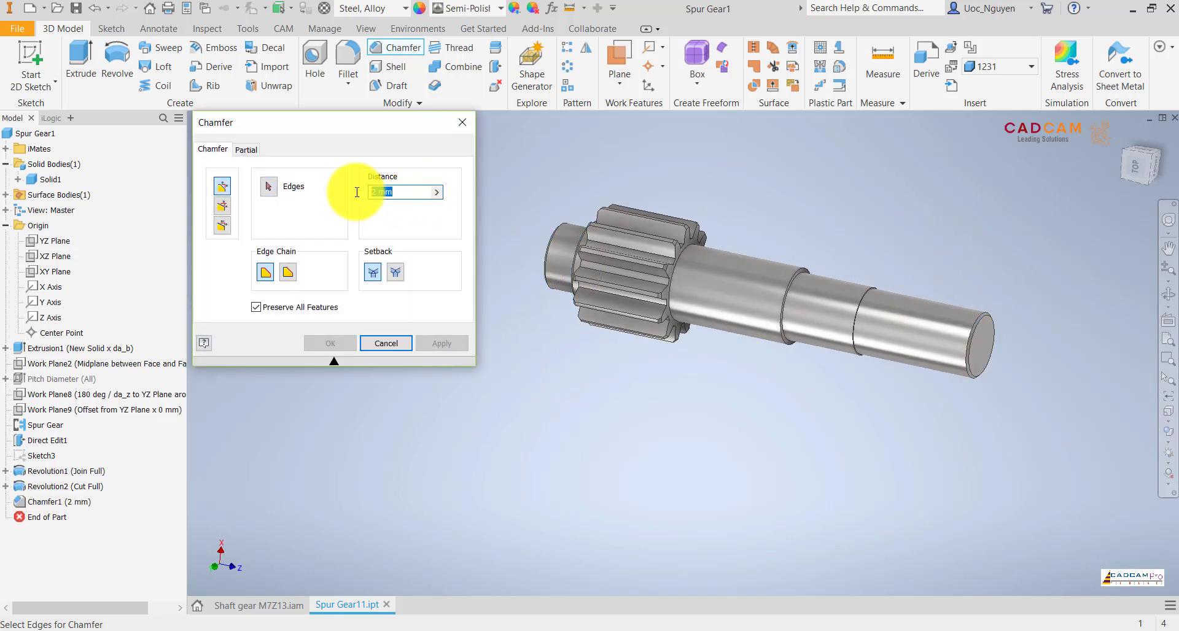
type("1")
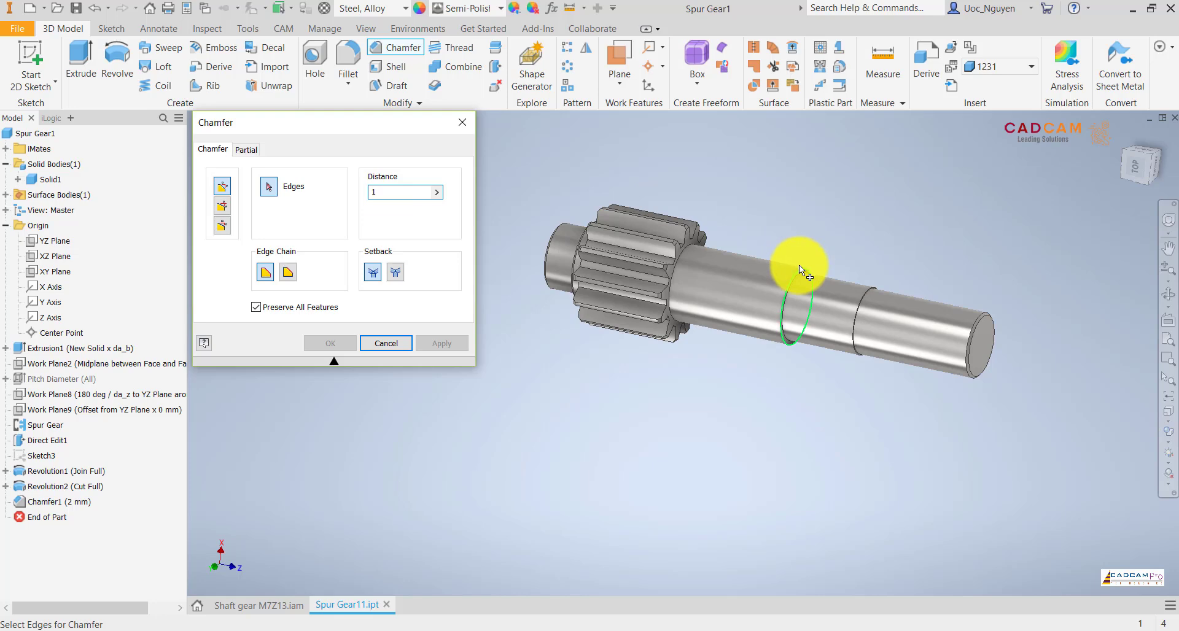
left_click(798, 268)
left_click(331, 342)
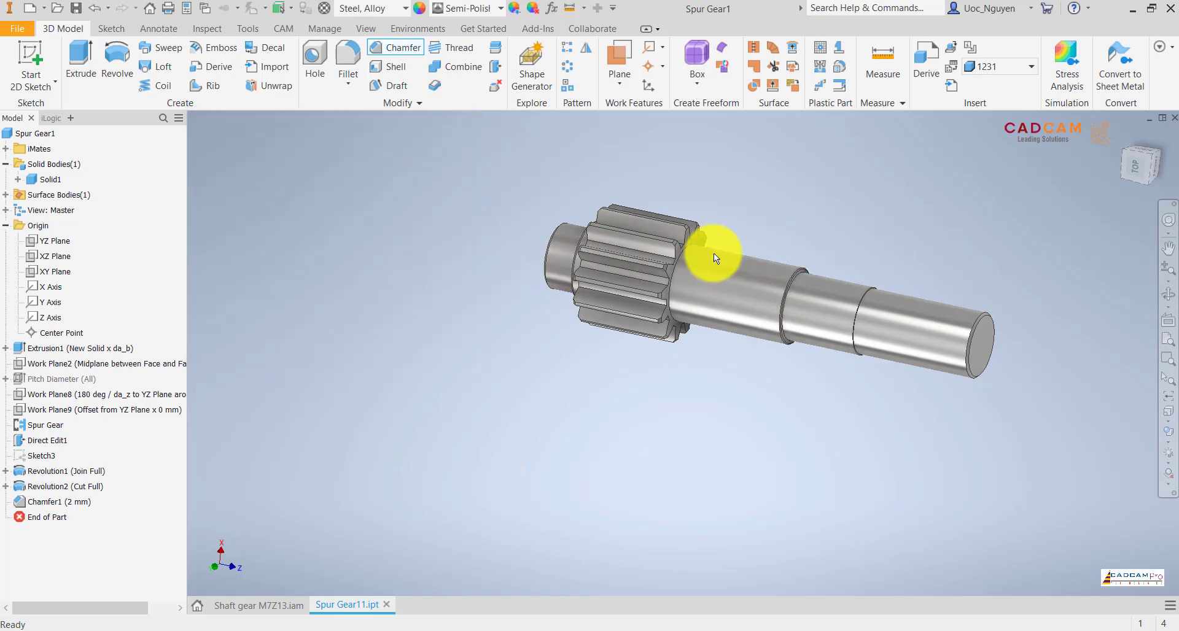
middle_click_drag(760, 221, 578, 271, "shift")
scroll(498, 316, "up", 6)
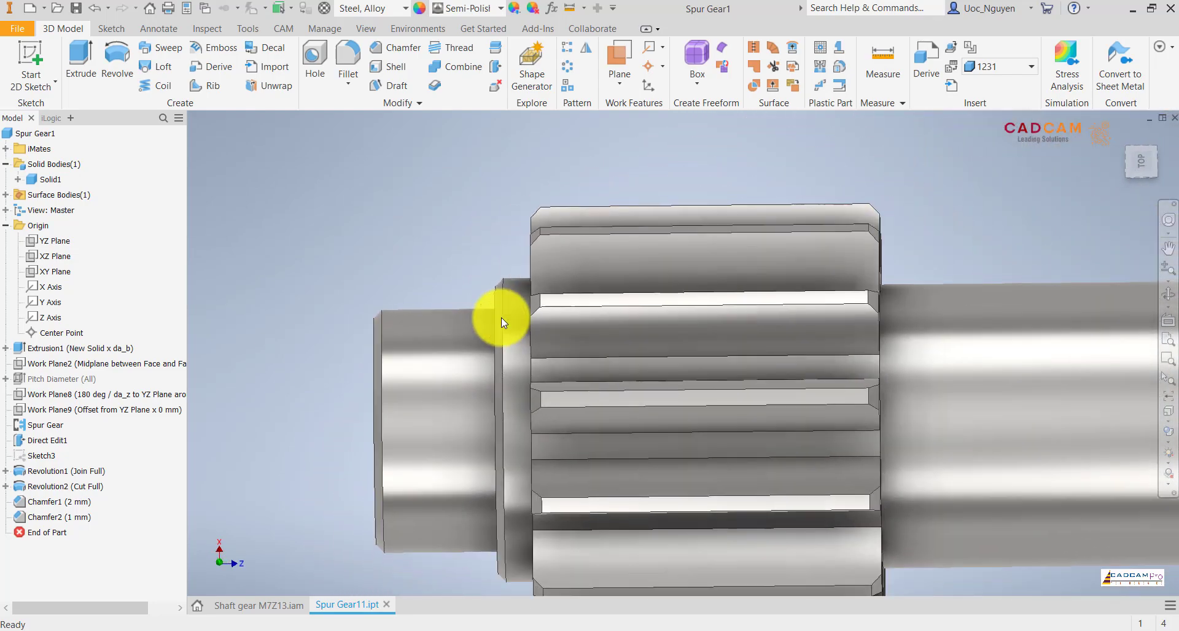
scroll(488, 269, "down", 4)
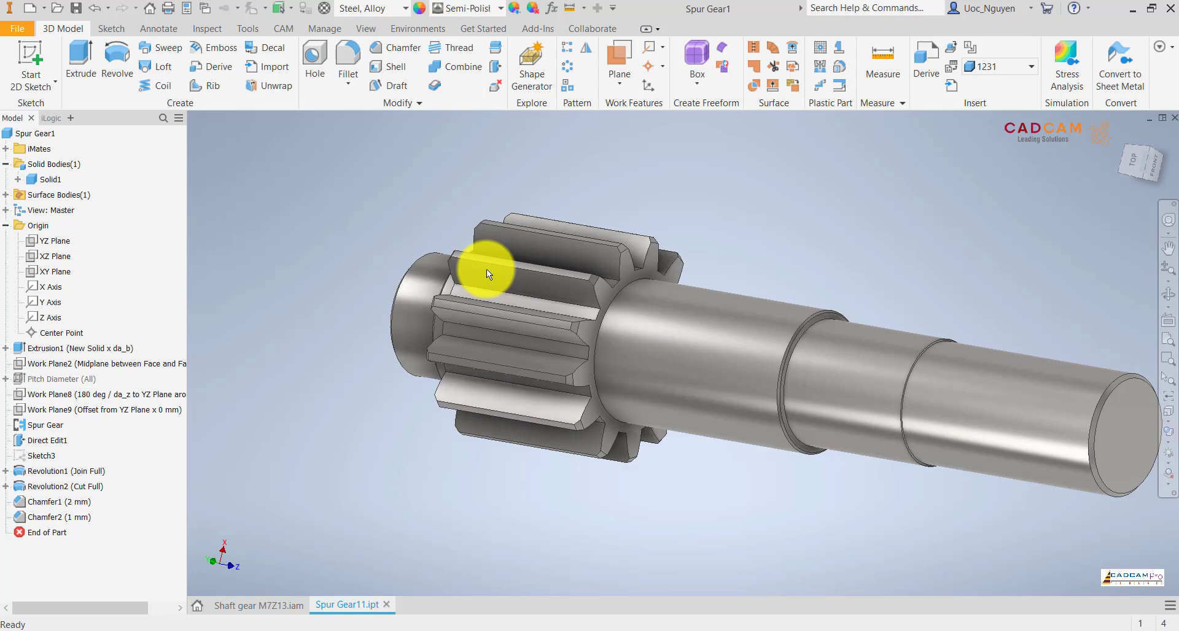
middle_click_drag(757, 208, 647, 224)
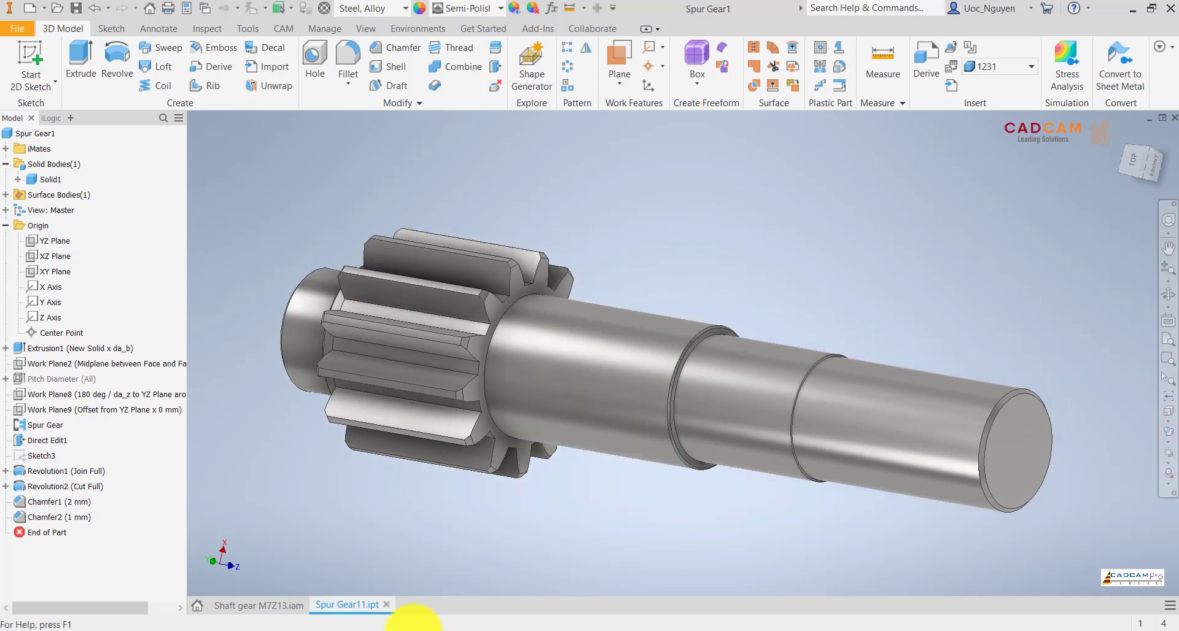
left_click(403, 630)
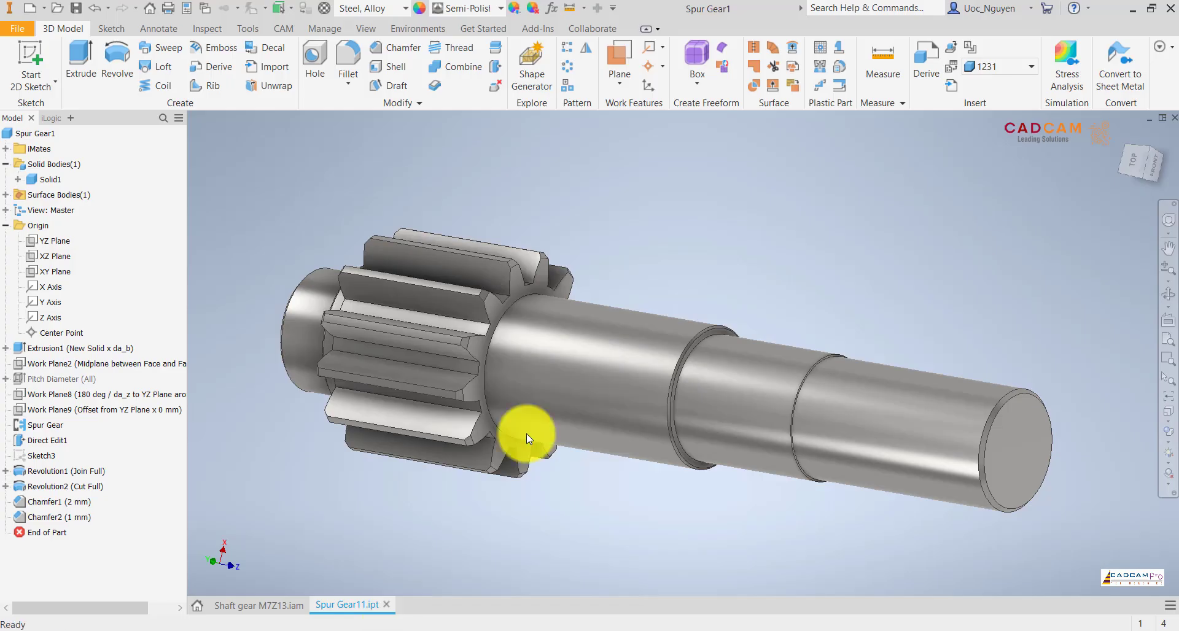
mouse_move(749, 255)
middle_mouse_down("shift")
mouse_move(705, 260)
mouse_move(681, 237)
middle_mouse_up("shift")
left_click(1135, 164)
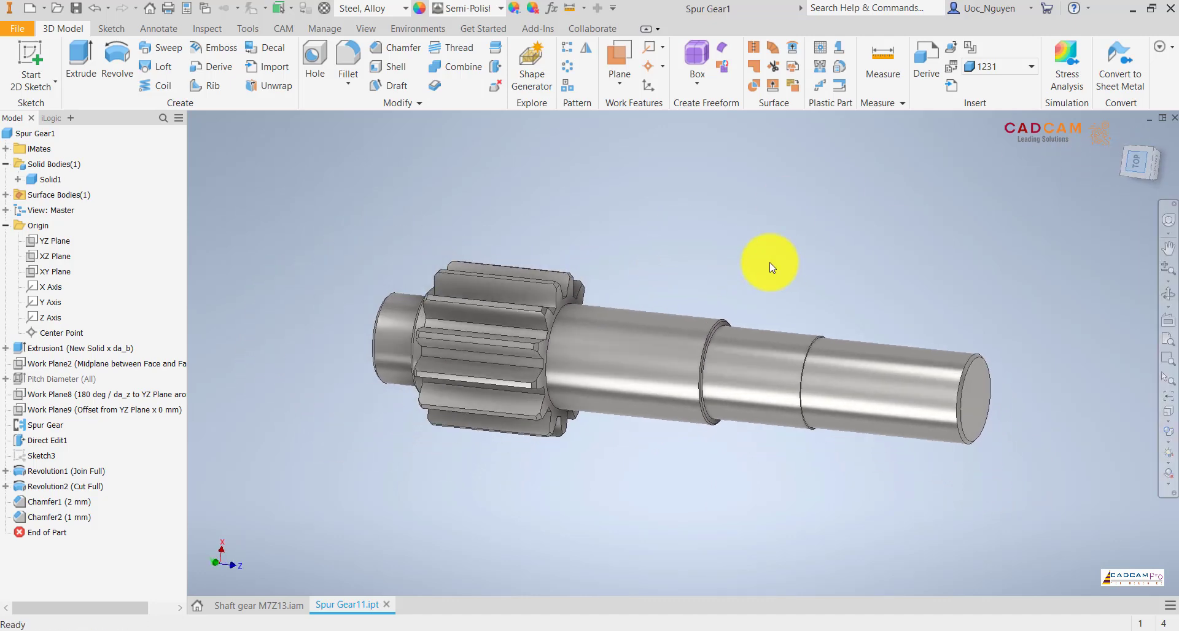
Step: Create a work plane offset 31 mm from the XZ plane
left_click(61, 255)
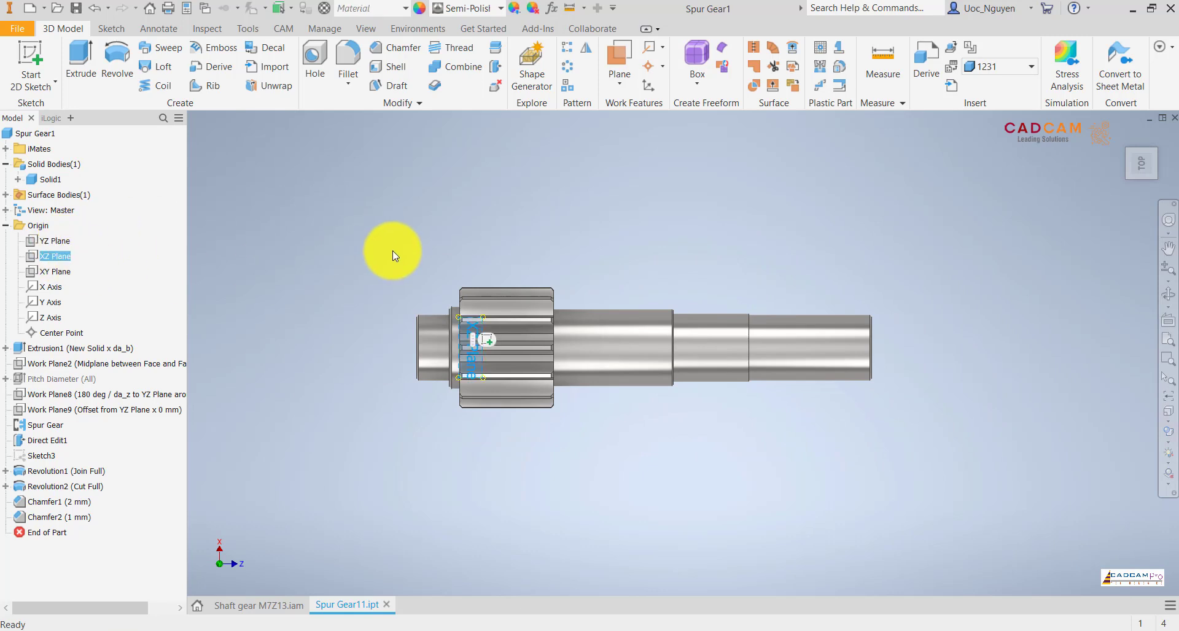
key("F6")
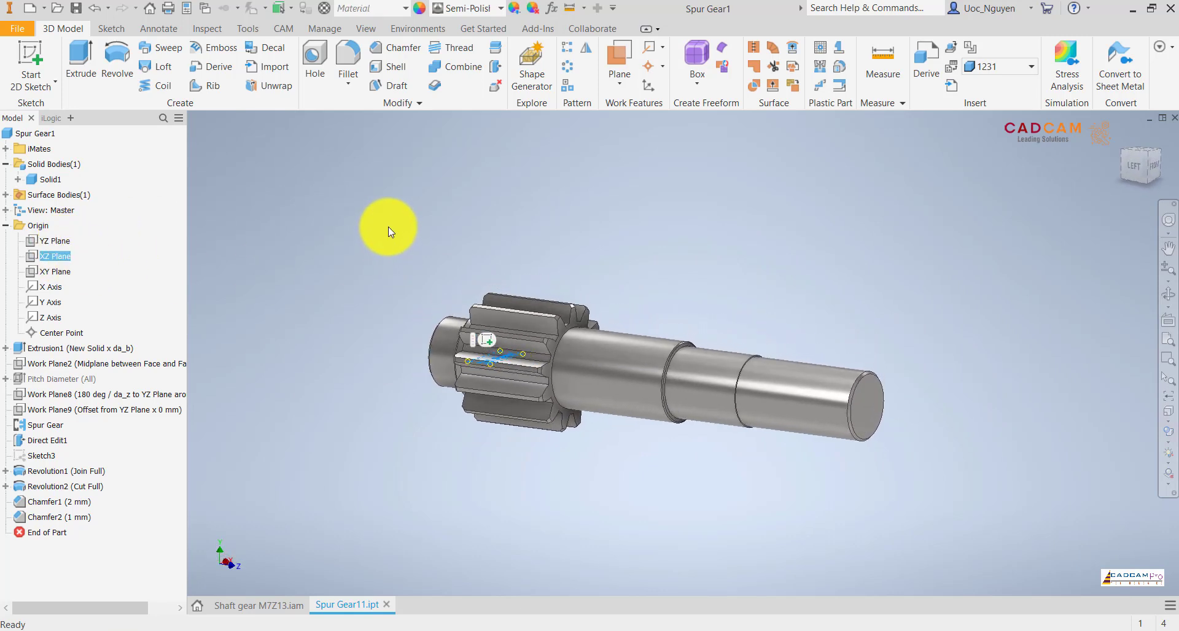
left_click(631, 91)
left_click(629, 145)
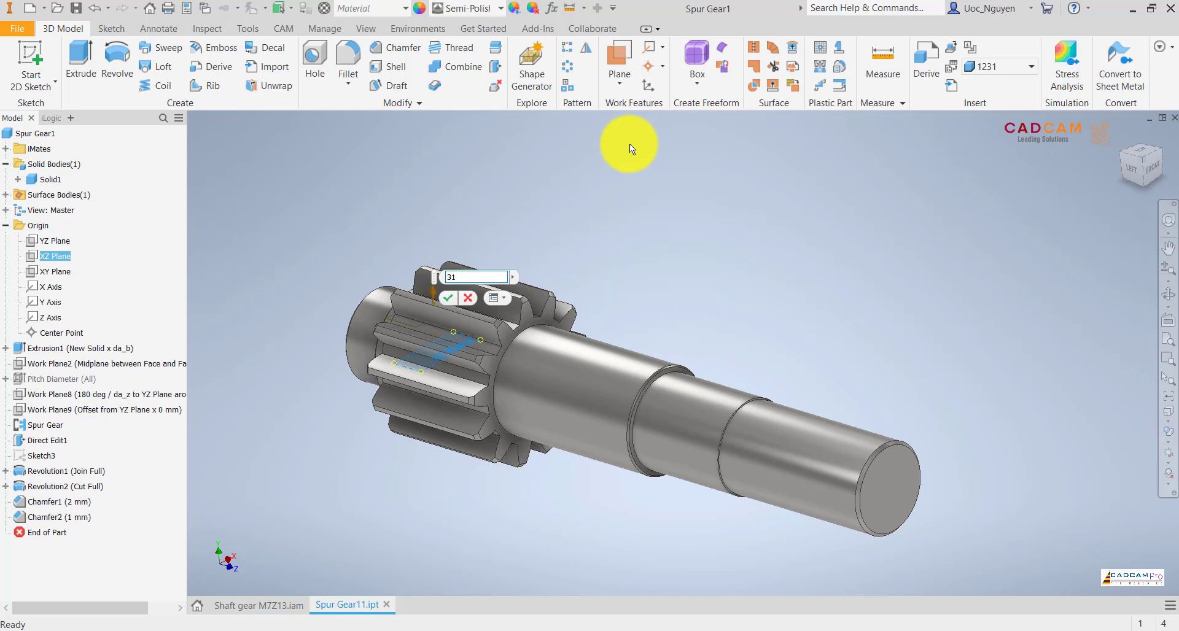
left_click(452, 297)
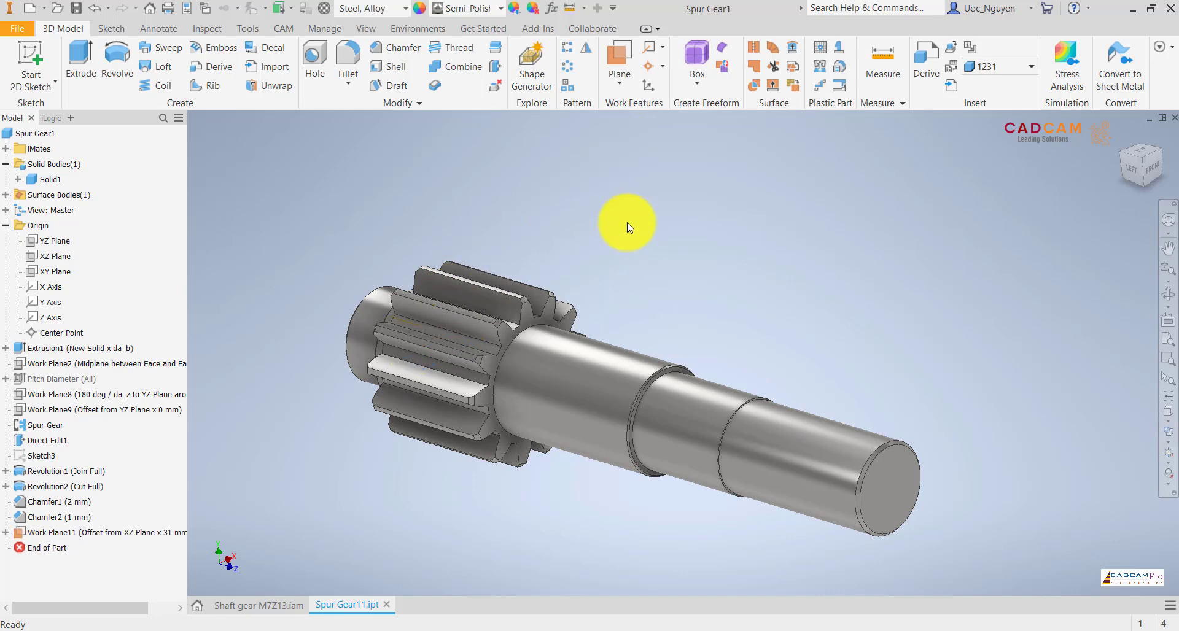
Step: Start a sketch on the 31 mm offset work plane and draw a center-to-center slot along the shaft on the 62 mm diameter section
left_click(31, 61)
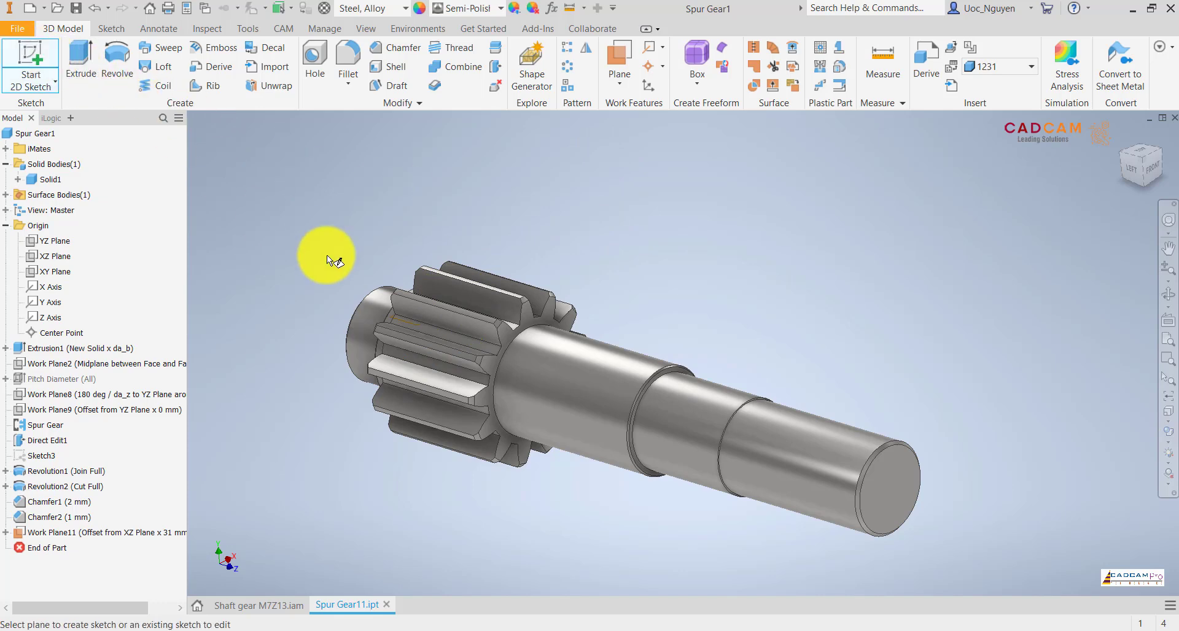
left_click(392, 319)
middle_click_drag(866, 279, 355, 258)
scroll(543, 304, "up", 3)
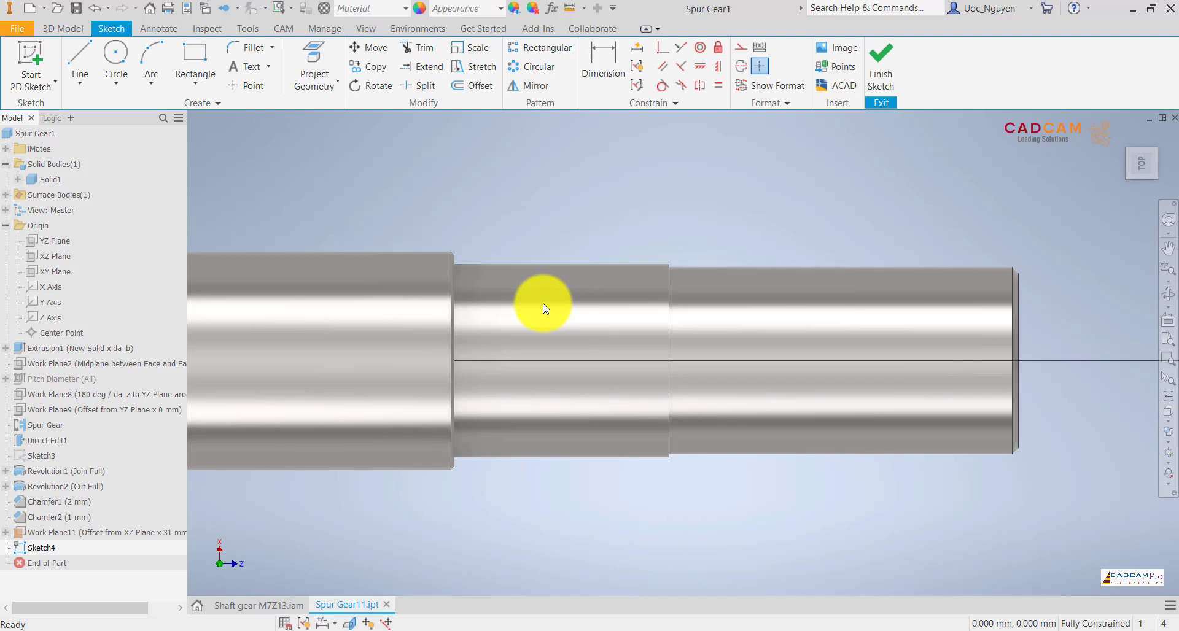
left_click(194, 85)
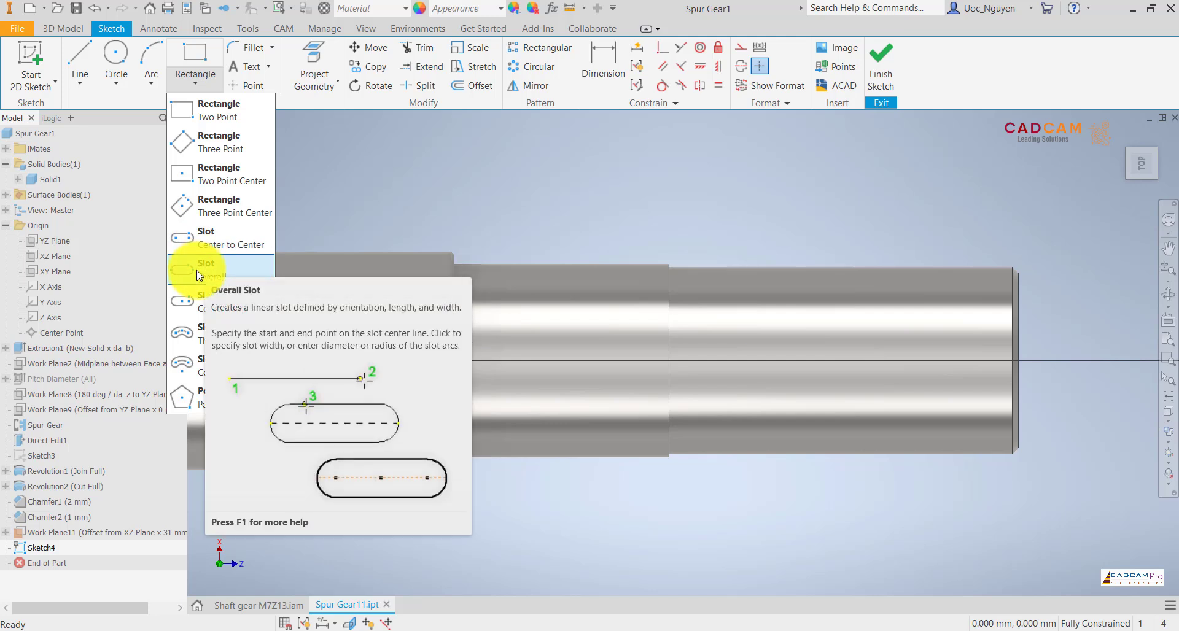
left_click(199, 238)
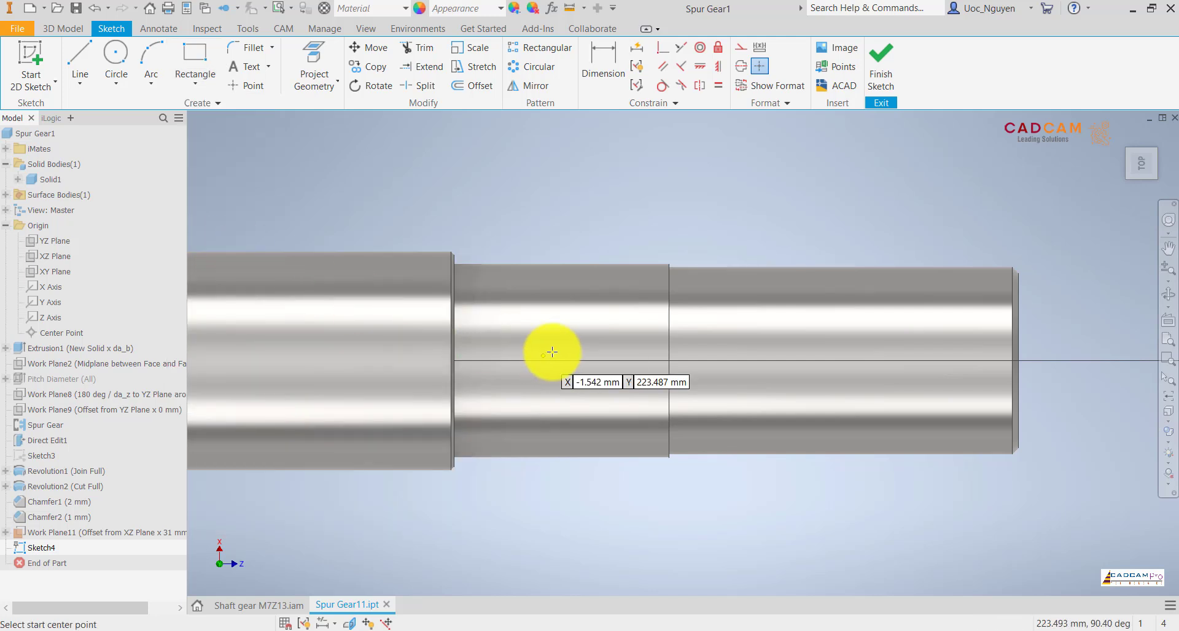
scroll(547, 342, "down", 3)
left_click(447, 345)
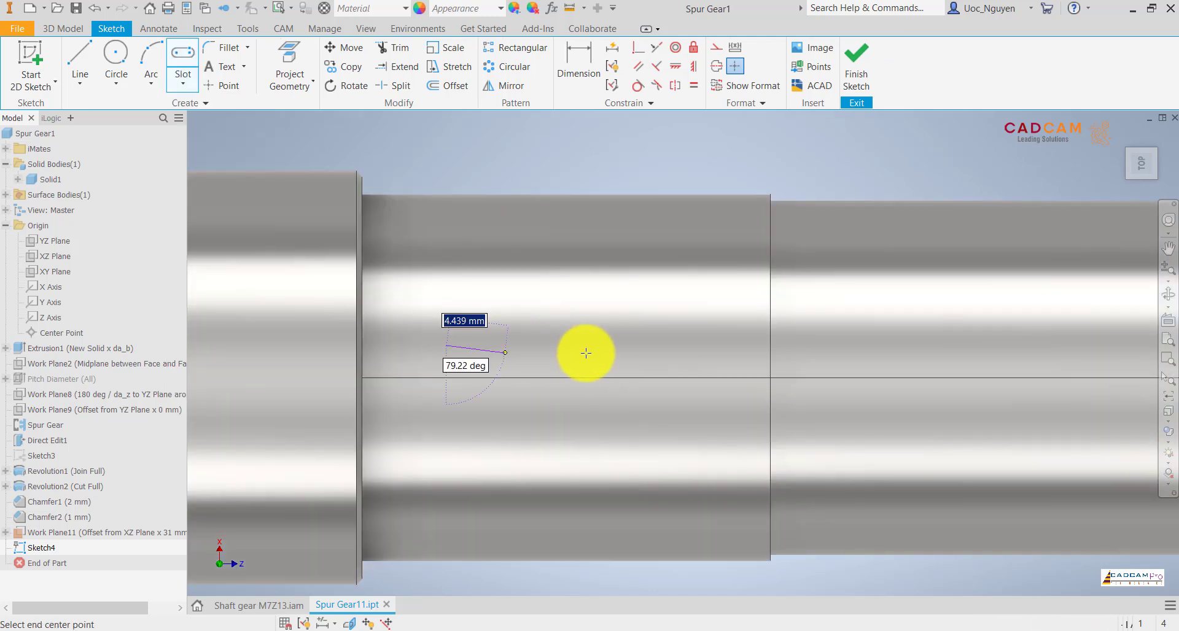
left_click(710, 345)
left_click(606, 390)
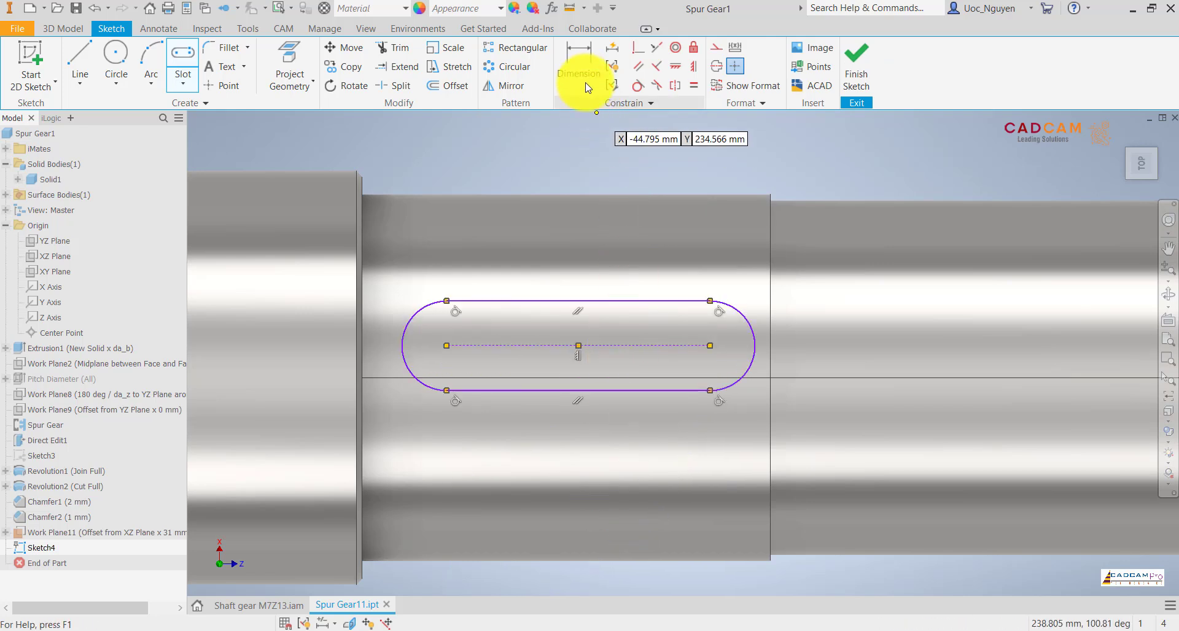
Step: Dimension the slot's width to 18 mm between its two straight sides
left_click(578, 71)
left_click(607, 300)
left_click(607, 390)
left_click(620, 363)
type("18")
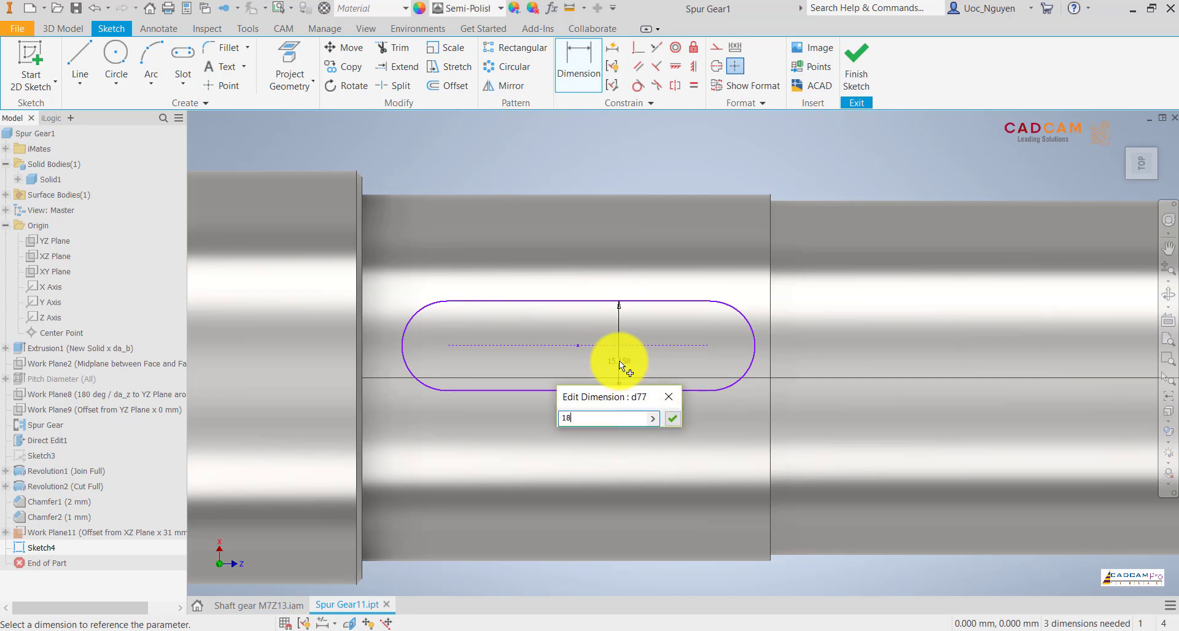
key("Return")
Step: Dimension the slot's straight side to 46 mm and leave the Dimension command
scroll(619, 359, "up", 3)
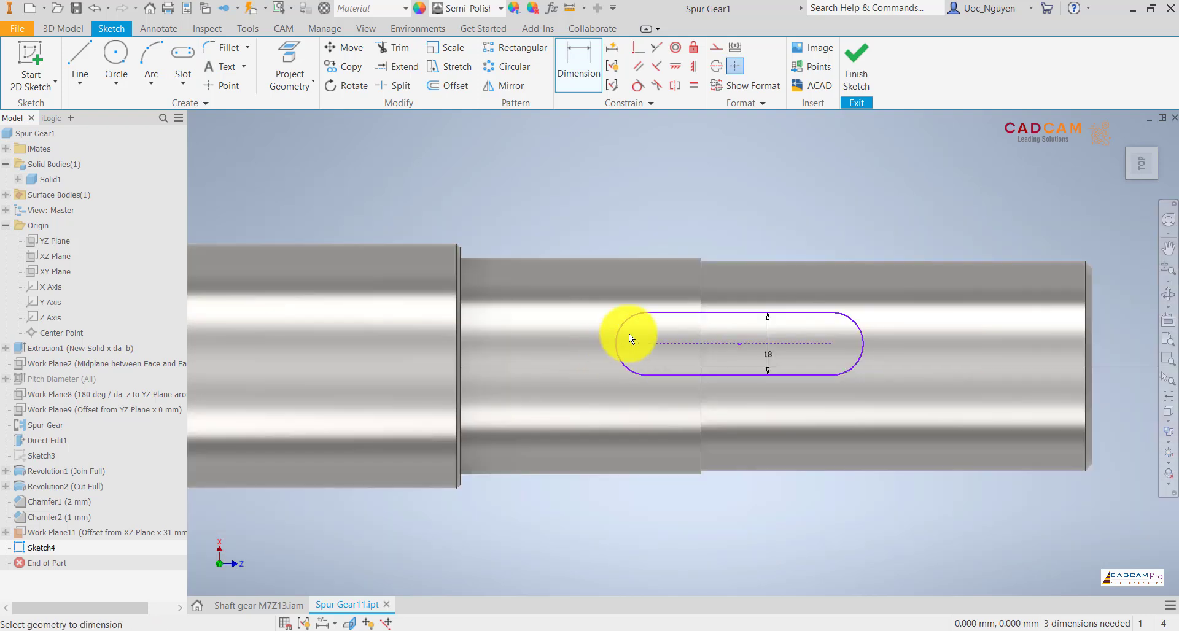
left_click(687, 313)
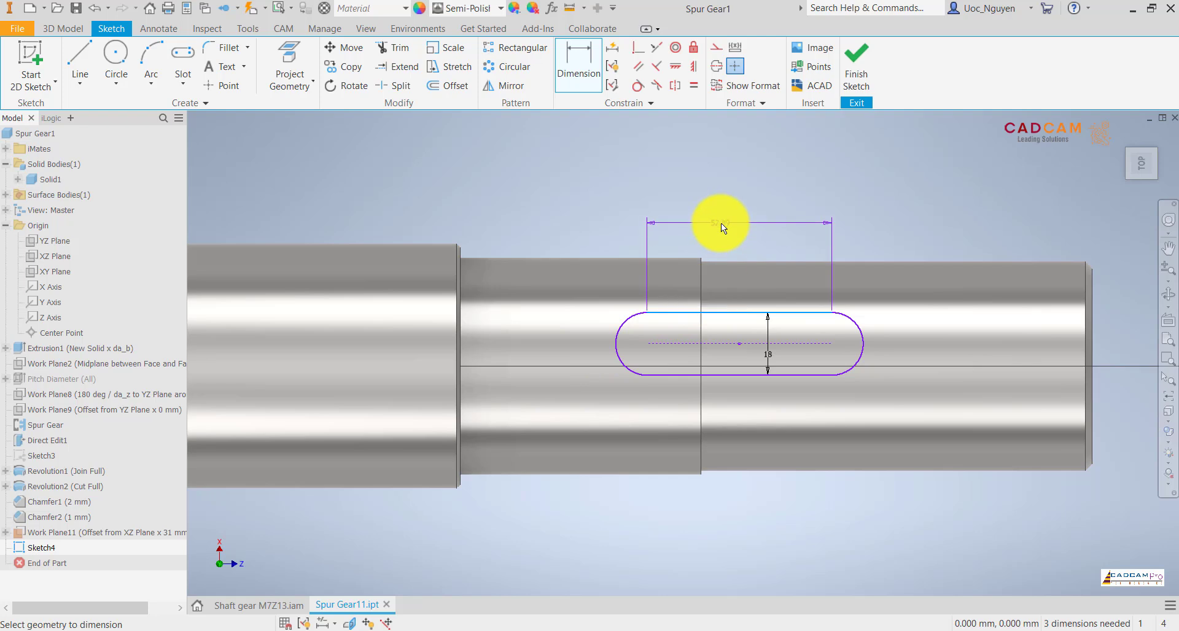
left_click(724, 222)
type("46")
key("Return")
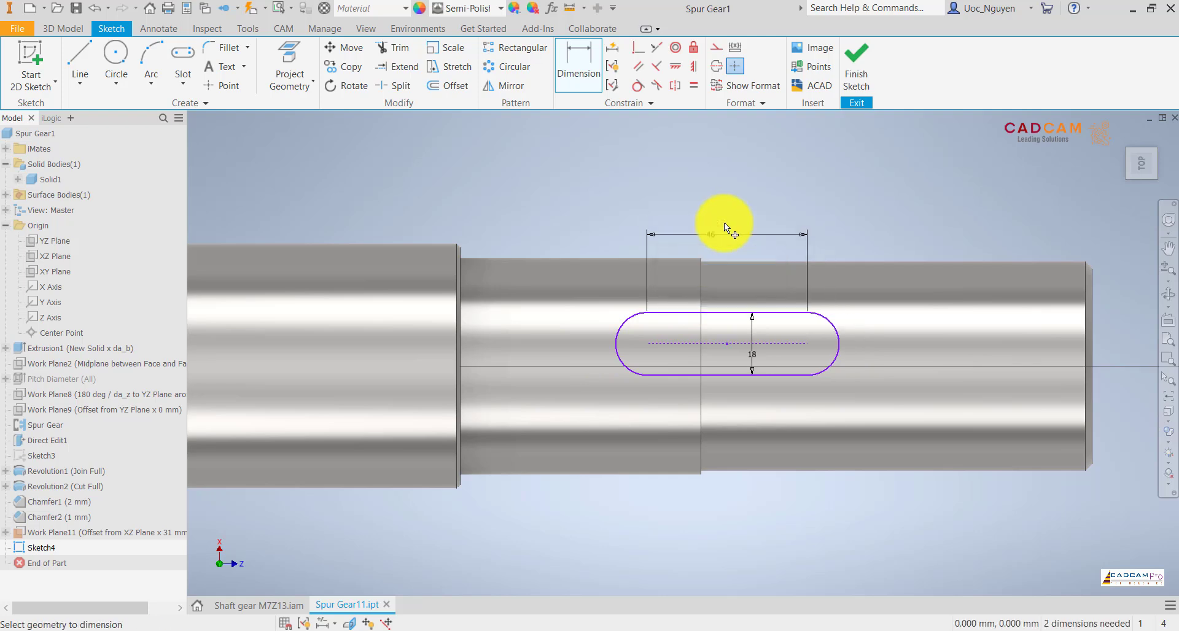
key("Escape")
Step: Move the slot onto the 62 mm diameter section and align its midpoint with the sketch origin using a Vertical constraint
left_click_drag(727, 344, 586, 339)
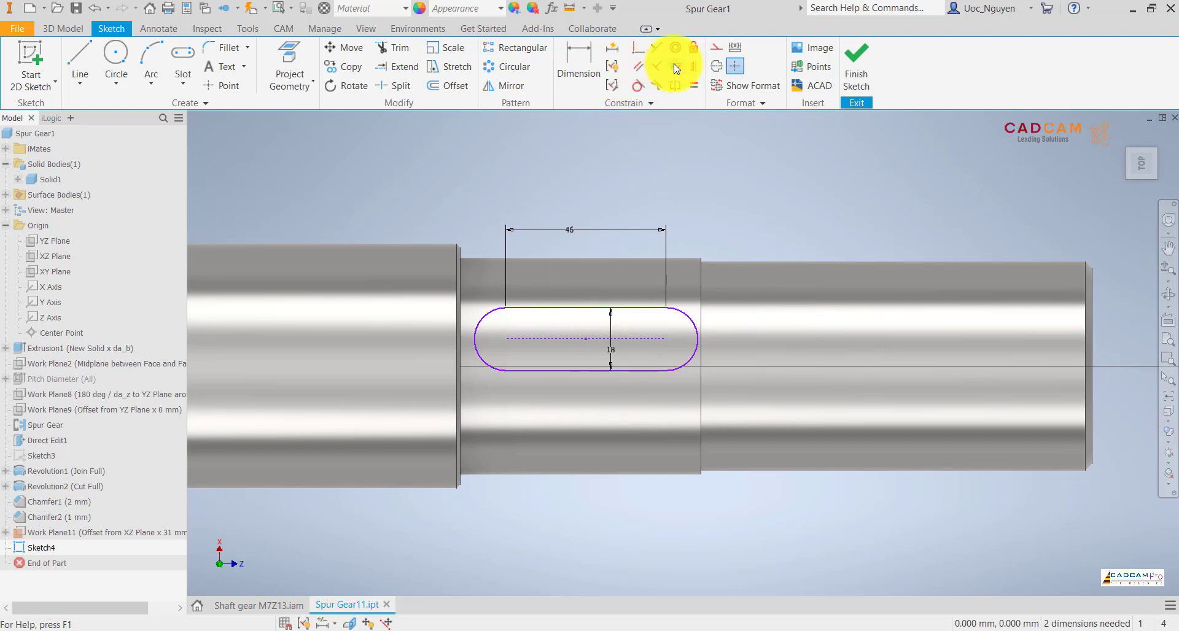
left_click(692, 69)
left_click(586, 338)
scroll(706, 246, "down", 3)
left_click(385, 292)
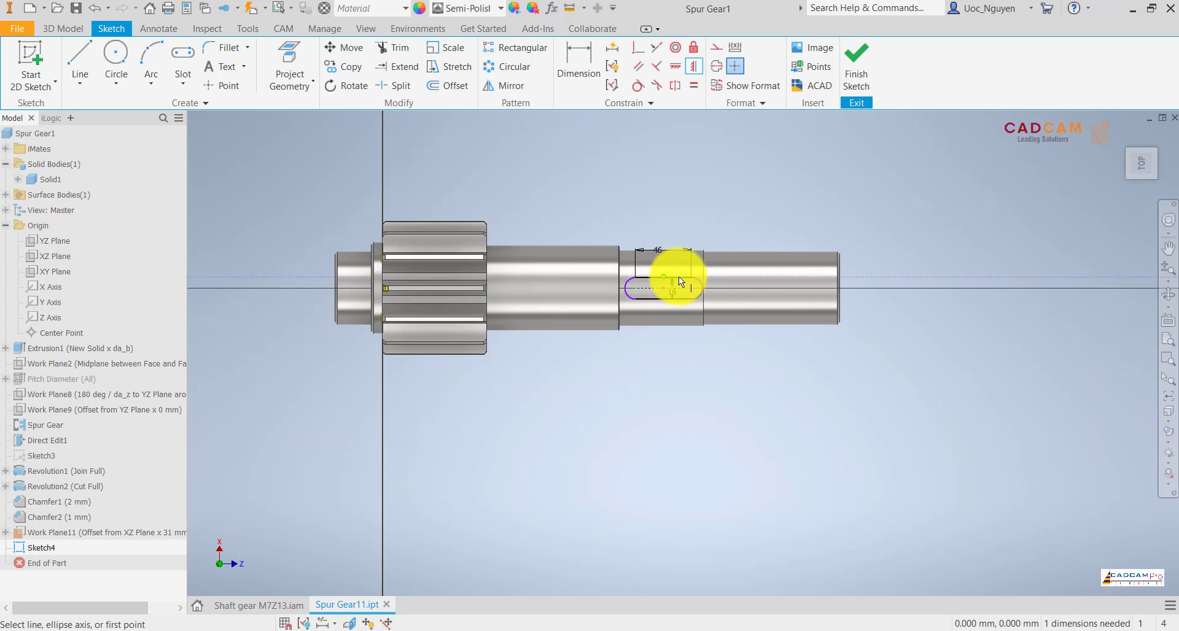
Step: Project the shoulder edge between the 62 mm and 60 mm diameter sections and convert it to a construction line
scroll(672, 275, "up", 5)
middle_click_drag(689, 260, 579, 268)
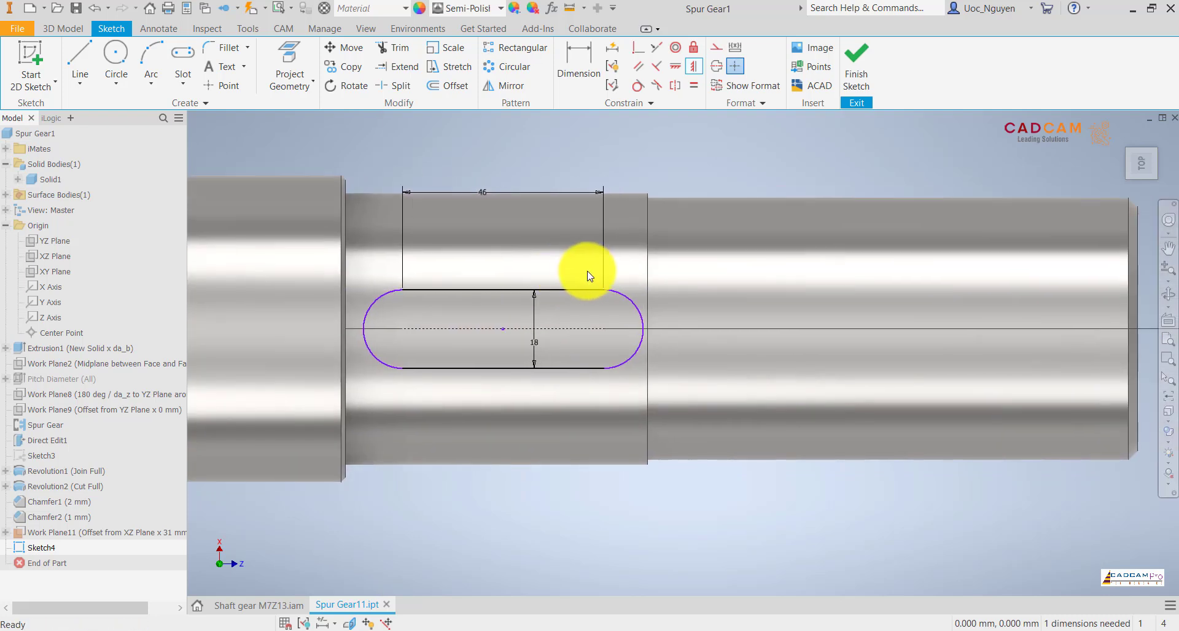
left_click(307, 49)
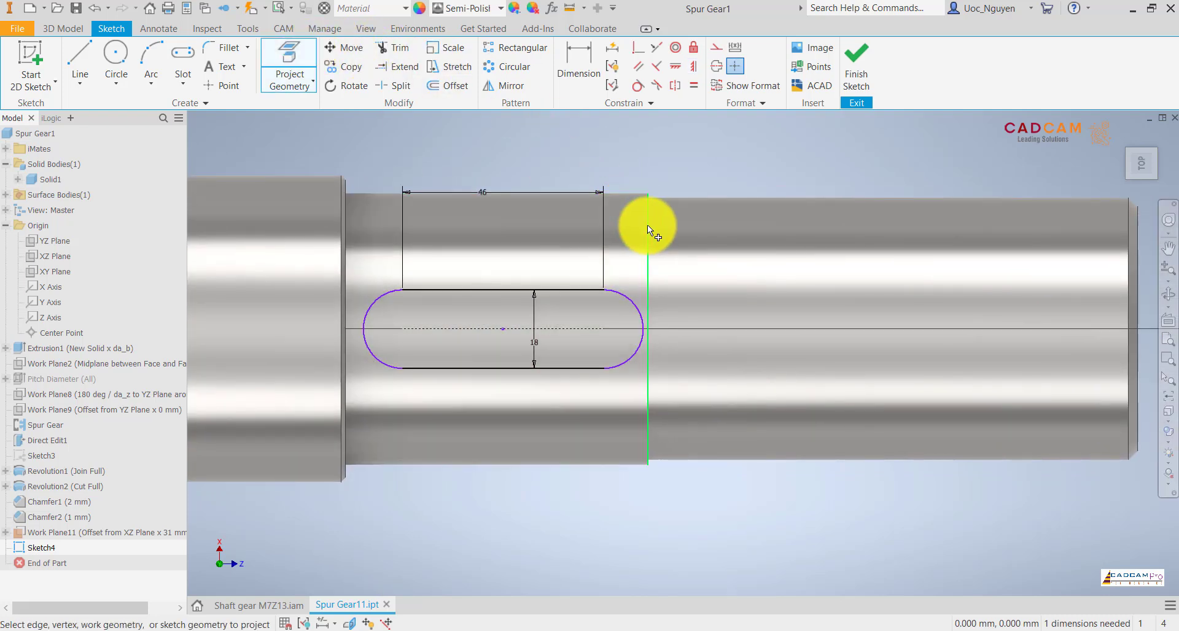
left_click(647, 225)
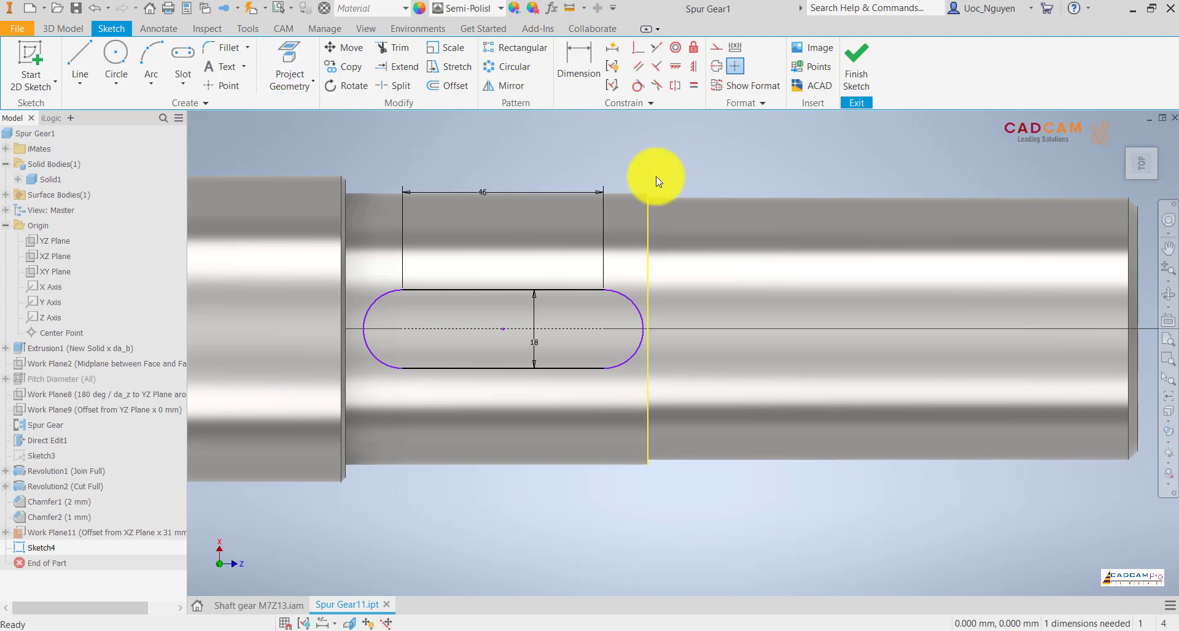
right_click(679, 182)
left_click(734, 174)
left_click(734, 175)
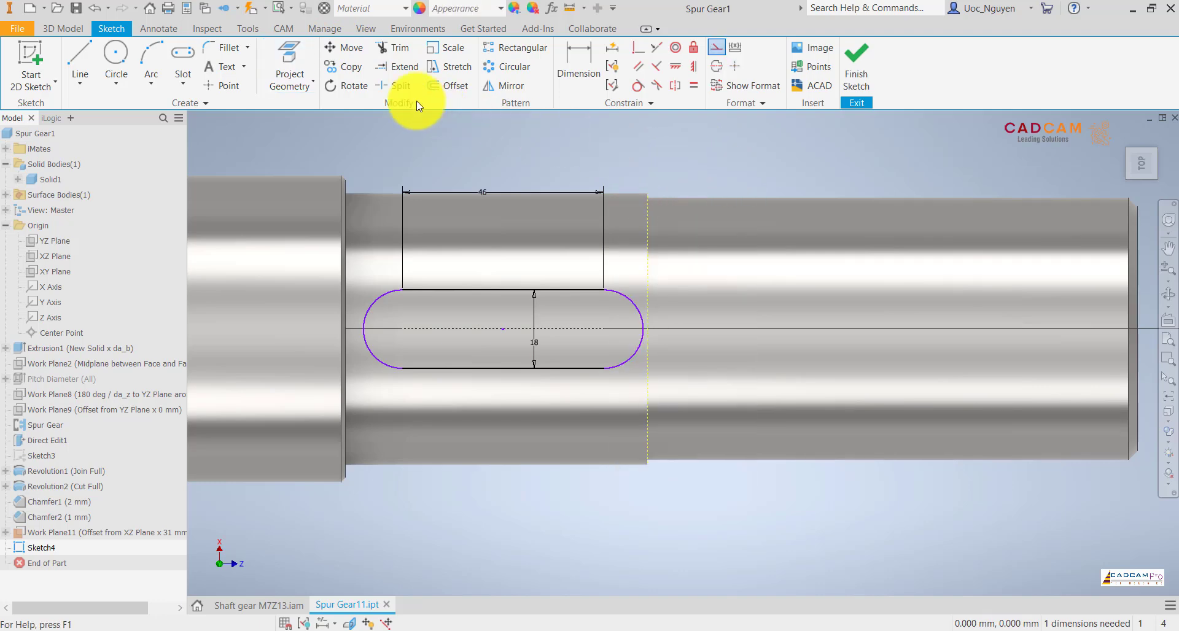
Step: Dimension the slot's rounded end 3 mm from the projected shoulder edge and finish the sketch
left_click(574, 80)
scroll(651, 304, "up", 5)
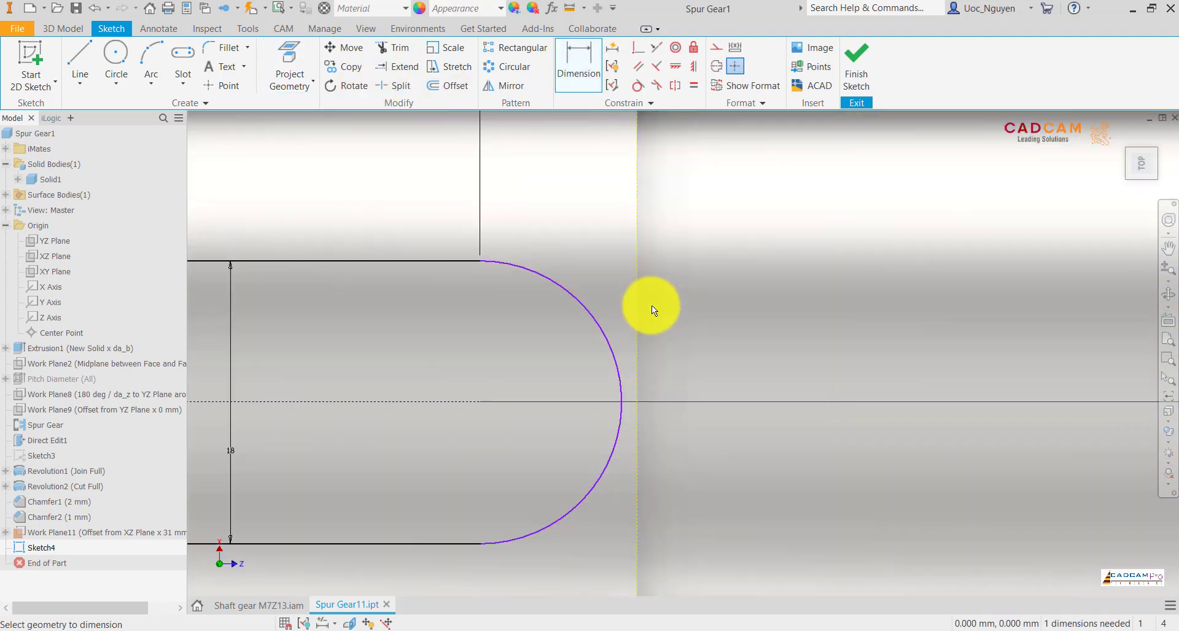
left_click(637, 344)
left_click(621, 403)
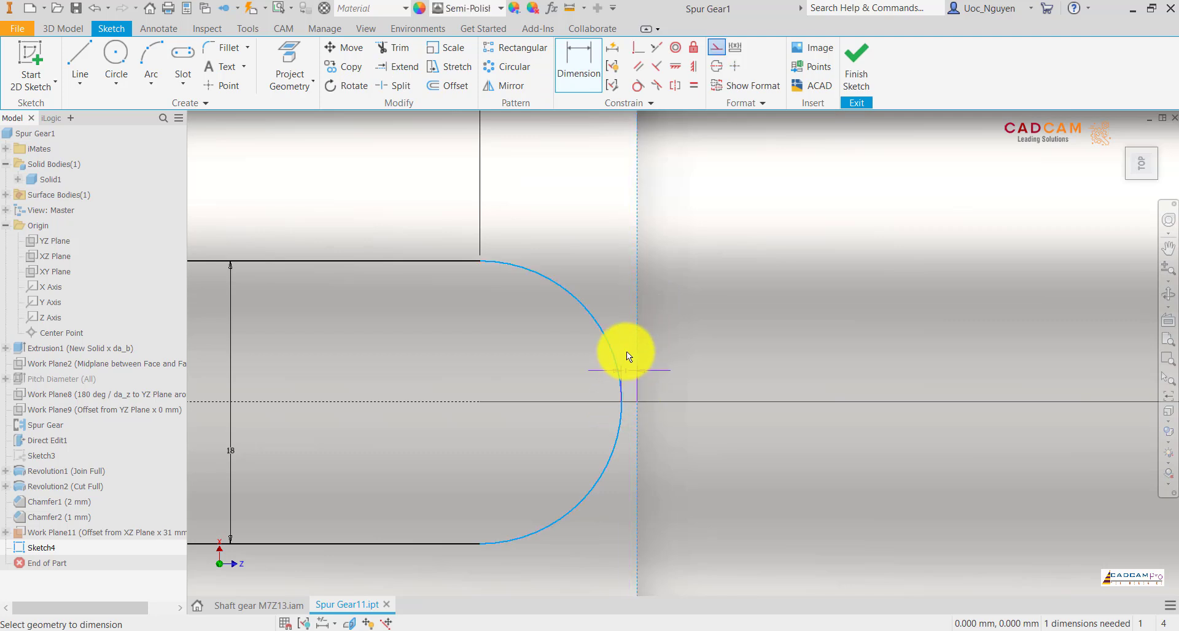
left_click(628, 346)
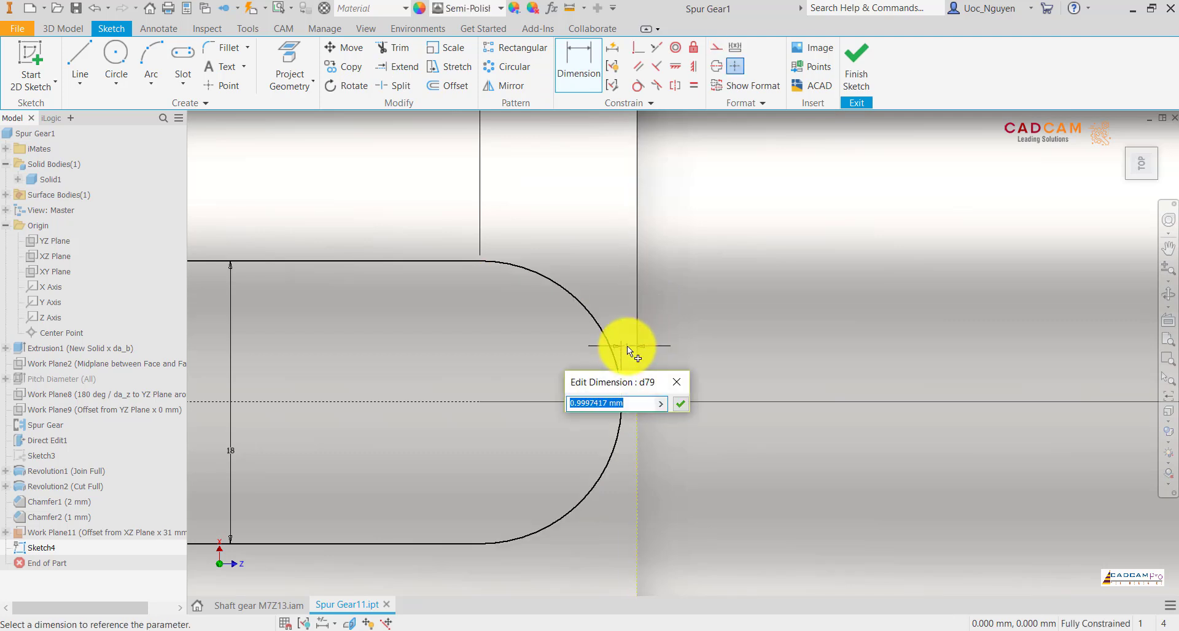
type("1")
key("Return")
scroll(627, 346, "down", 5)
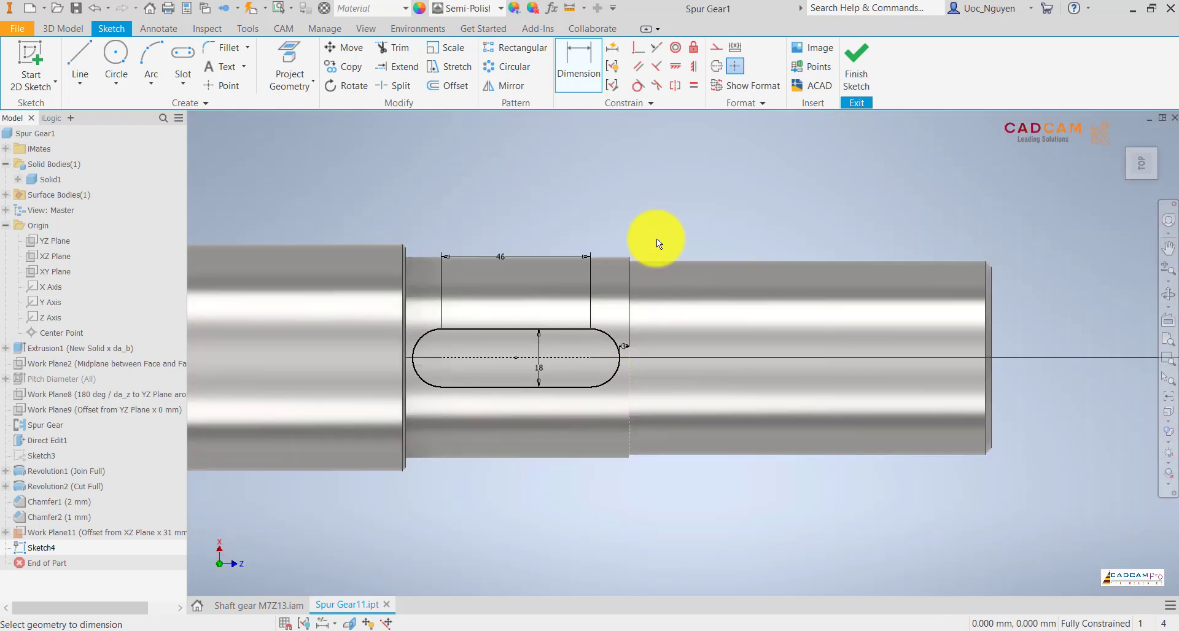
scroll(677, 212, "down", 3)
left_click(868, 89)
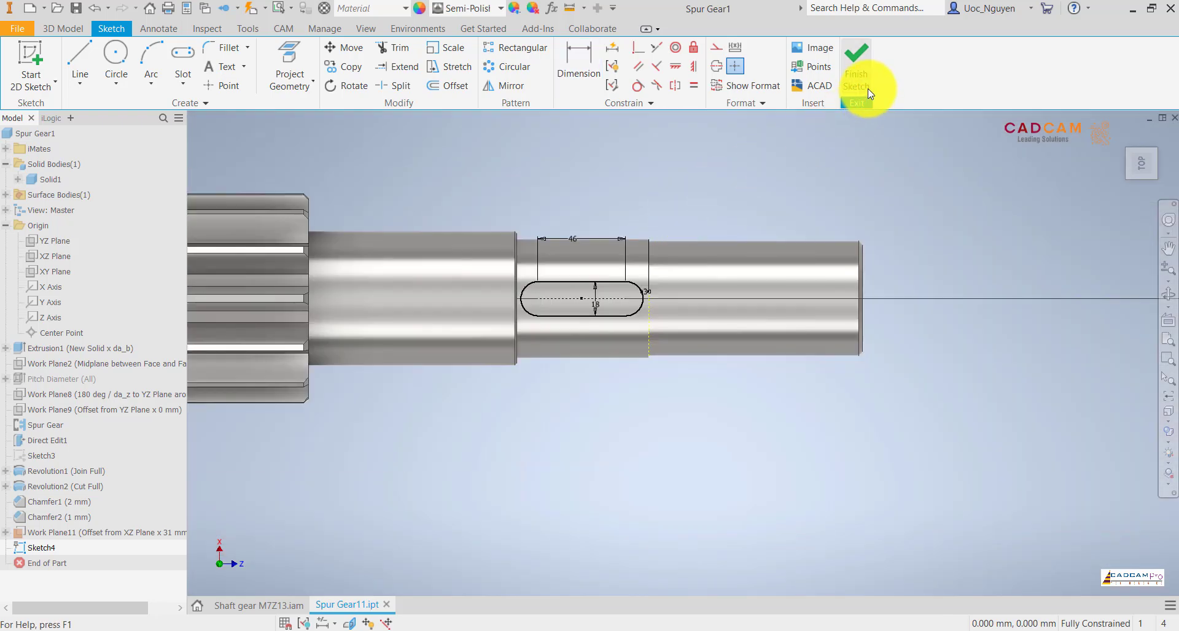
Step: Extrude the slot profile as a cut 11 mm deep into the shaft, using the flipped direction
left_click(80, 59)
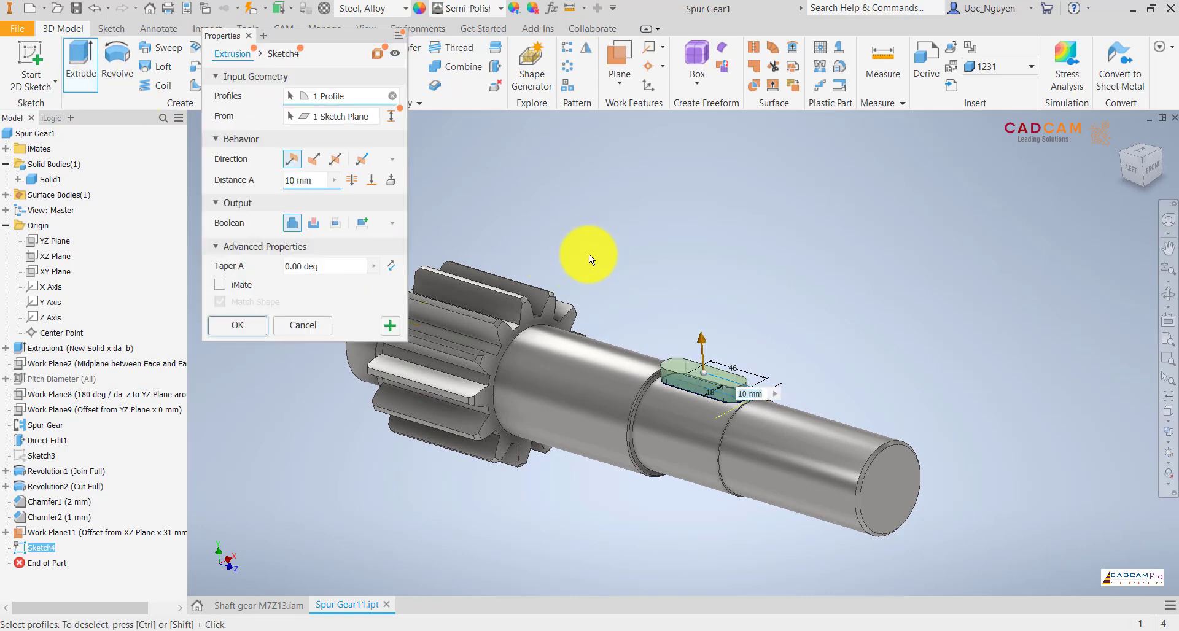
left_click(314, 222)
left_click(314, 159)
left_click(324, 182)
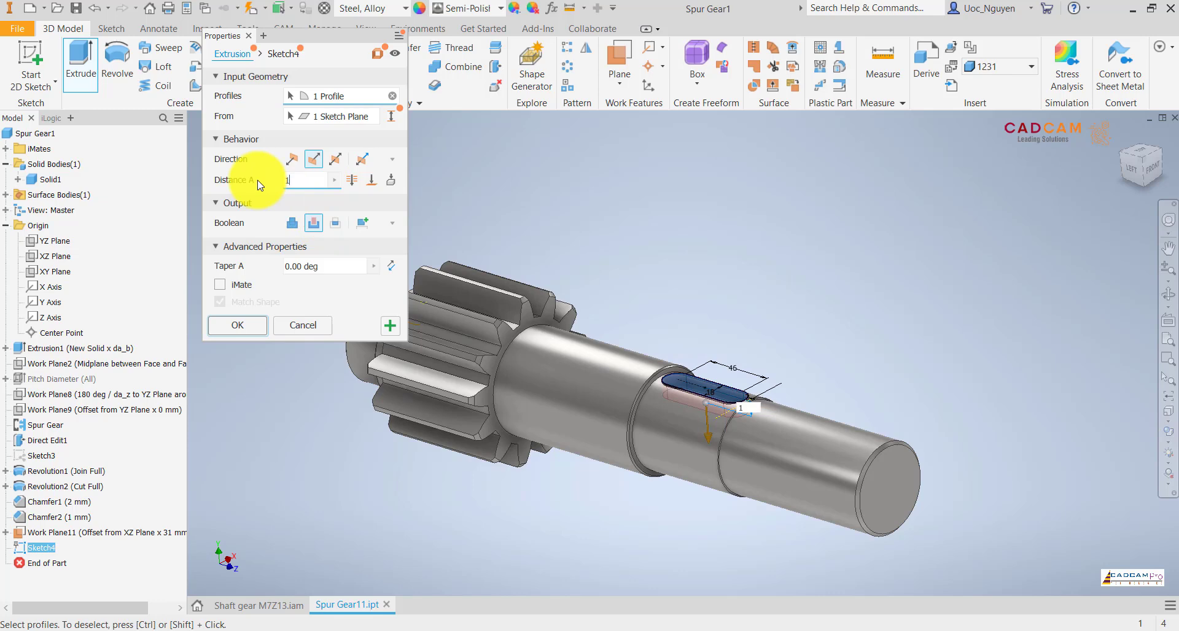
left_click(252, 326)
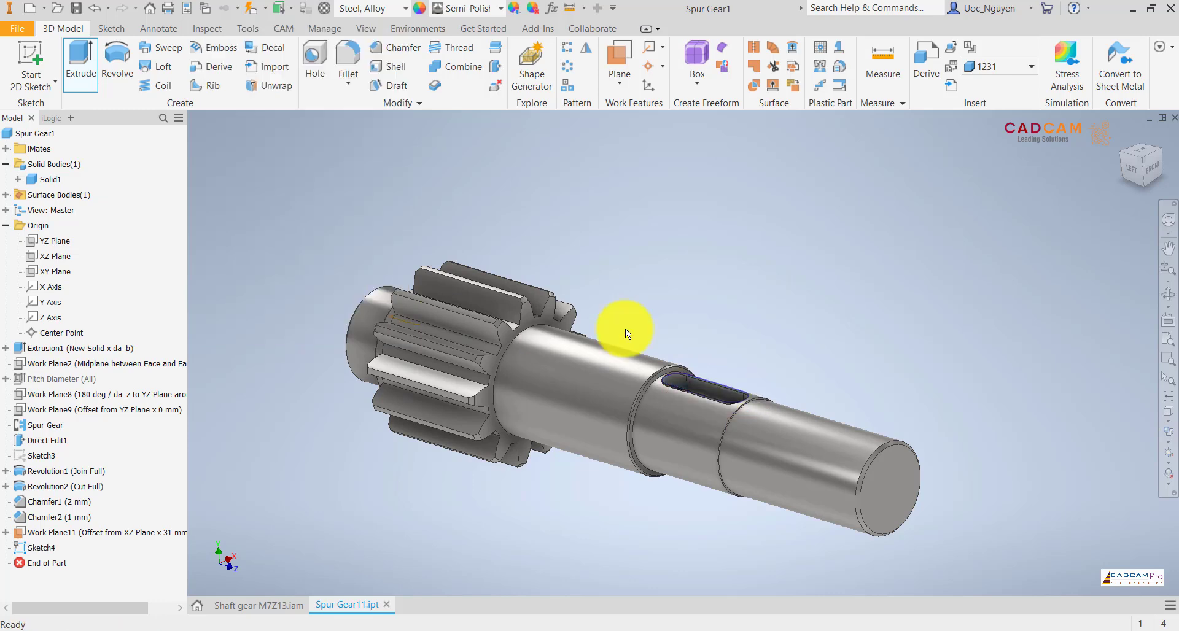
middle_click_drag(692, 323, 708, 292, "shift")
key("F6")
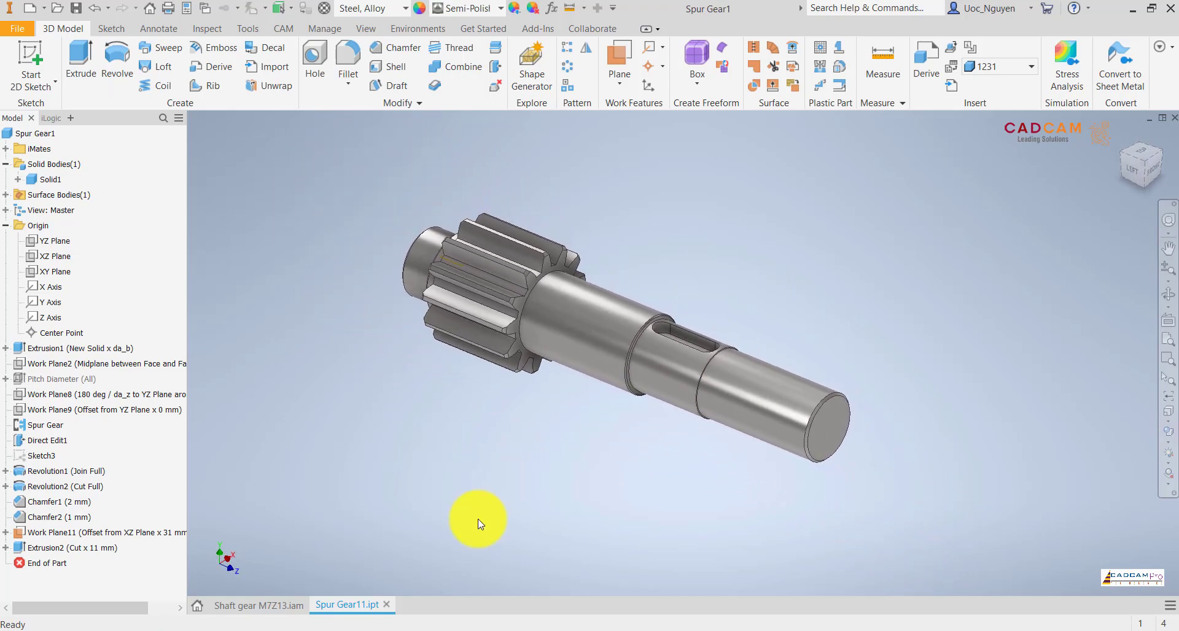
Step: Consult the shaft drawing in PowerPoint, return to Inventor and start a sketch on the shaft's end face on the keyway side
left_click(403, 630)
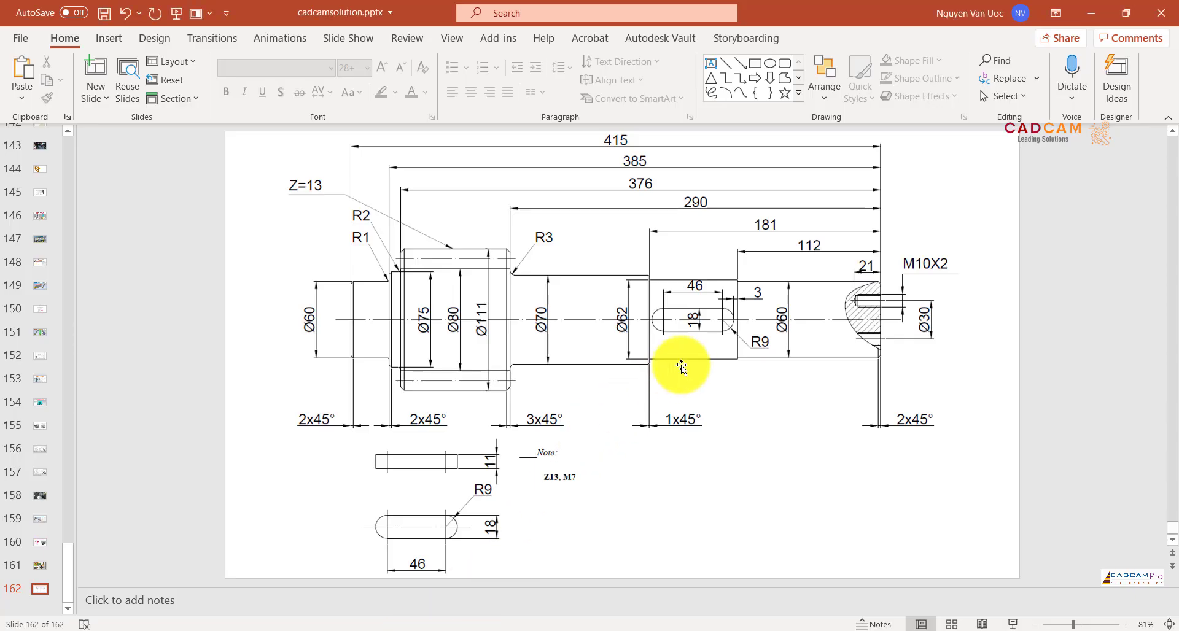
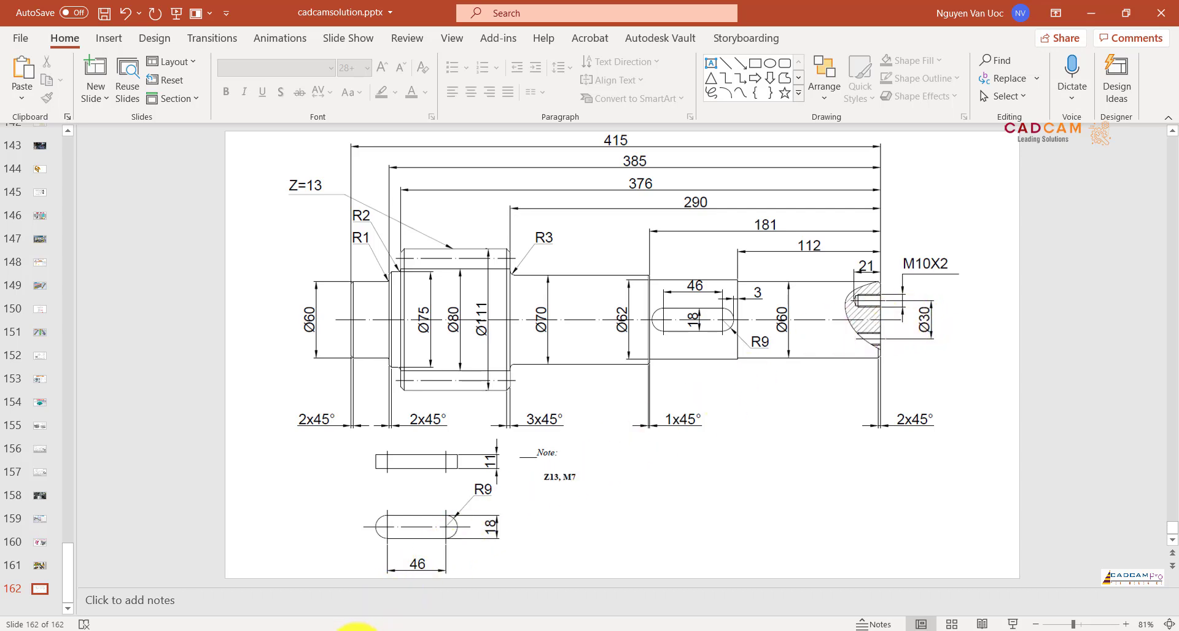
left_click(358, 630)
middle_click_drag(672, 355, 729, 299, "shift")
left_click(724, 403)
key("Page_Up")
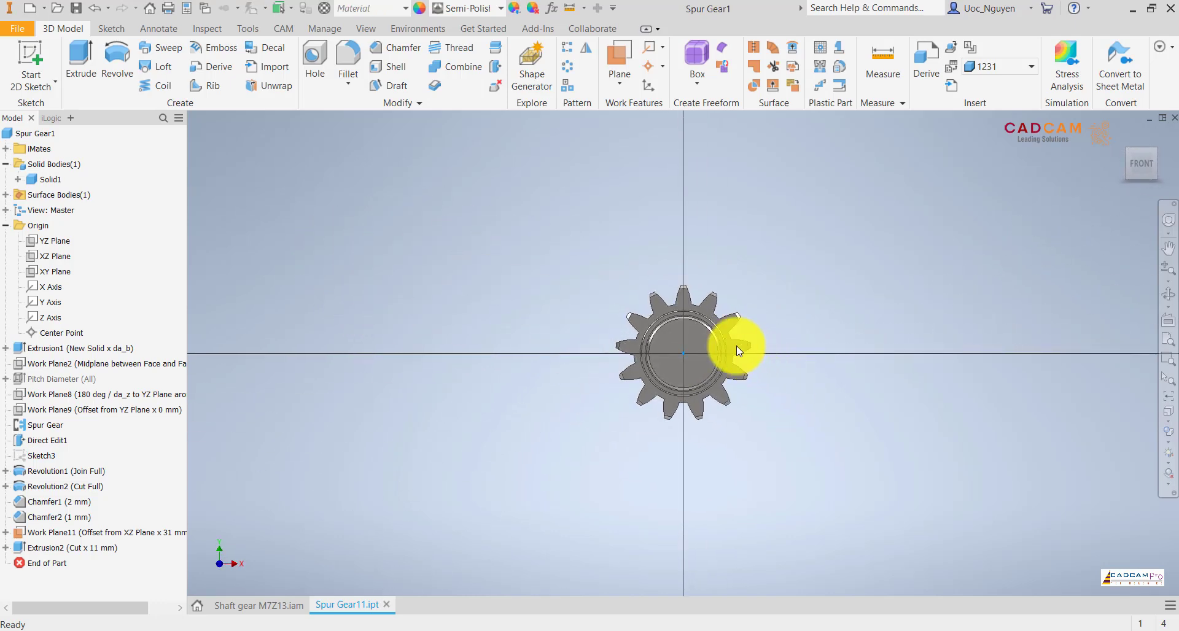
key("s")
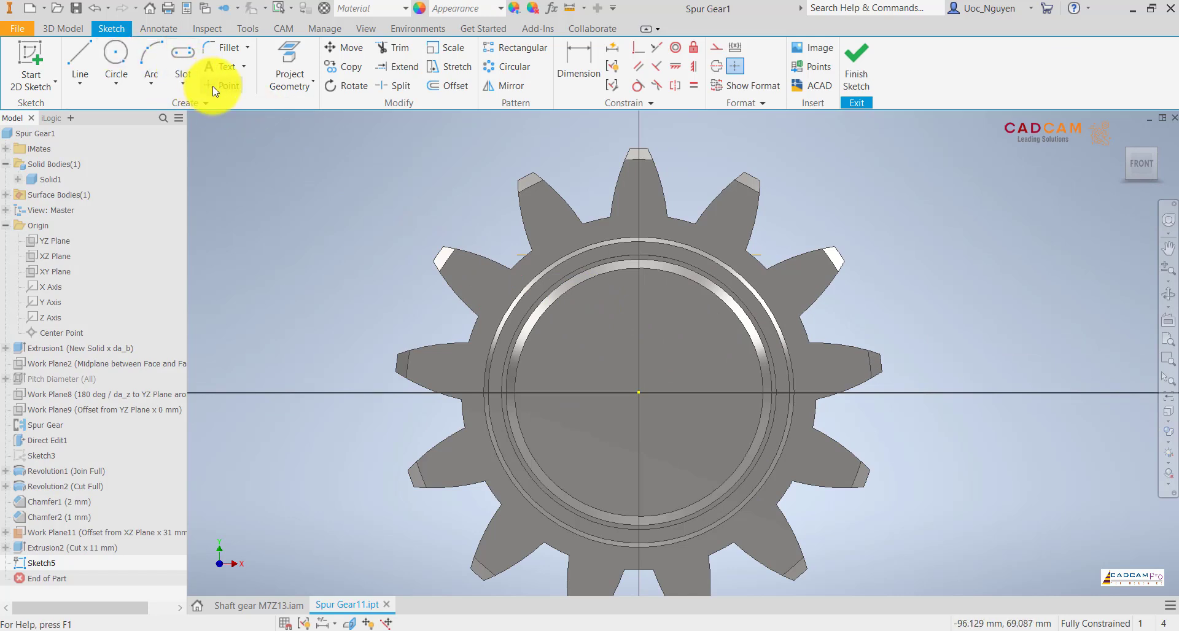
Step: Draw a 30 mm diameter circle centred on the shaft axis
left_click(116, 56)
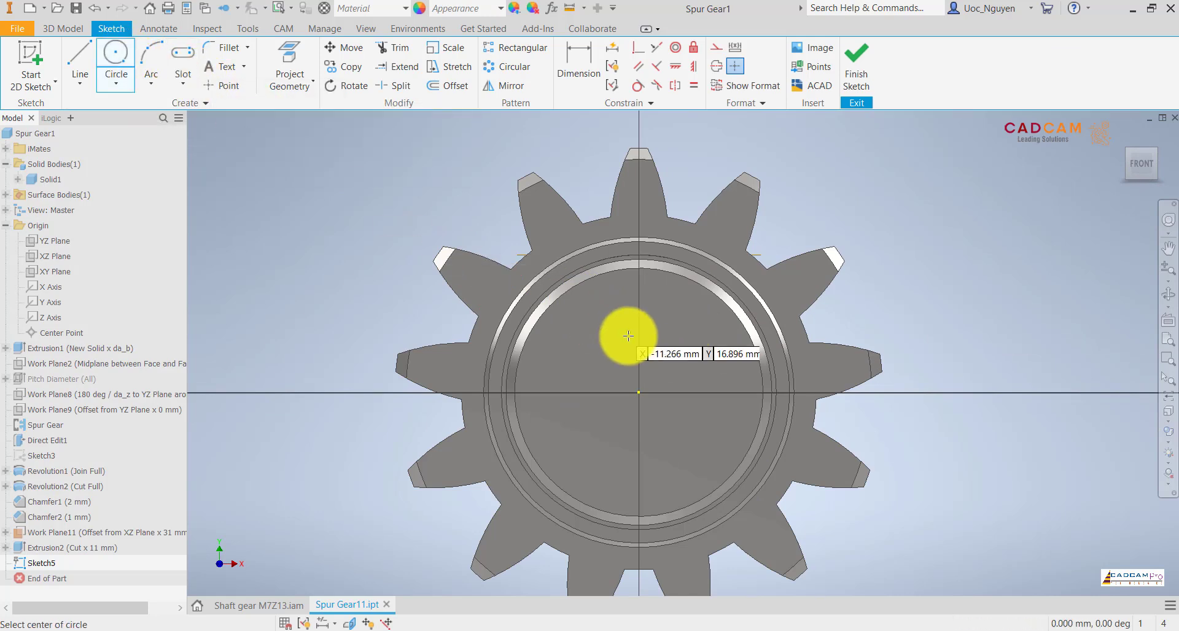
left_click(639, 391)
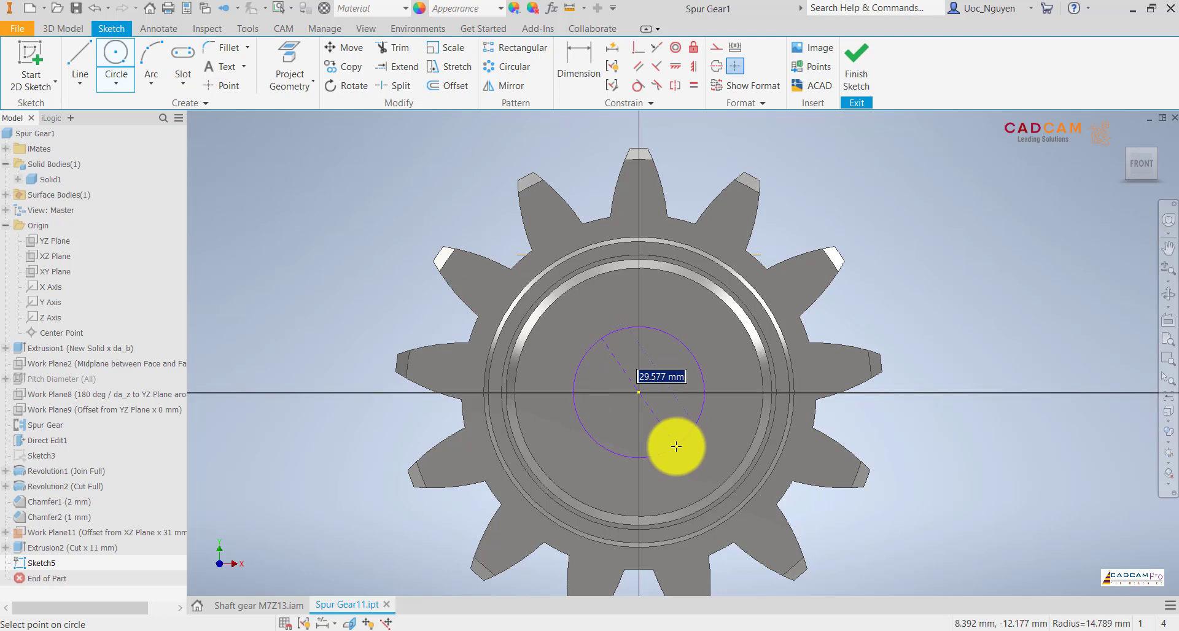
key("Return")
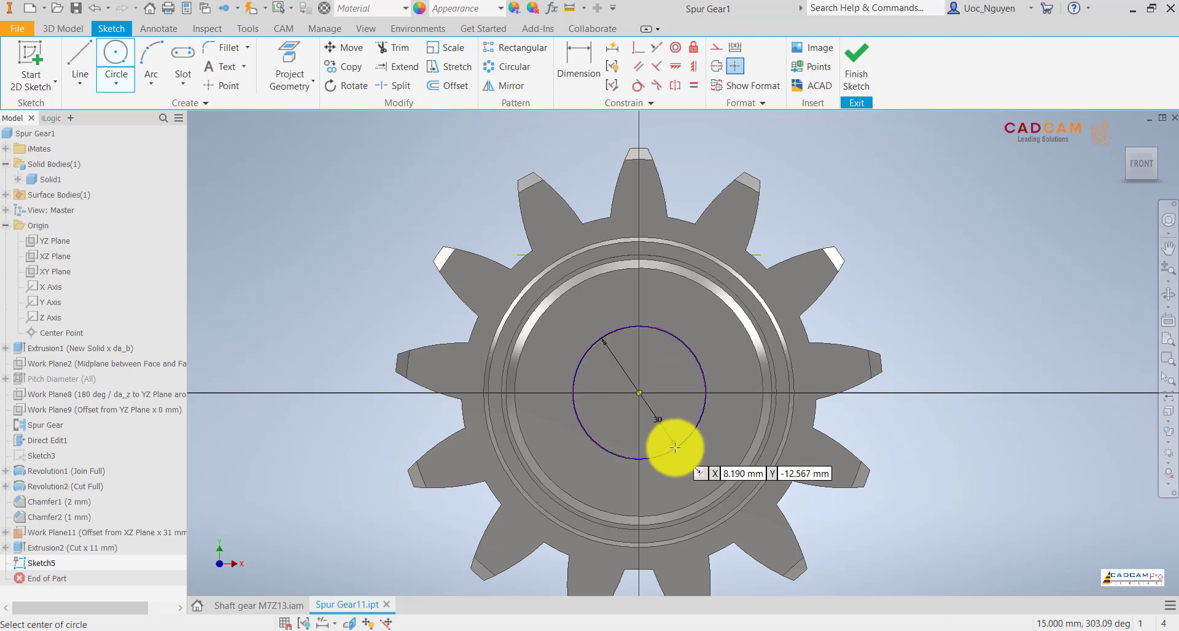
Step: Consult the shaft drawing in PowerPoint, return to Inventor and place sketch points on the top and bottom of the 30 mm circle
left_click(394, 630)
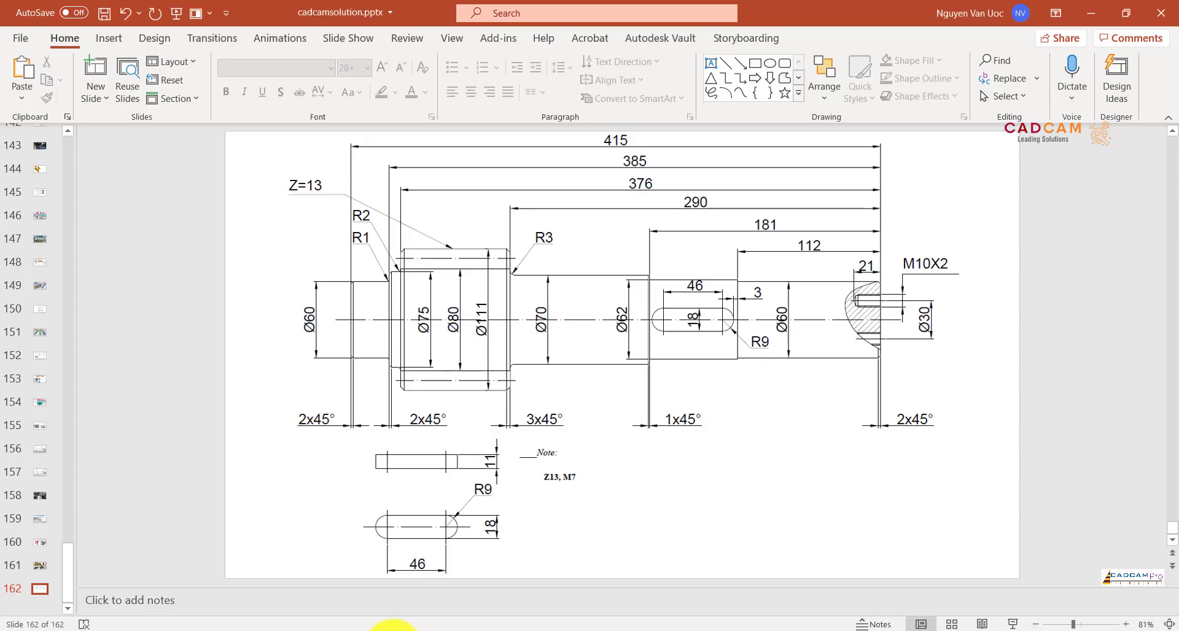
left_click(421, 629)
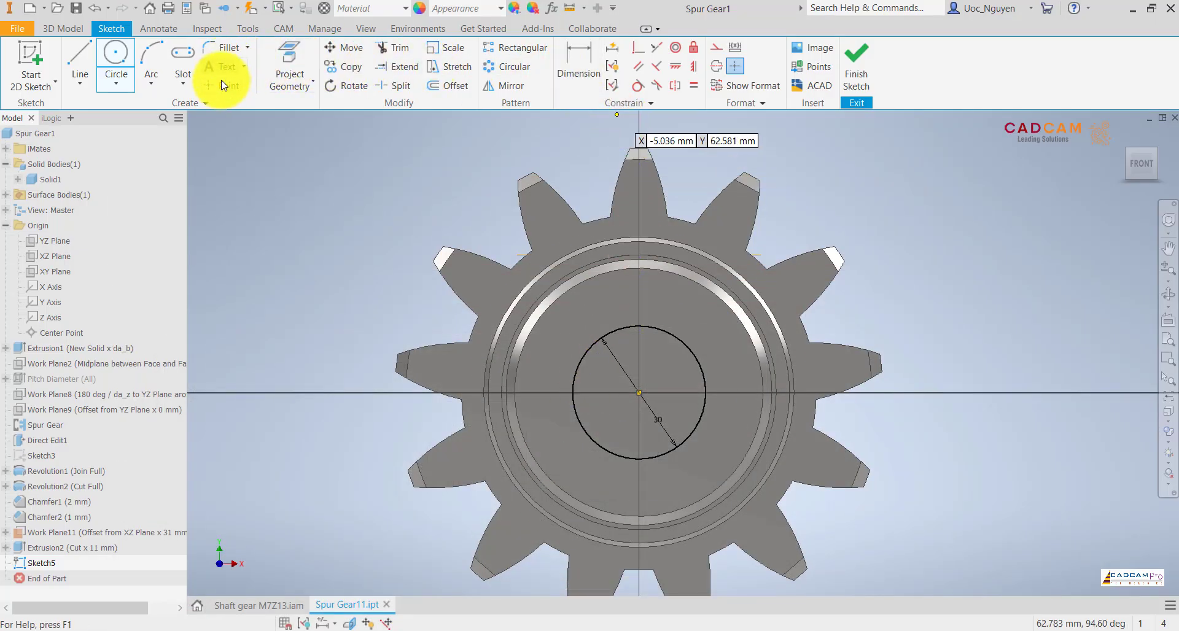
left_click(639, 326)
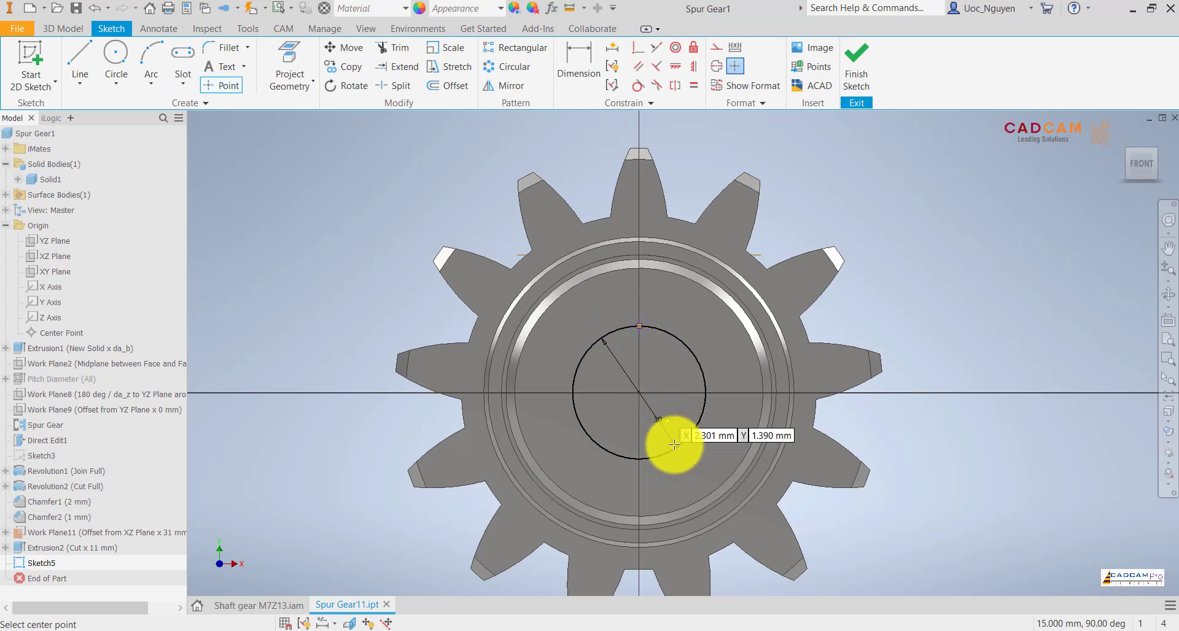
left_click(640, 461)
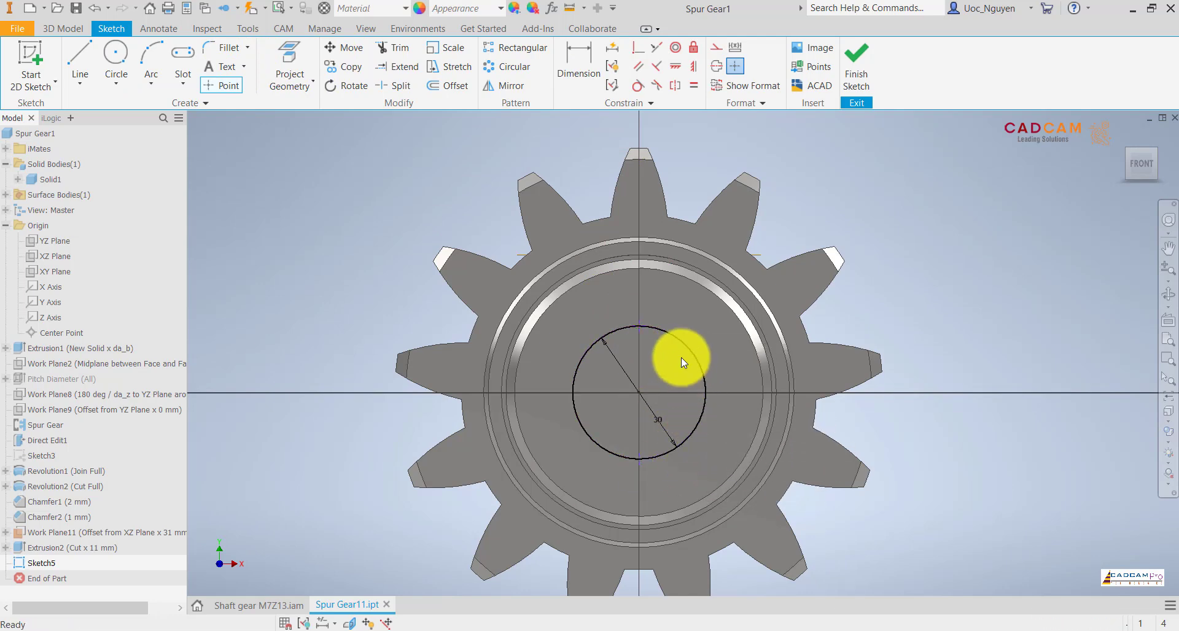
Step: Convert the 30 mm circle on the end face to construction geometry
key("Escape")
right_click(890, 288)
left_click(953, 288)
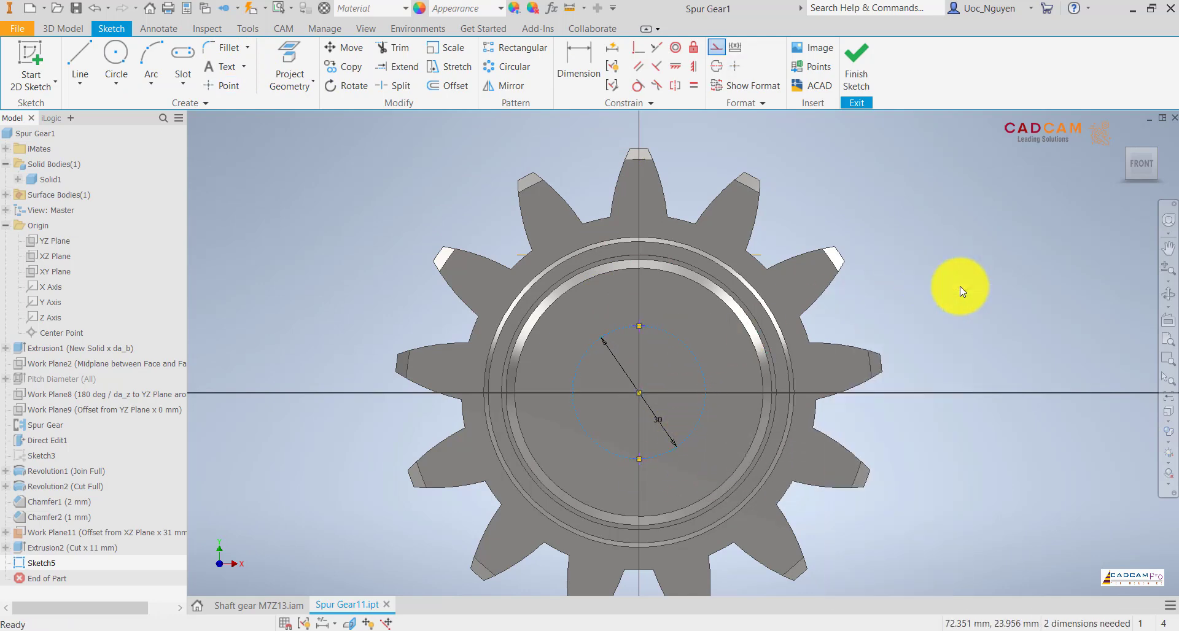
Step: Align the two hole points vertically with the circle's centre using vertical constraints and finish the sketch
left_click(693, 68)
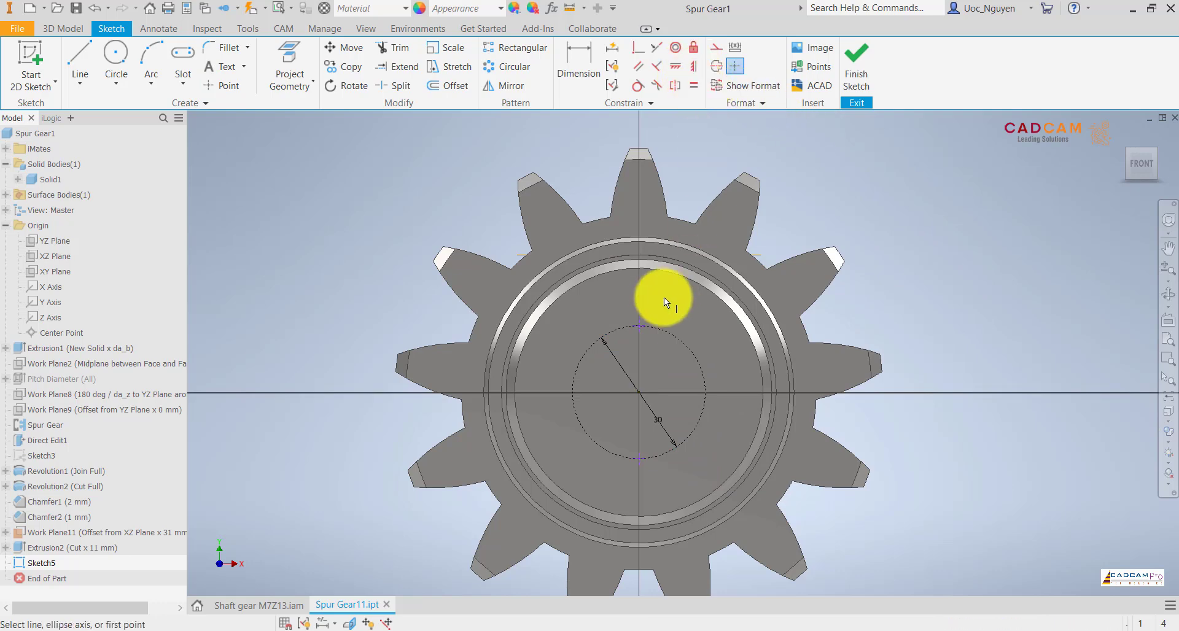
left_click(640, 390)
left_click(640, 393)
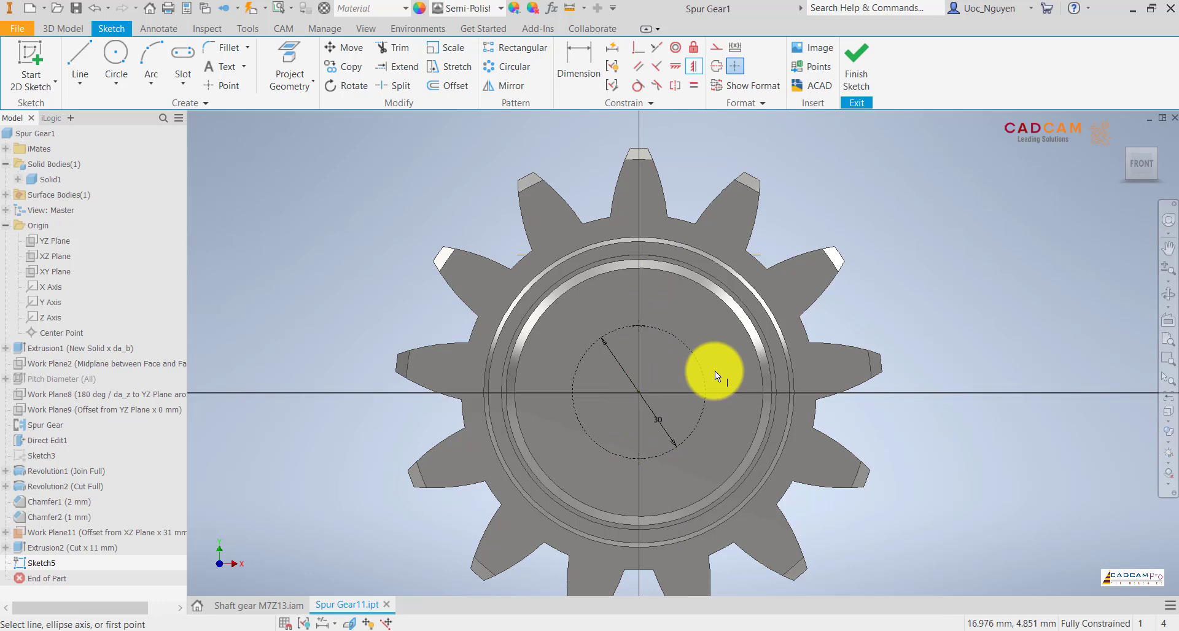
left_click(862, 73)
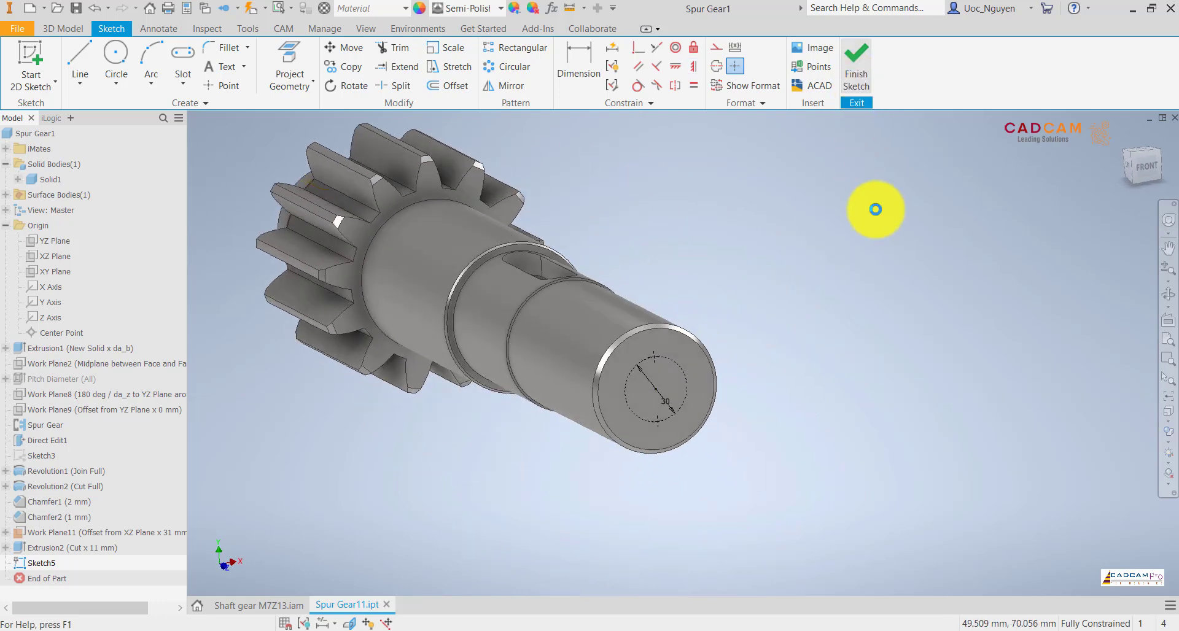
Step: Start a Hole feature on the two sketch points as tapped holes with ANSI Metric M Profile threads, size 10
scroll(731, 413, "up", 5)
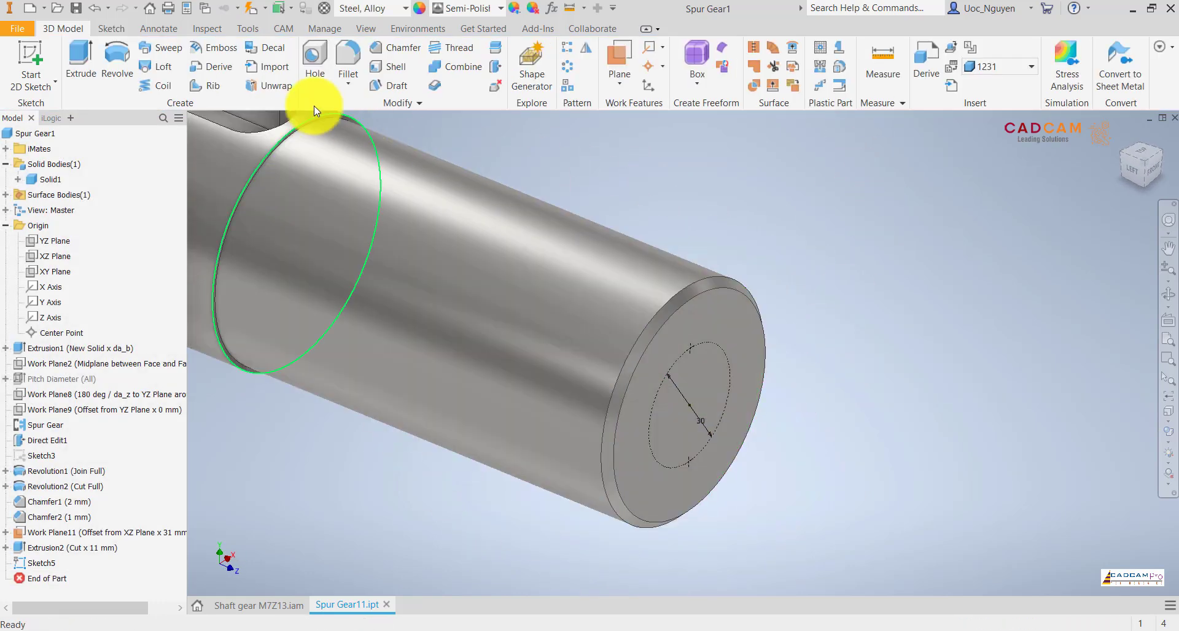
left_click(307, 52)
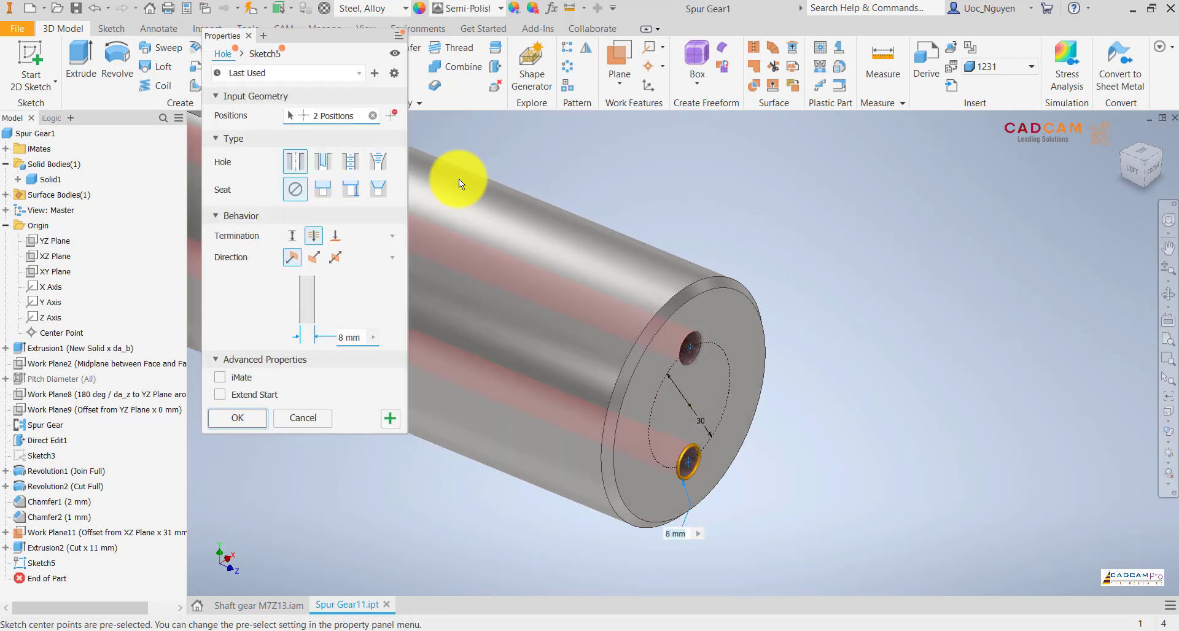
left_click(351, 161)
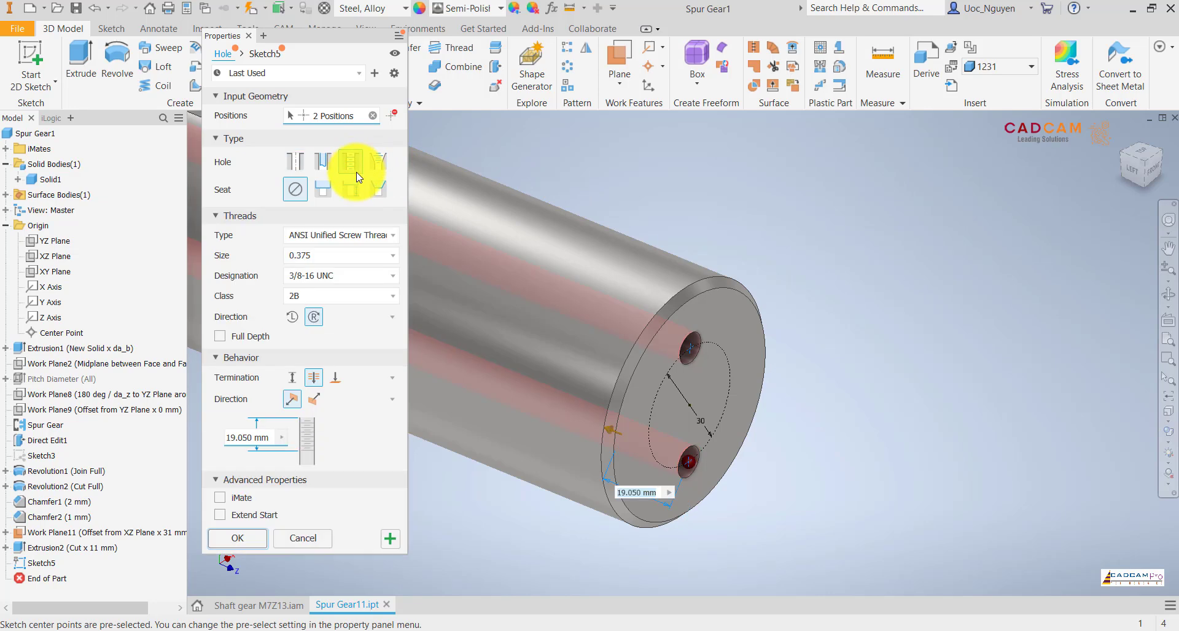
left_click(316, 235)
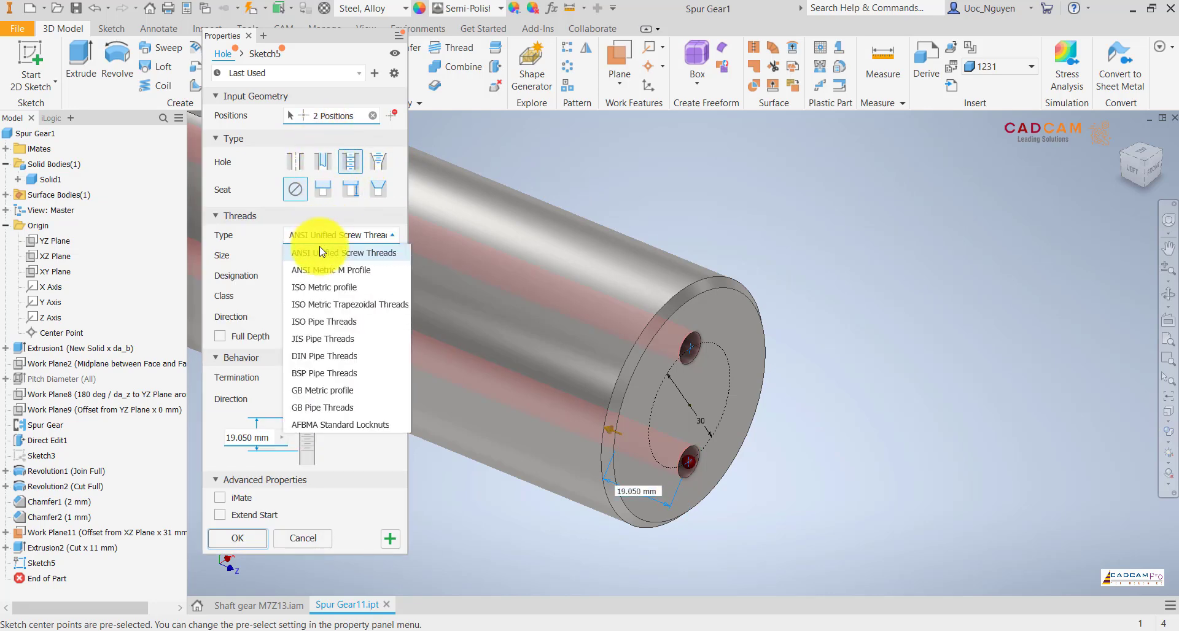
left_click(321, 270)
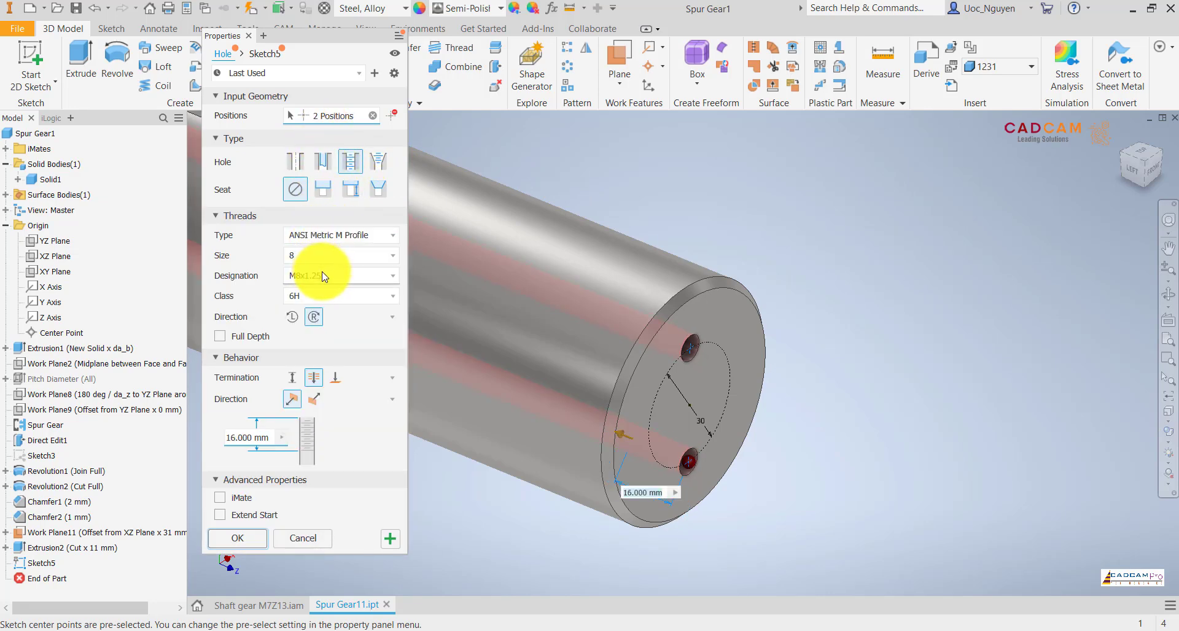
left_click(326, 257)
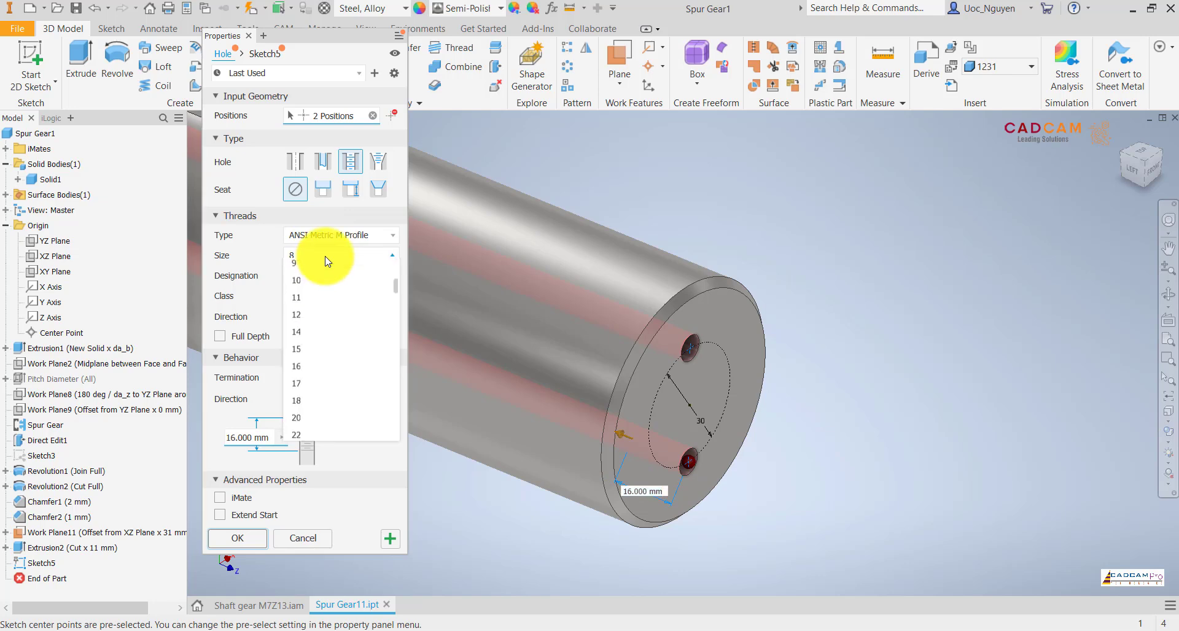
left_click(317, 305)
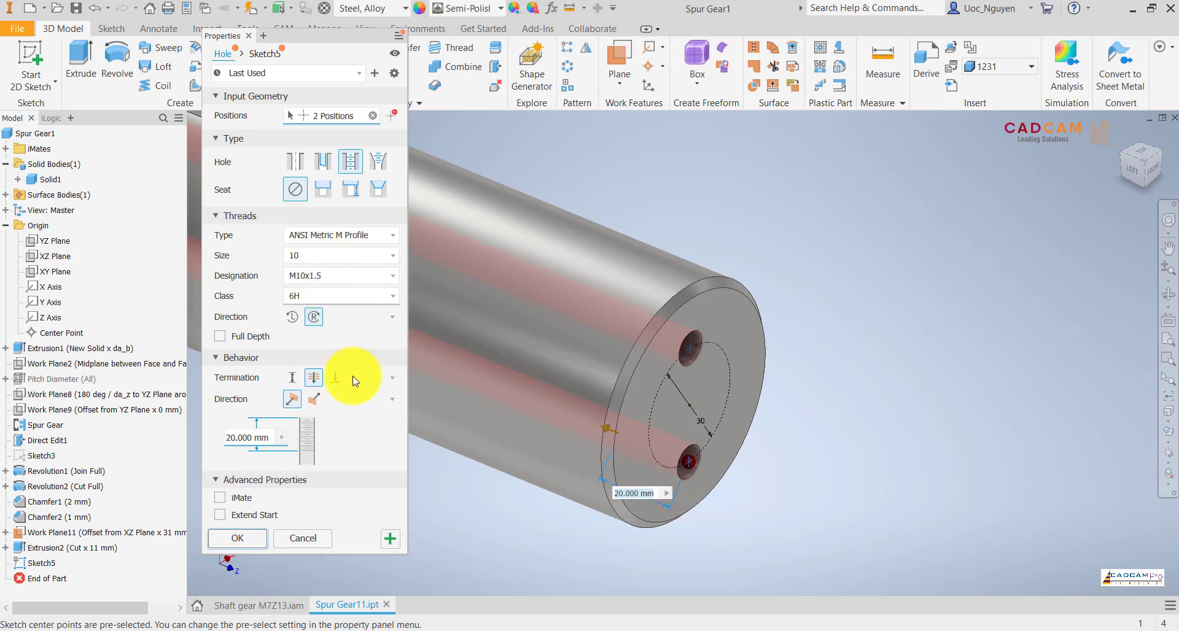
Step: Check the hole callout on the shaft drawing, keep the M10x1.5 designation and set the tapped holes to a distance termination
left_click(400, 630)
left_click(400, 630)
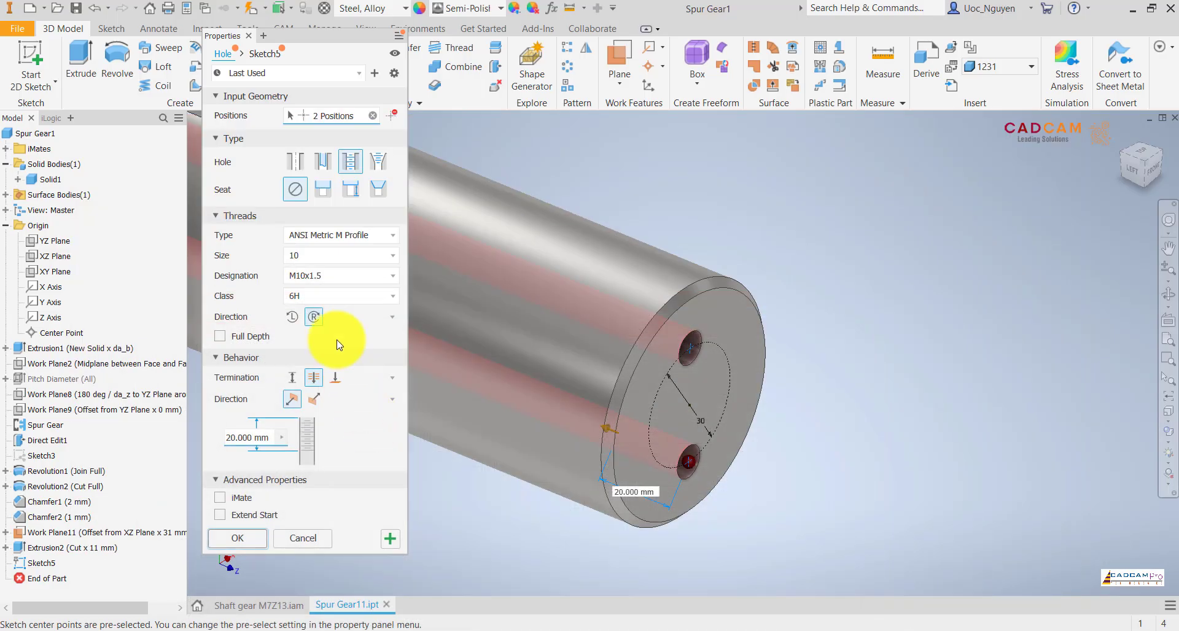
left_click(322, 274)
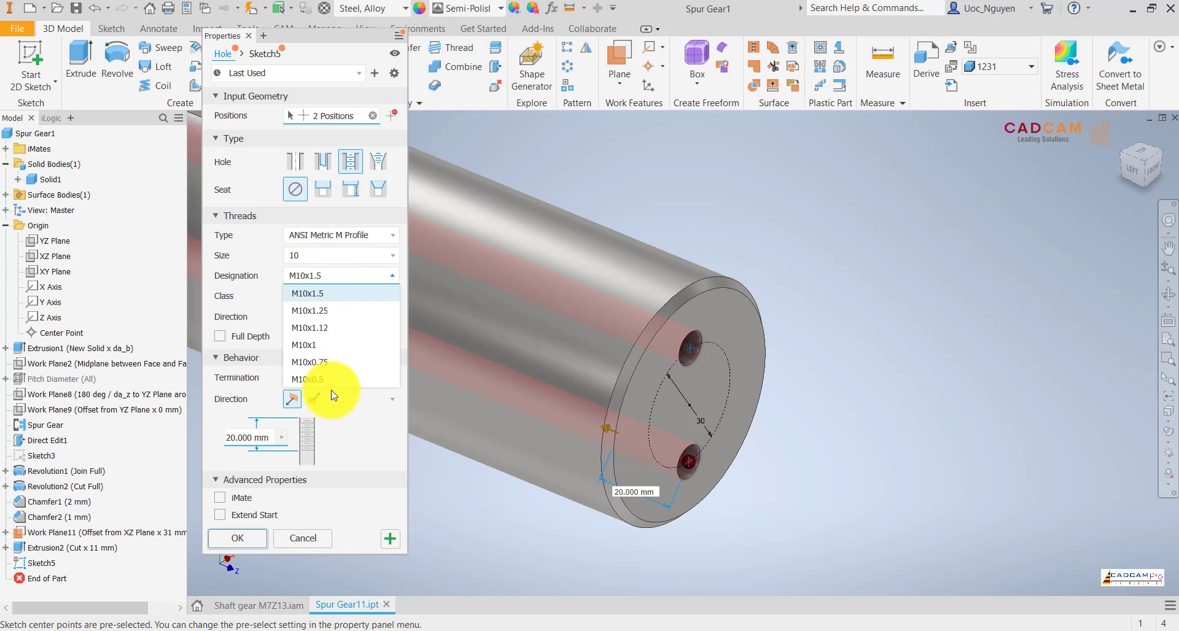
left_click(445, 504)
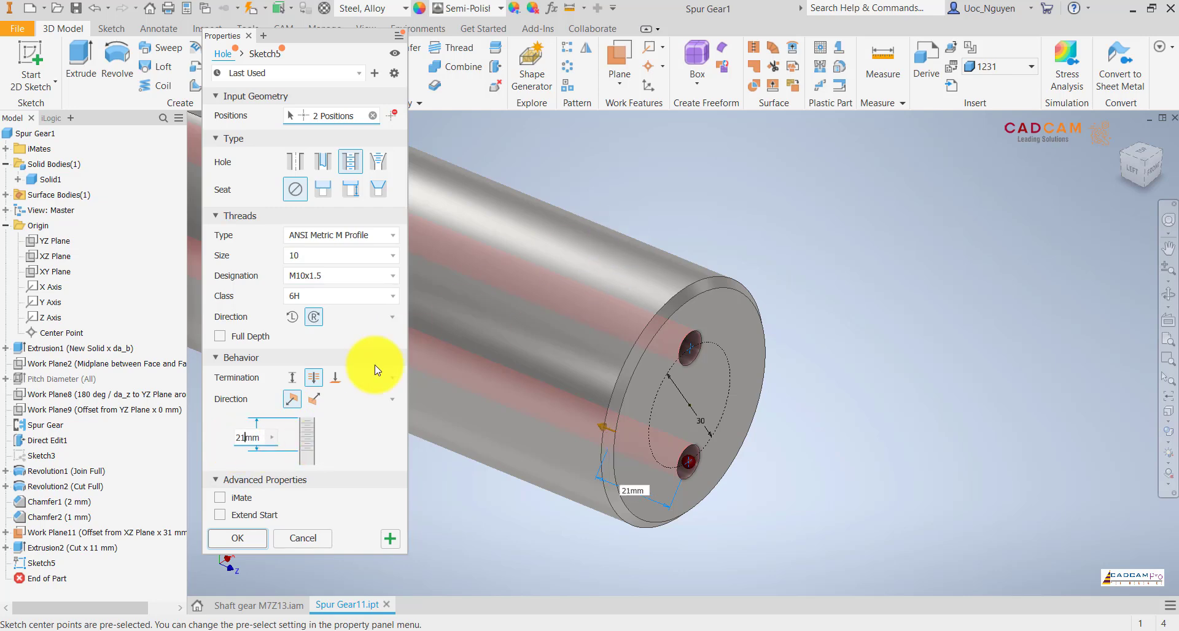
left_click(294, 379)
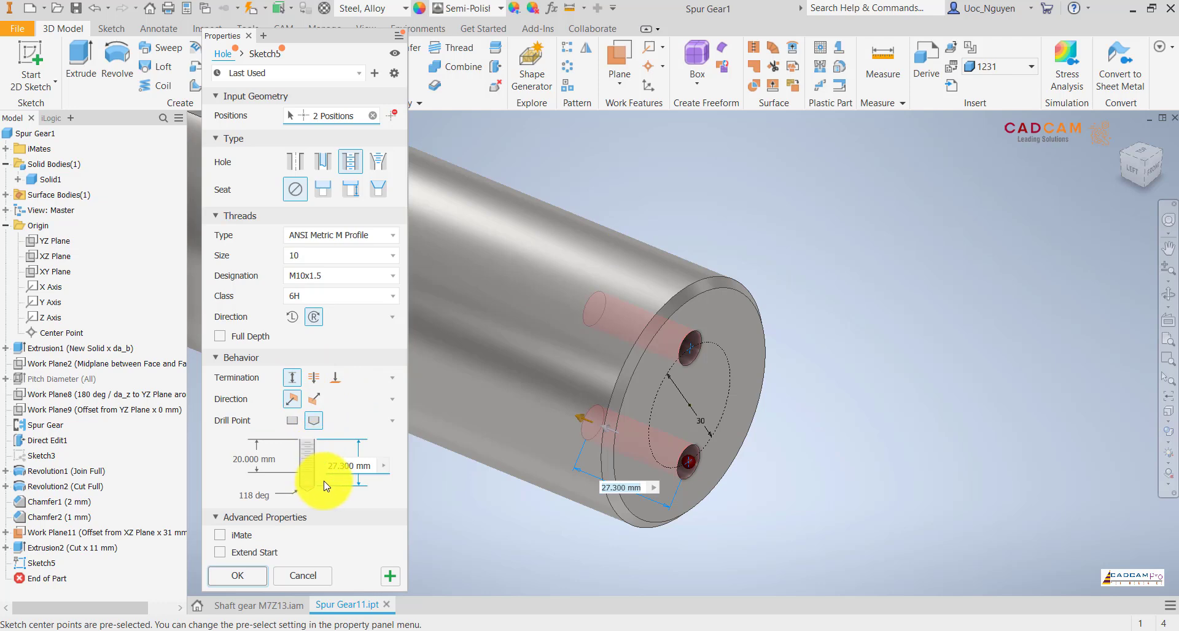
Step: Set the tapped holes' drill depth to 21 mm and thread depth to 16 mm
left_click(241, 461)
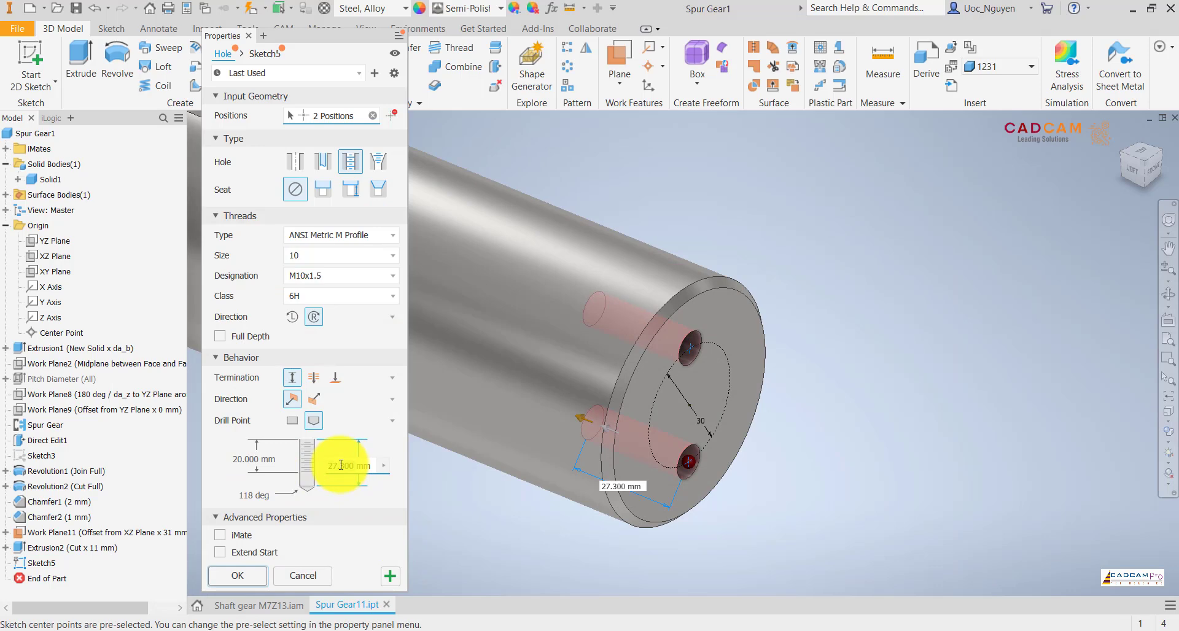
type("1")
left_click(242, 462)
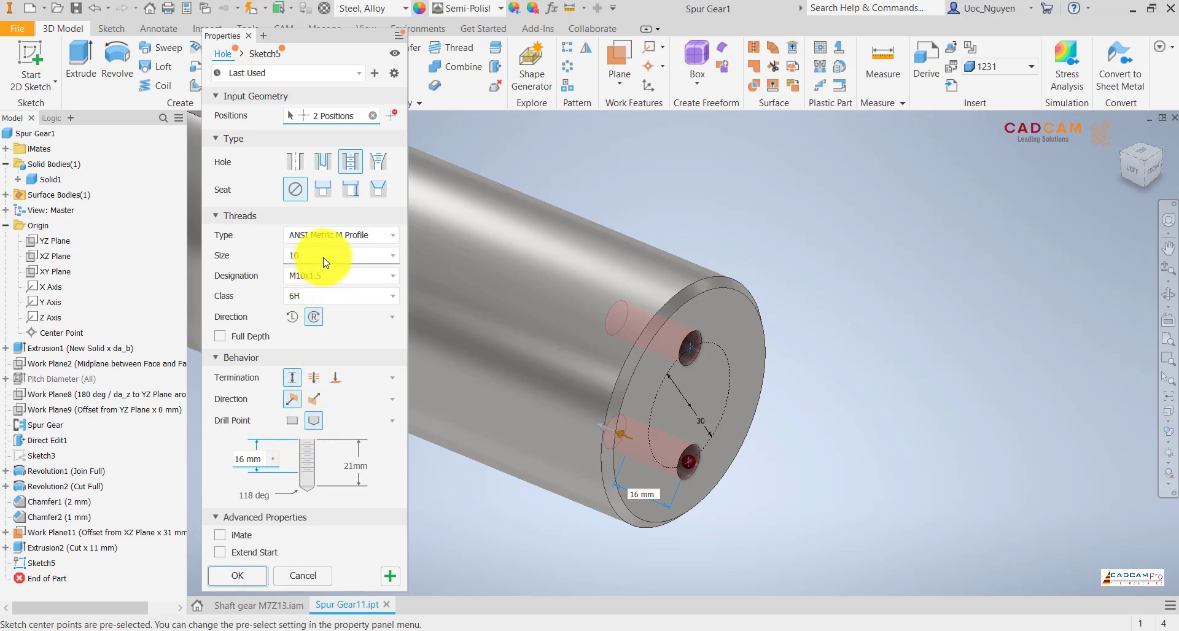
Step: Look through the M10 designations and try the ISO Metric profile thread type with M10x1.5
left_click(325, 275)
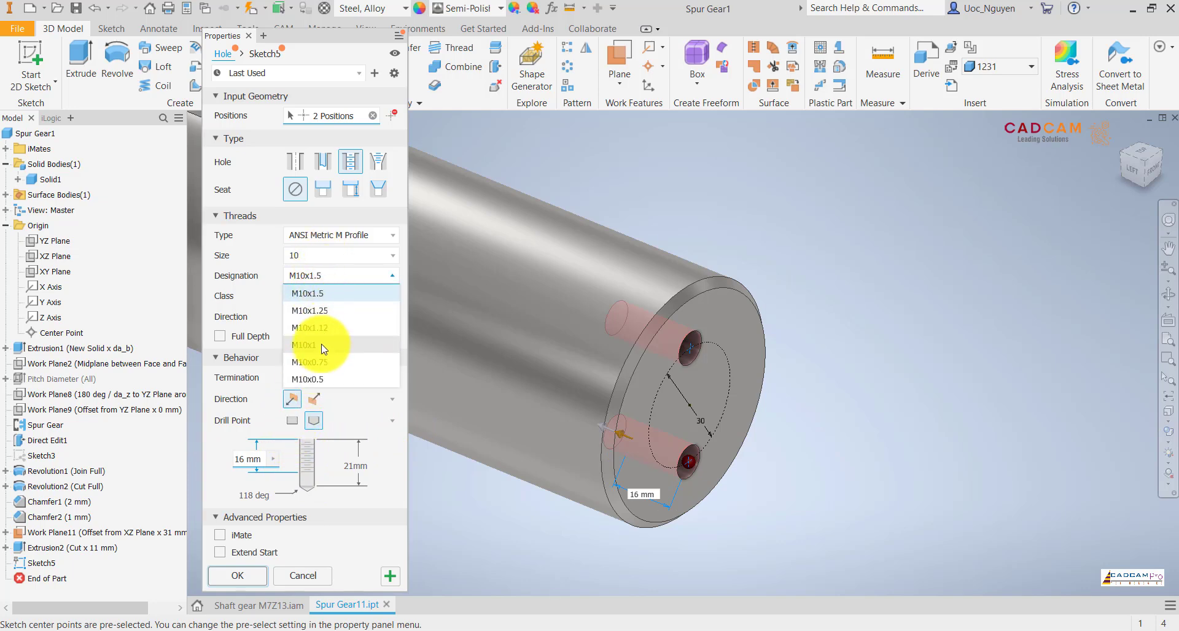
left_click(342, 236)
left_click(342, 235)
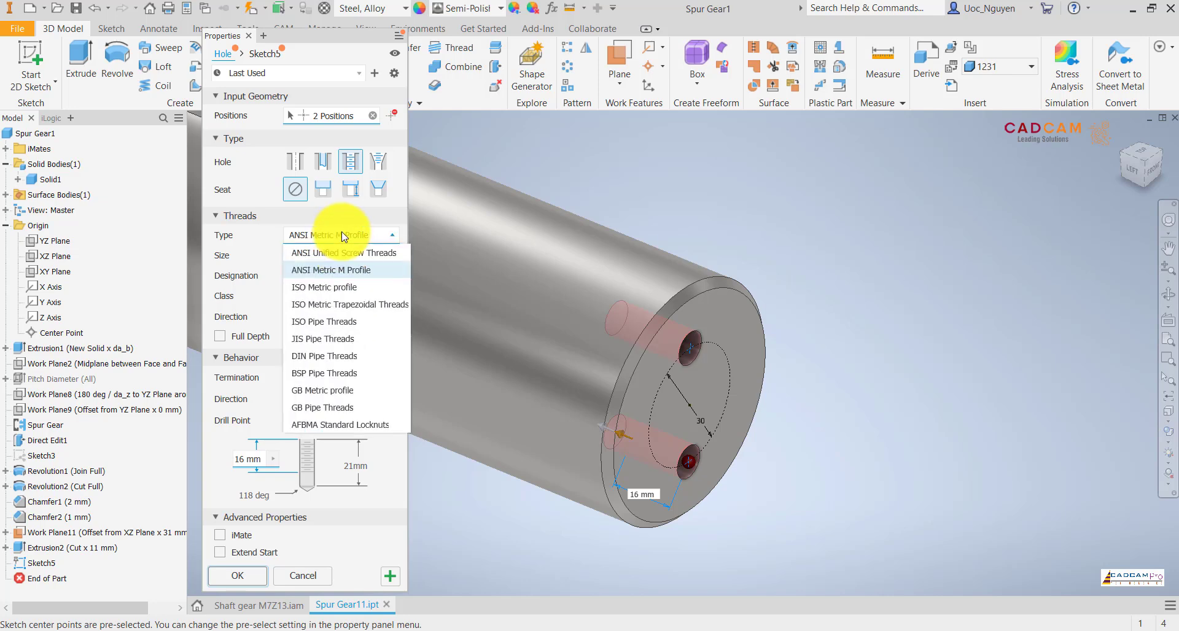
left_click(331, 289)
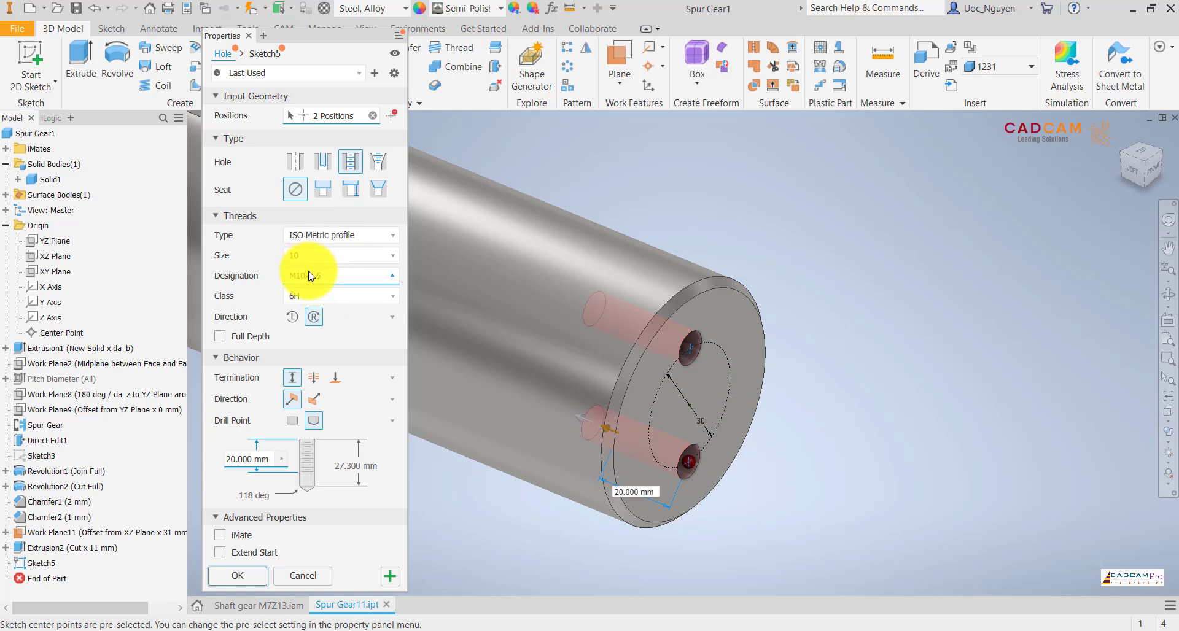
left_click(311, 276)
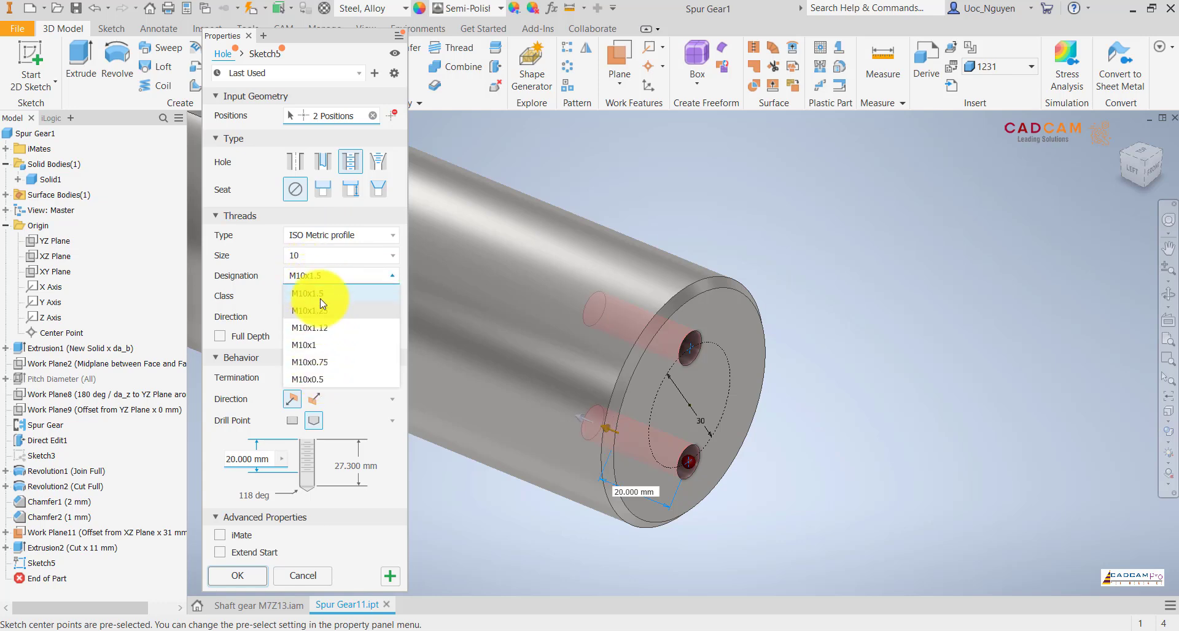
left_click(318, 293)
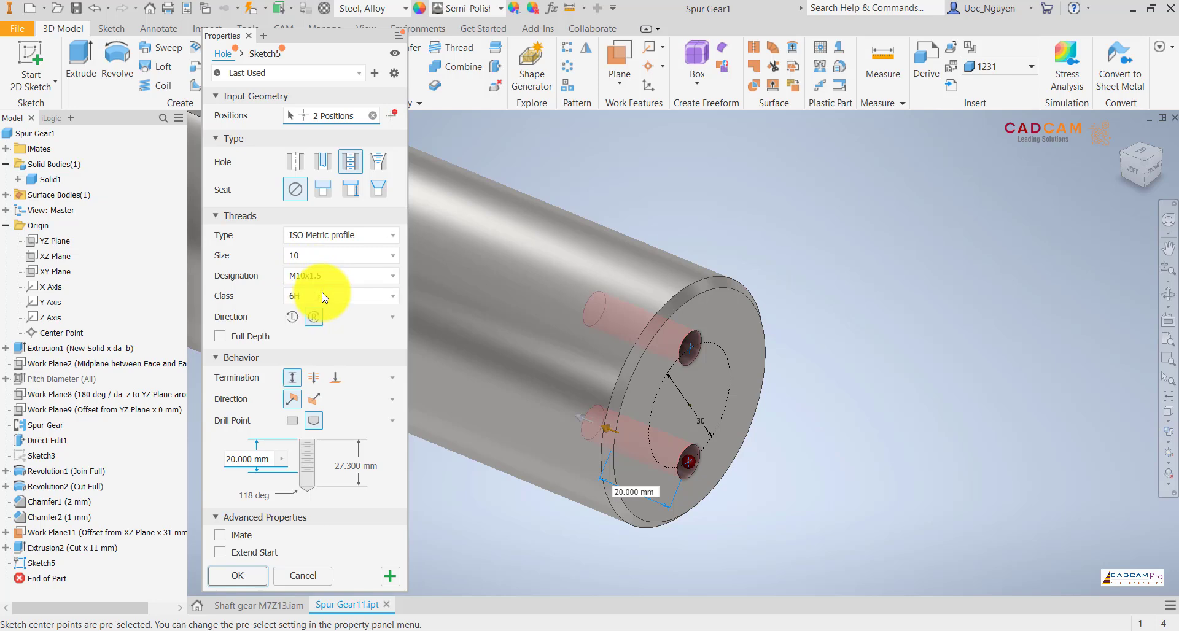
Step: Try the JIS Pipe Threads and DIN Pipe Threads types for the end-face holes
left_click(324, 258)
left_click(332, 239)
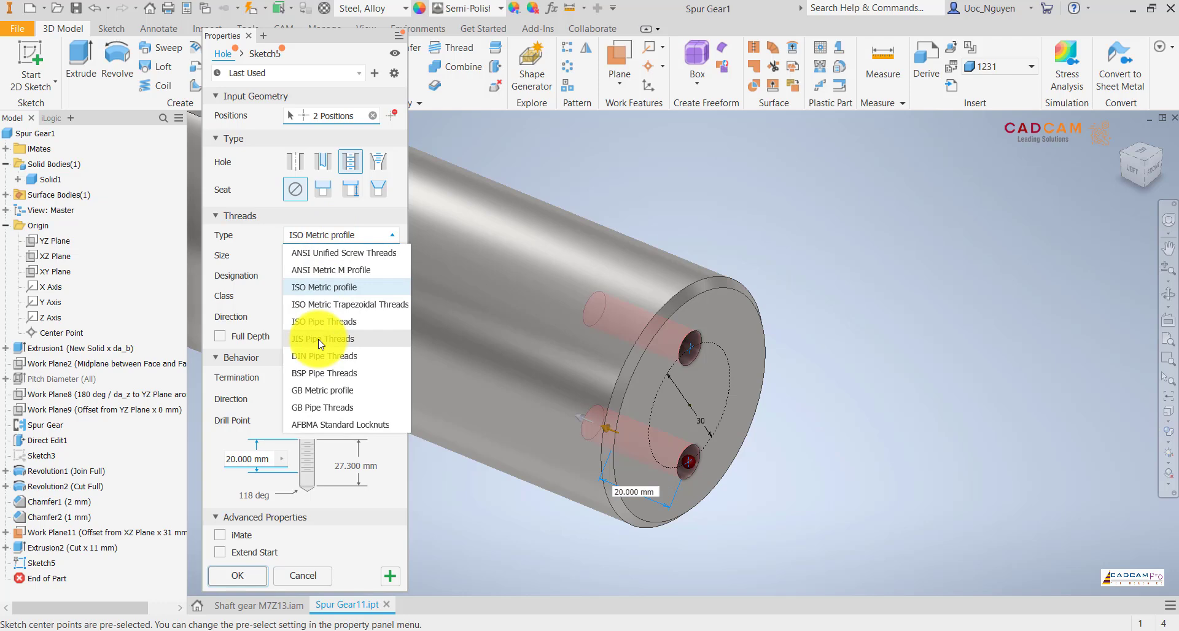
left_click(320, 342)
left_click(322, 237)
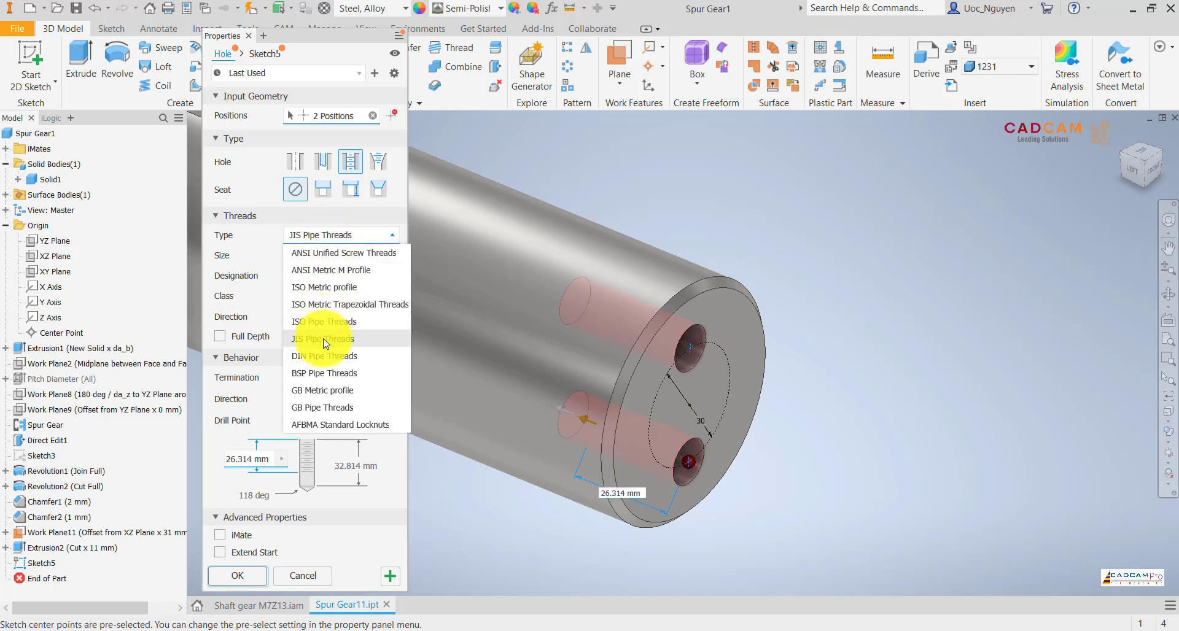
left_click(323, 356)
Step: Set the thread type back to ANSI Metric M Profile, size 10, with the M10x1.5 designation
left_click(336, 238)
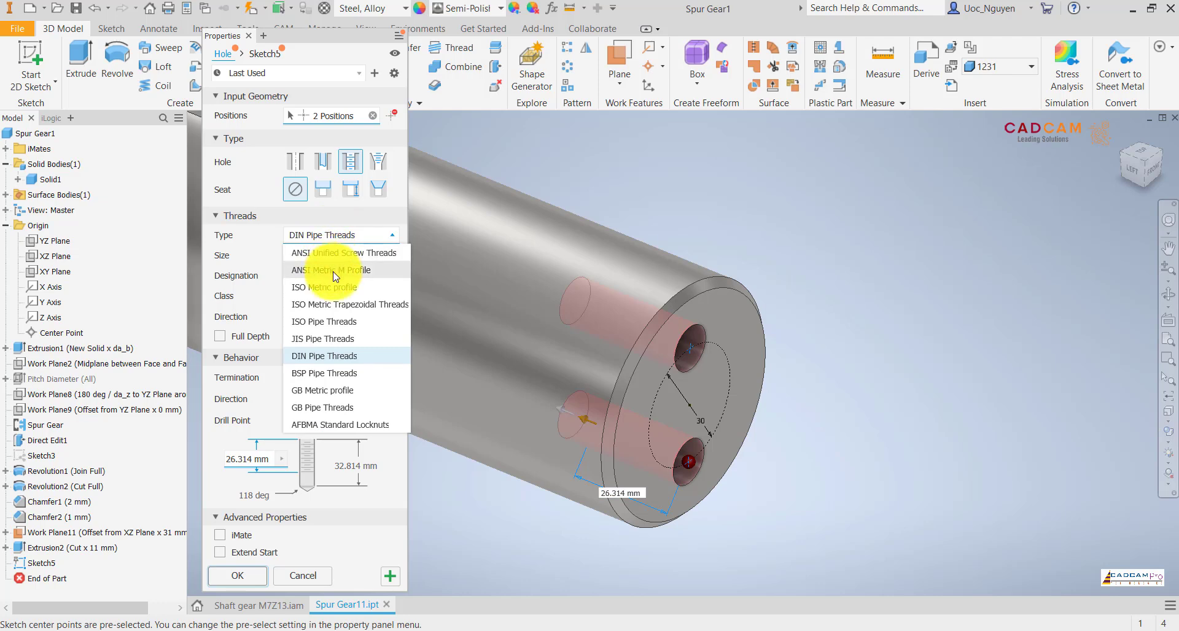
left_click(336, 272)
left_click(330, 257)
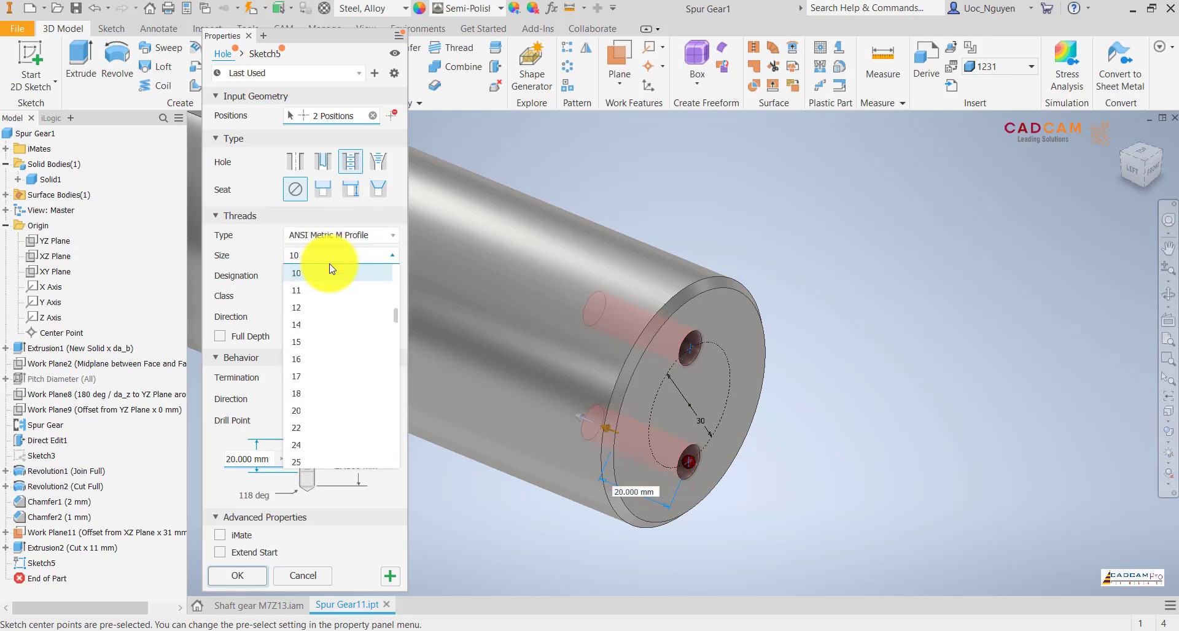
left_click(331, 268)
left_click(332, 278)
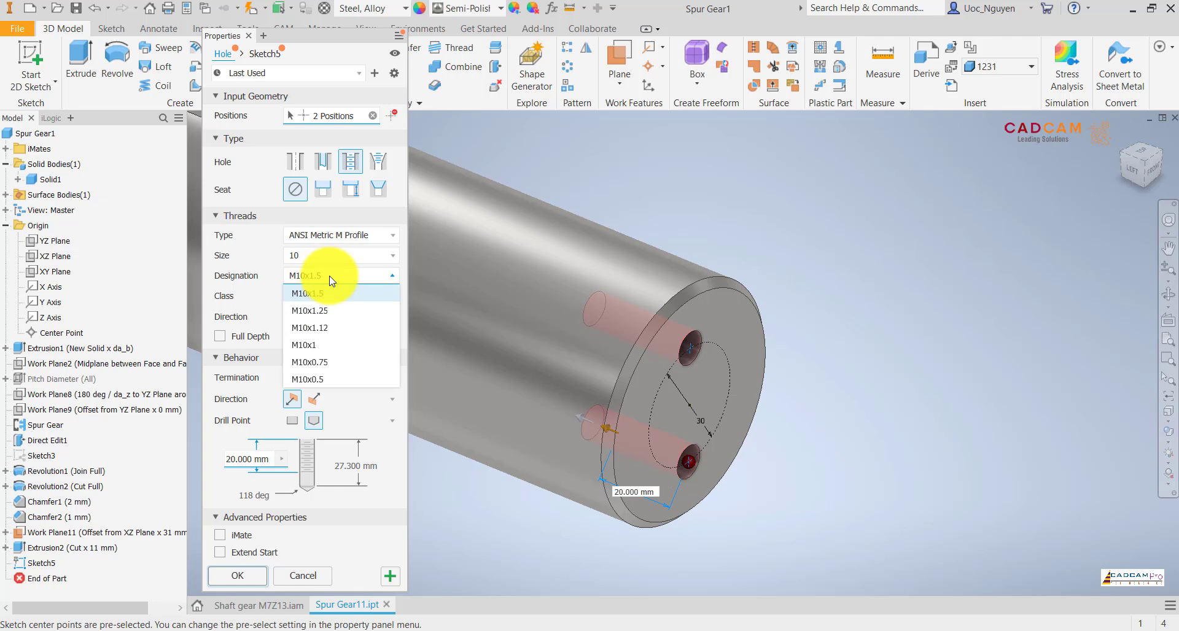
left_click(436, 492)
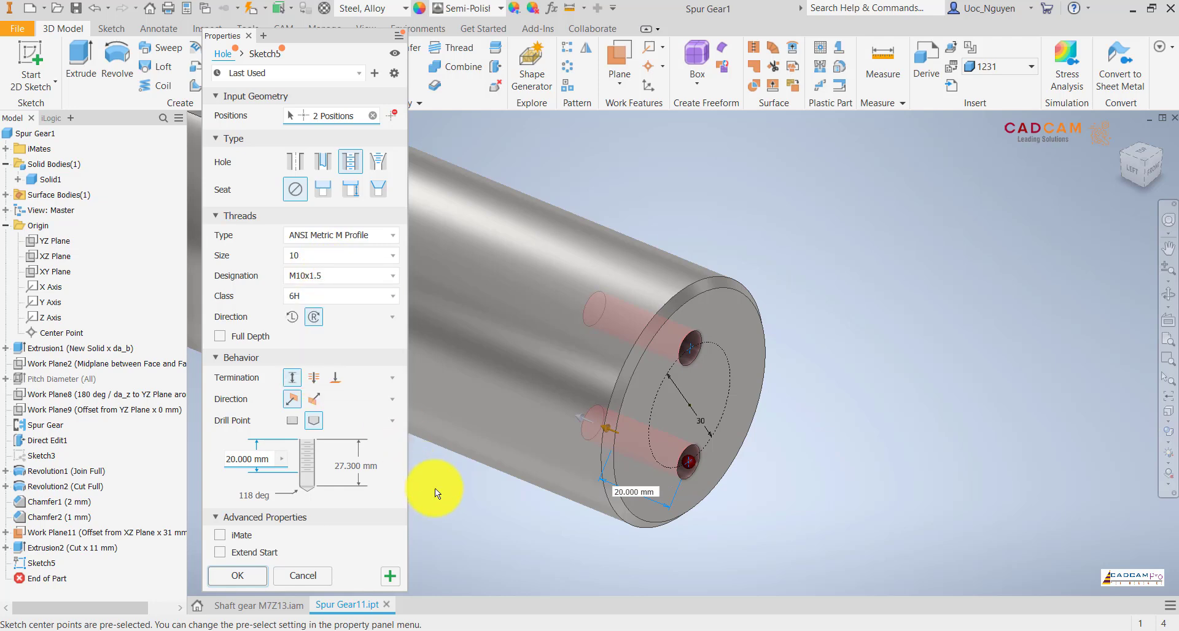
Step: Set the M10 holes' drill depth to 21 mm and their thread depth to 16 mm
middle_click_drag(434, 505, 545, 482)
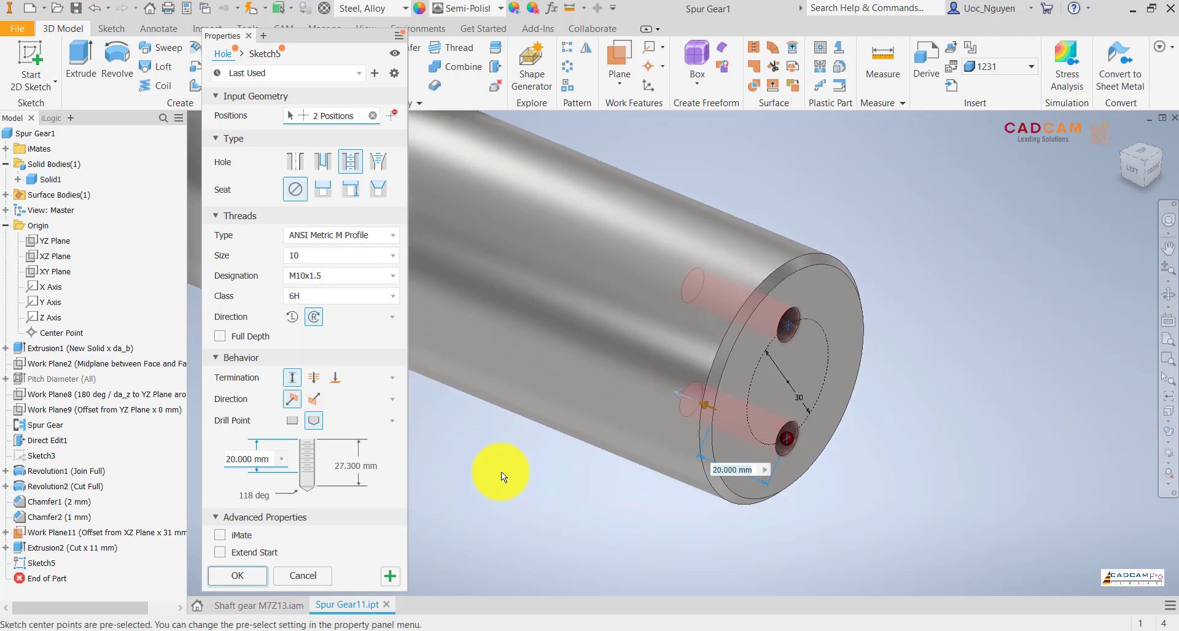
left_click(348, 461)
type("21")
left_click(244, 461)
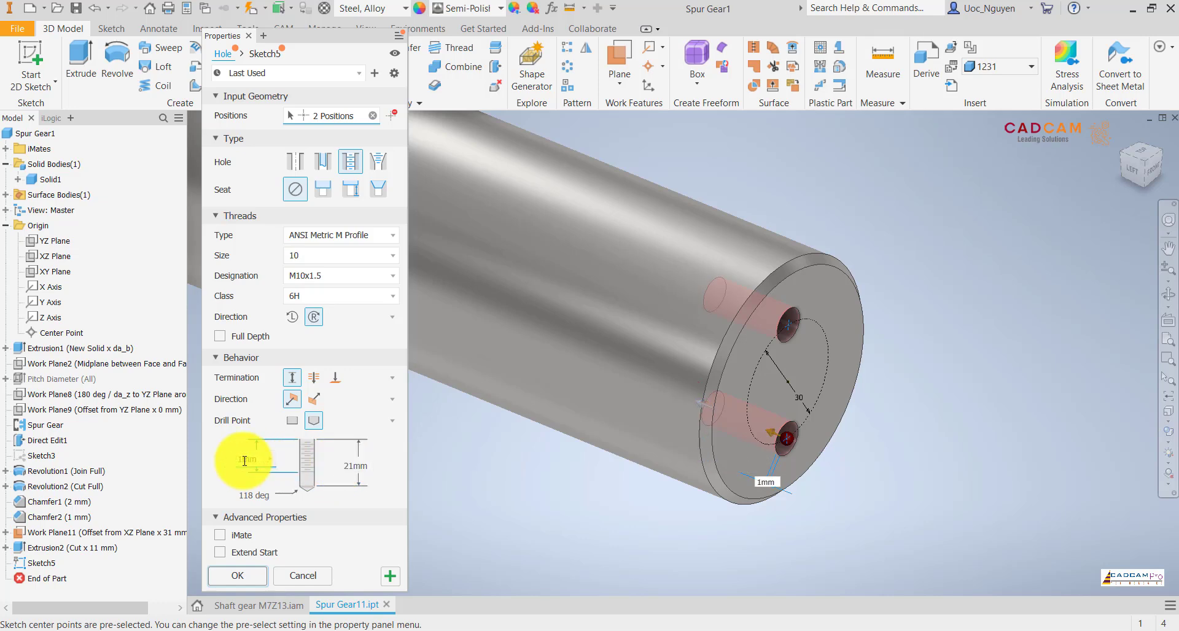
type("16")
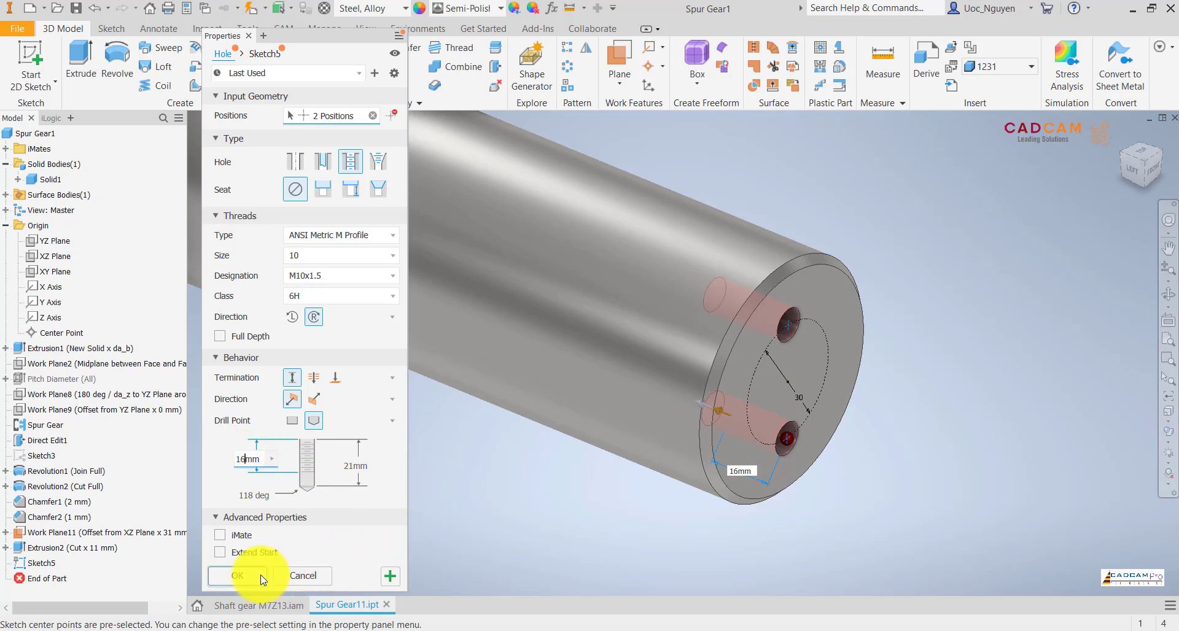
Step: Create the two M10x1.5 threaded holes in the shaft's end face with the current hole settings
left_click(237, 576)
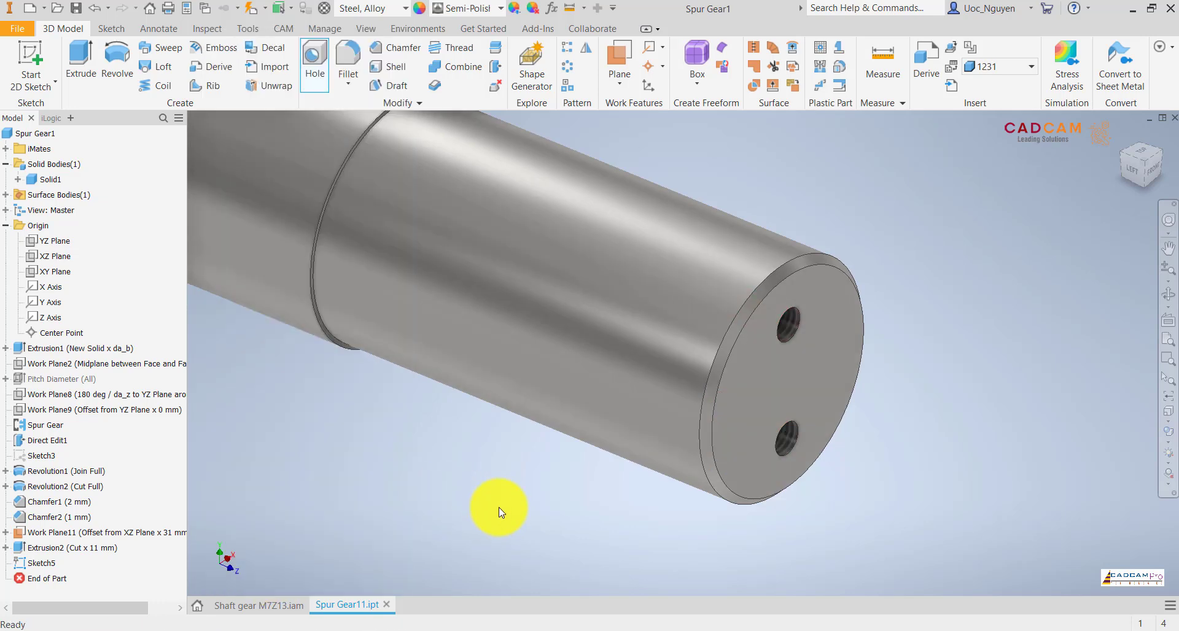
Step: Measure the diameter of the lower threaded hole's edge on the shaft's end face
middle_click_drag(546, 465, 585, 454)
middle_click_drag(923, 438, 842, 455, "shift")
right_click(842, 454)
left_click(791, 435)
left_click(692, 374)
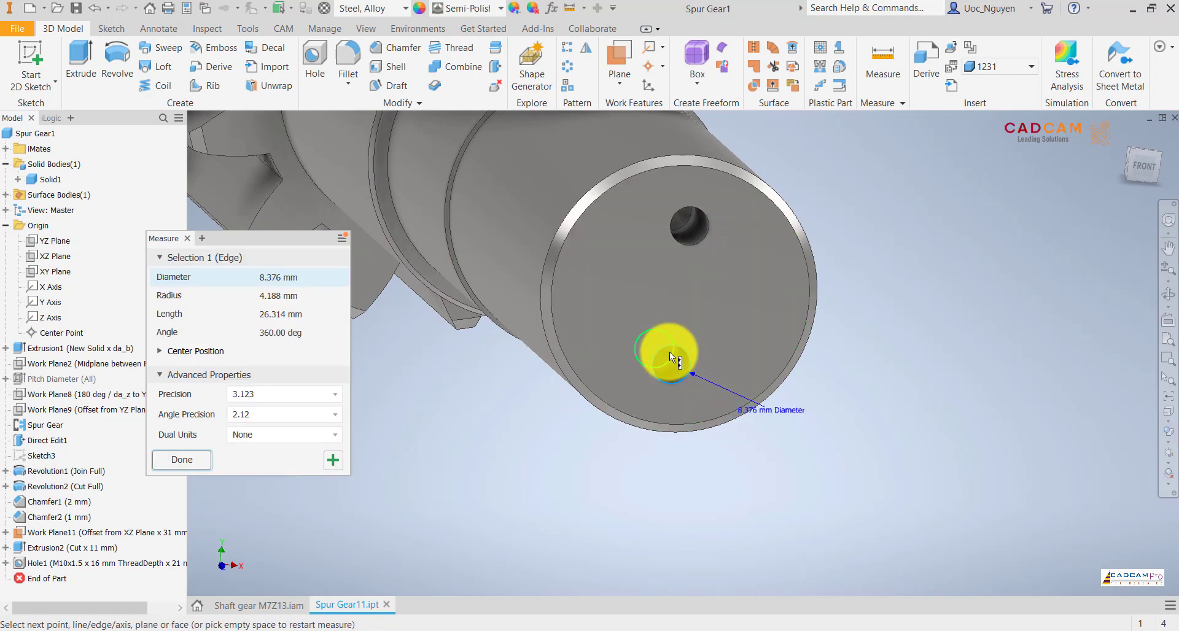
scroll(670, 352, "down", 3)
scroll(670, 352, "up", 3)
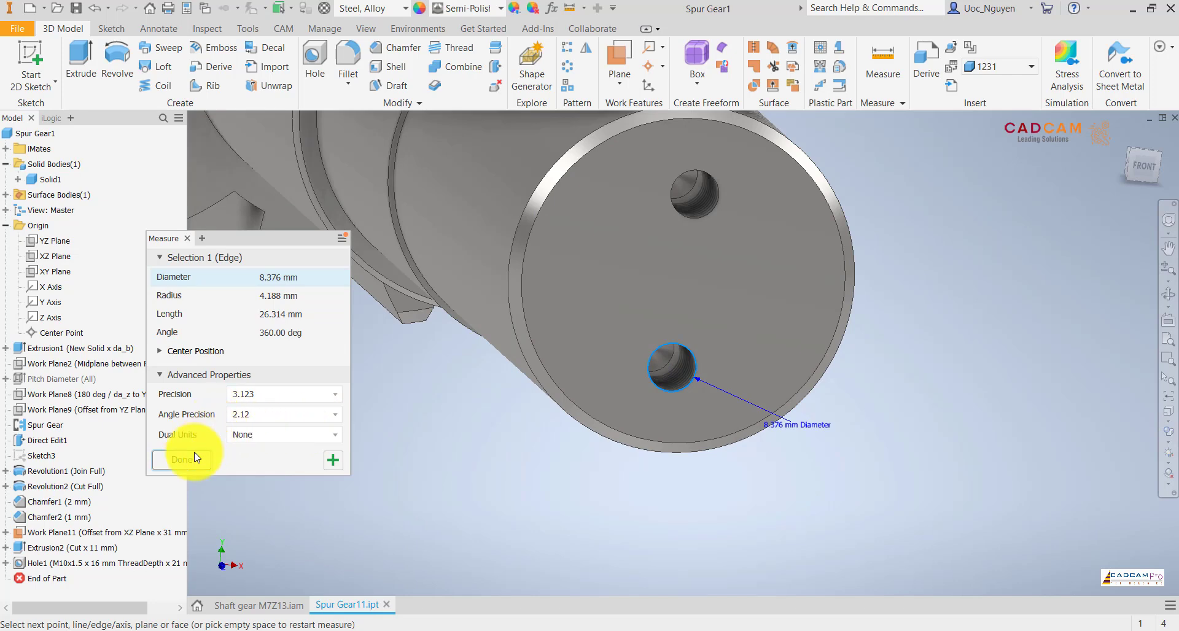
left_click(204, 470)
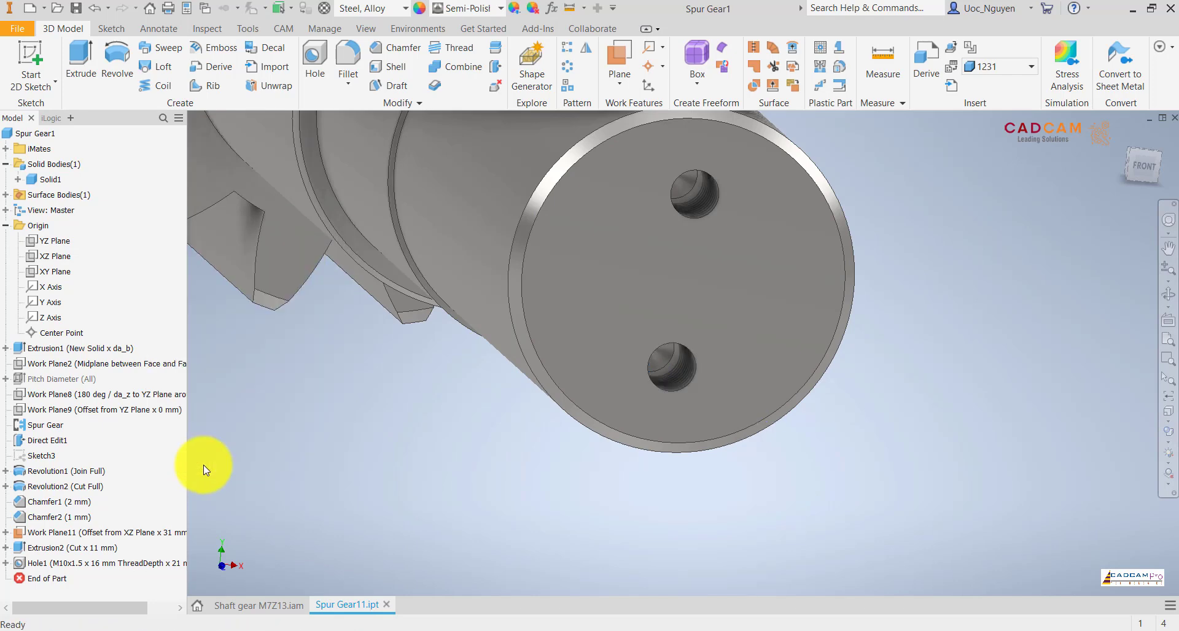
Step: Inspect the threads in the two end-face holes and check the dimensioned shaft drawing in PowerPoint before returning to Inventor
scroll(710, 469, "up", 3)
middle_click_drag(824, 398, 635, 199, "shift")
scroll(790, 284, "down", 3)
scroll(635, 199, "down", 3)
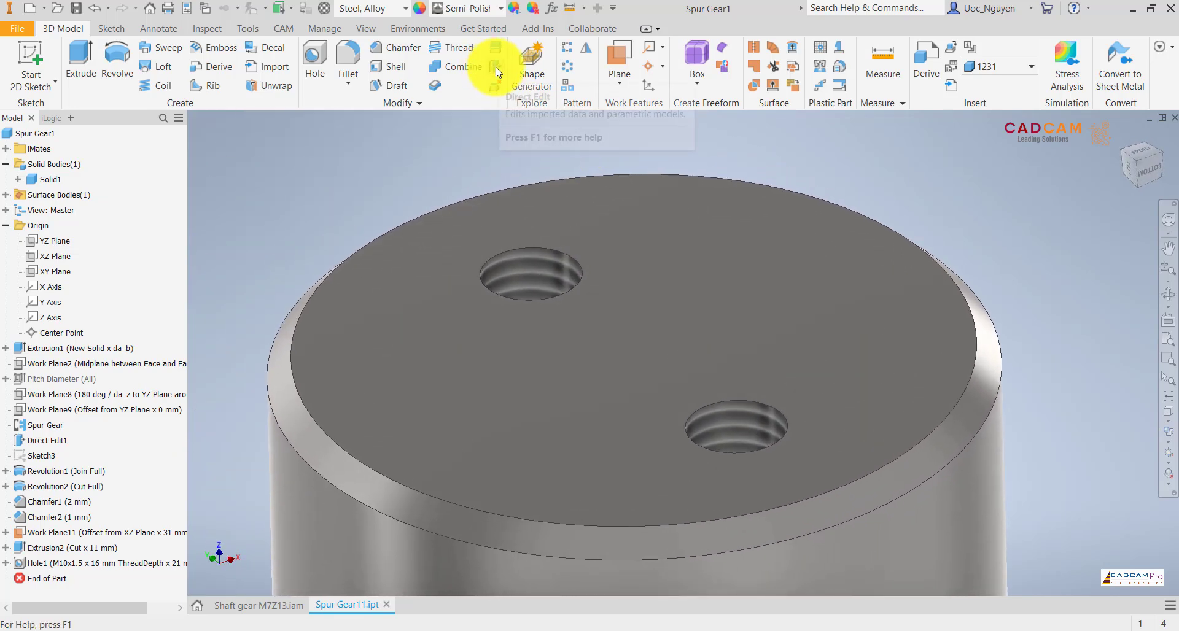
scroll(528, 194, "up", 5)
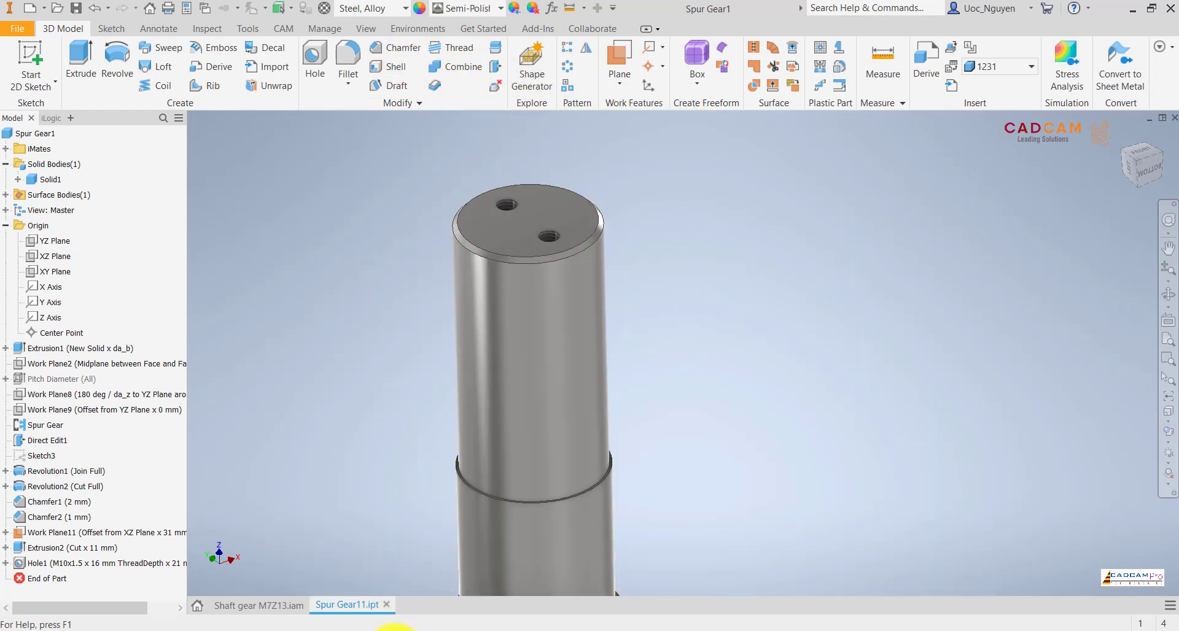
left_click(397, 629)
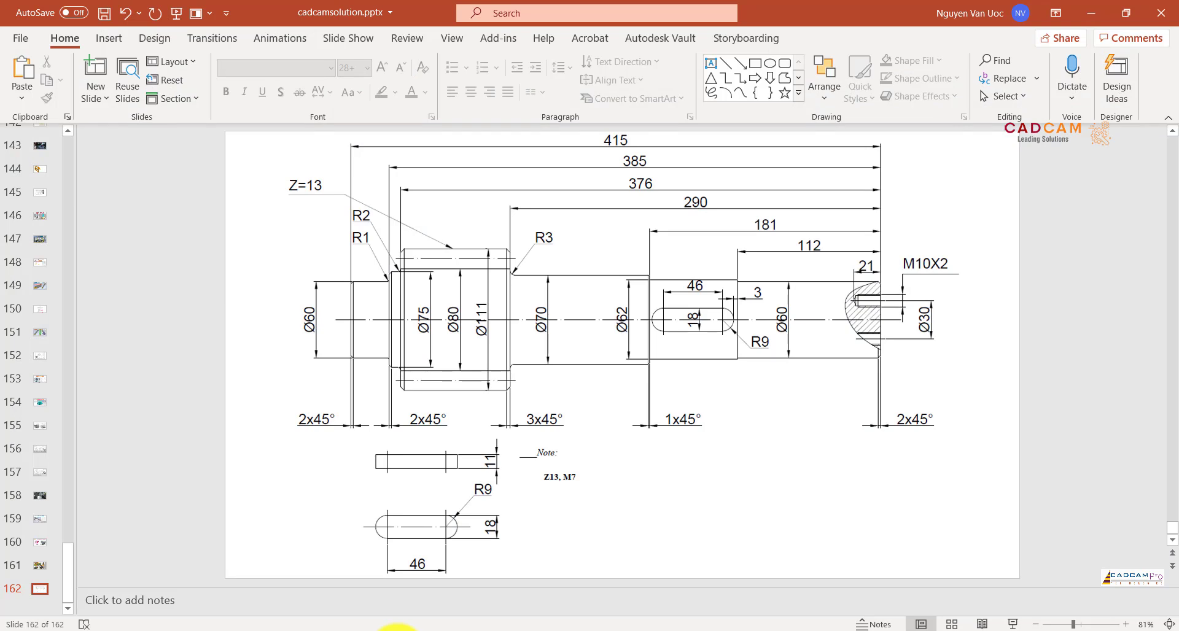
left_click(397, 629)
Step: Hide the work plane offset 31 mm from the XZ plane
scroll(534, 341, "up", 3)
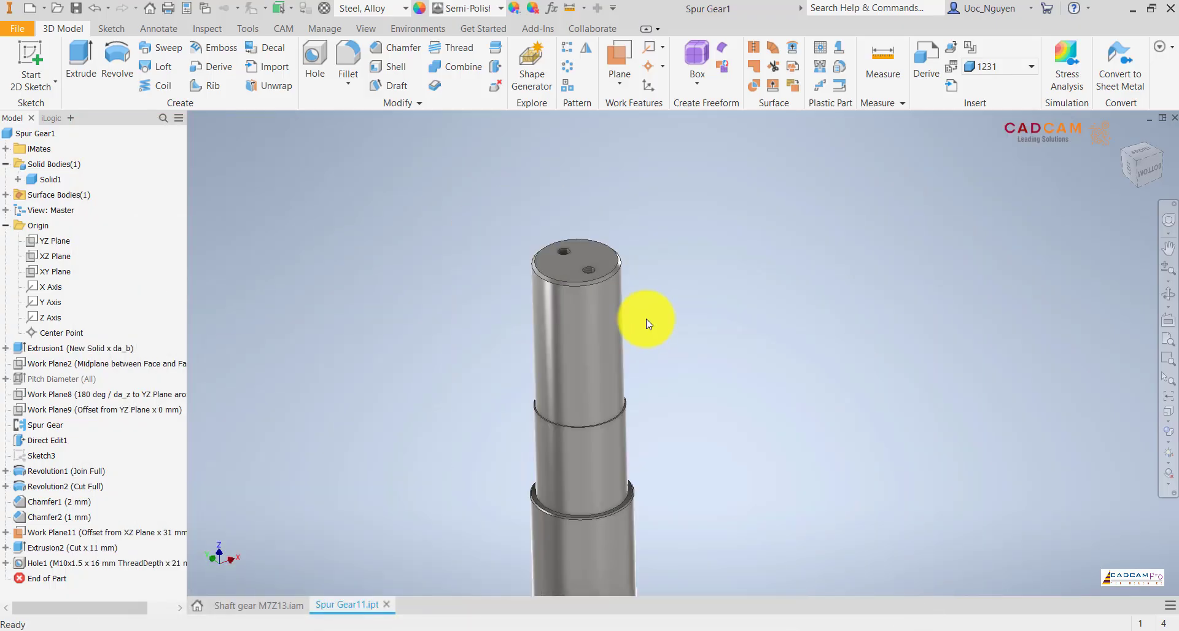
middle_click_drag(702, 321, 482, 385, "shift")
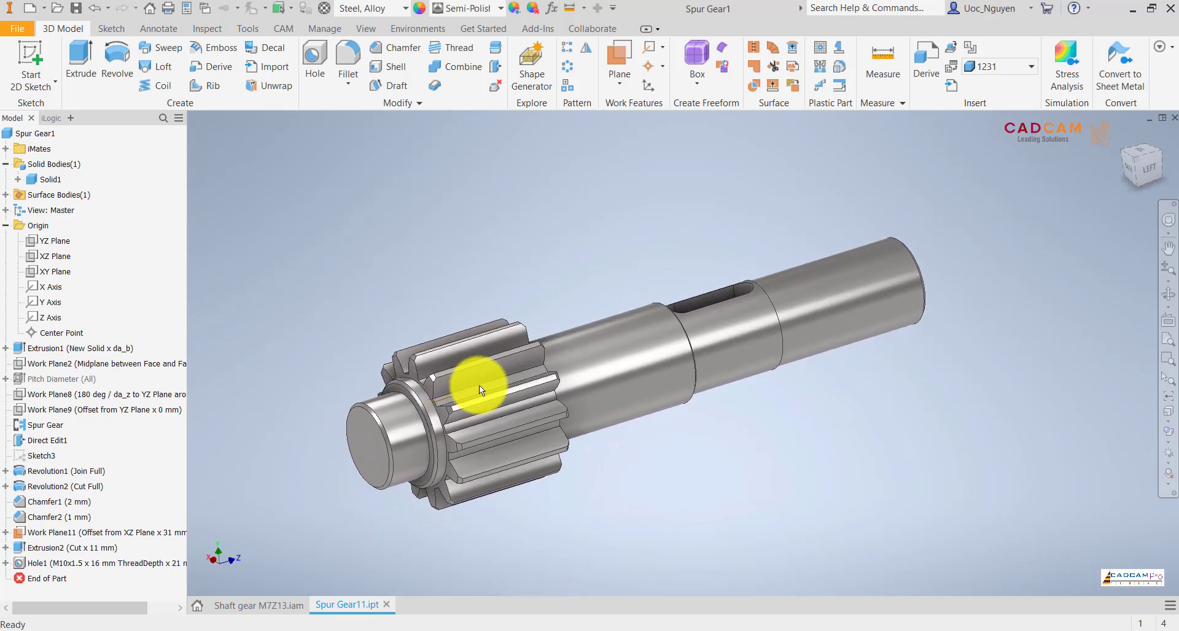
left_click(453, 398)
right_click(453, 399)
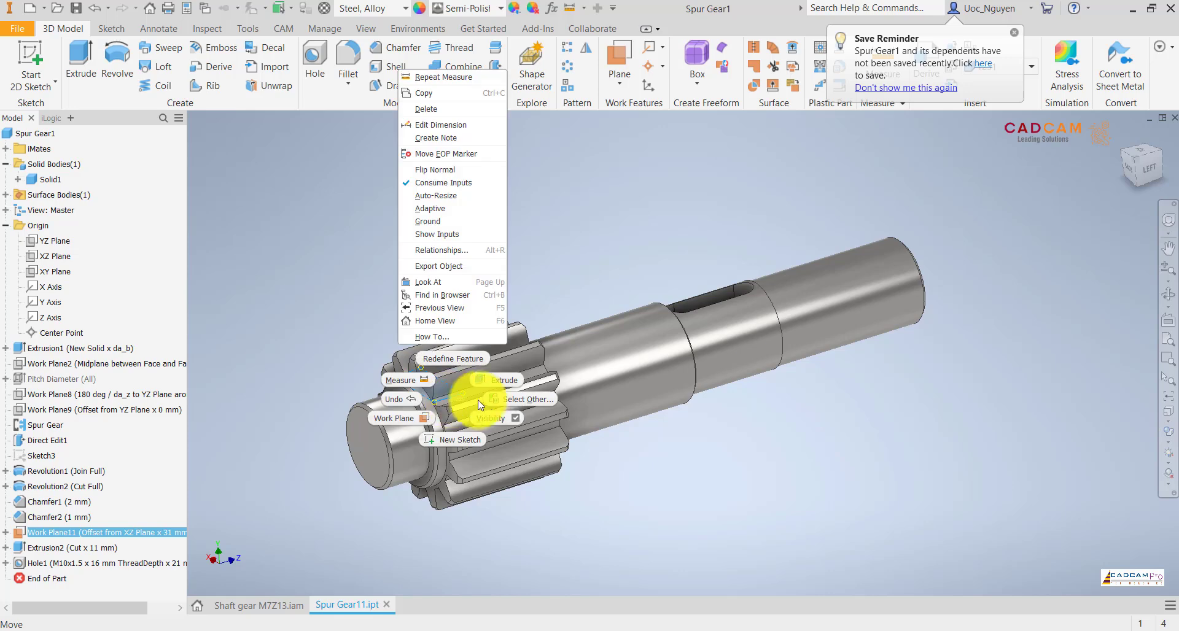
left_click(497, 423)
middle_click_drag(705, 513, 734, 522, "shift")
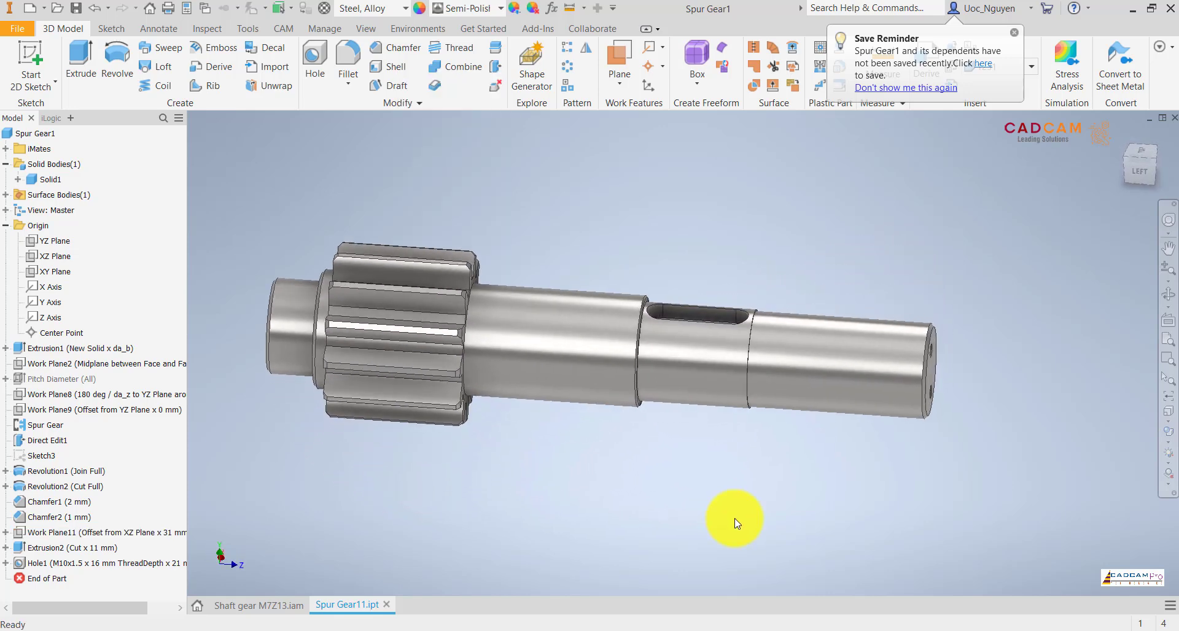